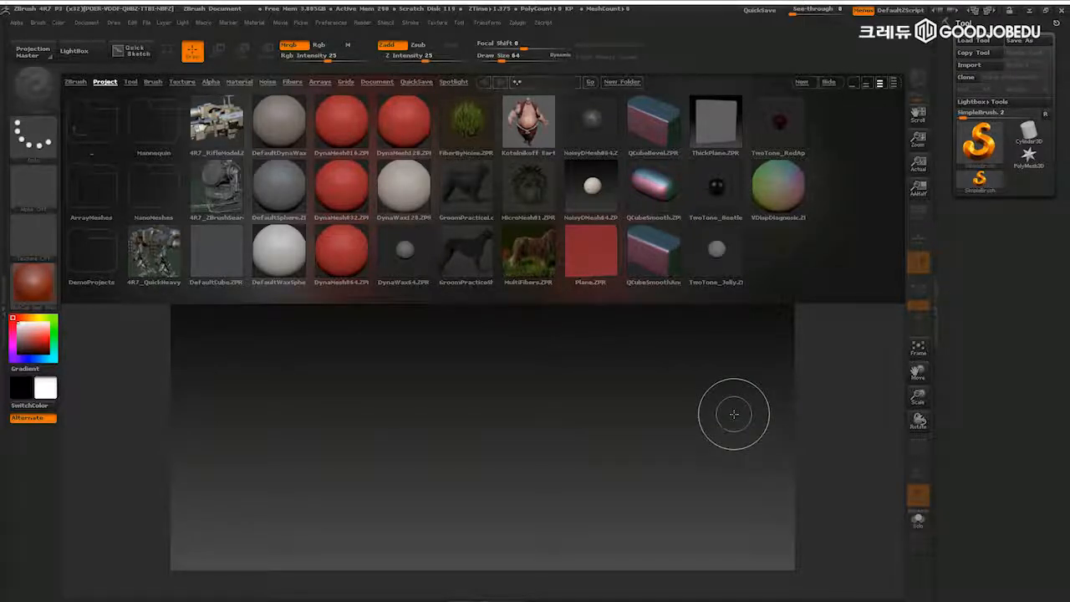
# - Hide the LightBox browser and double the document's canvas size
pyautogui.press(',')
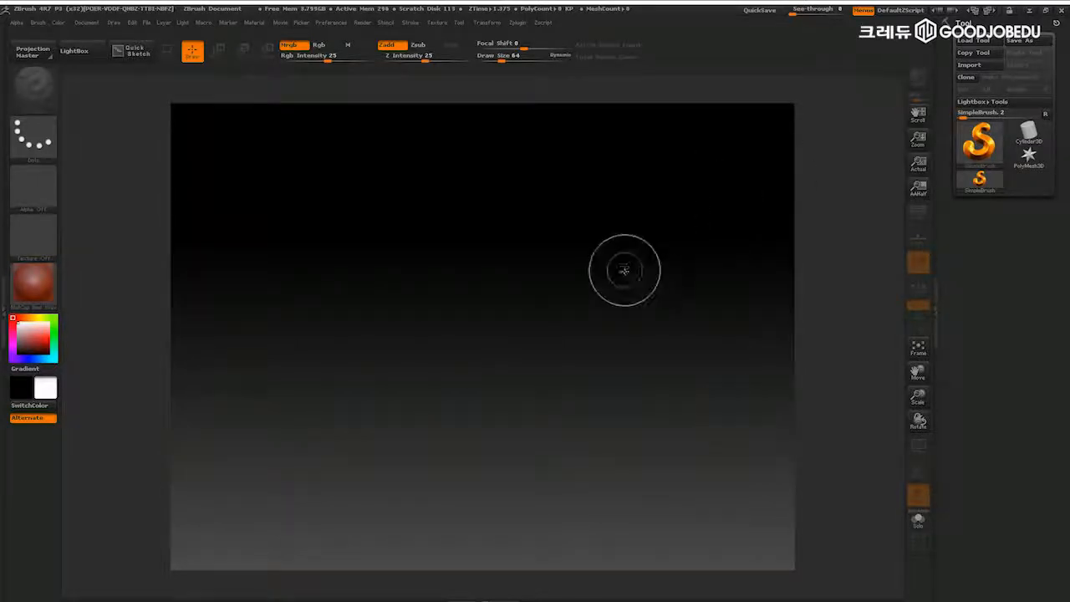
pyautogui.press(',')
pyautogui.press(',')
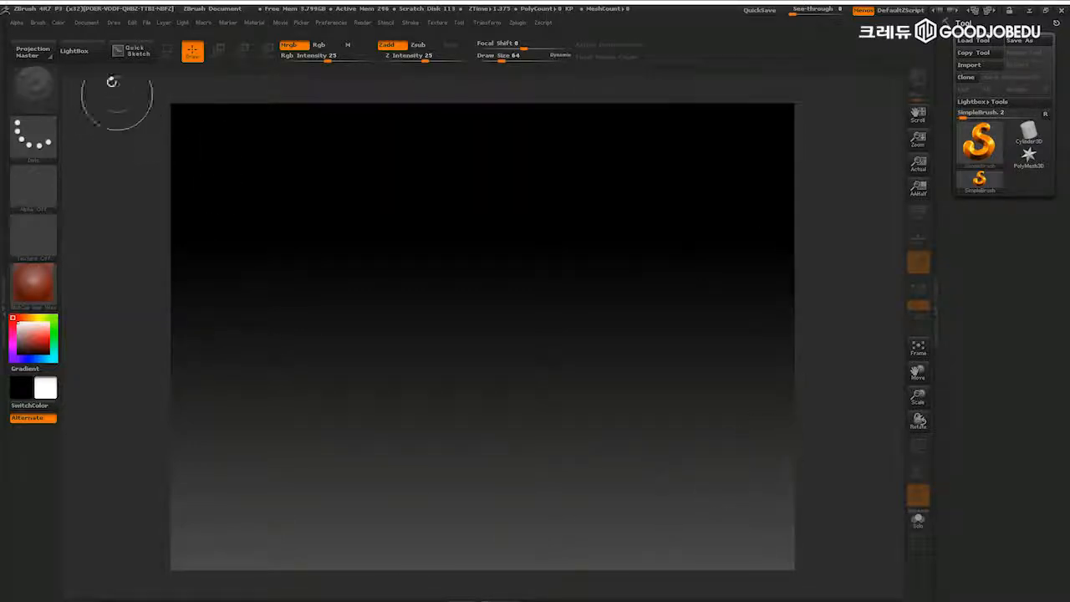
pyautogui.click(88, 24)
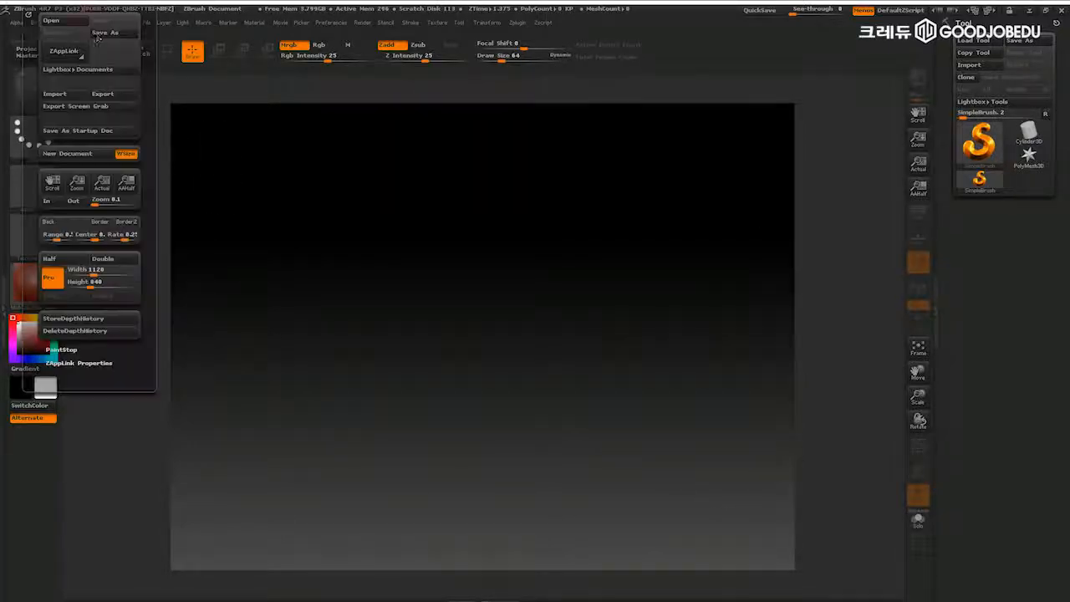
pyautogui.click(122, 261)
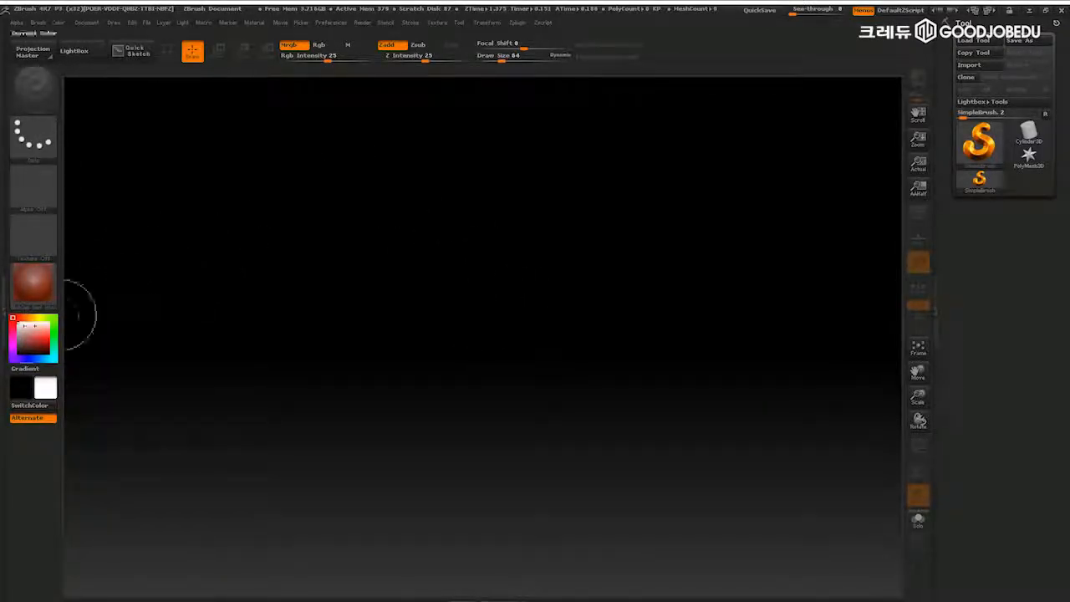
# - Change the current material to BasicMaterial from the standard materials
pyautogui.moveTo(33, 294)
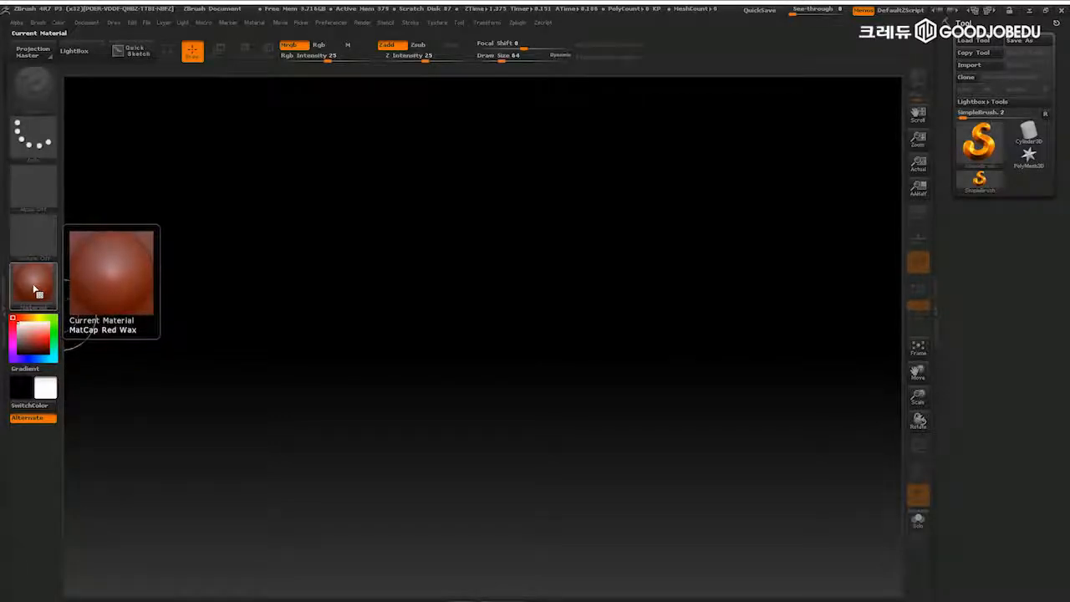
pyautogui.click(38, 287)
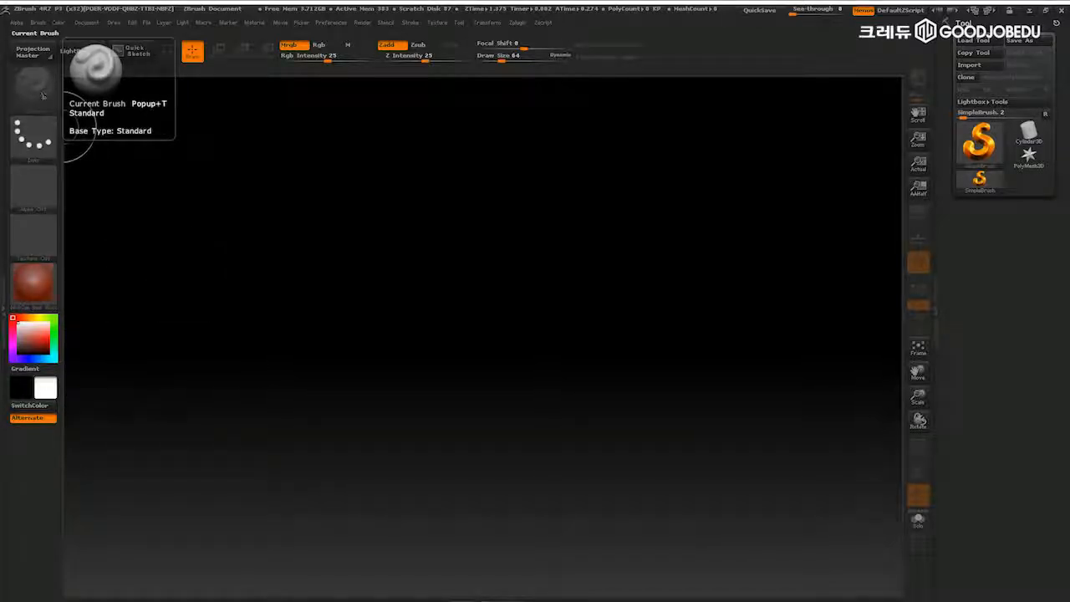
pyautogui.moveTo(42, 141)
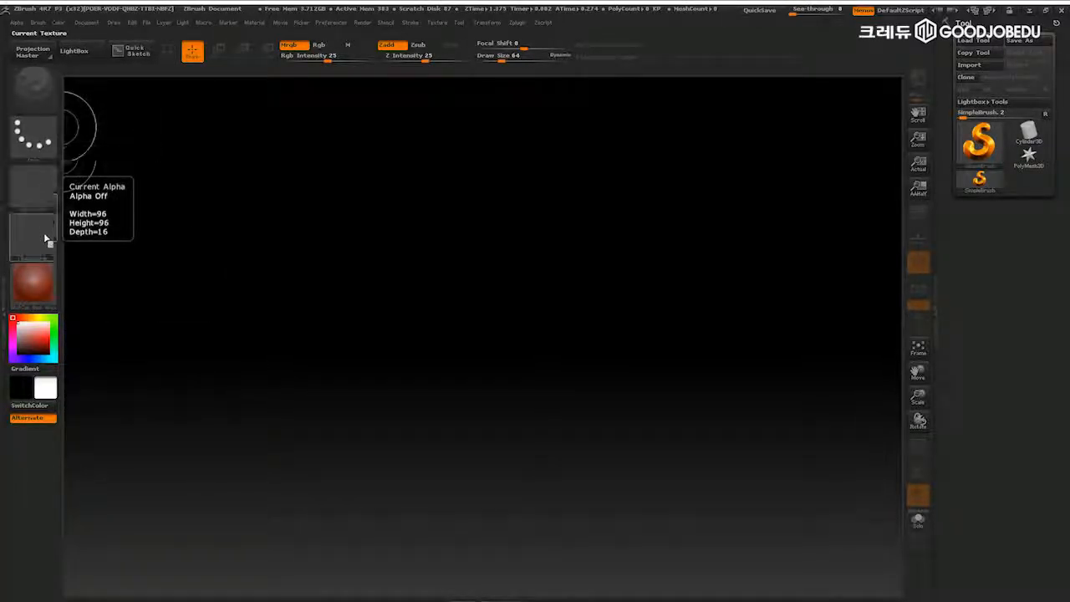
pyautogui.moveTo(38, 286)
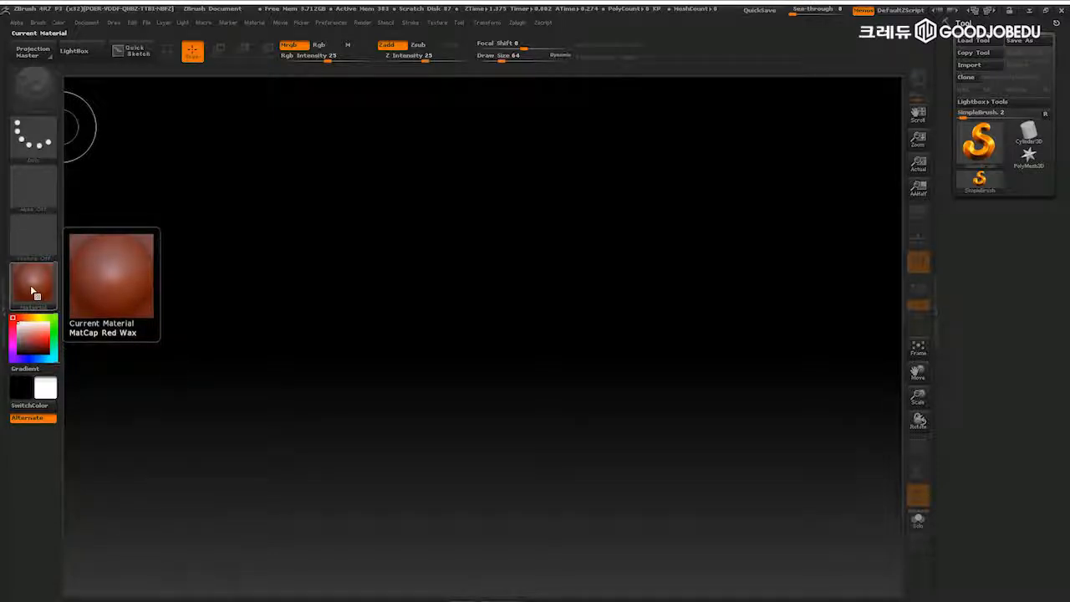
pyautogui.click(32, 289)
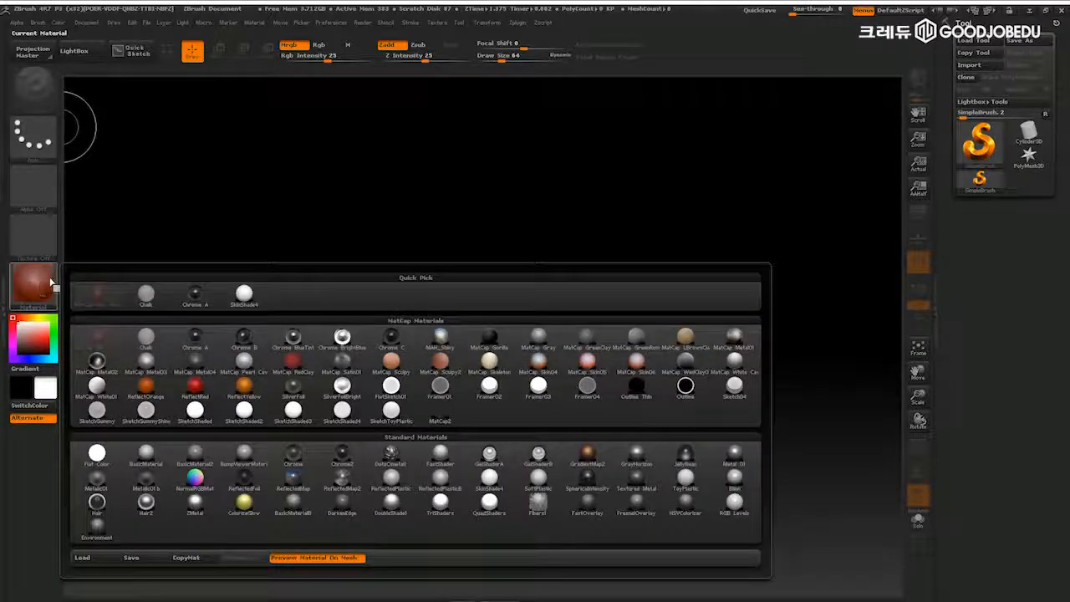
pyautogui.click(37, 288)
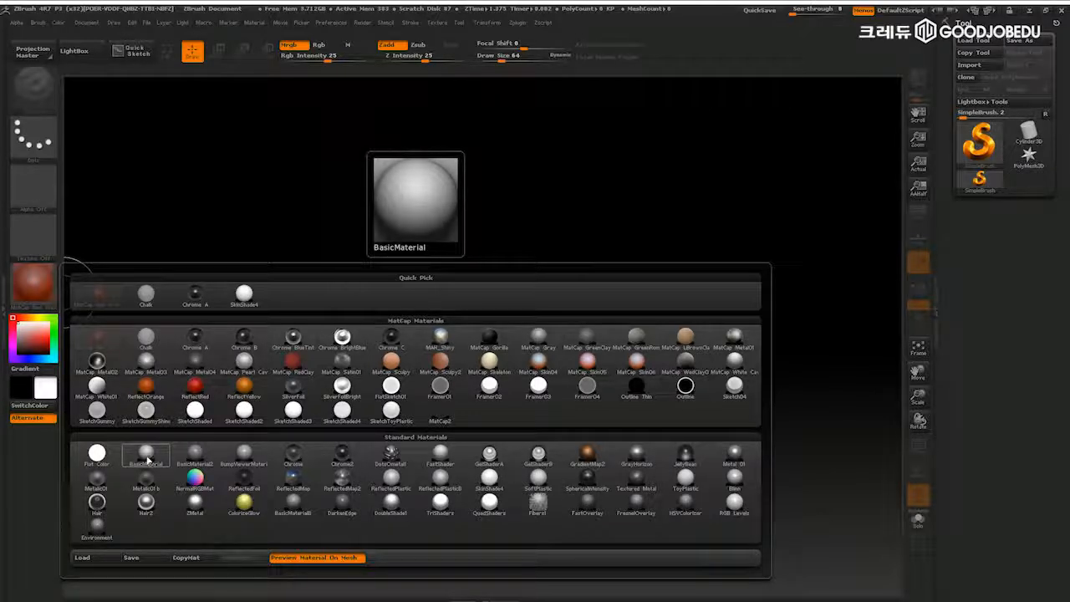
pyautogui.click(146, 458)
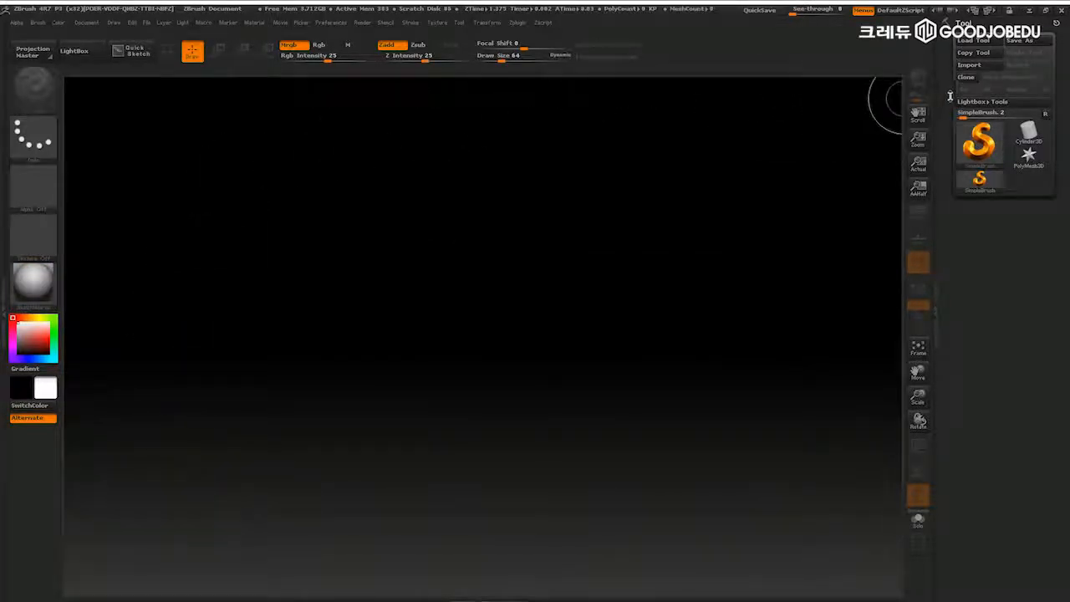
# - Draw a Cylinder3D primitive in the upper middle of the canvas and switch it to Edit mode
pyautogui.moveTo(1027, 138)
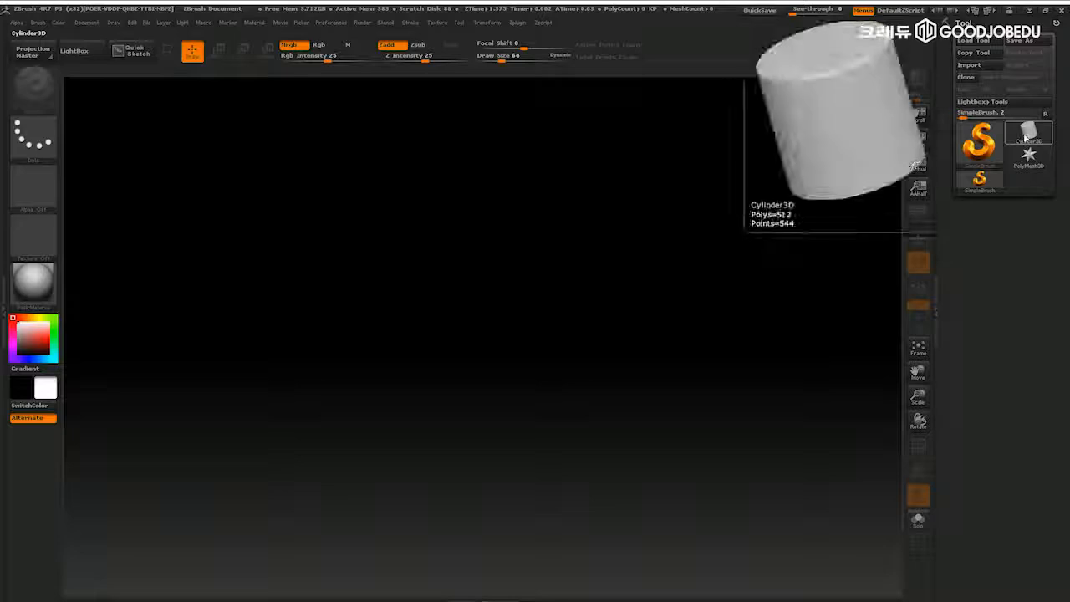
pyautogui.click(1027, 136)
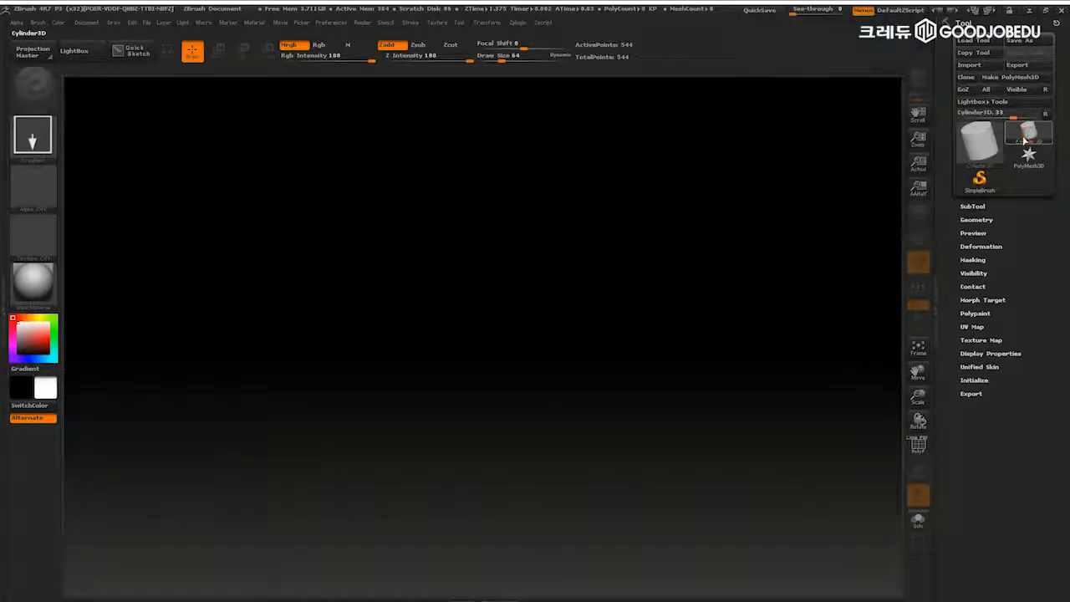
pyautogui.moveTo(482, 239); pyautogui.dragTo(515, 371)
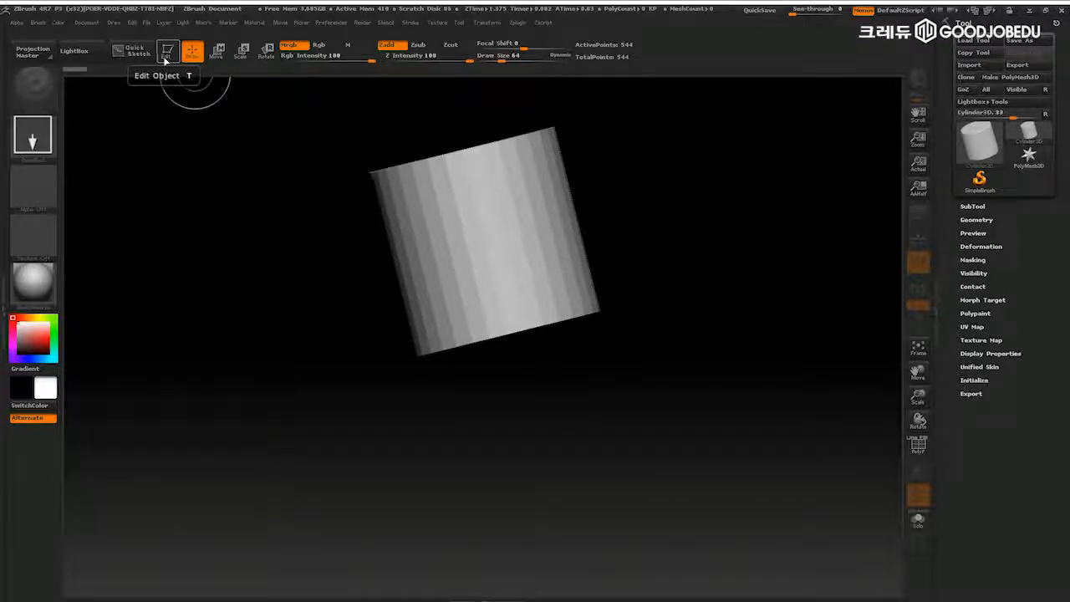
pyautogui.click(165, 53)
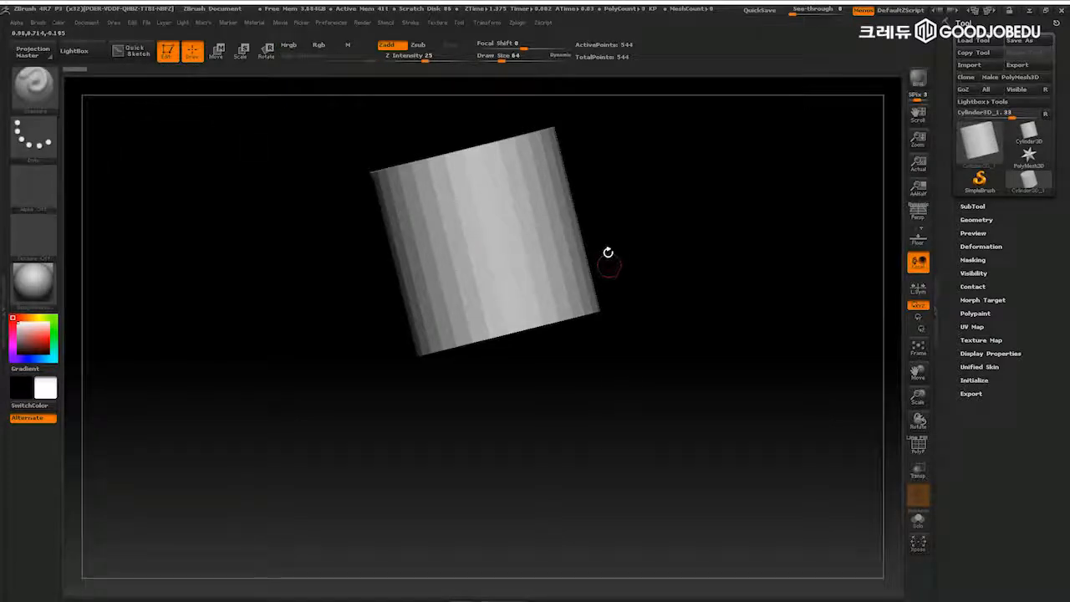
# - Turn on the polyframe display and inspect the cylinder's mesh lines on its side and caps
pyautogui.moveTo(694, 260); pyautogui.dragTo(755, 332)
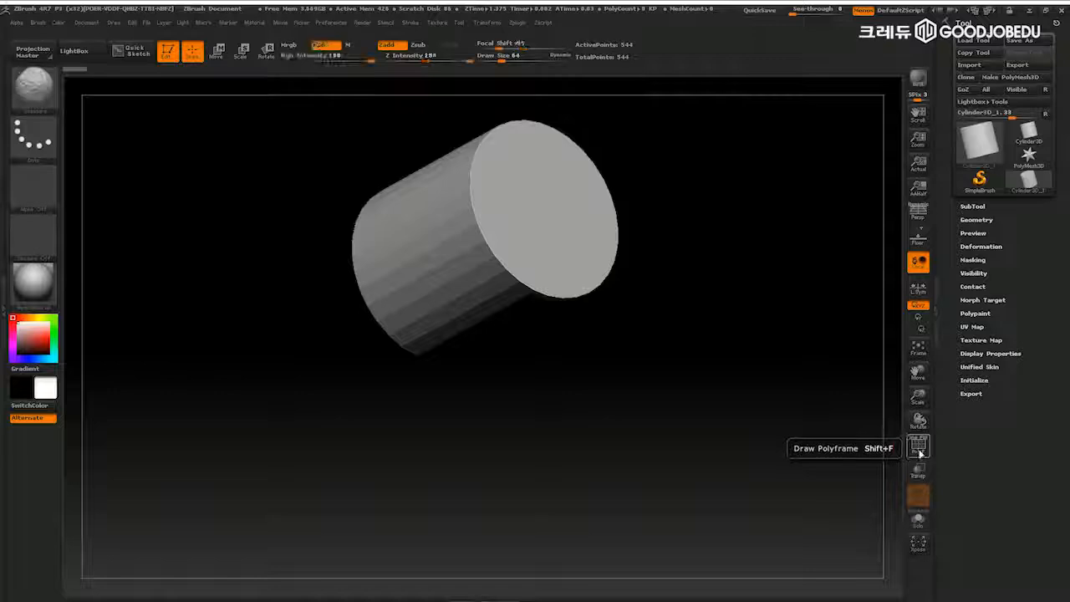
pyautogui.click(919, 449)
pyautogui.moveTo(764, 487); pyautogui.dragTo(817, 418)
pyautogui.moveTo(755, 271); pyautogui.dragTo(766, 342)
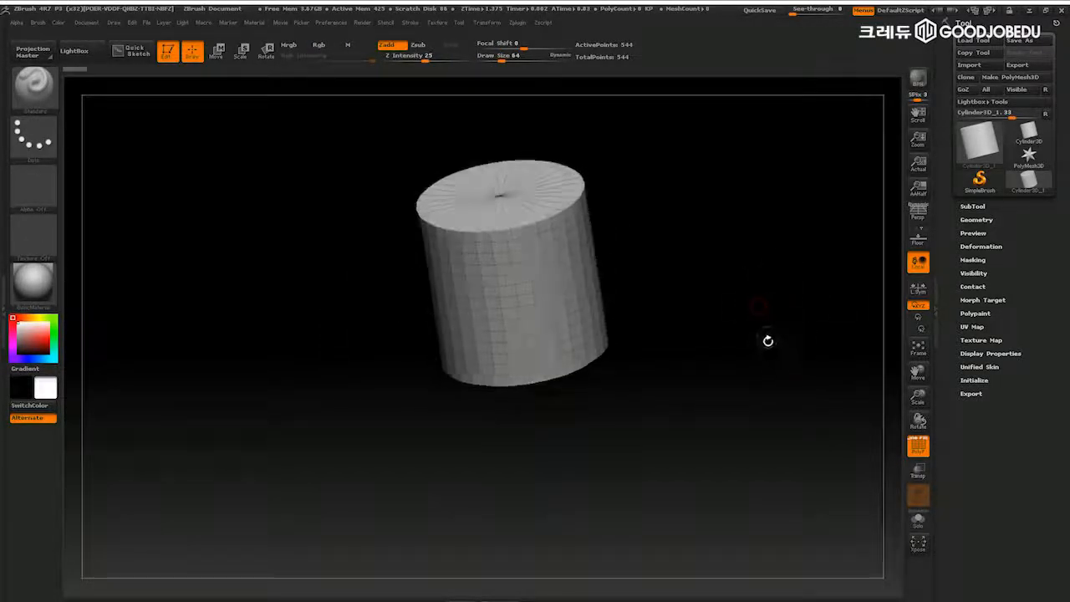
pyautogui.moveTo(823, 479); pyautogui.dragTo(825, 459)
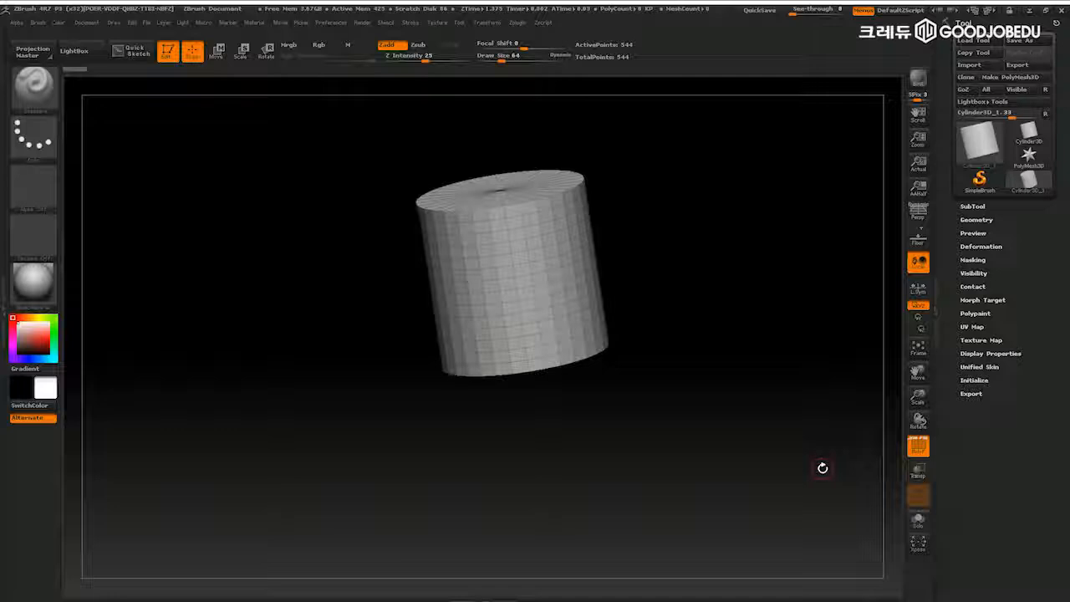
pyautogui.moveTo(802, 442)
pyautogui.mouseDown()
pyautogui.moveTo(800, 463)
pyautogui.moveTo(780, 407)
pyautogui.moveTo(789, 431)
pyautogui.mouseUp()
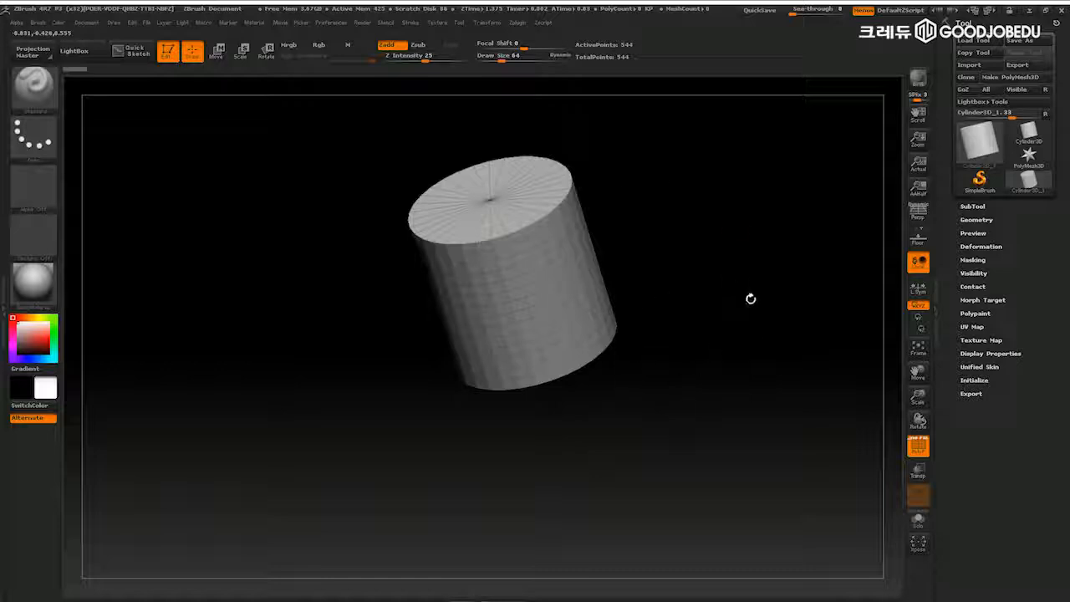
pyautogui.moveTo(776, 407); pyautogui.dragTo(759, 276)
pyautogui.moveTo(799, 336); pyautogui.dragTo(802, 440)
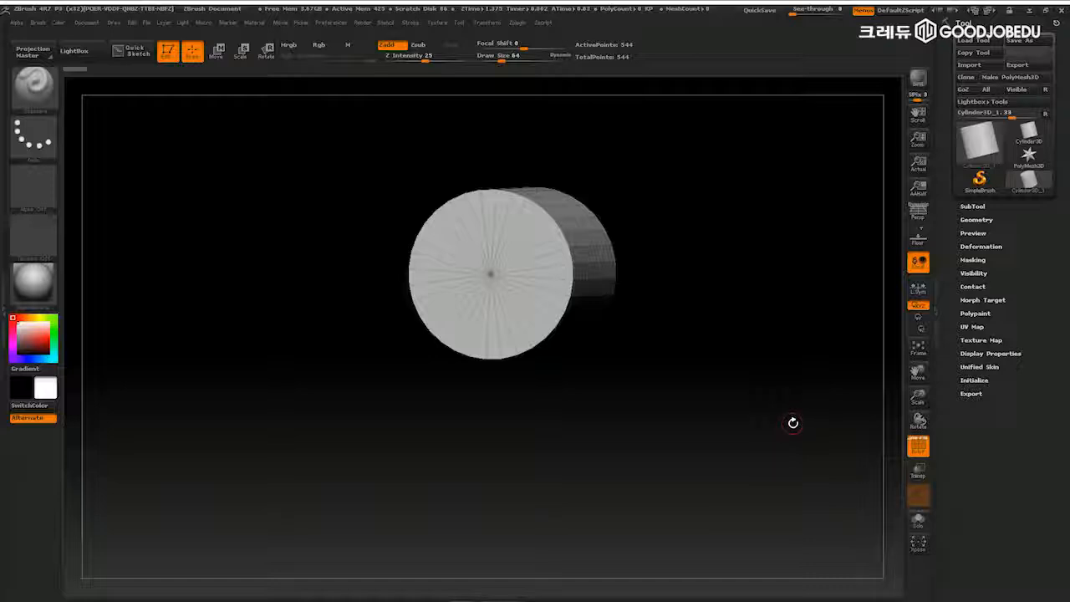
pyautogui.moveTo(792, 416)
pyautogui.mouseDown()
pyautogui.moveTo(802, 376)
pyautogui.moveTo(788, 401)
pyautogui.mouseUp()
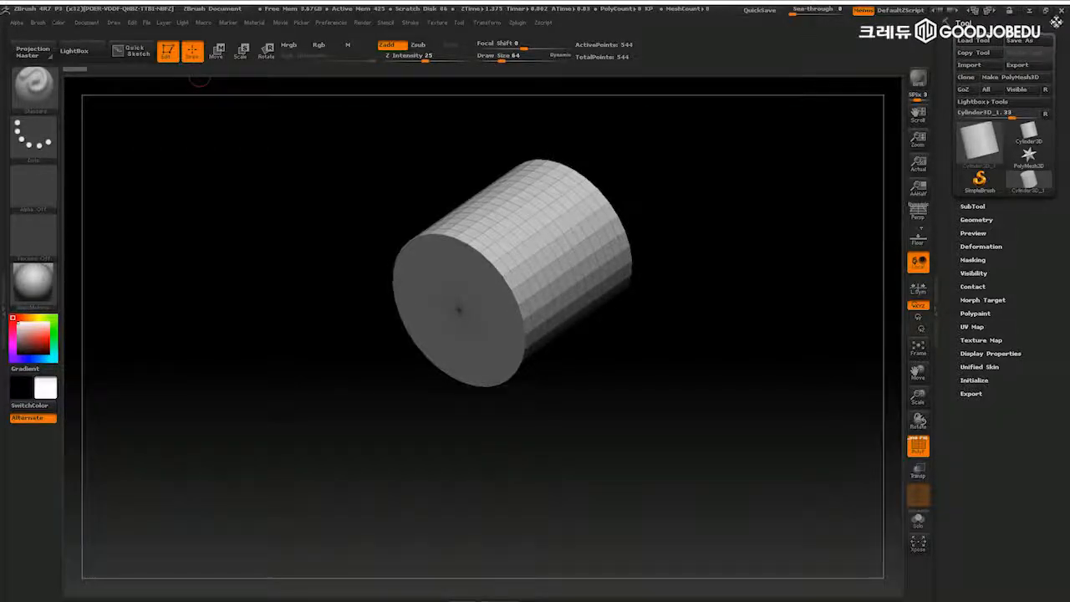
# - Dock the Tool palette back in its tray, and try collapsing and expanding both side trays
pyautogui.click(459, 23)
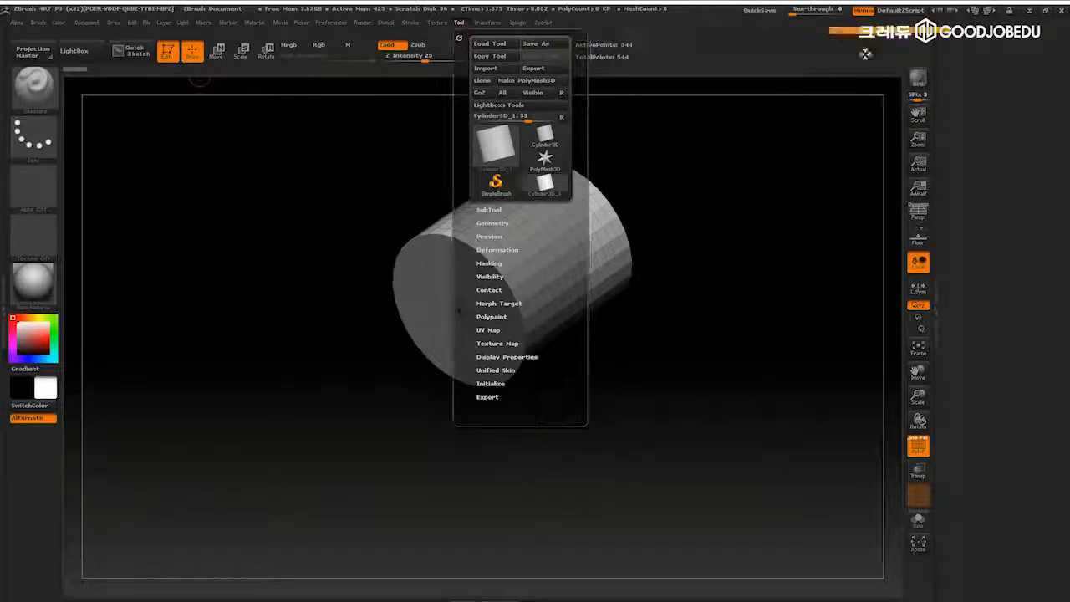
pyautogui.moveTo(841, 46); pyautogui.dragTo(985, 58)
pyautogui.doubleClick(937, 310)
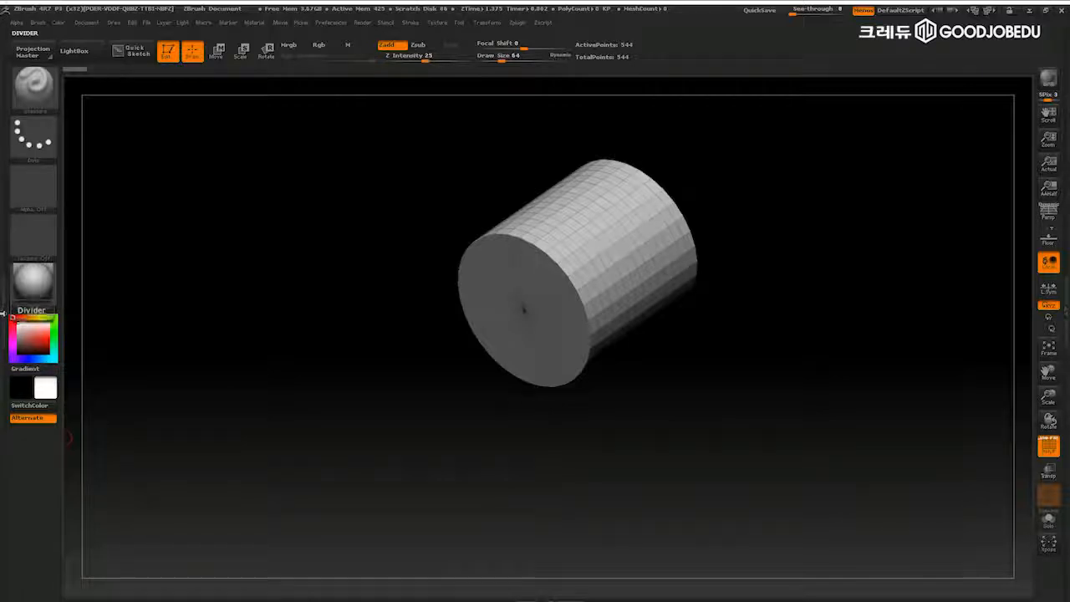
pyautogui.doubleClick(7, 310)
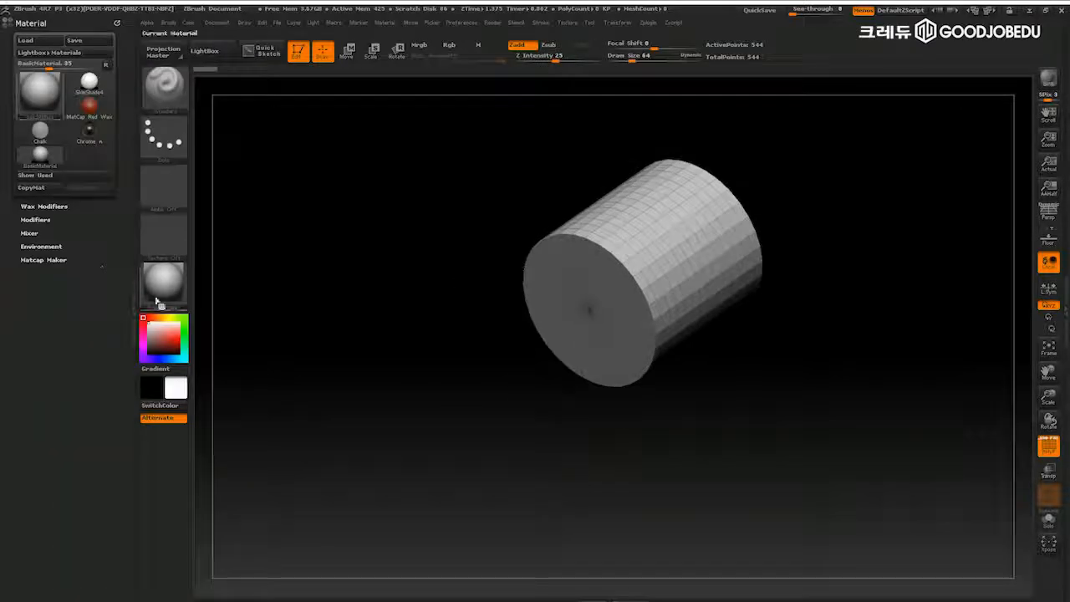
pyautogui.click(133, 309)
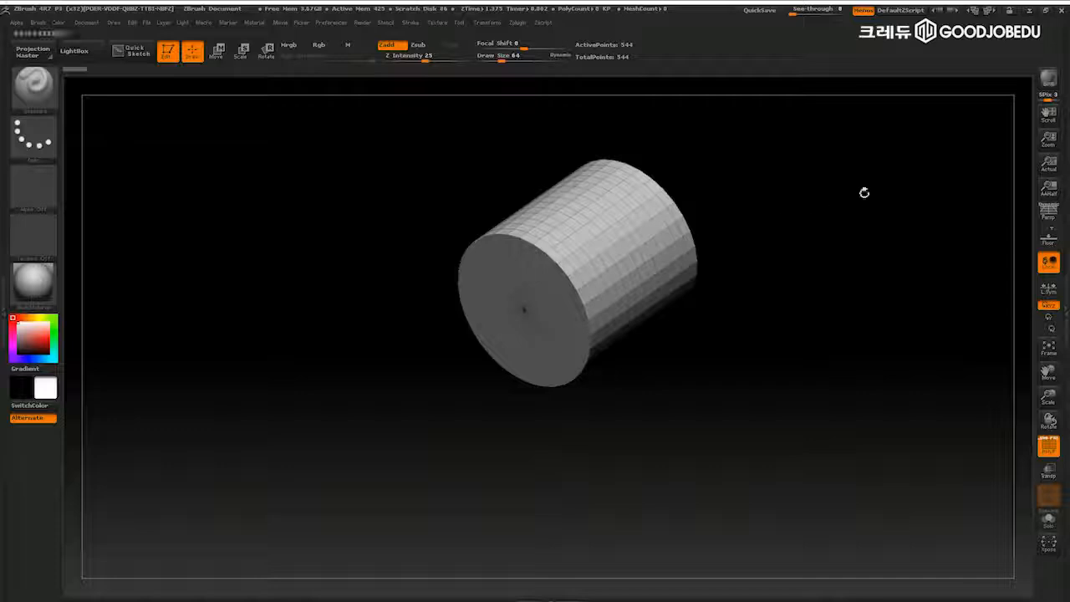
pyautogui.click(1064, 308)
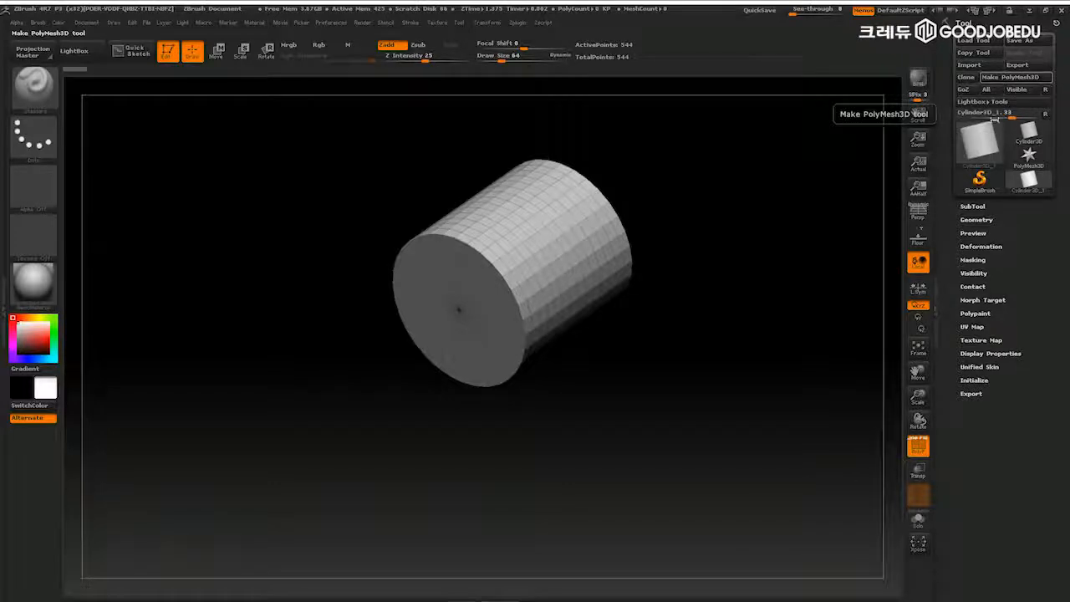
# - Convert the cylinder primitive into a PolyMesh3D and toggle its polyframe display off and on
pyautogui.click(1005, 77)
pyautogui.scroll(-1, 944, 117)
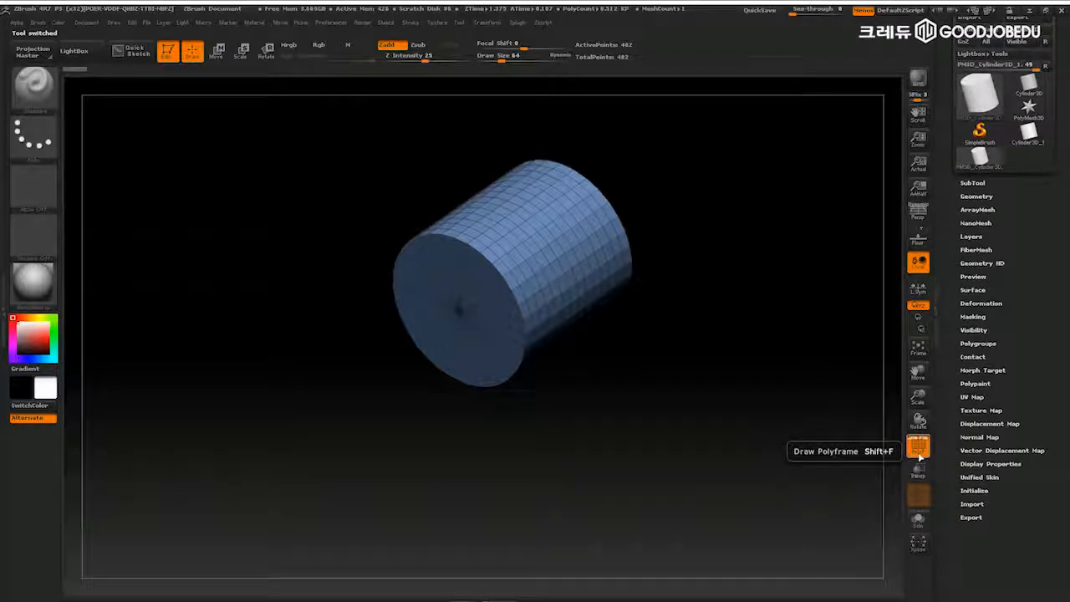
pyautogui.click(923, 450)
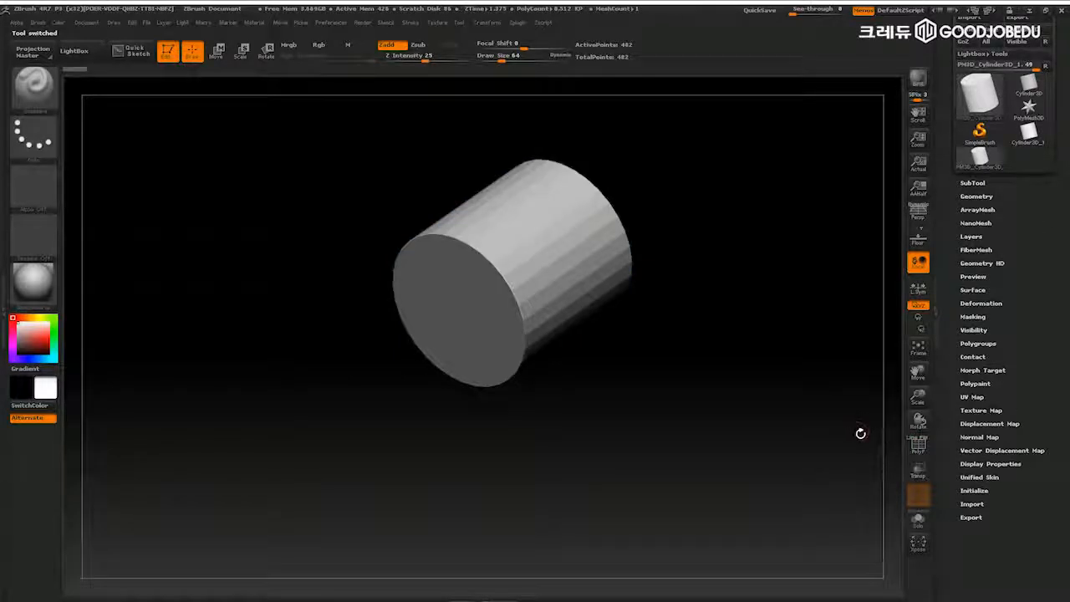
pyautogui.click(918, 445)
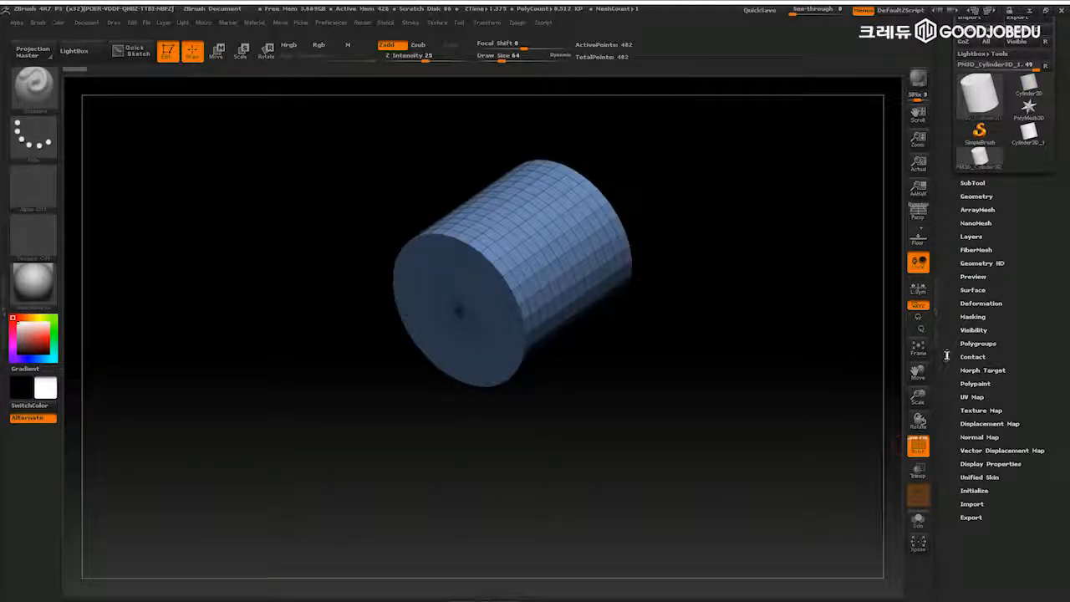
pyautogui.moveTo(942, 354); pyautogui.dragTo(947, 415)
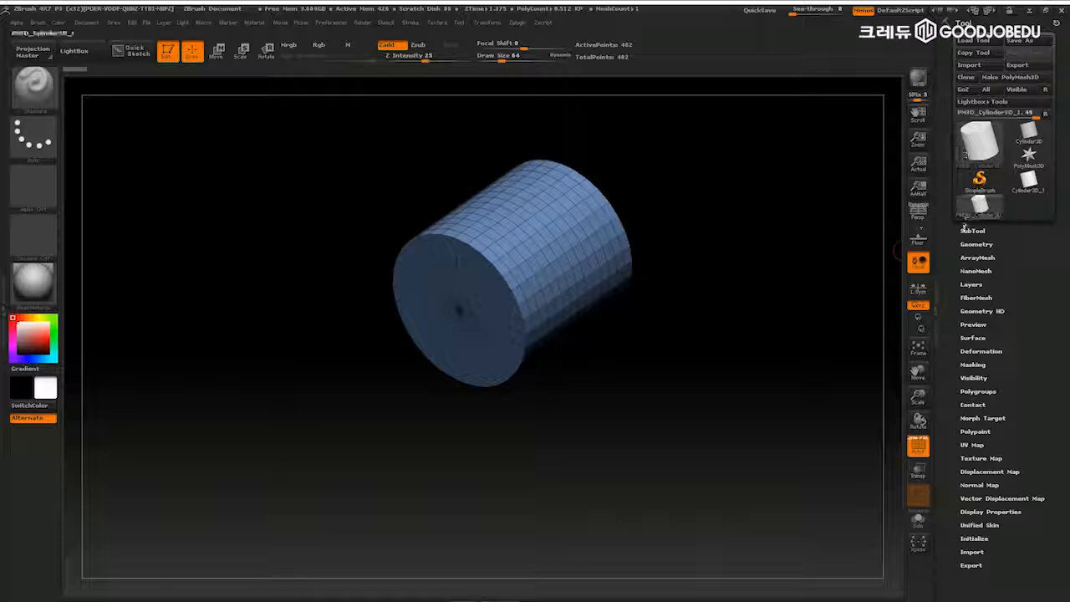
pyautogui.moveTo(950, 246); pyautogui.dragTo(948, 211)
# - Select the ZModeler brush for working on the polymesh cylinder
pyautogui.moveTo(822, 293)
pyautogui.mouseDown()
pyautogui.moveTo(829, 310)
pyautogui.moveTo(819, 289)
pyautogui.mouseUp()
pyautogui.moveTo(794, 358)
pyautogui.keyDown('shift'); pyautogui.mouseDown()
pyautogui.moveTo(829, 387)
pyautogui.moveTo(800, 329)
pyautogui.moveTo(795, 370)
pyautogui.mouseUp(); pyautogui.keyUp('shift')
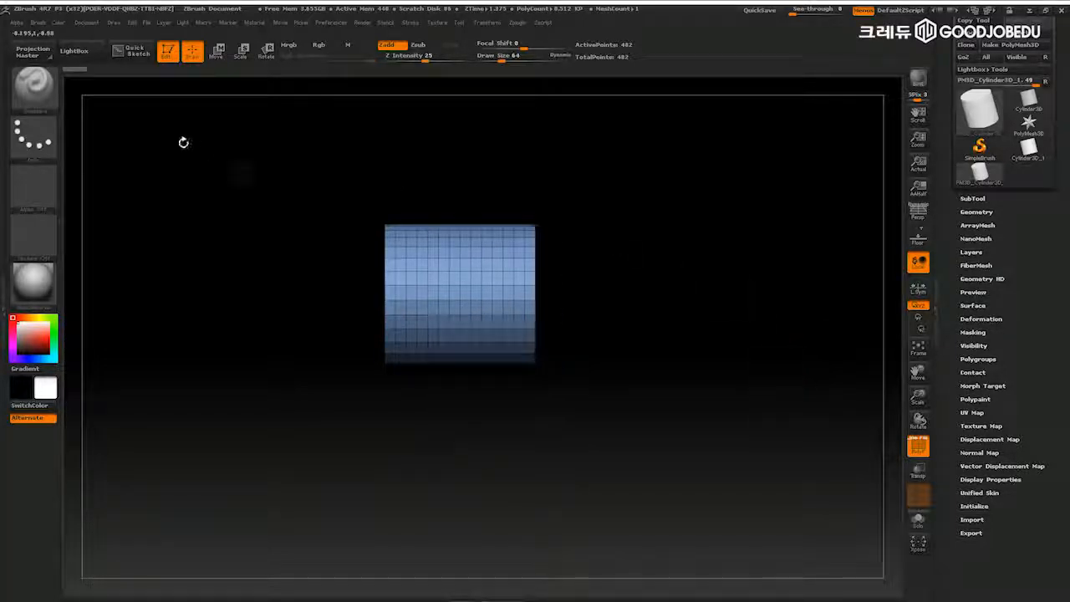
pyautogui.click(36, 98)
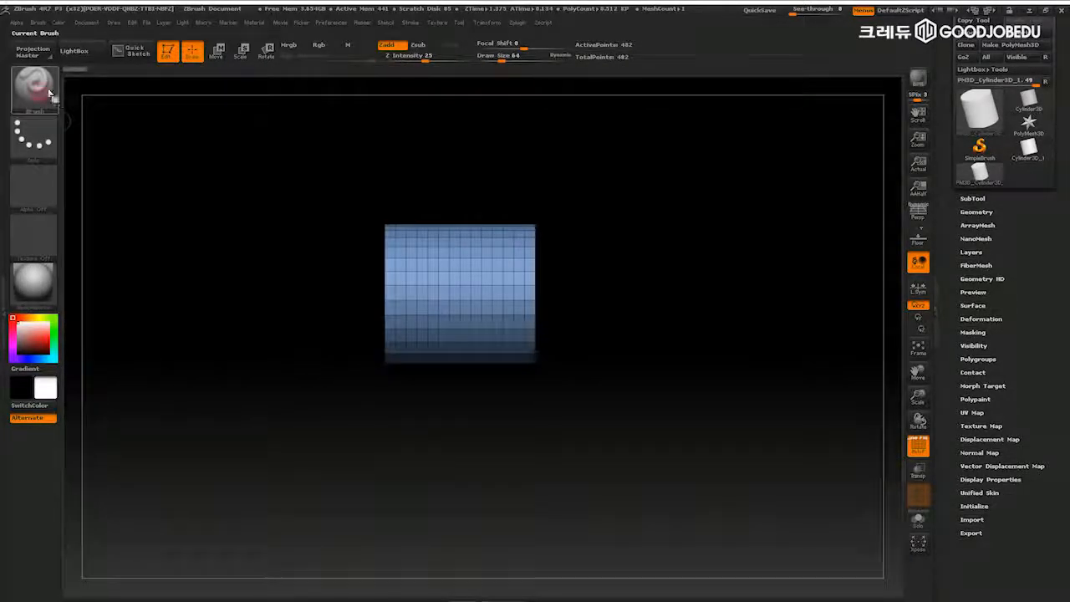
pyautogui.click(38, 88)
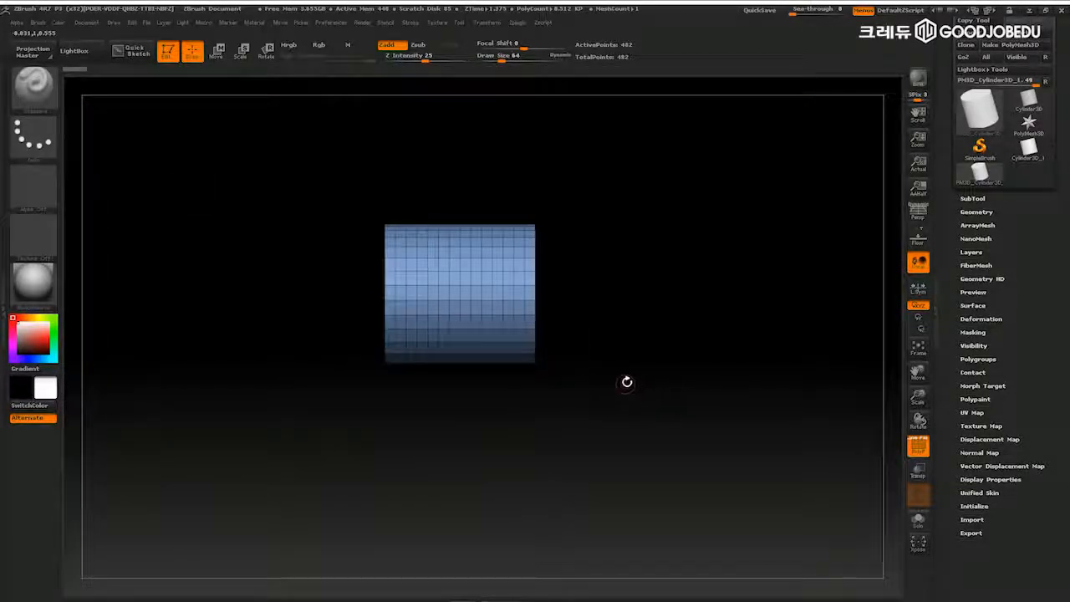
pyautogui.press('b')
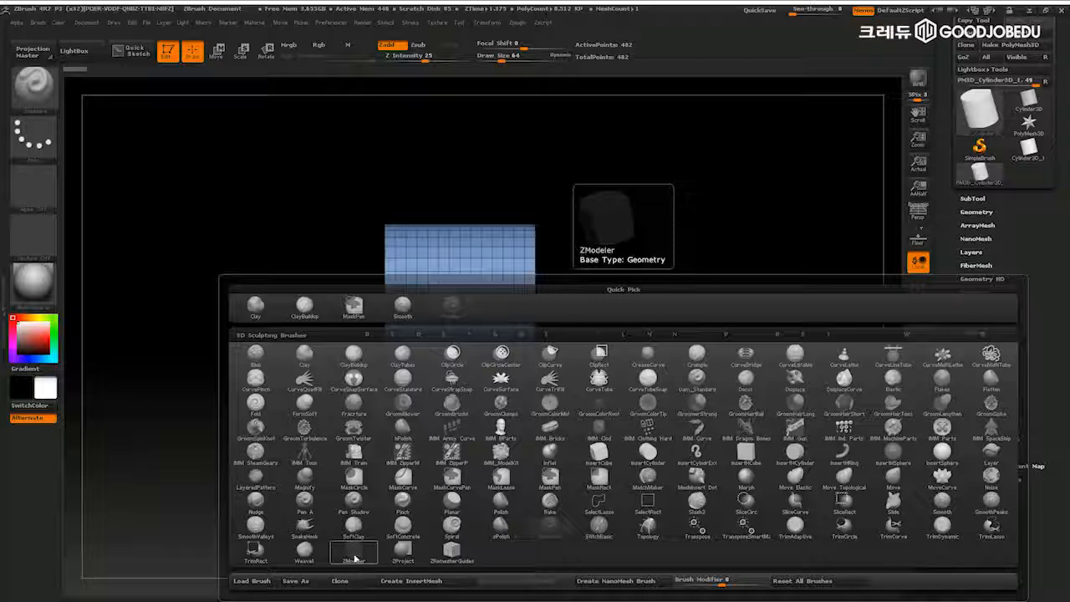
pyautogui.click(354, 557)
pyautogui.moveTo(687, 282)
pyautogui.mouseDown()
pyautogui.moveTo(689, 310)
pyautogui.moveTo(697, 289)
pyautogui.mouseUp()
pyautogui.keyDown('alt'); pyautogui.moveTo(718, 376); pyautogui.dragTo(776, 384); pyautogui.keyUp('alt')
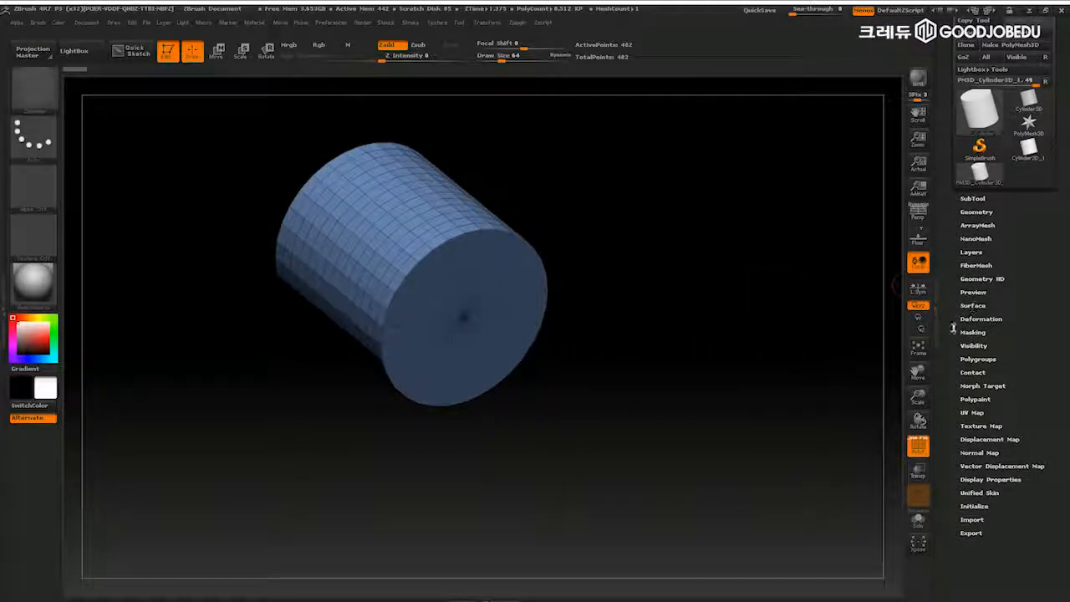
# - Look through the Tool palette's sections for the polymesh and expand SubTool to examine its commands
pyautogui.scroll(-5, 952, 328)
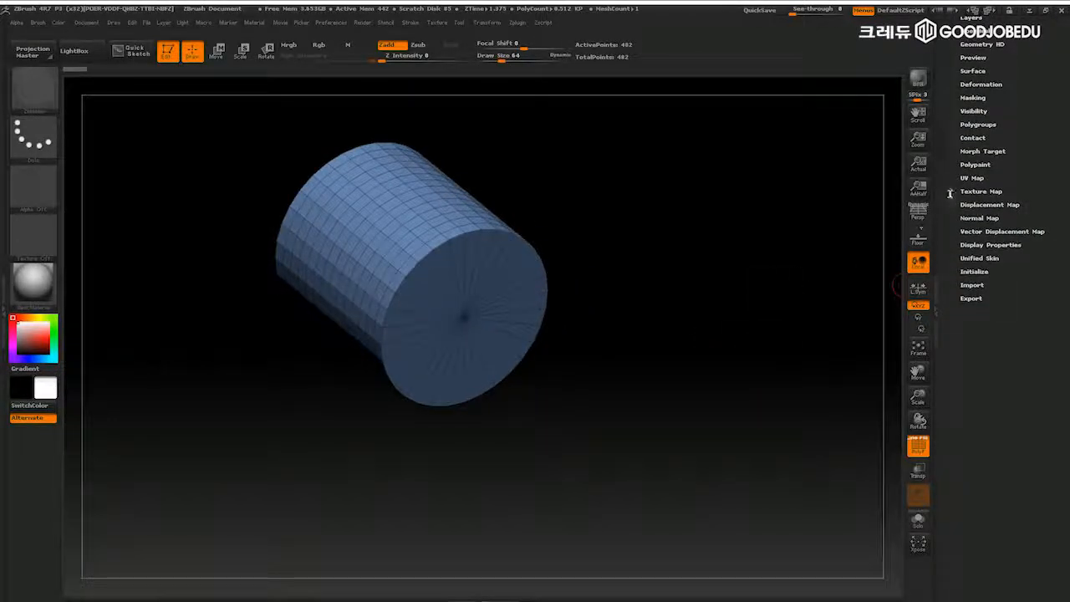
pyautogui.scroll(5, 950, 193)
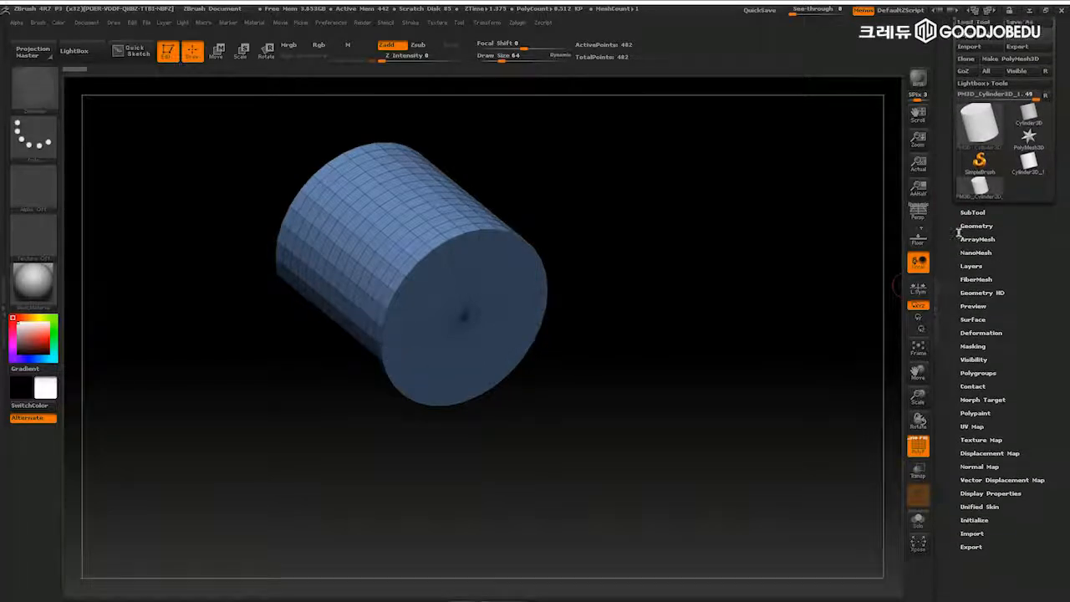
pyautogui.scroll(1, 941, 178)
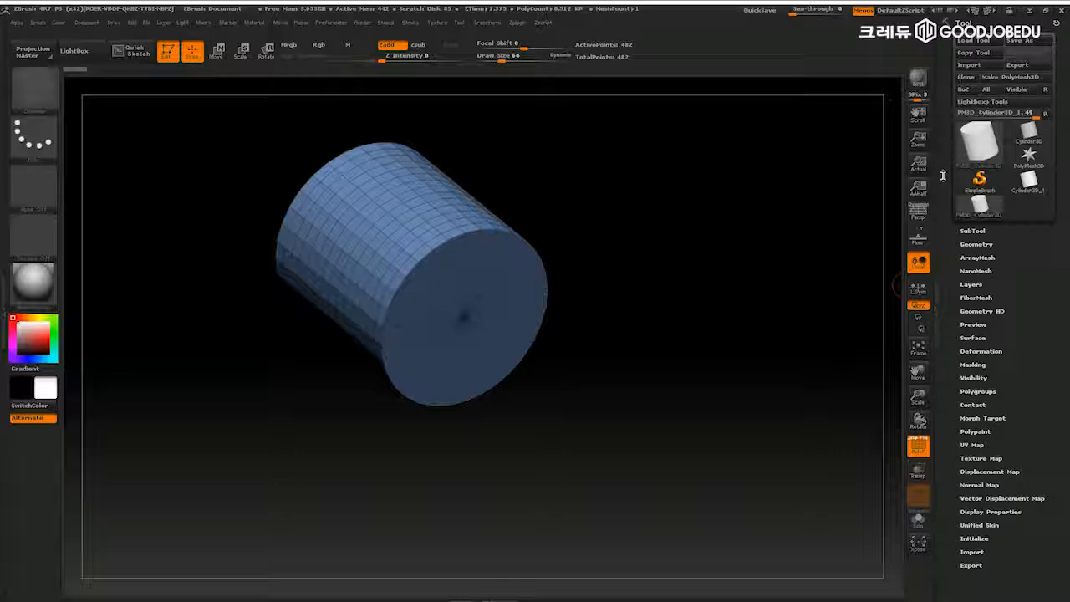
pyautogui.scroll(-2, 943, 219)
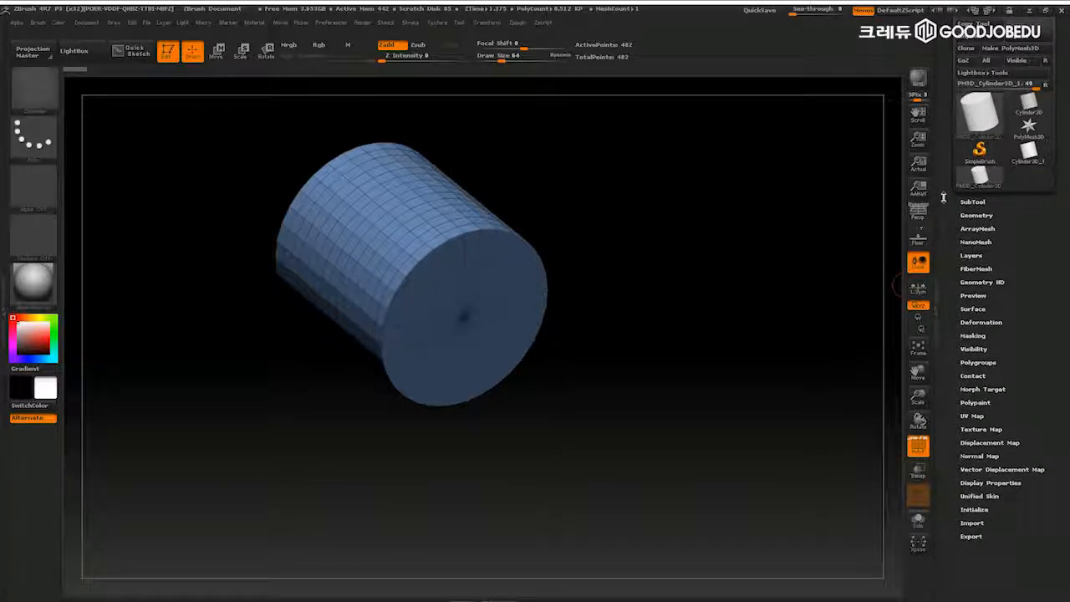
pyautogui.click(967, 201)
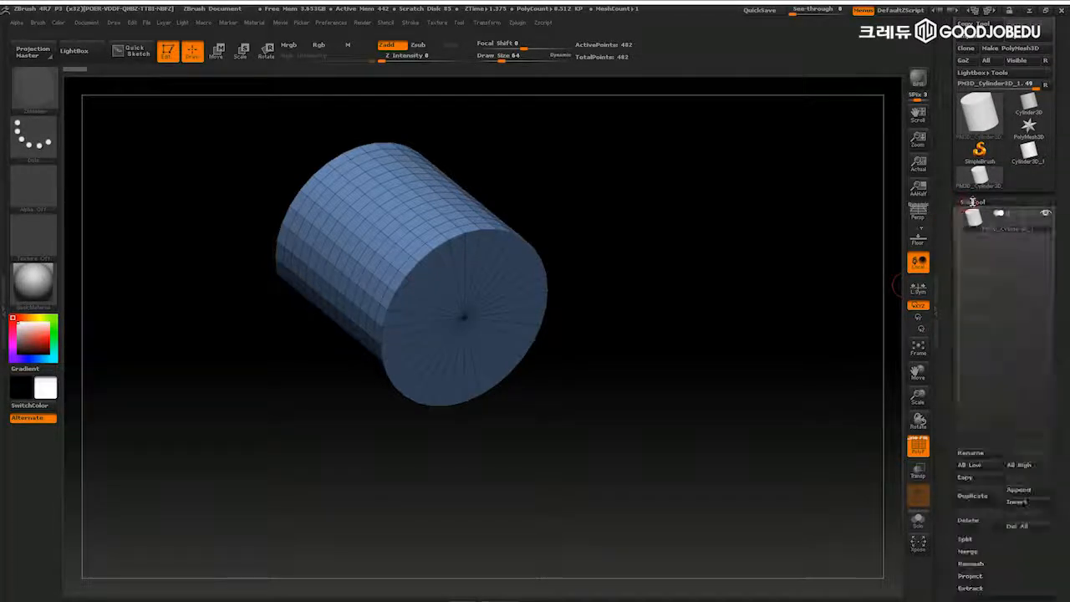
pyautogui.scroll(-3, 969, 318)
pyautogui.scroll(-4, 978, 318)
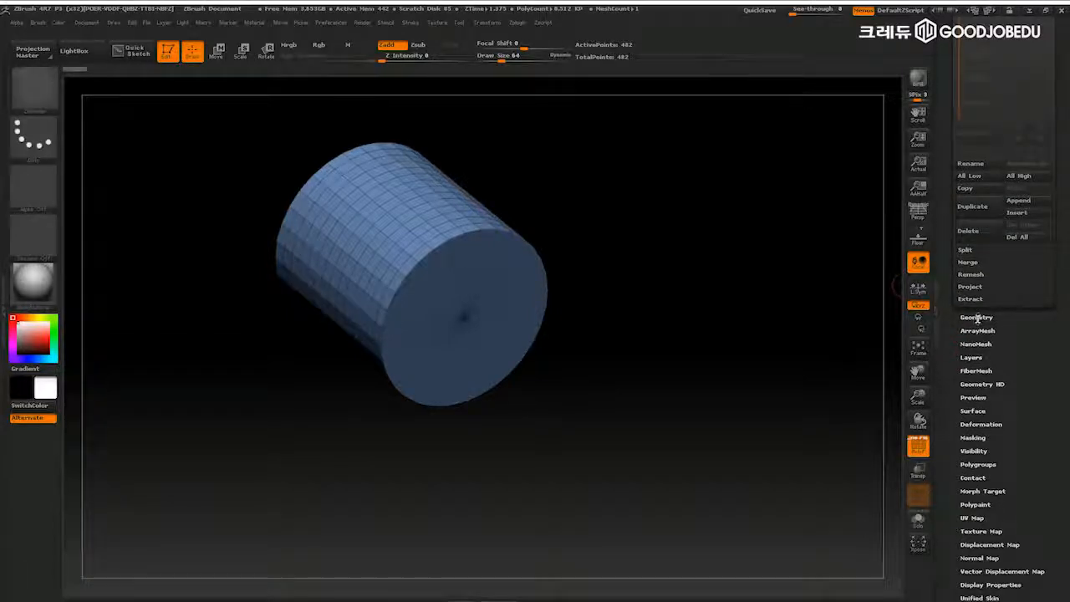
# - Examine the Geometry and Polygroups options available for the polymesh, collapsing Polygroups again
pyautogui.click(976, 318)
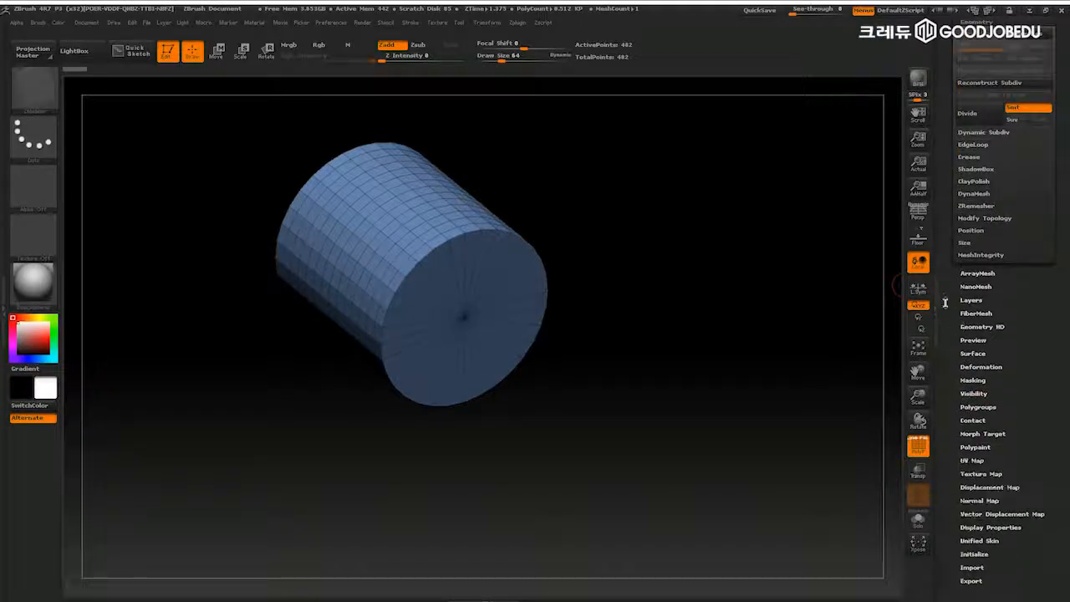
pyautogui.scroll(-4, 955, 360)
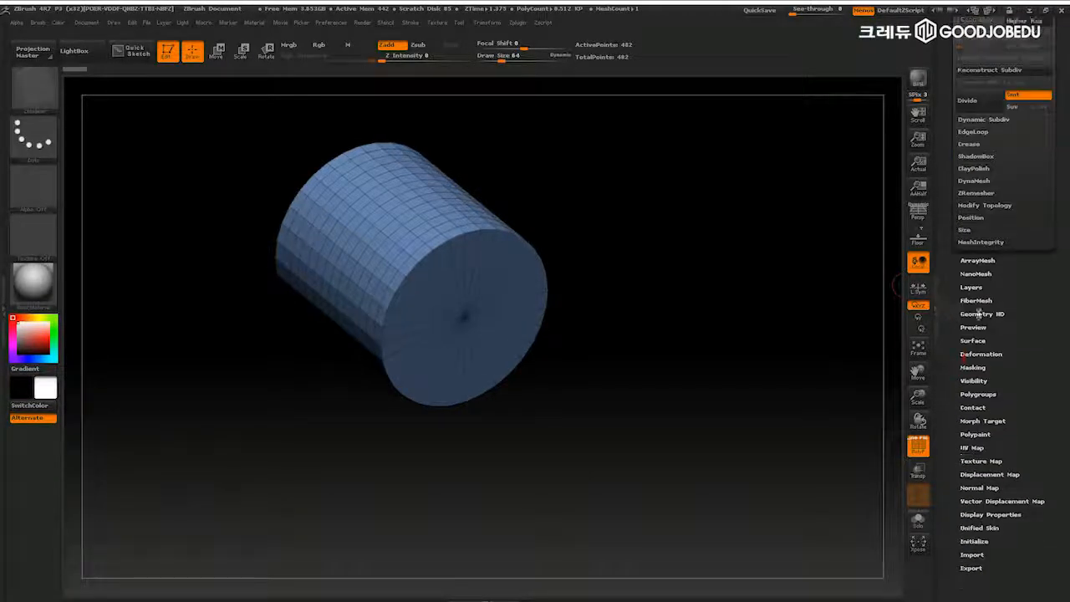
pyautogui.click(974, 394)
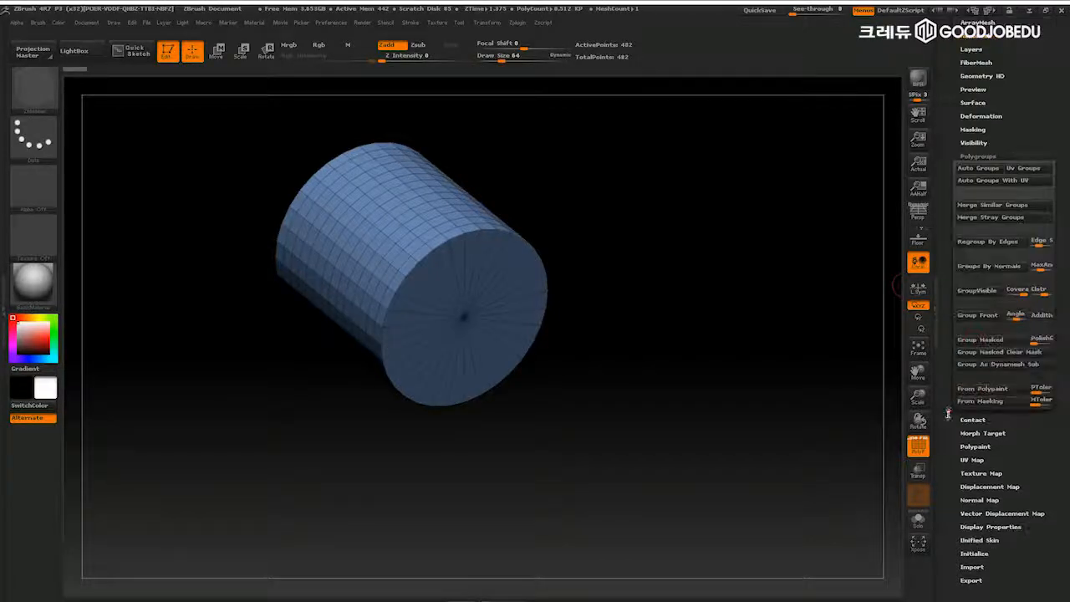
pyautogui.moveTo(945, 259); pyautogui.dragTo(950, 299)
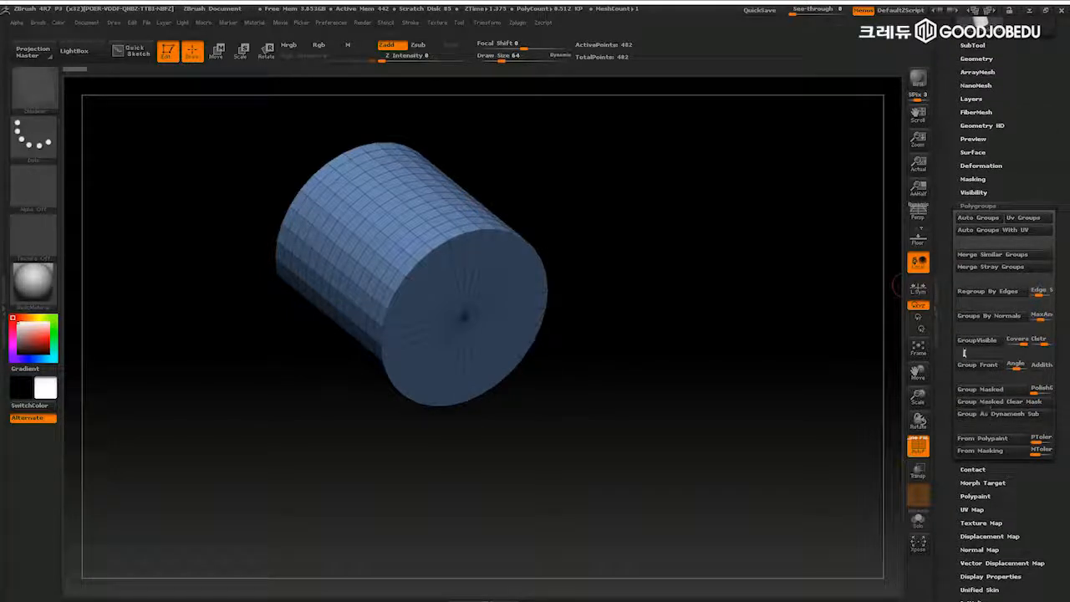
pyautogui.moveTo(953, 255); pyautogui.dragTo(950, 199)
pyautogui.moveTo(953, 295); pyautogui.dragTo(967, 402)
pyautogui.click(968, 297)
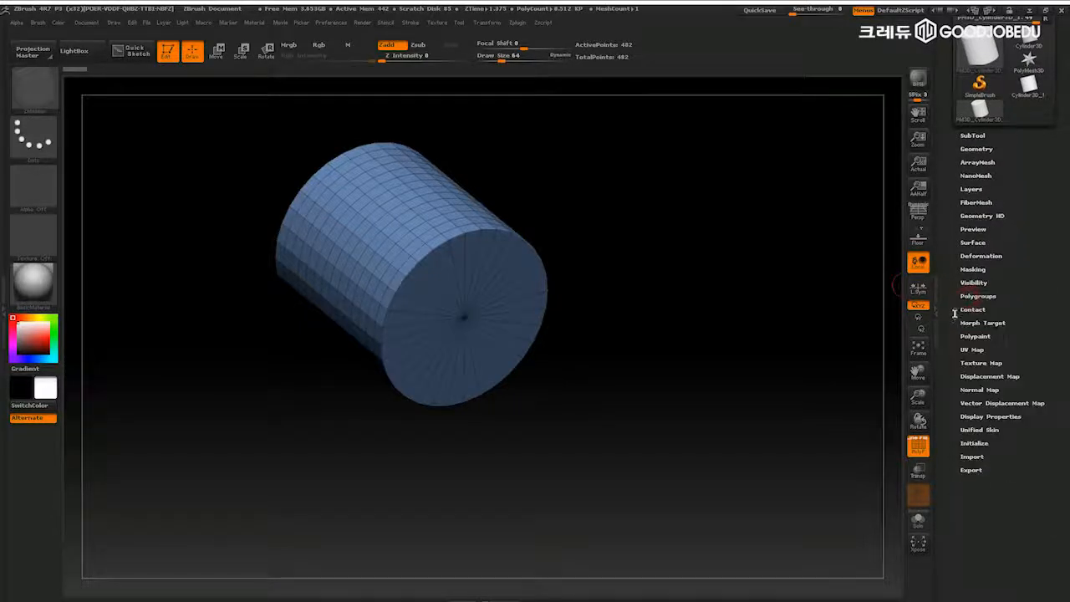
pyautogui.moveTo(955, 311)
pyautogui.mouseDown()
pyautogui.moveTo(952, 280)
pyautogui.moveTo(953, 313)
pyautogui.mouseUp()
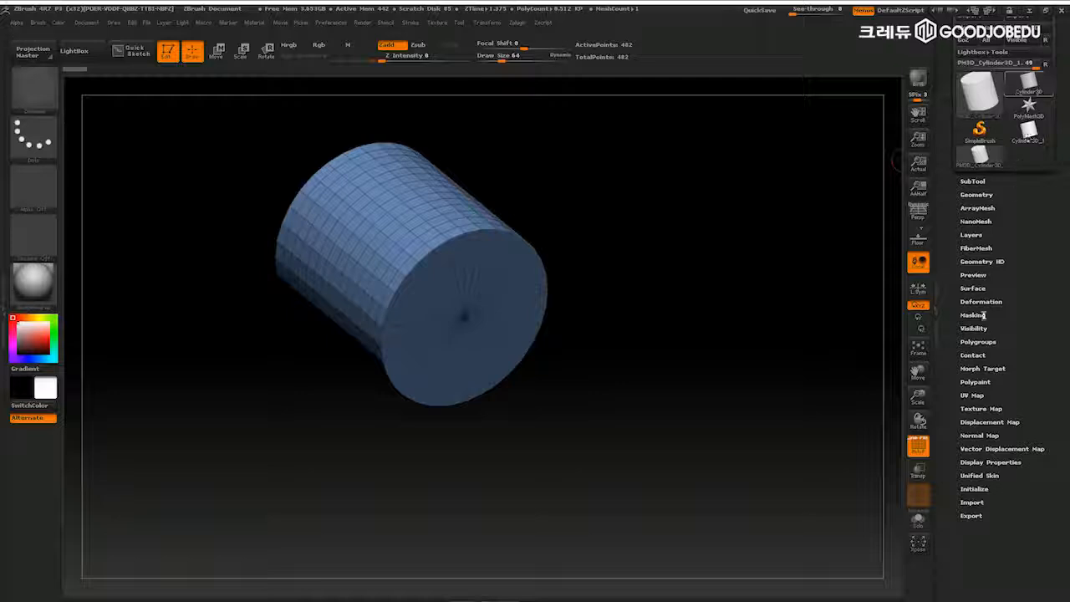
# - Show the polymesh's Initialize options and replace the cylinder with a QCube
pyautogui.click(973, 489)
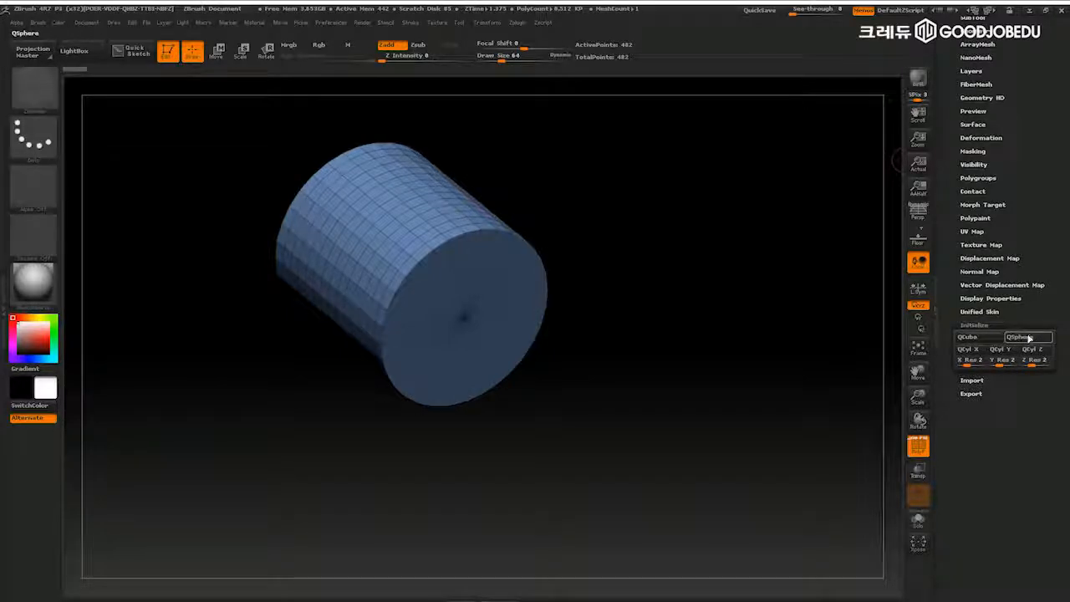
pyautogui.click(1027, 355)
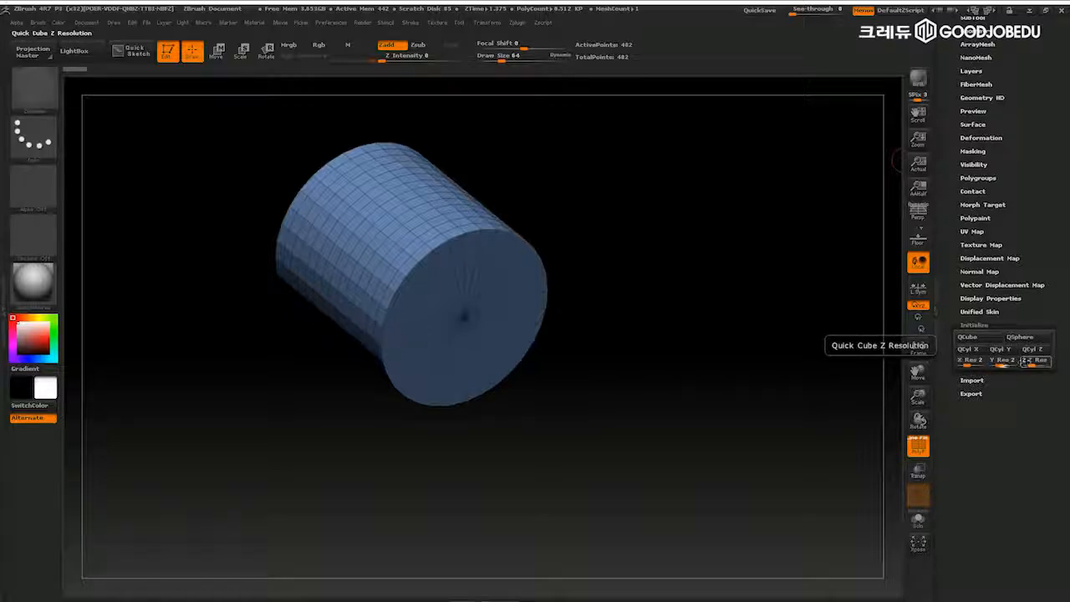
pyautogui.click(967, 336)
pyautogui.moveTo(792, 393)
pyautogui.keyDown('shift'); pyautogui.mouseDown()
pyautogui.moveTo(805, 406)
pyautogui.moveTo(781, 387)
pyautogui.mouseUp(); pyautogui.keyUp('shift')
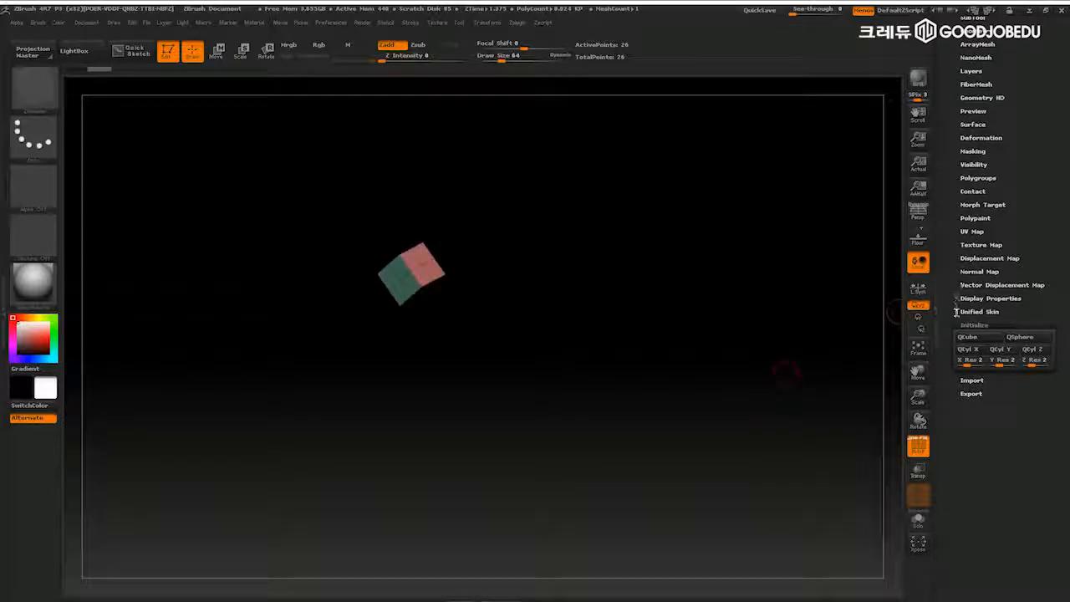
# - Replace the cube with a QSphere, frame and orbit it, and alternate once between QCube and QSphere
pyautogui.click(1027, 338)
pyautogui.moveTo(776, 403)
pyautogui.mouseDown()
pyautogui.moveTo(778, 394)
pyautogui.moveTo(740, 387)
pyautogui.moveTo(743, 410)
pyautogui.moveTo(805, 398)
pyautogui.moveTo(794, 413)
pyautogui.moveTo(807, 425)
pyautogui.moveTo(796, 398)
pyautogui.mouseUp()
pyautogui.press('f')
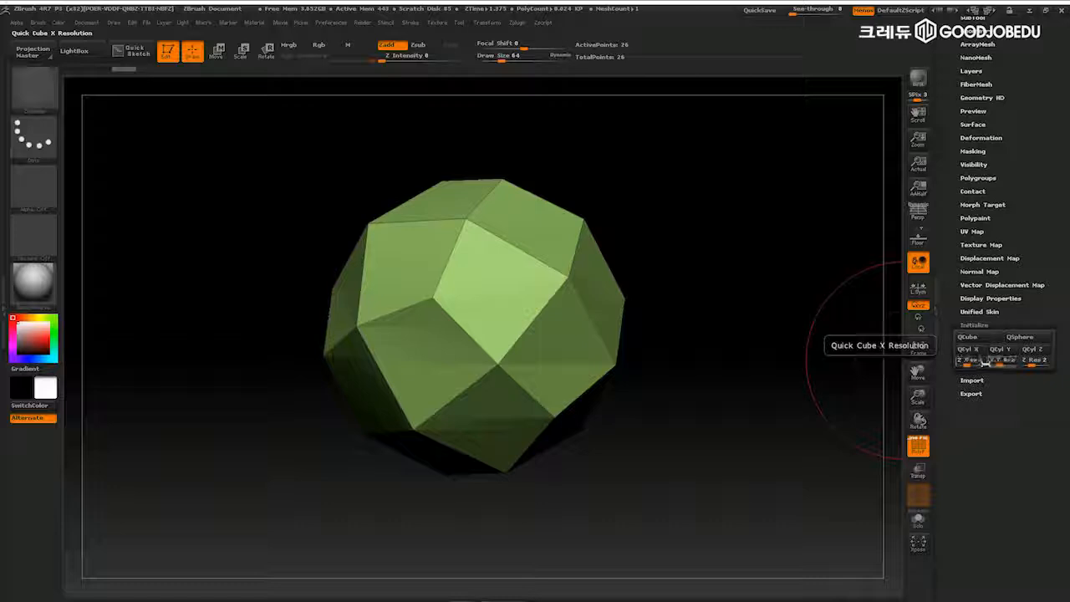
pyautogui.moveTo(808, 432); pyautogui.dragTo(836, 430)
pyautogui.click(967, 337)
pyautogui.click(1011, 337)
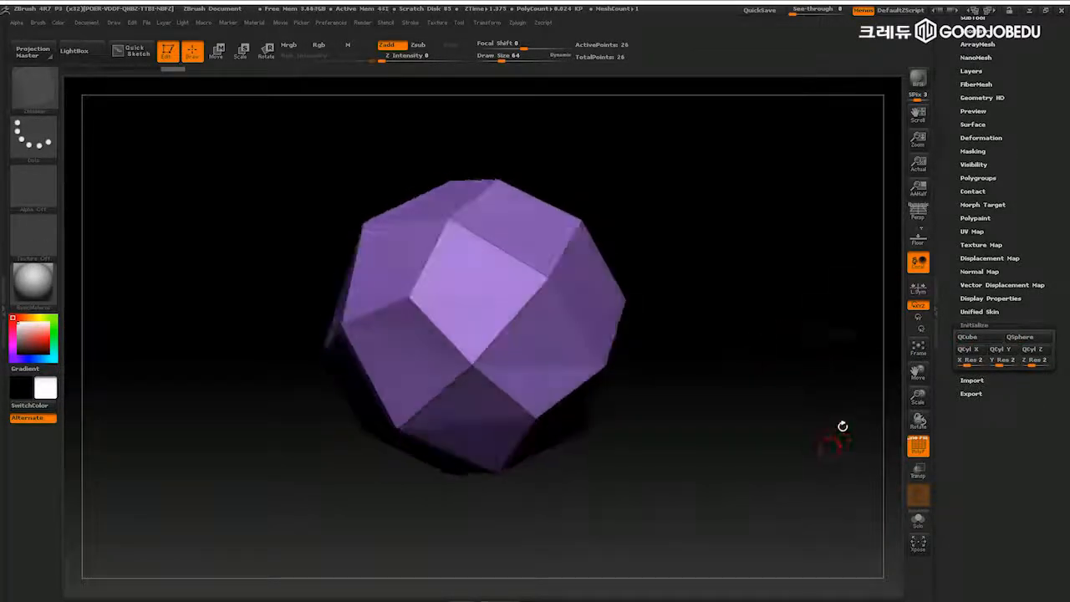
# - Try the quick cylinders along the X, Y and Z axes on the mesh in turn, orbiting the last one
pyautogui.click(968, 351)
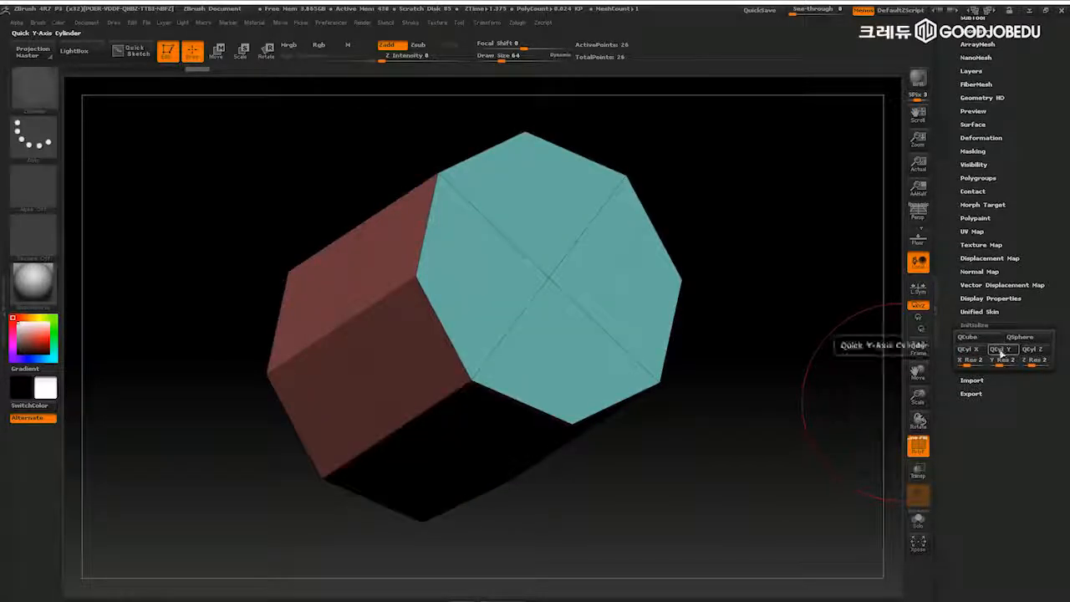
pyautogui.click(1001, 350)
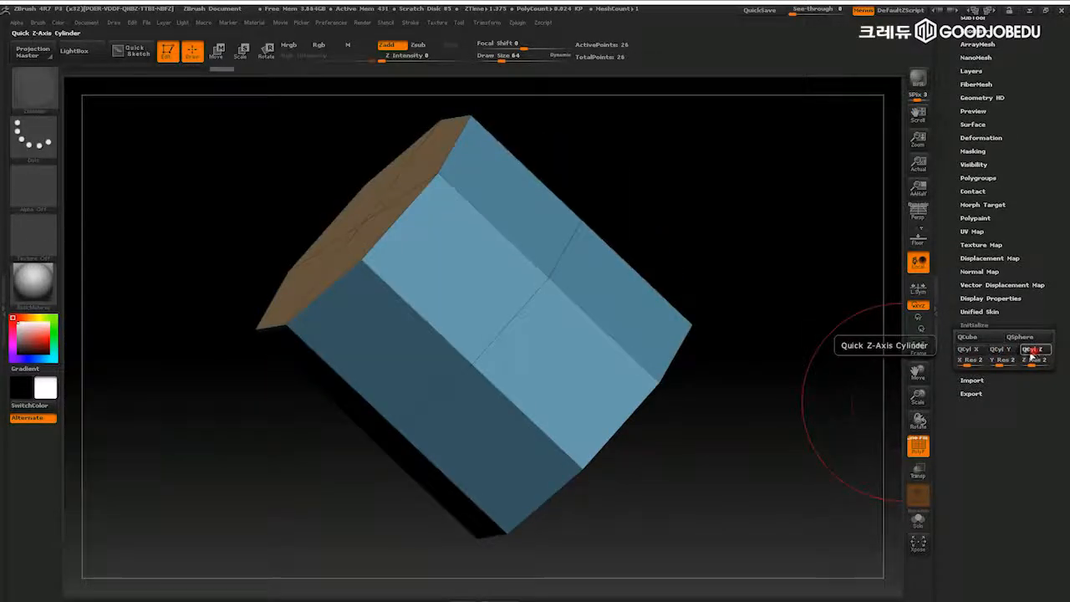
pyautogui.click(1034, 354)
pyautogui.moveTo(845, 409); pyautogui.dragTo(819, 426)
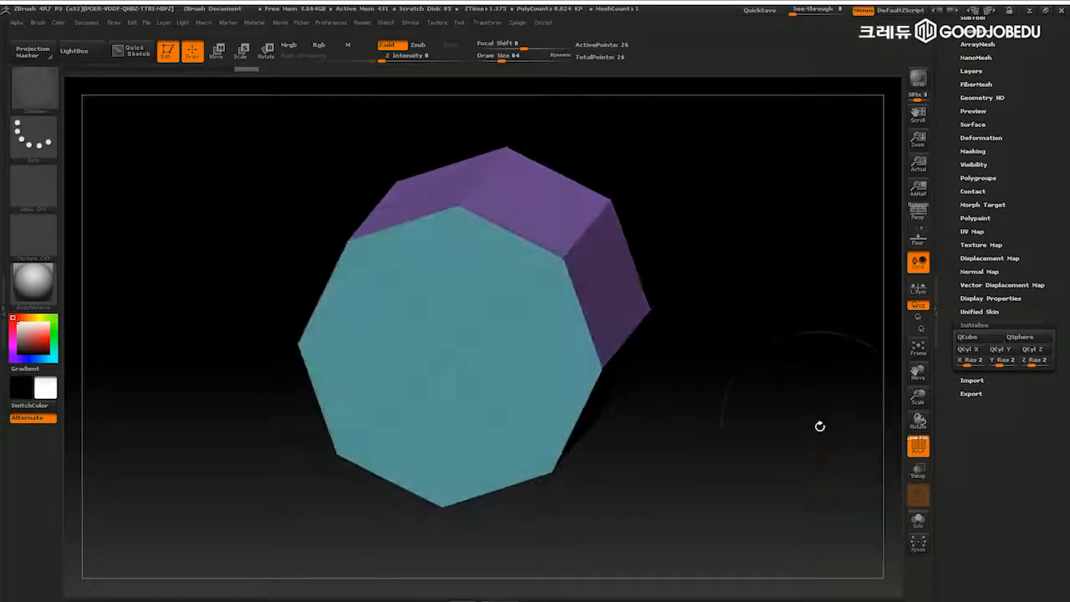
# - Reinitialize the mesh as a QCube and turn it to inspect the 2 × 2 divisions on its faces
pyautogui.click(967, 336)
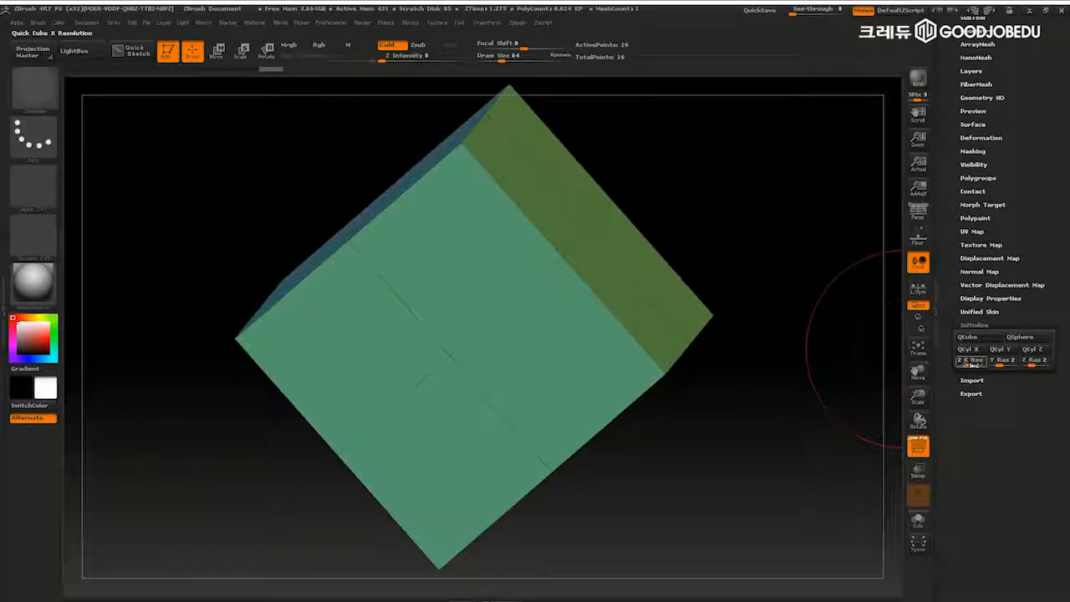
pyautogui.moveTo(947, 274); pyautogui.dragTo(948, 401)
pyautogui.moveTo(829, 427)
pyautogui.mouseDown()
pyautogui.moveTo(814, 389)
pyautogui.moveTo(836, 473)
pyautogui.moveTo(828, 428)
pyautogui.moveTo(830, 453)
pyautogui.mouseUp()
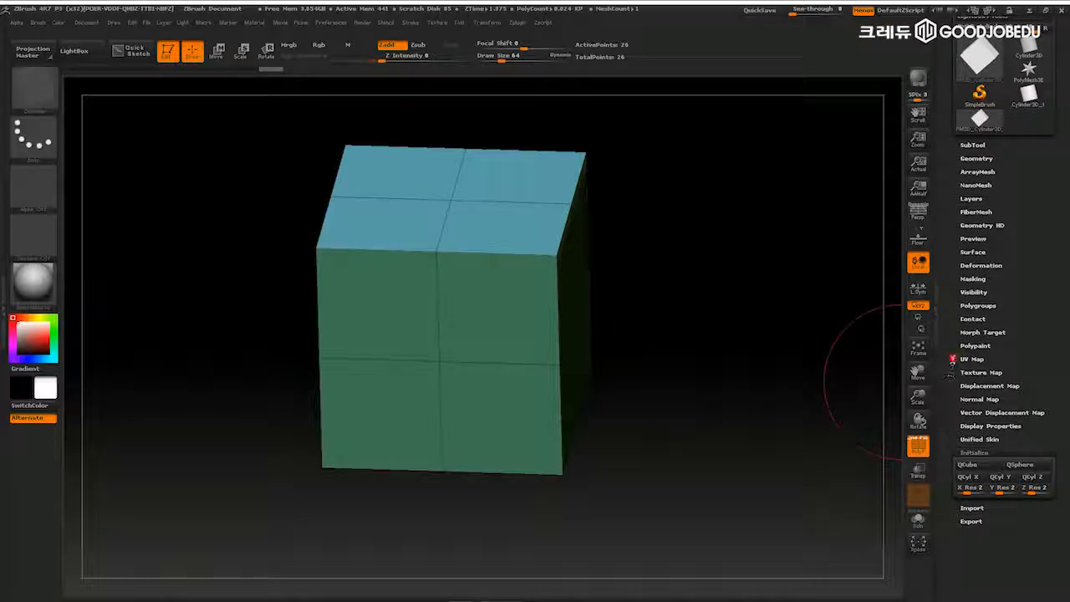
pyautogui.moveTo(951, 359); pyautogui.dragTo(951, 419)
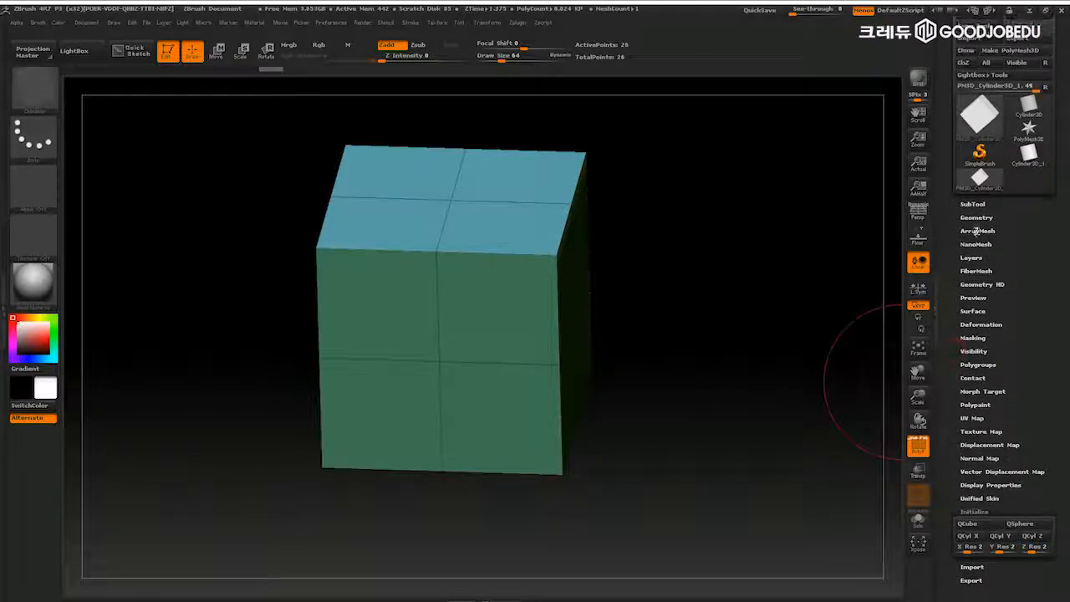
# - Switch the current tool to the Sphere3D primitive and frame it in the canvas
pyautogui.click(979, 115)
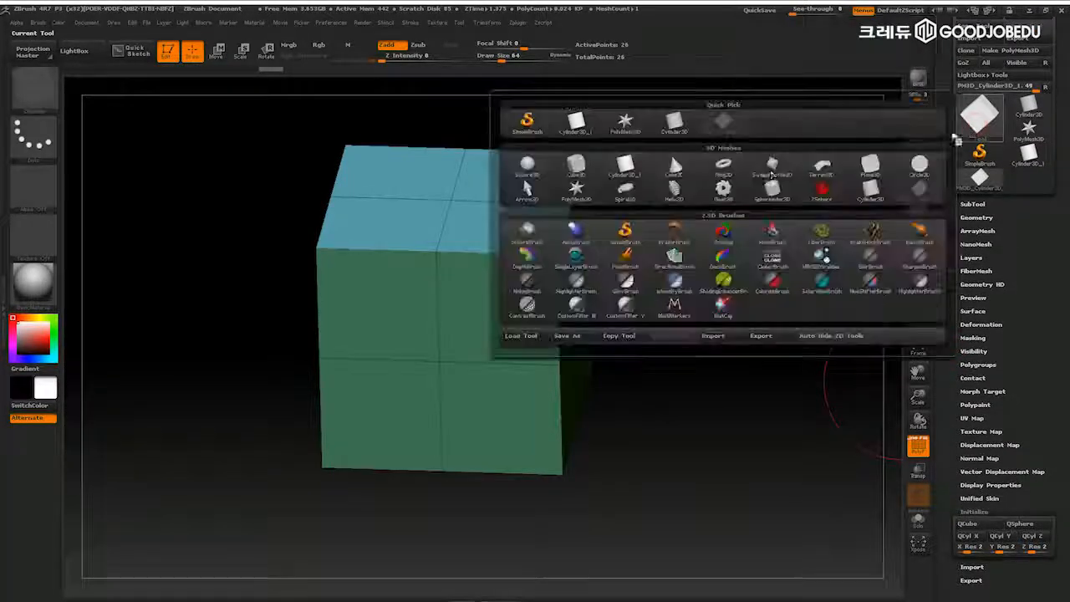
pyautogui.click(527, 166)
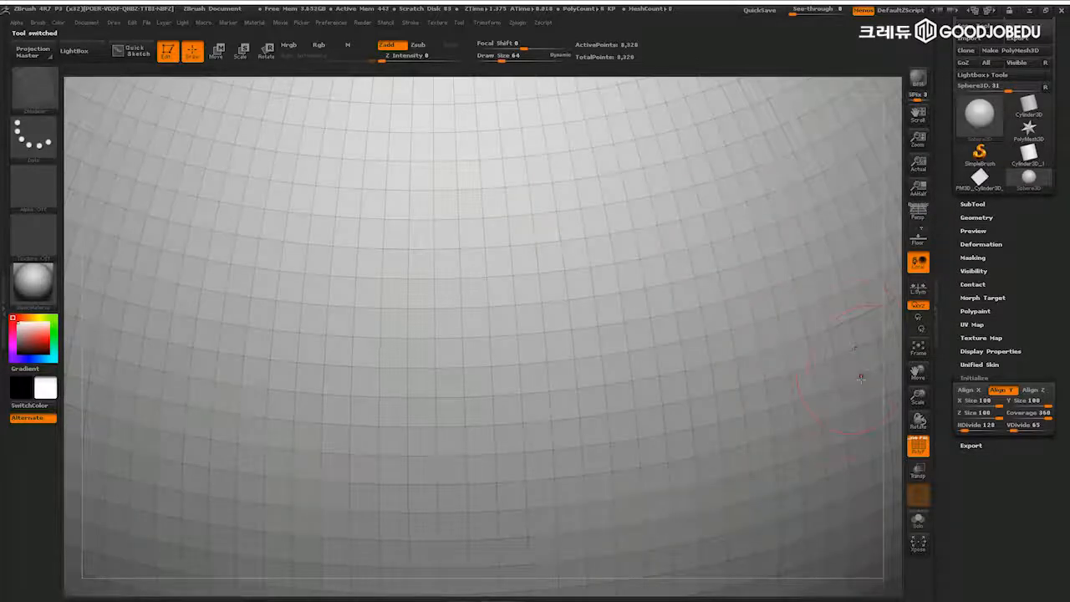
pyautogui.press('f')
pyautogui.keyDown('alt'); pyautogui.moveTo(845, 418); pyautogui.dragTo(817, 385); pyautogui.keyUp('alt')
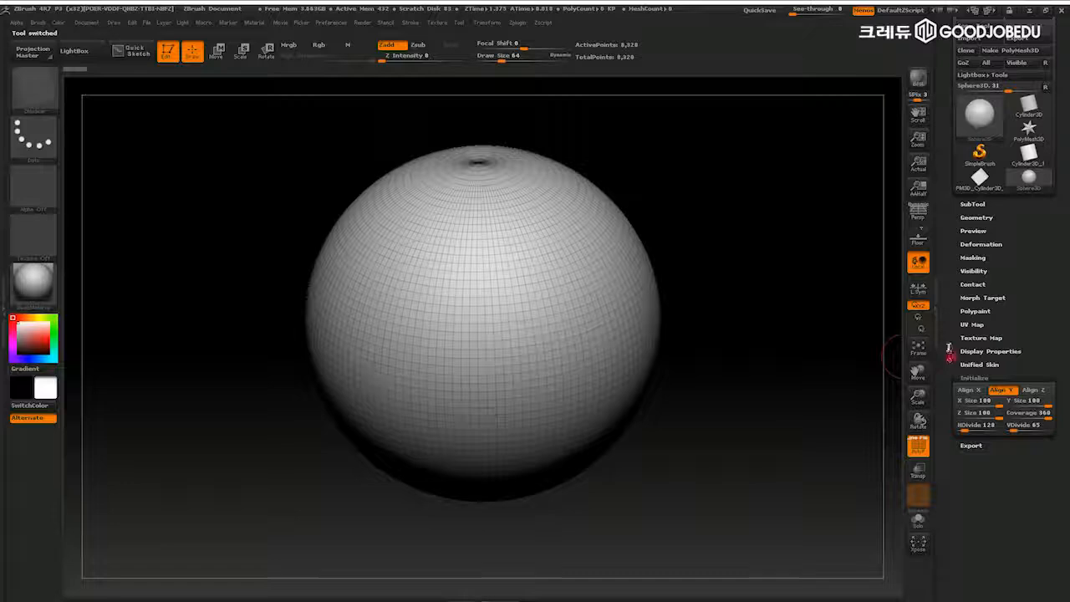
# - Raise the sphere primitive's HDivide to 470 and inspect the denser mesh
pyautogui.moveTo(950, 356); pyautogui.dragTo(947, 327)
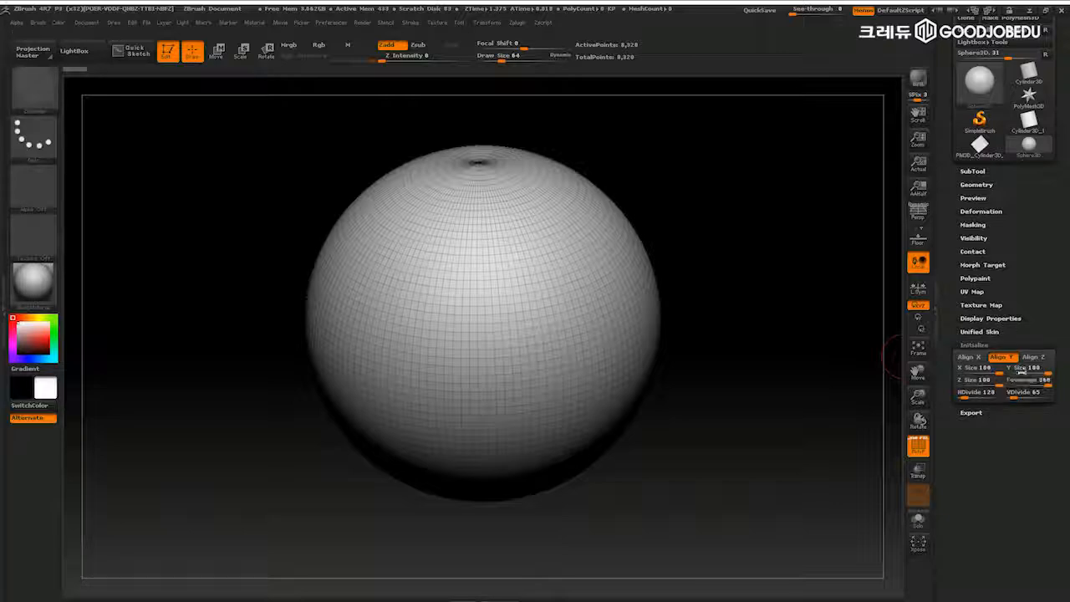
pyautogui.click(968, 393)
pyautogui.moveTo(967, 399); pyautogui.dragTo(966, 400)
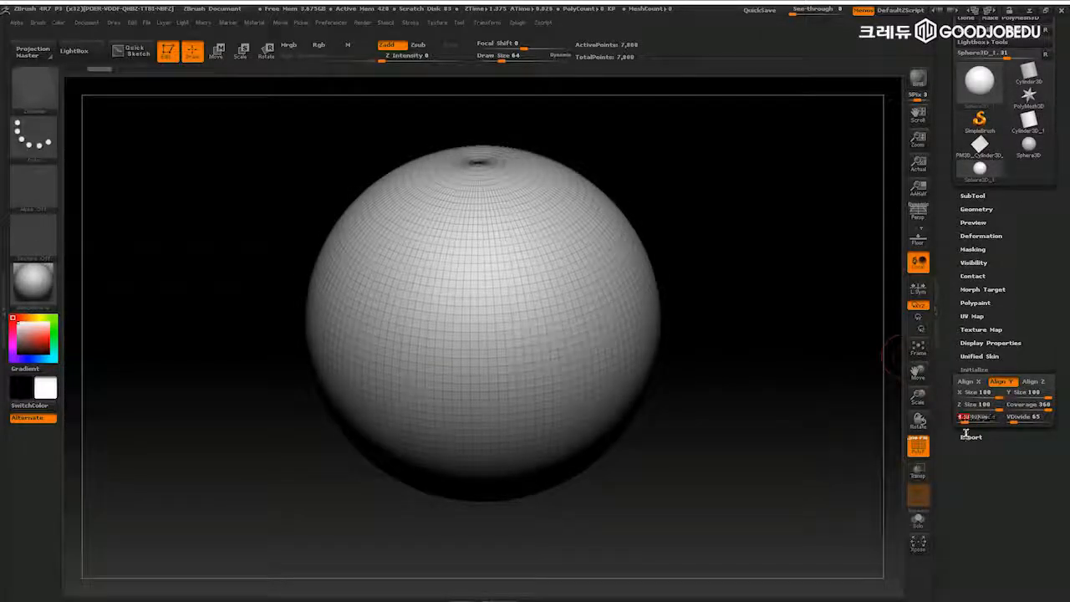
pyautogui.write('4')
pyautogui.press('Return')
pyautogui.click(977, 422)
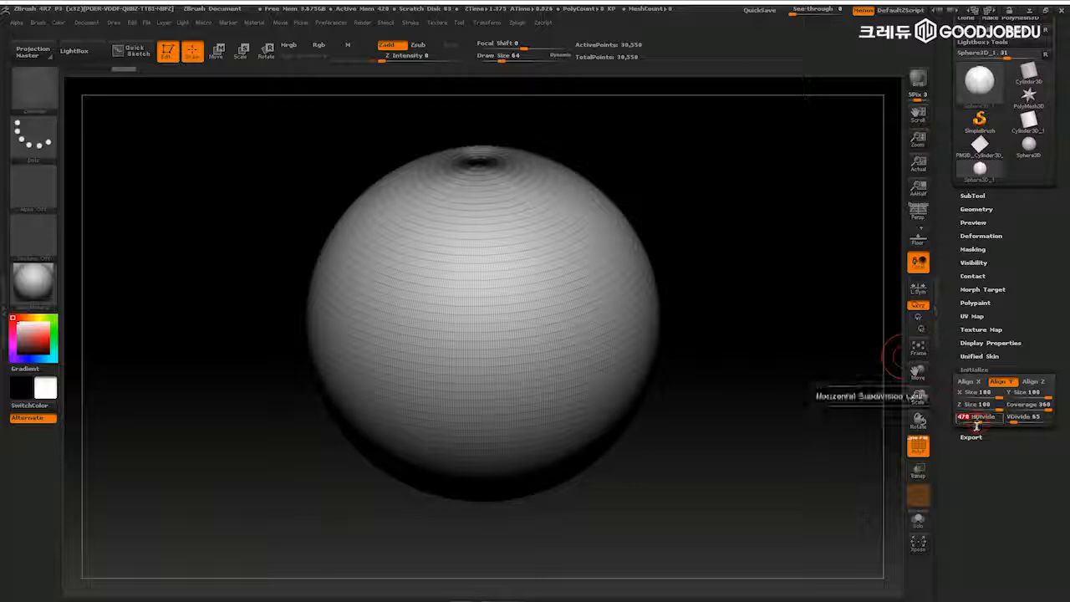
pyautogui.press('Return')
pyautogui.moveTo(784, 410); pyautogui.dragTo(802, 424)
# - Set the sphere's HDivide to 251 and turn off the polyframe display
pyautogui.click(967, 418)
pyautogui.moveTo(967, 418); pyautogui.dragTo(969, 420)
pyautogui.moveTo(819, 437)
pyautogui.keyDown('alt'); pyautogui.mouseDown()
pyautogui.moveTo(841, 440)
pyautogui.moveTo(819, 401)
pyautogui.moveTo(827, 452)
pyautogui.mouseUp(); pyautogui.keyUp('alt')
pyautogui.click(917, 448)
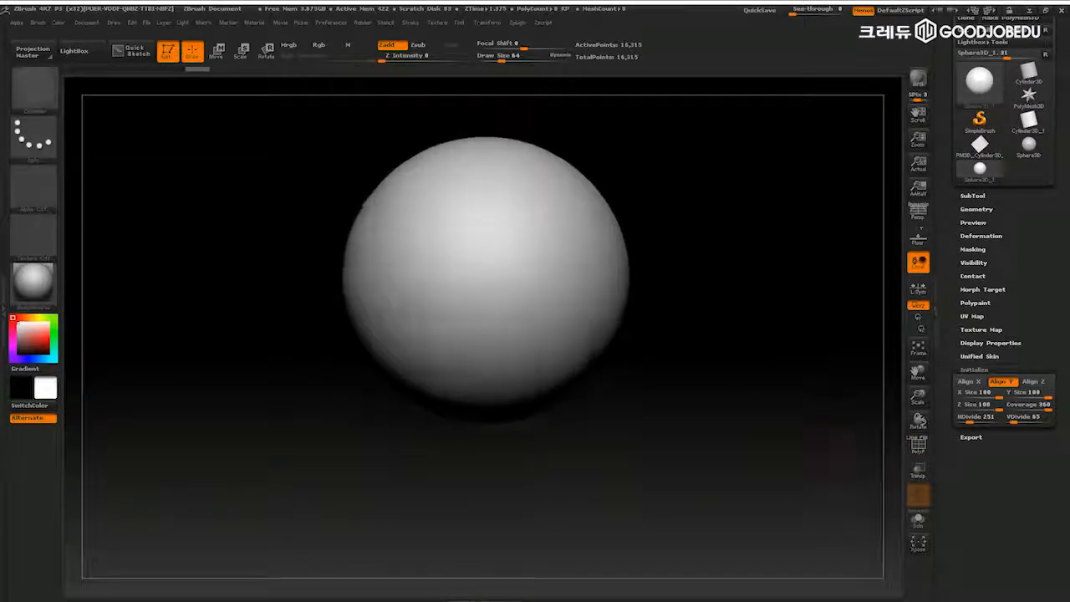
# - Compare the original Sphere3D with the subdivided Sphere3D_1 by switching between the two tools
pyautogui.keyDown('alt'); pyautogui.moveTo(849, 416); pyautogui.dragTo(832, 433); pyautogui.keyUp('alt')
pyautogui.click(1029, 146)
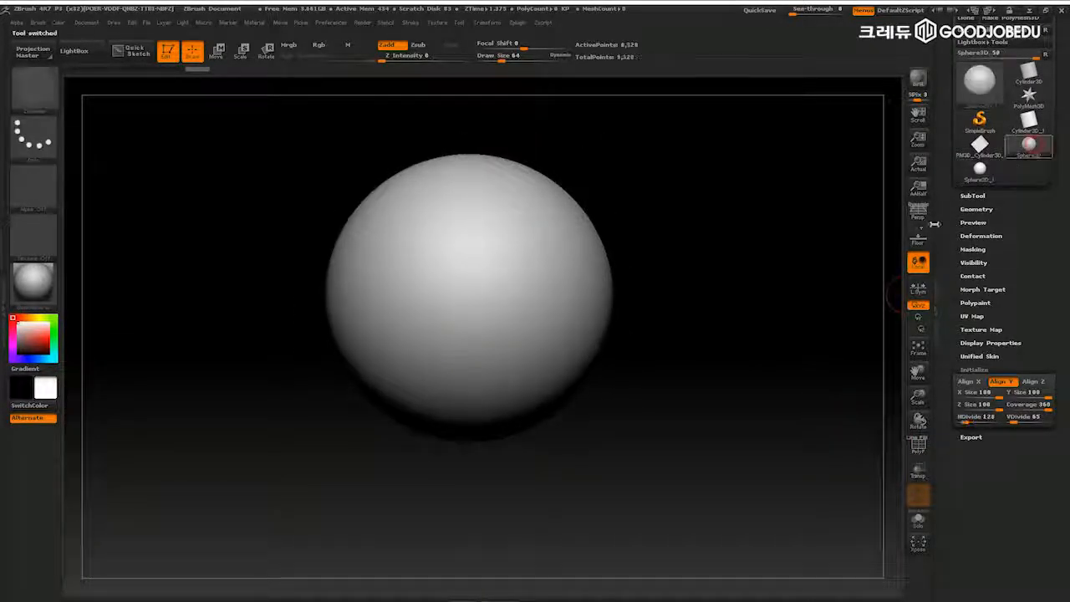
pyautogui.keyDown('alt'); pyautogui.moveTo(798, 389); pyautogui.dragTo(800, 355); pyautogui.keyUp('alt')
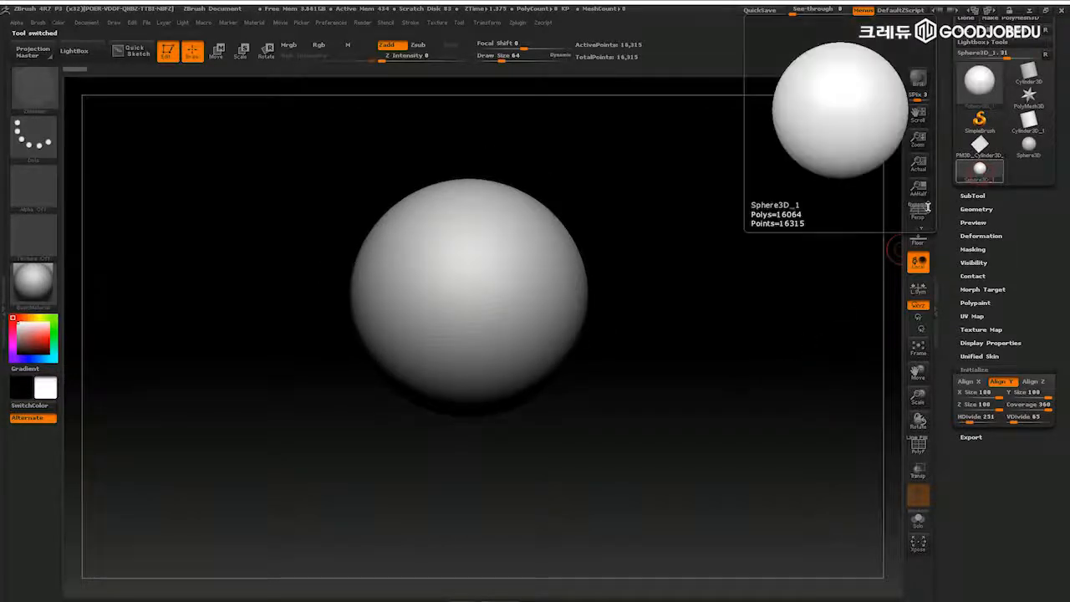
pyautogui.click(980, 171)
# - Convert the Sphere3D_1 primitive into a PolyMesh3D and bring its Initialize options into view
pyautogui.scroll(1, 957, 221)
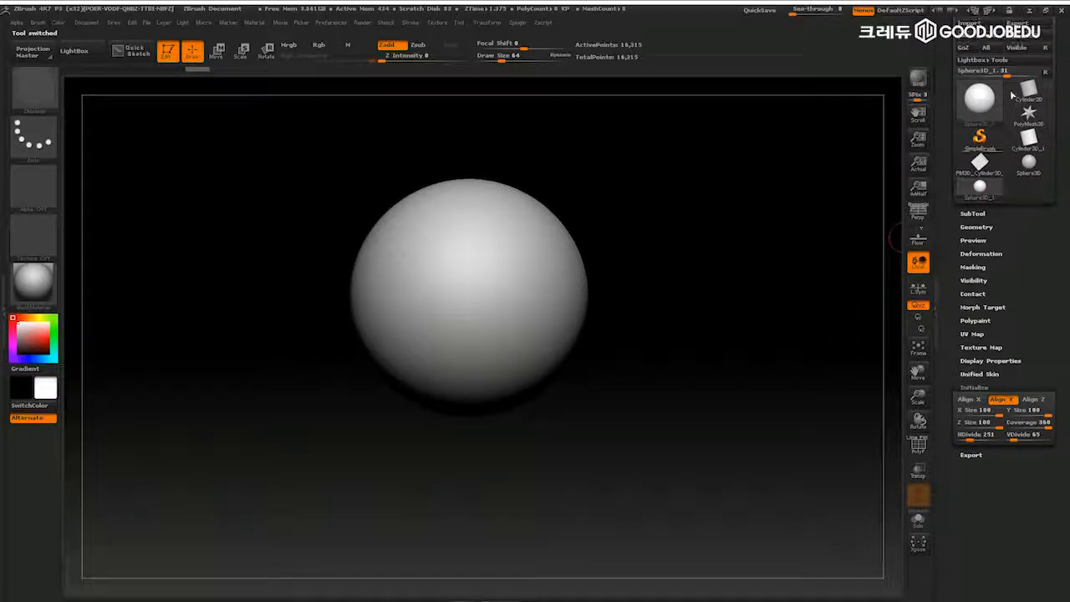
pyautogui.click(1009, 37)
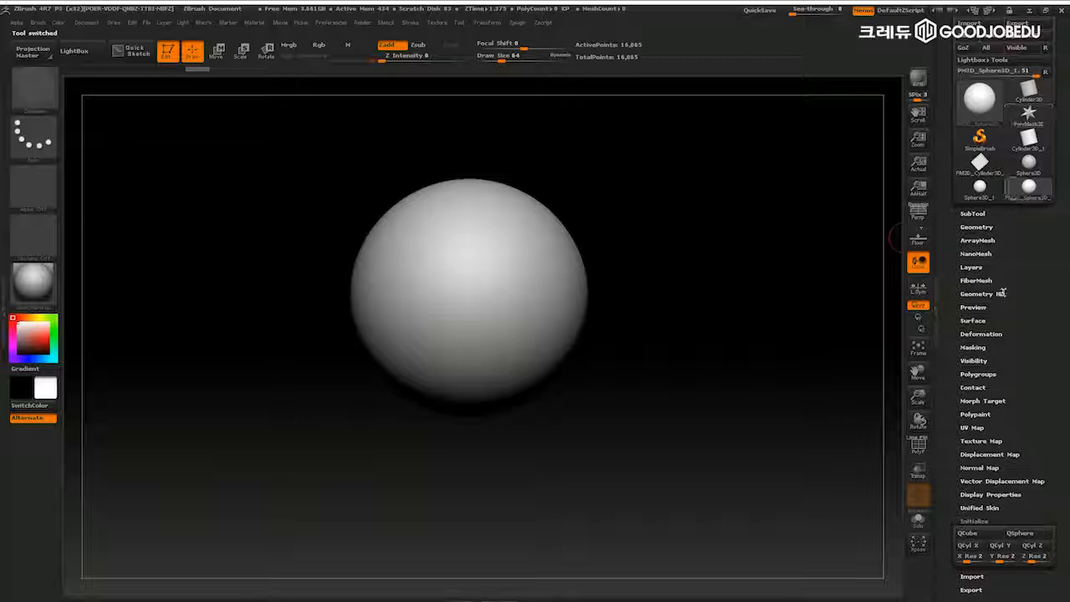
pyautogui.moveTo(952, 337); pyautogui.dragTo(951, 263)
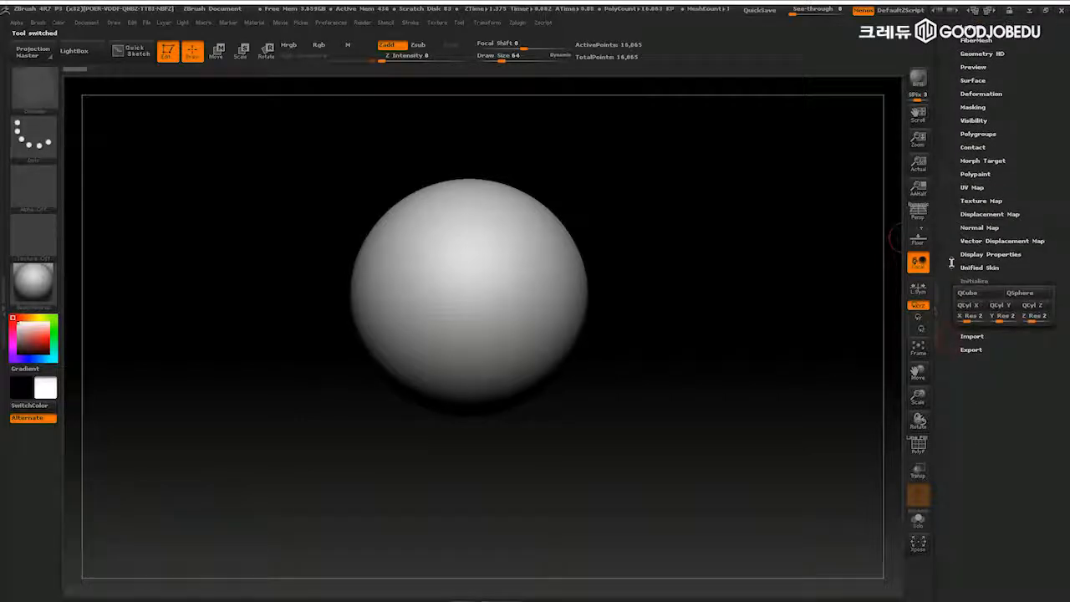
# - Initialize the mesh as a QSphere, turn on the polyframe display and subdivide the sphere three times
pyautogui.click(1018, 295)
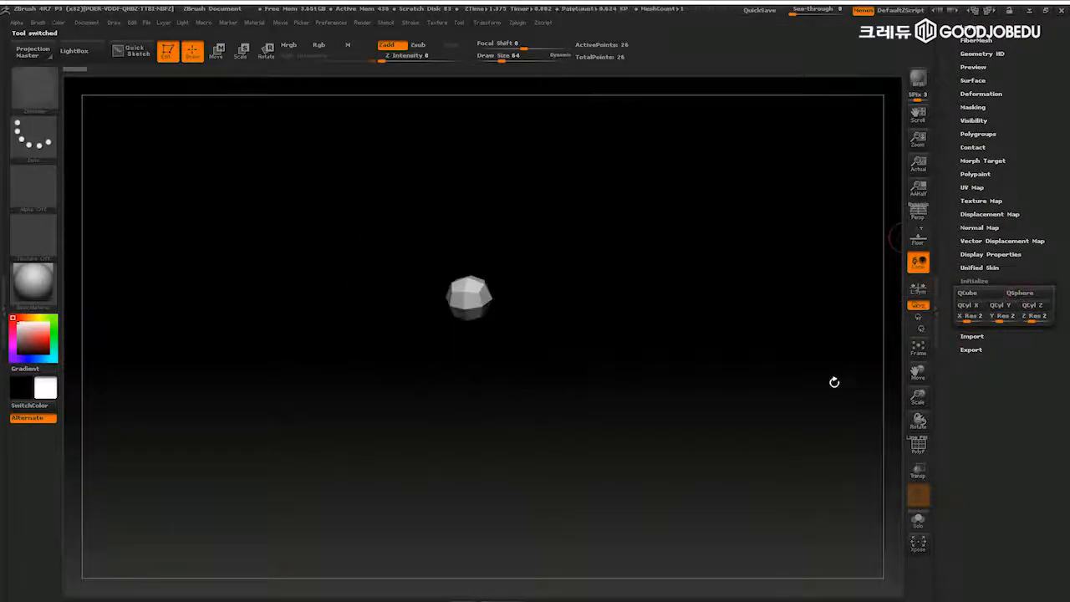
pyautogui.click(918, 447)
pyautogui.moveTo(777, 418)
pyautogui.mouseDown()
pyautogui.moveTo(789, 431)
pyautogui.moveTo(816, 425)
pyautogui.moveTo(805, 440)
pyautogui.moveTo(826, 453)
pyautogui.mouseUp()
pyautogui.hotkey('ctrl', 'd')
pyautogui.hotkey('ctrl', 'd')
pyautogui.hotkey('ctrl', 'd')
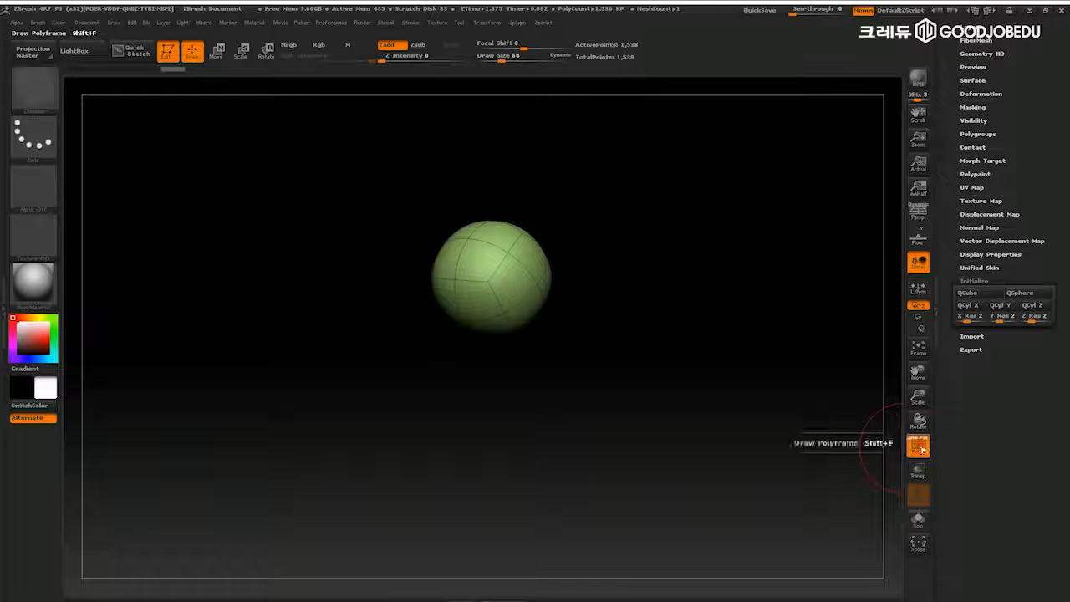
# - Subdivide the QSphere once more and examine its surface with the polyframe display off and on
pyautogui.click(917, 448)
pyautogui.moveTo(811, 451)
pyautogui.mouseDown()
pyautogui.moveTo(821, 443)
pyautogui.moveTo(608, 307)
pyautogui.moveTo(585, 269)
pyautogui.moveTo(790, 359)
pyautogui.mouseUp()
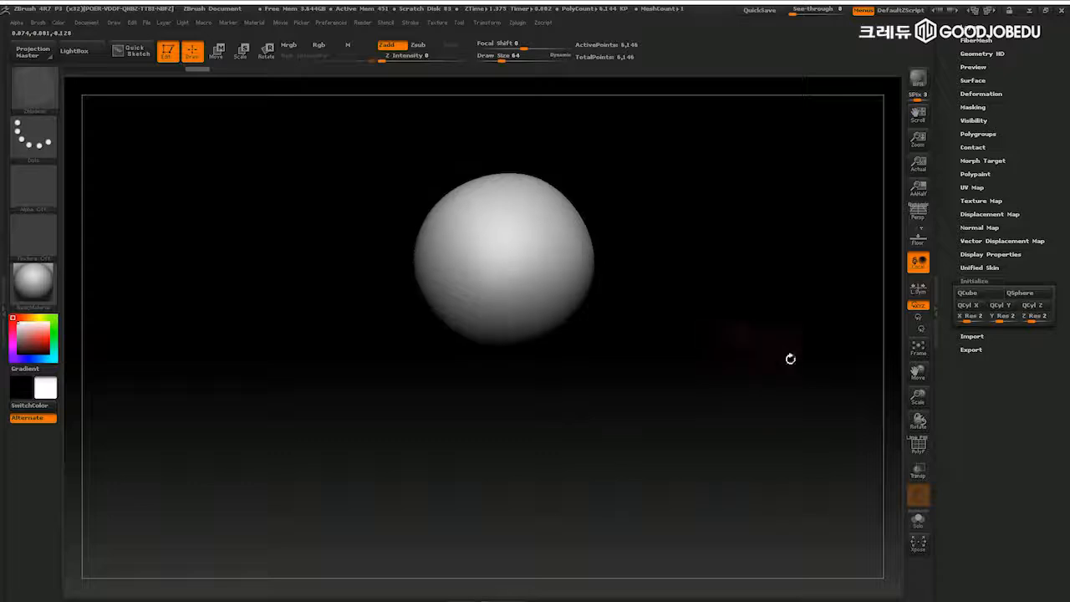
pyautogui.click(917, 447)
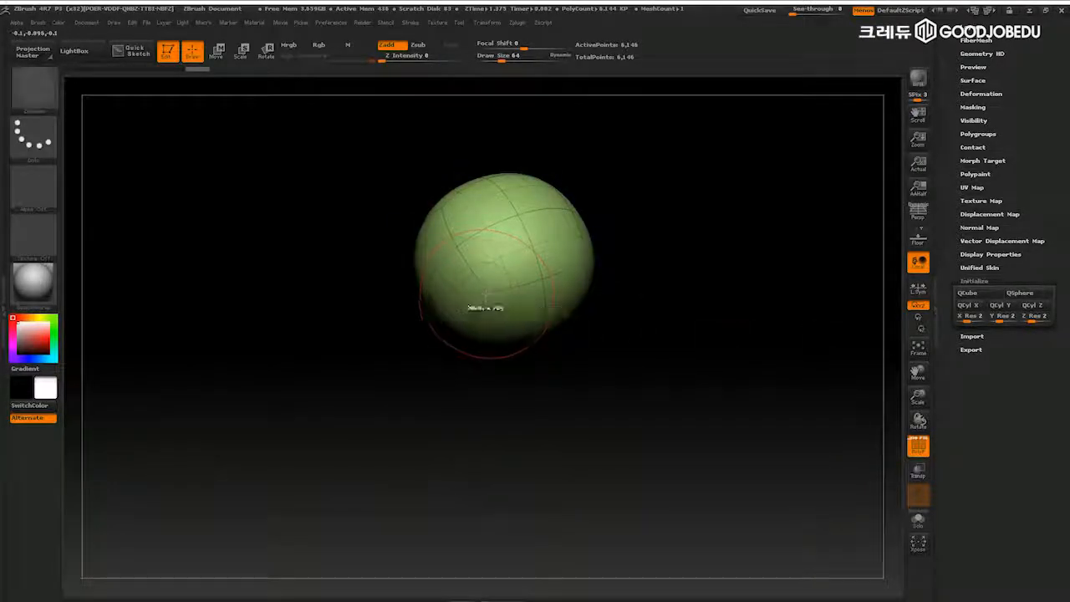
pyautogui.click(917, 448)
pyautogui.moveTo(808, 463); pyautogui.dragTo(869, 497)
pyautogui.click(913, 448)
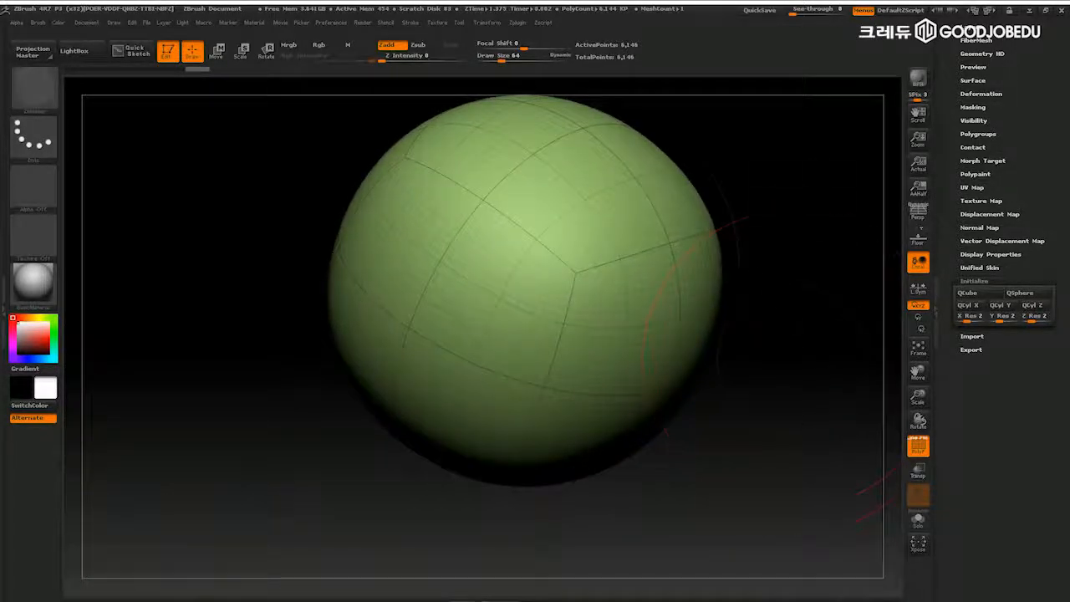
# - Step the QSphere down three subdivision levels and inspect its coarser quad layout
pyautogui.hotkey('shift', 'd')
pyautogui.hotkey('shift', 'd')
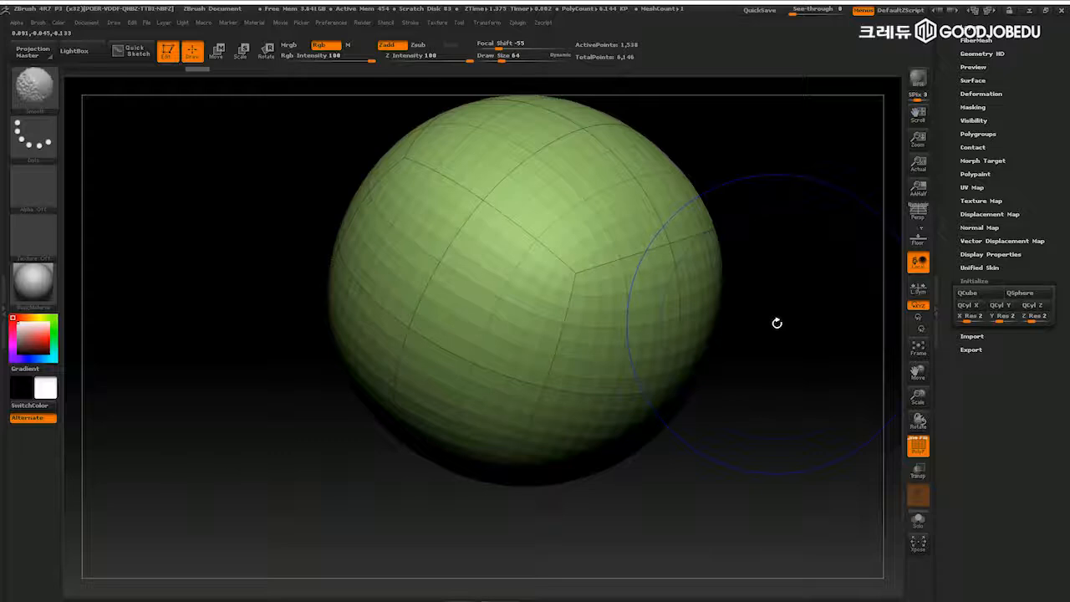
pyautogui.hotkey('shift', 'd')
pyautogui.moveTo(801, 310); pyautogui.dragTo(815, 331)
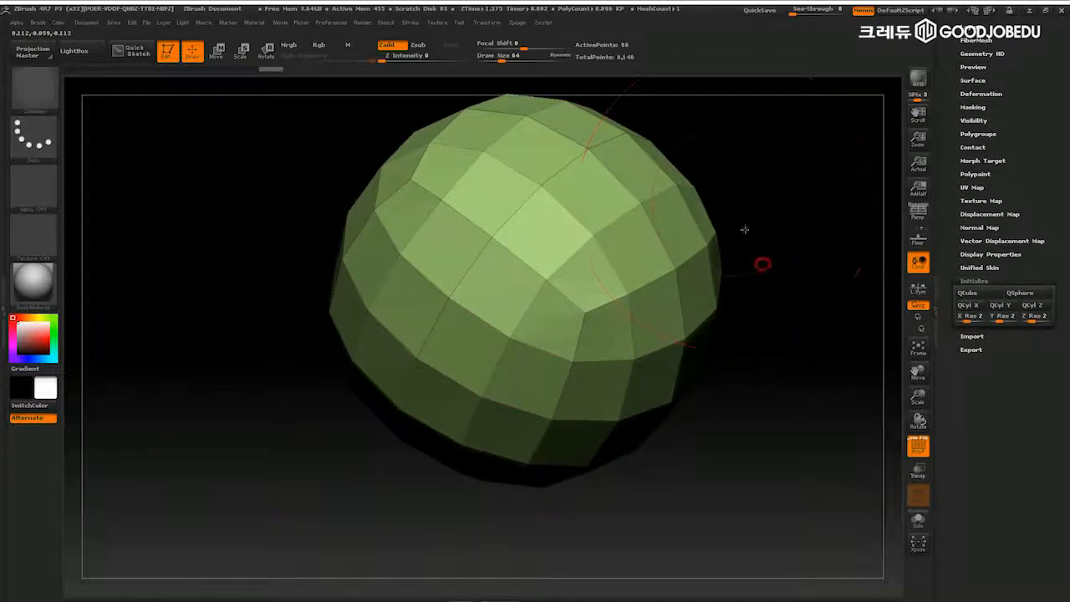
pyautogui.keyDown('alt'); pyautogui.moveTo(761, 261); pyautogui.dragTo(756, 239); pyautogui.keyUp('alt')
# - Switch to the original Sphere3D primitive and examine how its polygons converge at the pole
pyautogui.moveTo(955, 163); pyautogui.dragTo(958, 418)
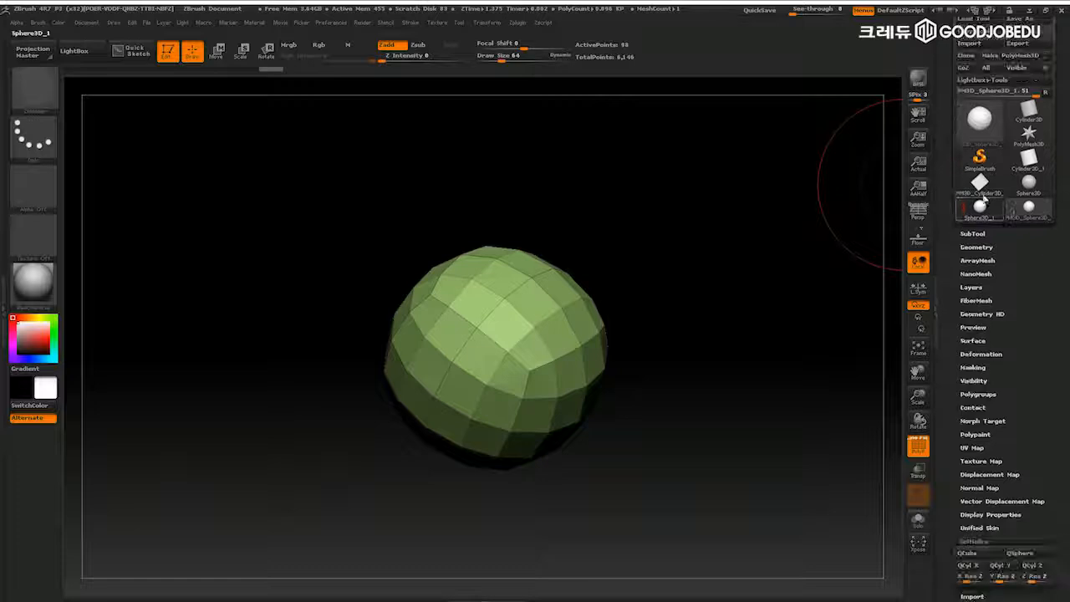
pyautogui.click(1028, 185)
pyautogui.press('f')
pyautogui.moveTo(812, 356); pyautogui.dragTo(743, 288)
pyautogui.moveTo(783, 237); pyautogui.dragTo(698, 190)
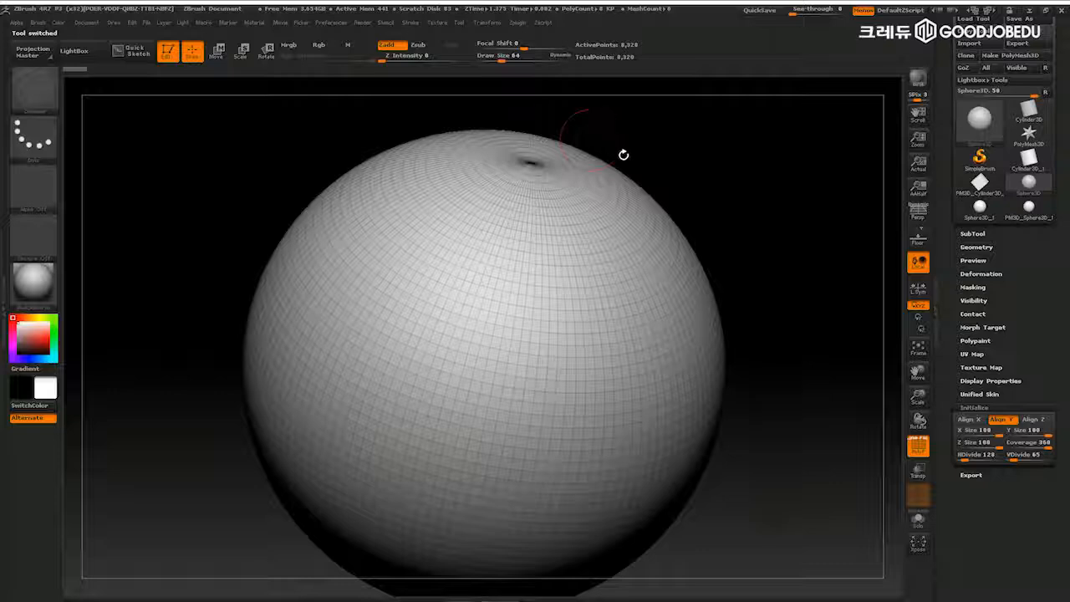
pyautogui.moveTo(794, 267)
pyautogui.mouseDown()
pyautogui.moveTo(786, 199)
pyautogui.moveTo(789, 278)
pyautogui.mouseUp()
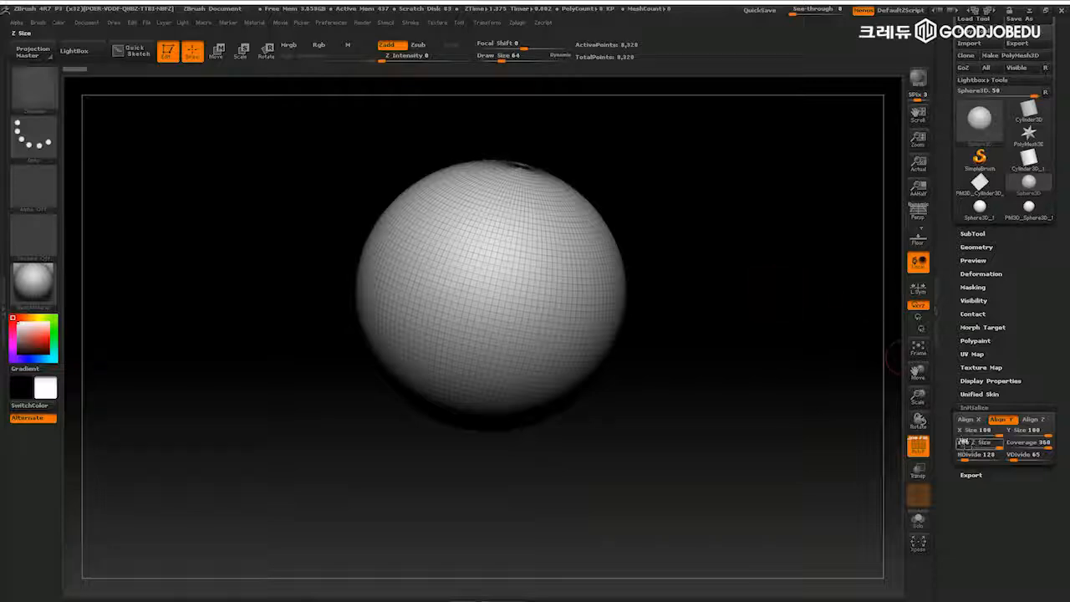
# - Switch the active tool to the Ring3D primitive
pyautogui.moveTo(981, 124)
pyautogui.click(981, 123)
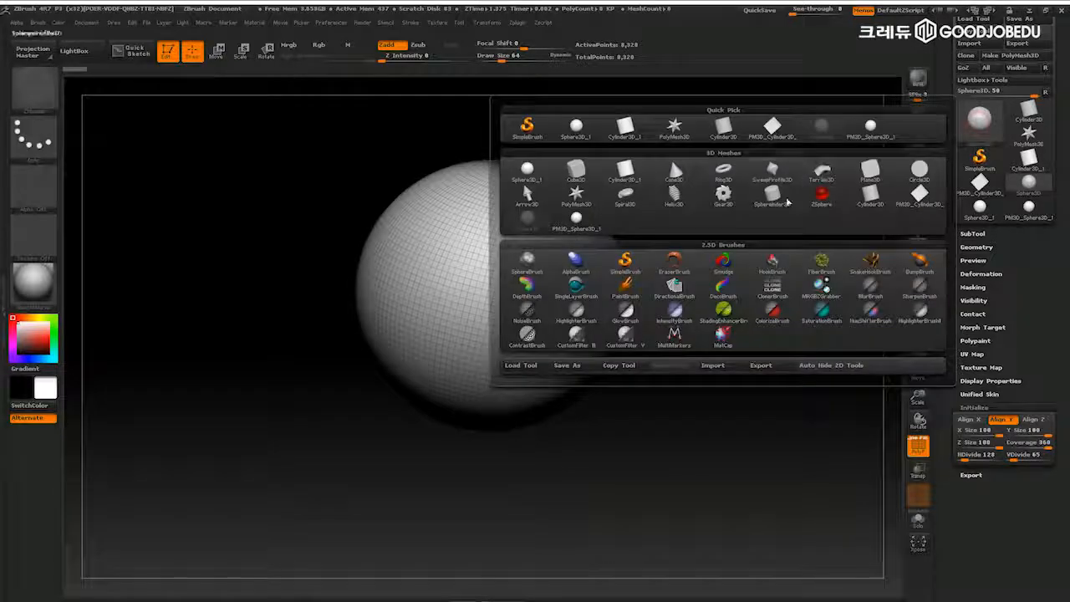
pyautogui.click(725, 175)
pyautogui.moveTo(755, 273); pyautogui.dragTo(754, 313)
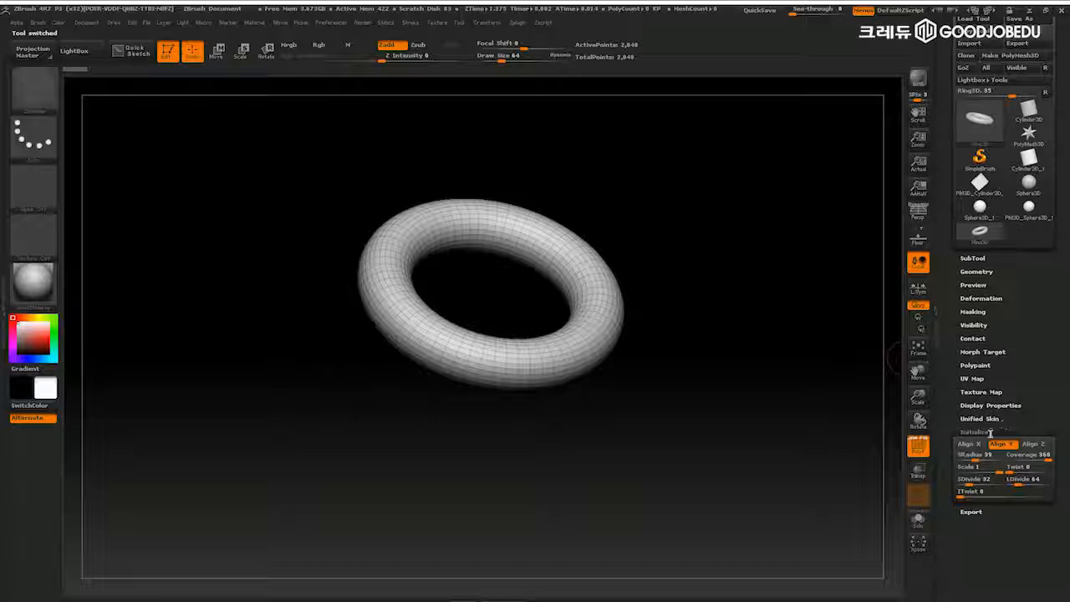
# - Try denser and coarser SDivide values on the ring primitive and set SDivide to 8
pyautogui.scroll(-2, 948, 411)
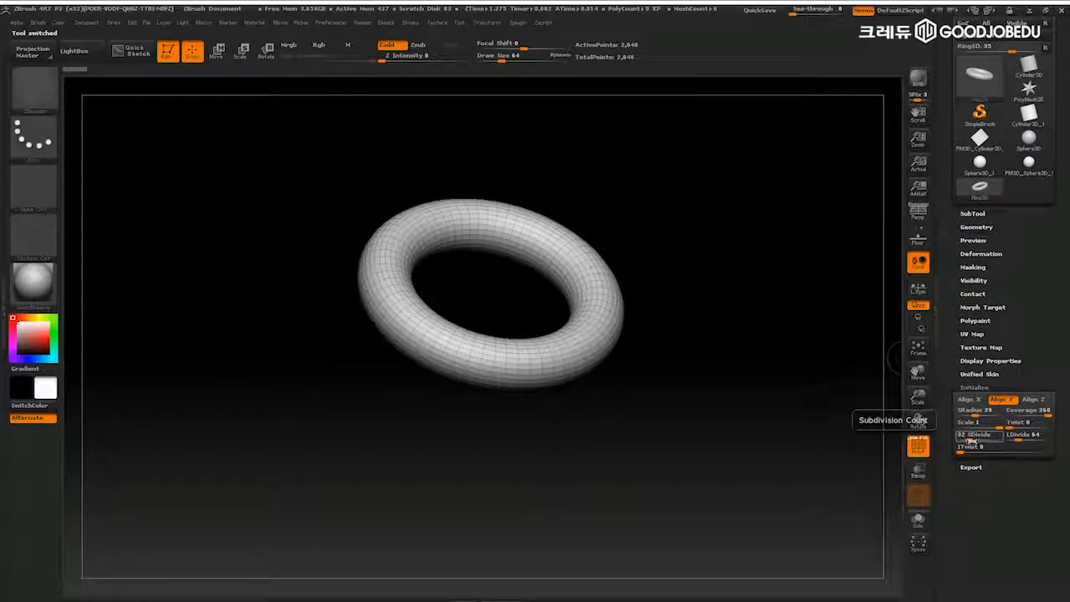
pyautogui.moveTo(972, 438); pyautogui.dragTo(982, 438)
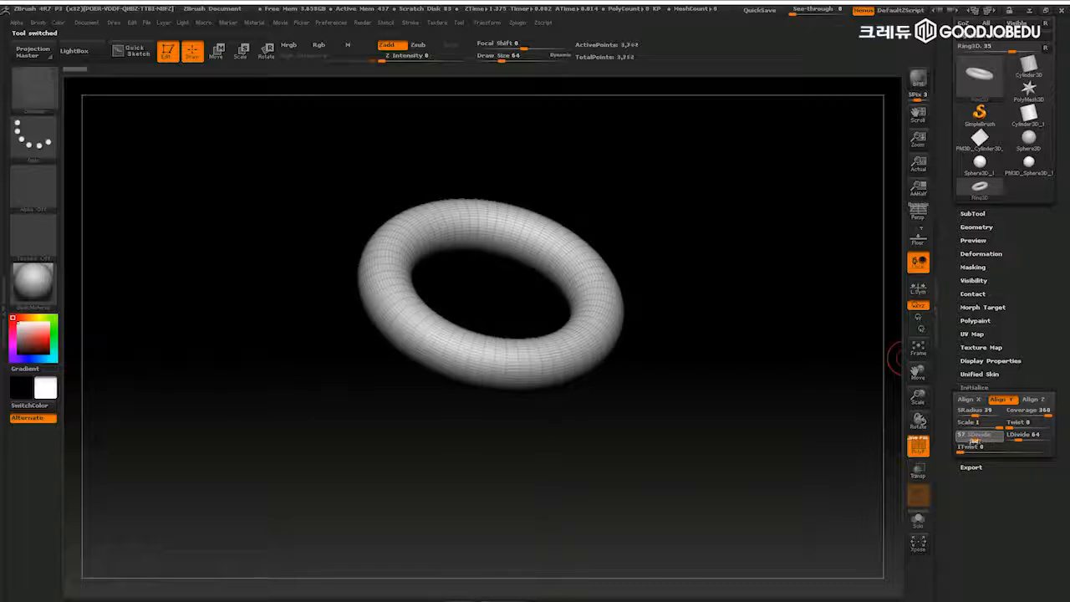
pyautogui.moveTo(974, 440); pyautogui.dragTo(964, 440)
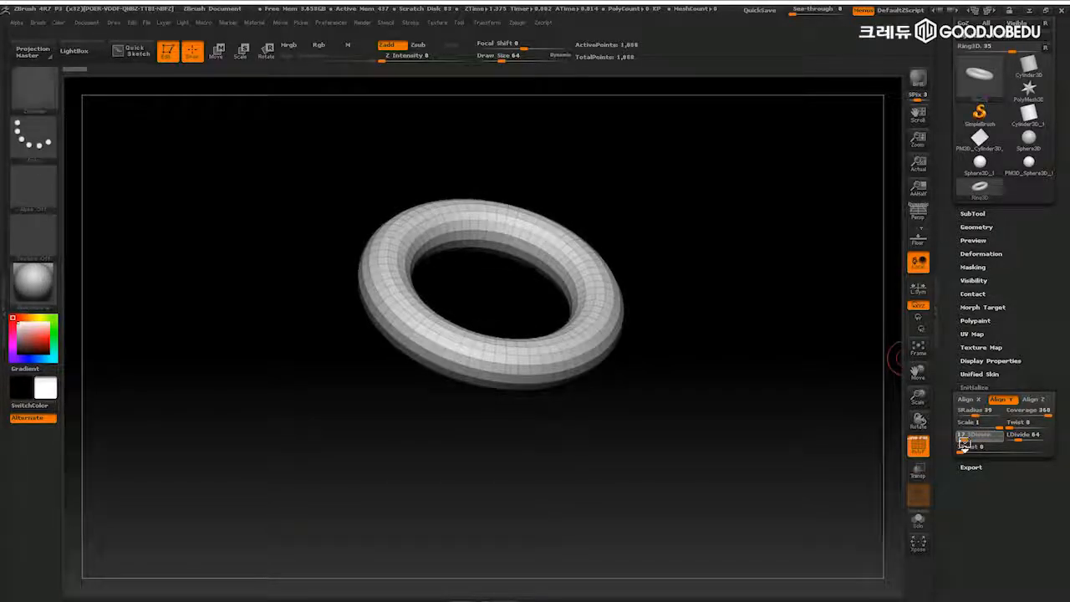
pyautogui.moveTo(972, 438); pyautogui.dragTo(879, 455)
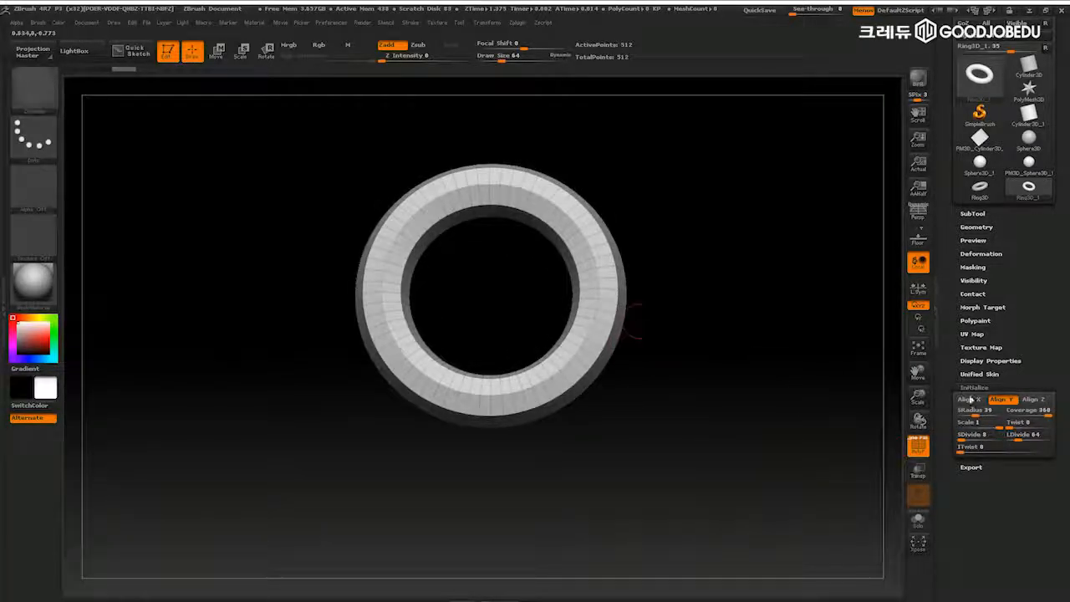
# - Set the ring primitive's LDivide to 16 and inspect the simplified ring
pyautogui.moveTo(1036, 437); pyautogui.dragTo(1009, 443)
pyautogui.moveTo(833, 505); pyautogui.dragTo(827, 460)
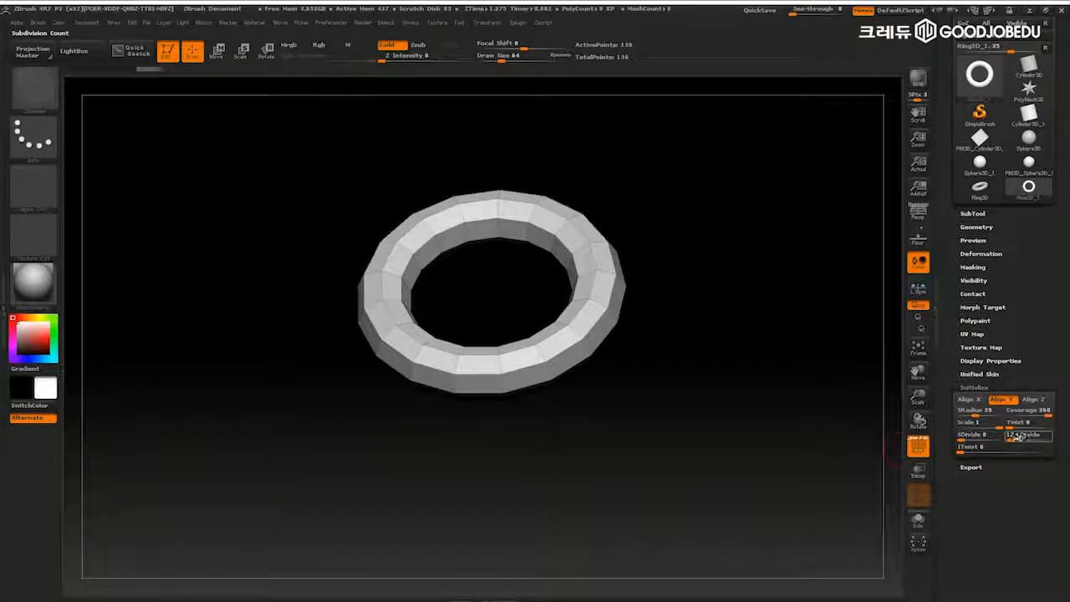
pyautogui.moveTo(1014, 435); pyautogui.dragTo(1012, 435)
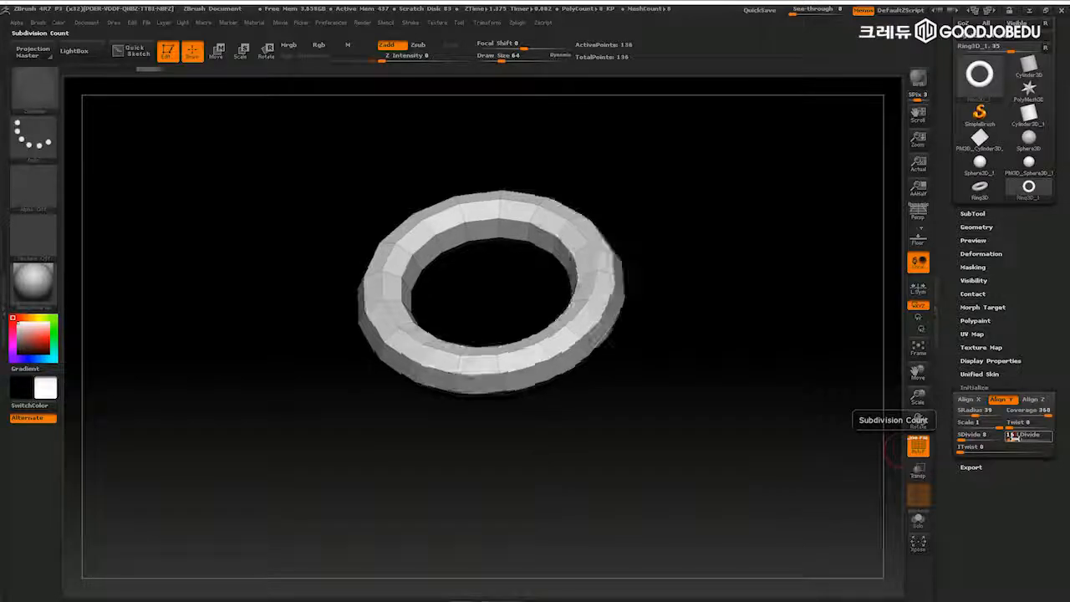
pyautogui.moveTo(716, 413); pyautogui.dragTo(782, 443)
# - Convert the ring primitive into a PolyMesh3D and bring its Initialize options into view
pyautogui.scroll(2, 953, 294)
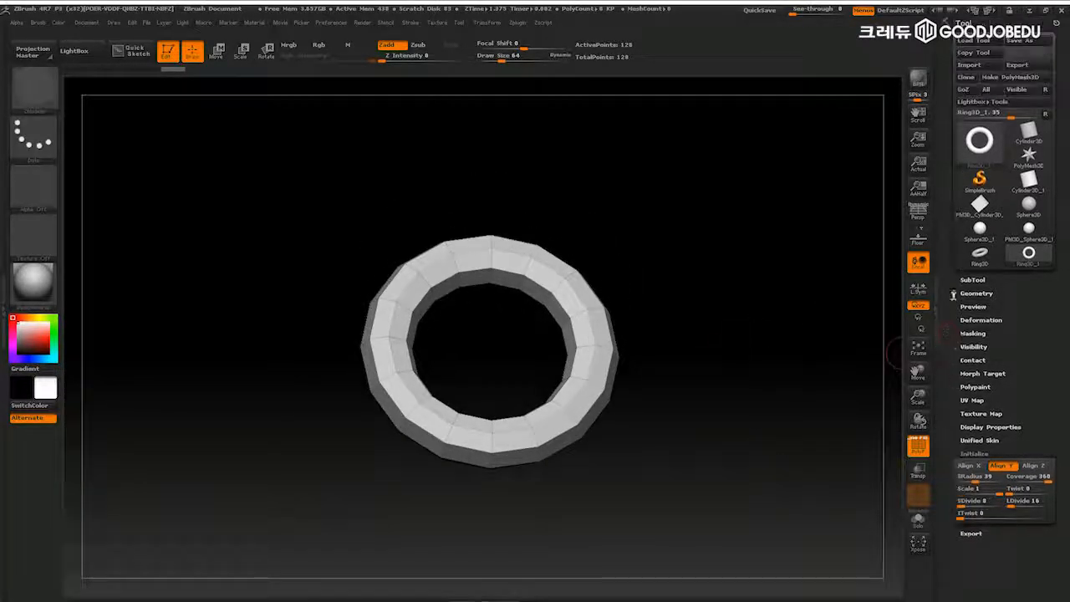
pyautogui.click(1011, 77)
pyautogui.moveTo(719, 288)
pyautogui.mouseDown()
pyautogui.moveTo(722, 334)
pyautogui.moveTo(733, 304)
pyautogui.moveTo(760, 306)
pyautogui.moveTo(800, 231)
pyautogui.moveTo(763, 304)
pyautogui.moveTo(769, 258)
pyautogui.moveTo(810, 351)
pyautogui.moveTo(743, 354)
pyautogui.moveTo(824, 354)
pyautogui.moveTo(808, 352)
pyautogui.mouseUp()
pyautogui.click(790, 289)
pyautogui.moveTo(782, 282)
pyautogui.mouseDown()
pyautogui.moveTo(821, 348)
pyautogui.moveTo(789, 265)
pyautogui.mouseUp()
pyautogui.moveTo(958, 353); pyautogui.dragTo(939, 269)
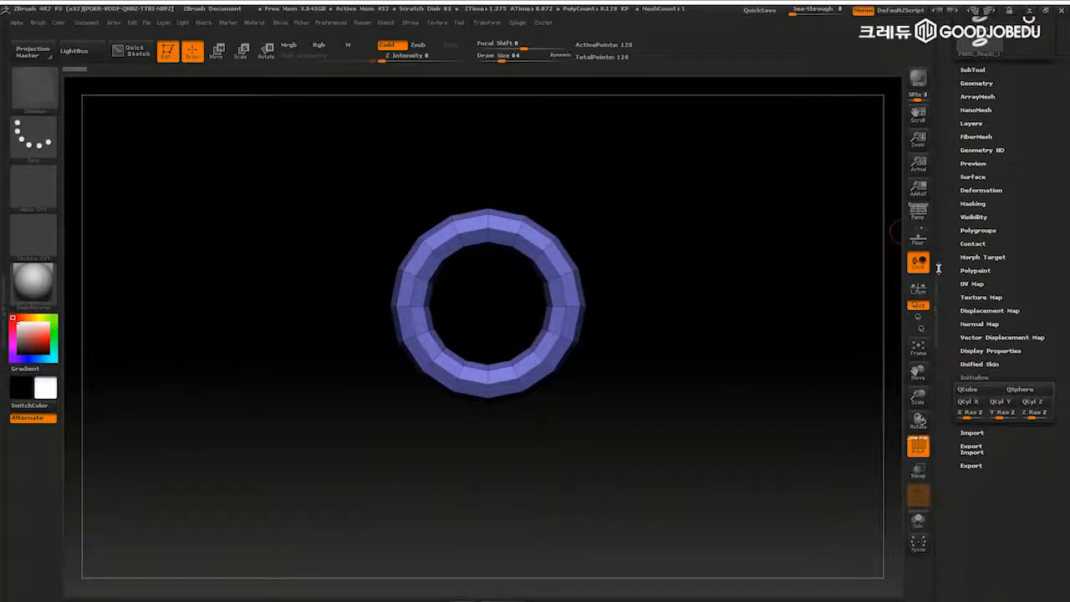
# - Switch to the Sphere3D primitive and review its Initialize settings
pyautogui.moveTo(945, 325); pyautogui.dragTo(962, 440)
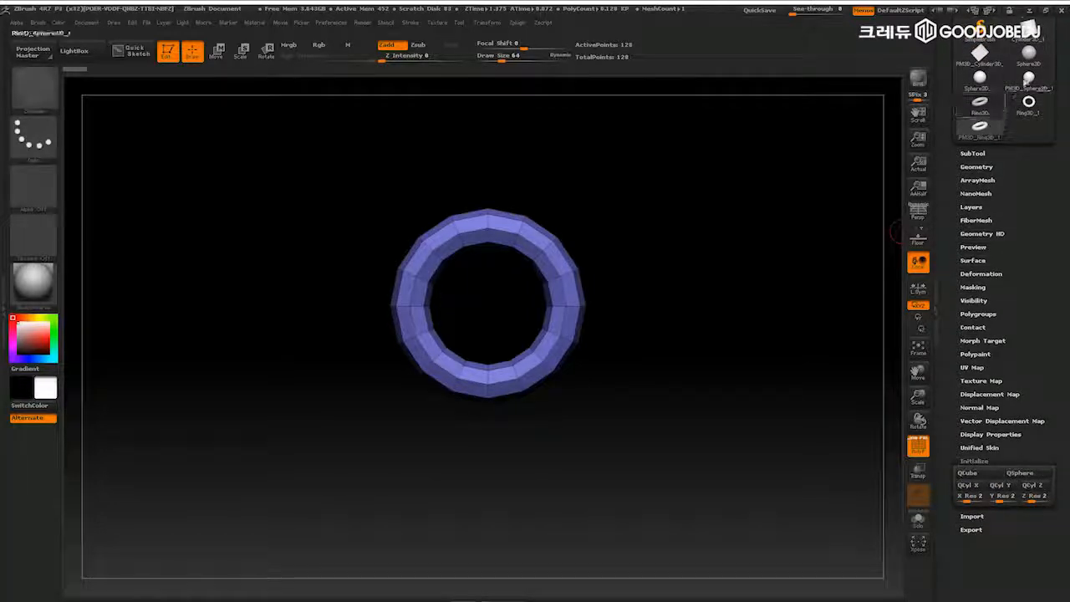
pyautogui.click(1021, 82)
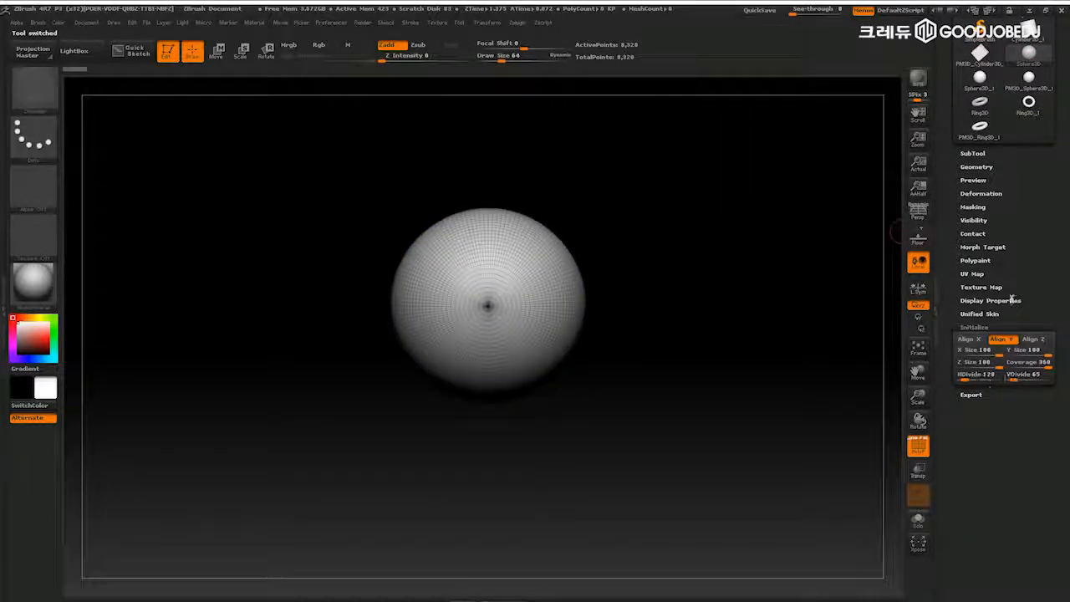
pyautogui.moveTo(950, 250); pyautogui.dragTo(960, 308)
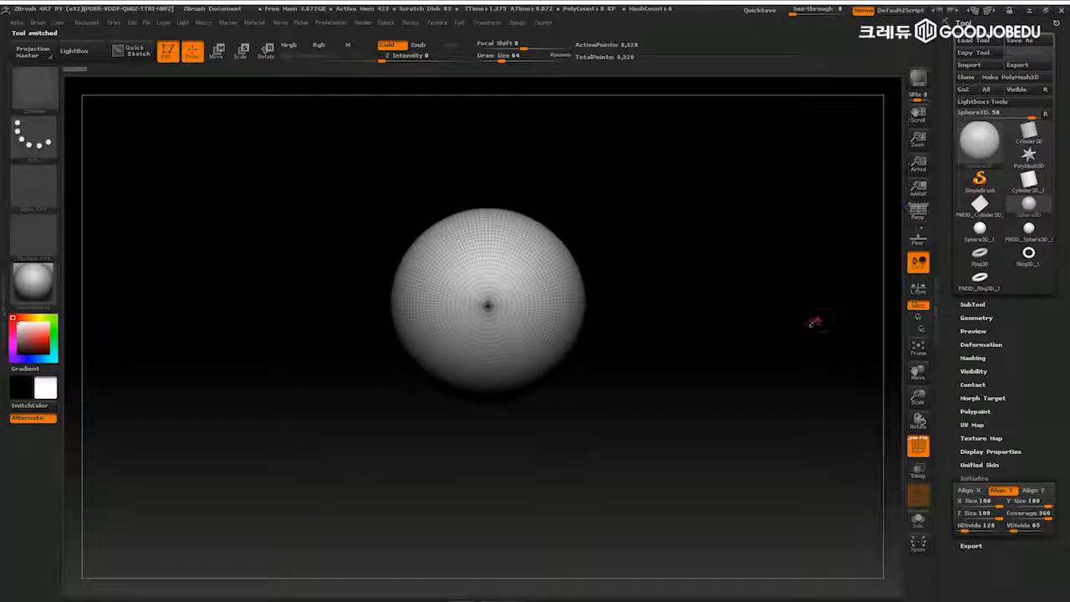
pyautogui.moveTo(817, 318); pyautogui.dragTo(792, 366)
pyautogui.moveTo(948, 322); pyautogui.dragTo(951, 166)
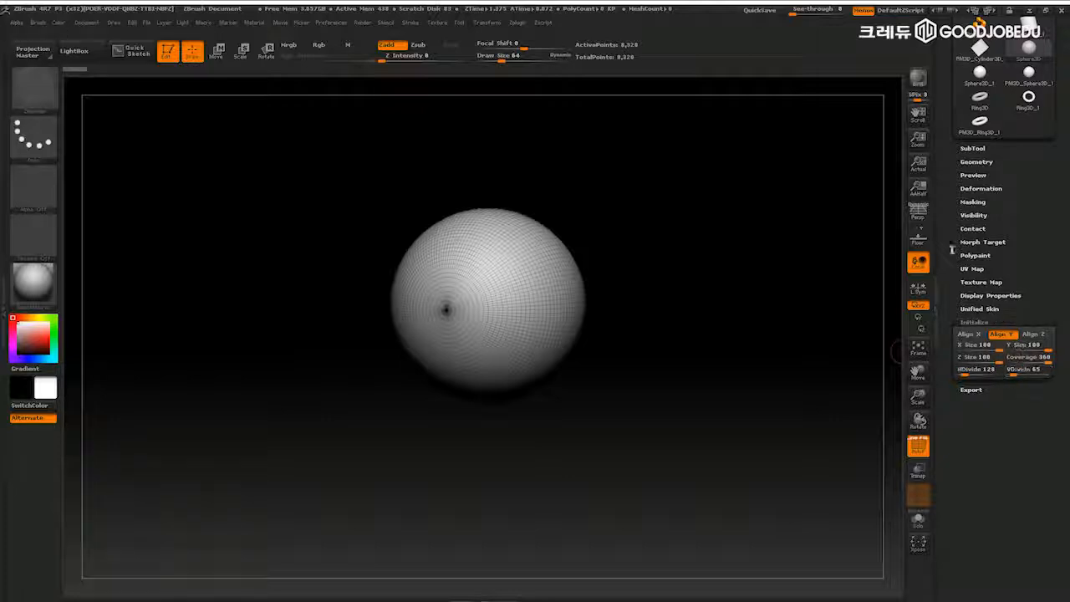
# - Convert the Sphere3D primitive into a PolyMesh3D and show the QCube, QSphere and resolution options
pyautogui.scroll(5, 951, 249)
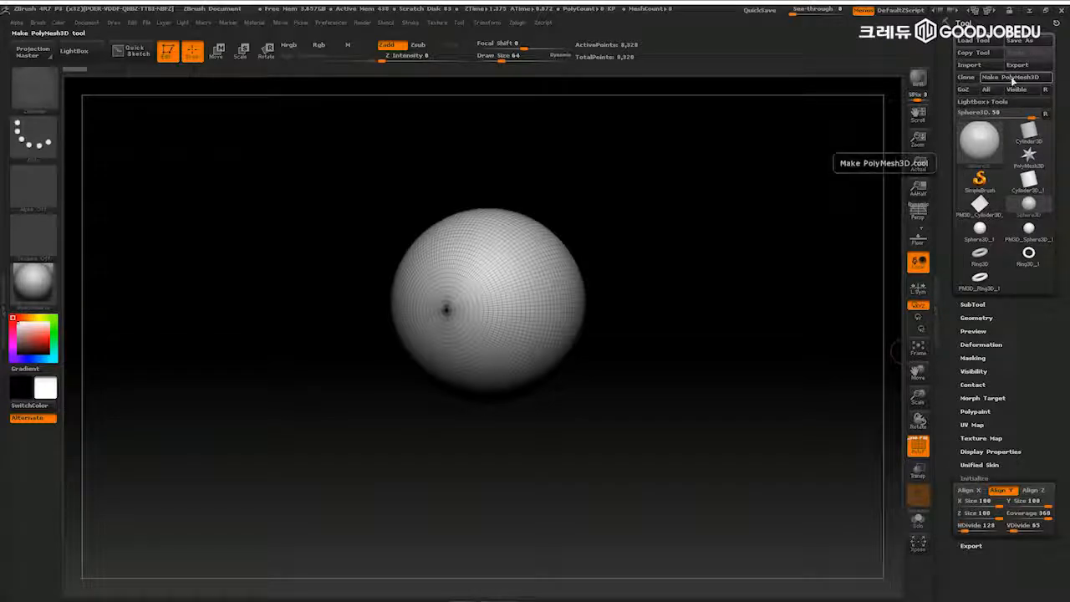
pyautogui.click(1014, 78)
pyautogui.scroll(-5, 974, 345)
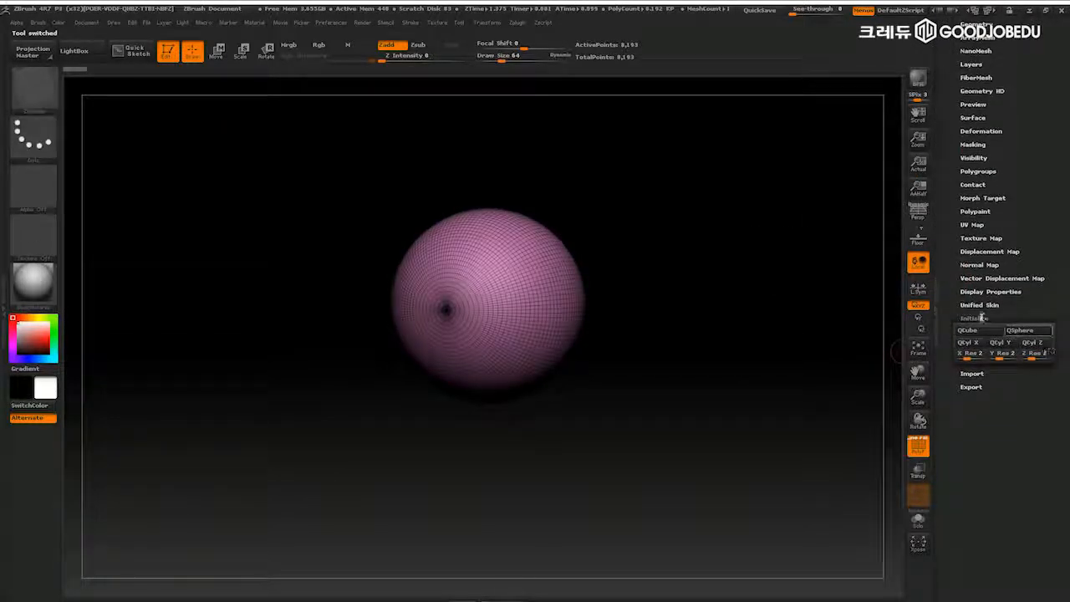
pyautogui.moveTo(945, 274); pyautogui.dragTo(946, 316)
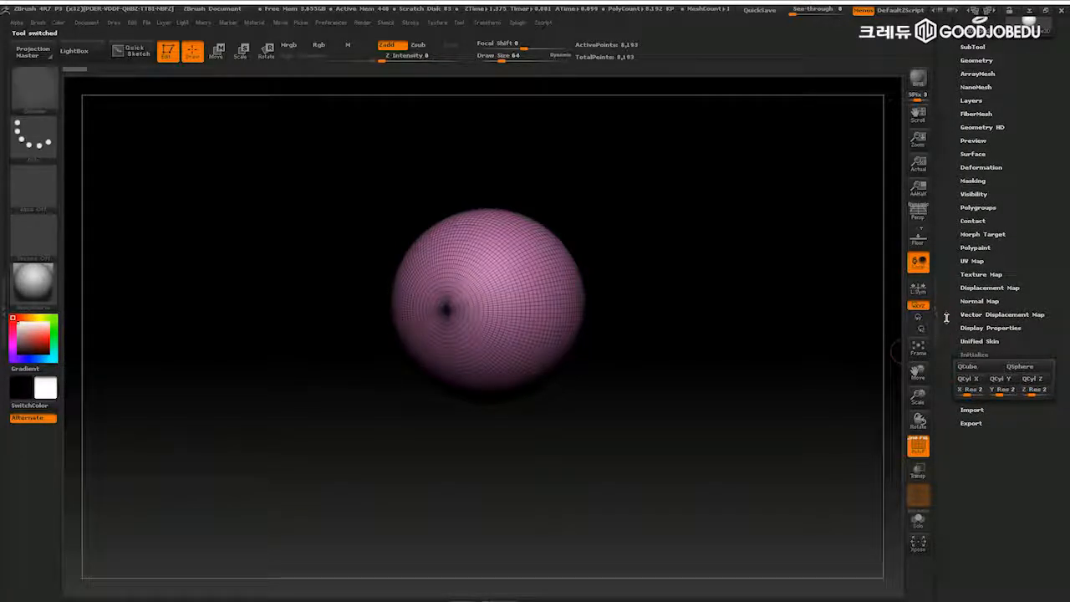
# - Set X Res to 4, Y Res to 1 and Z Res to 7, and initialize the mesh as a QCube
pyautogui.click(967, 396)
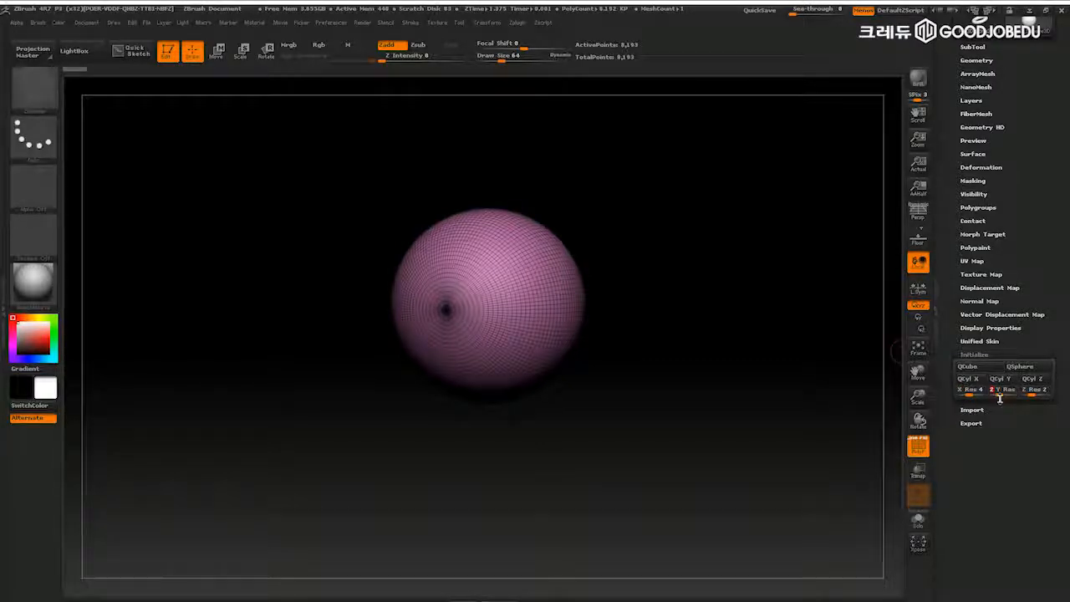
pyautogui.click(1000, 390)
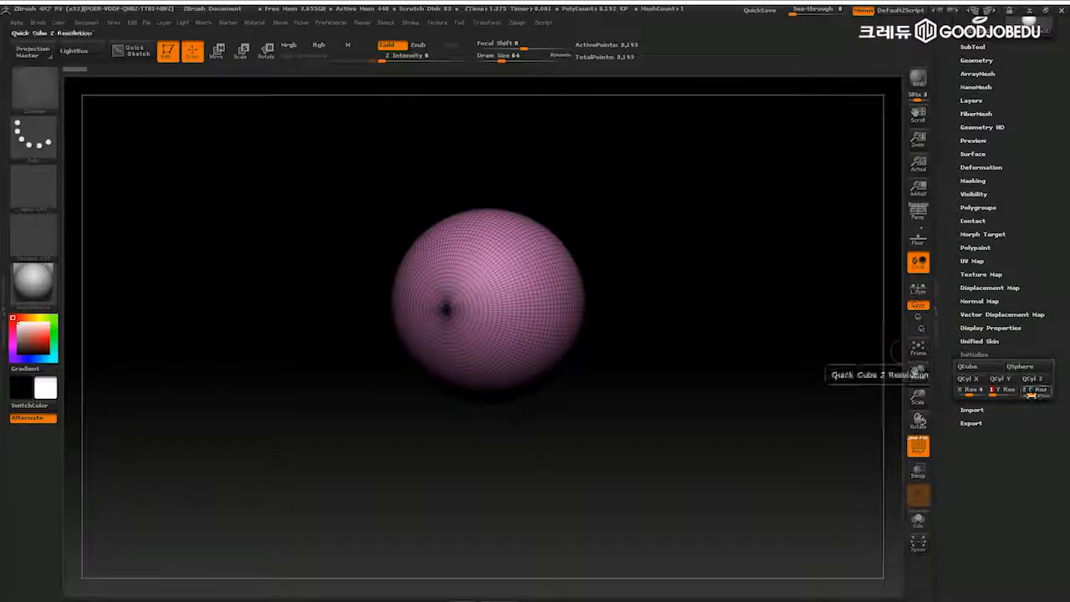
pyautogui.click(1031, 390)
pyautogui.write('2')
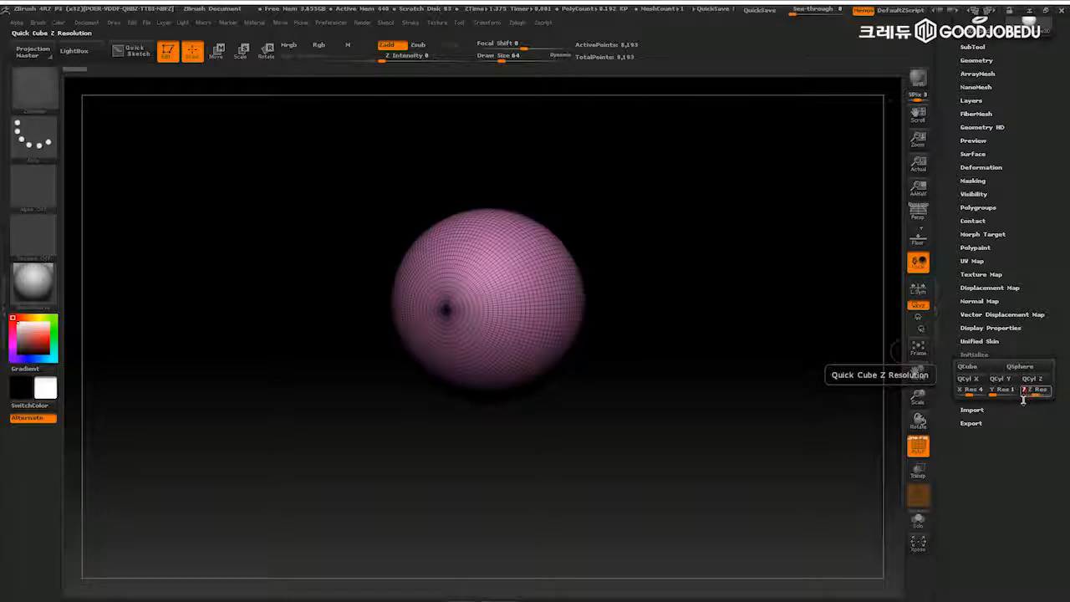
pyautogui.click(967, 366)
pyautogui.moveTo(716, 398); pyautogui.dragTo(756, 407)
pyautogui.moveTo(726, 445); pyautogui.dragTo(708, 401)
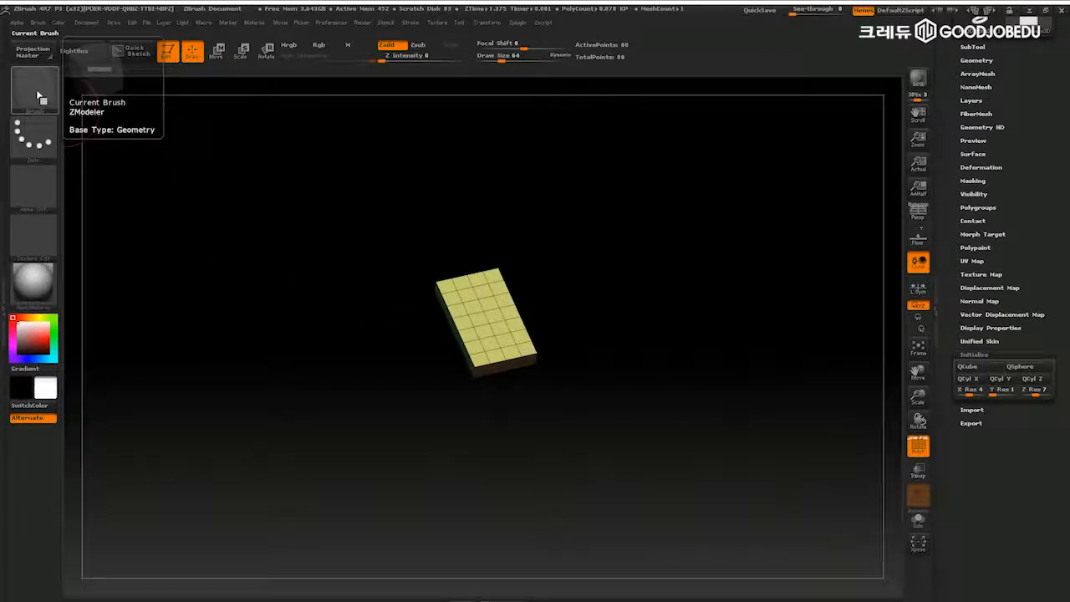
# - Show the ZModeler polygon actions for a face on the box's narrow side, keeping the QMesh action
pyautogui.moveTo(654, 257)
pyautogui.keyDown('alt'); pyautogui.mouseDown()
pyautogui.moveTo(716, 316)
pyautogui.moveTo(717, 279)
pyautogui.moveTo(738, 306)
pyautogui.moveTo(707, 253)
pyautogui.mouseUp(); pyautogui.keyUp('alt')
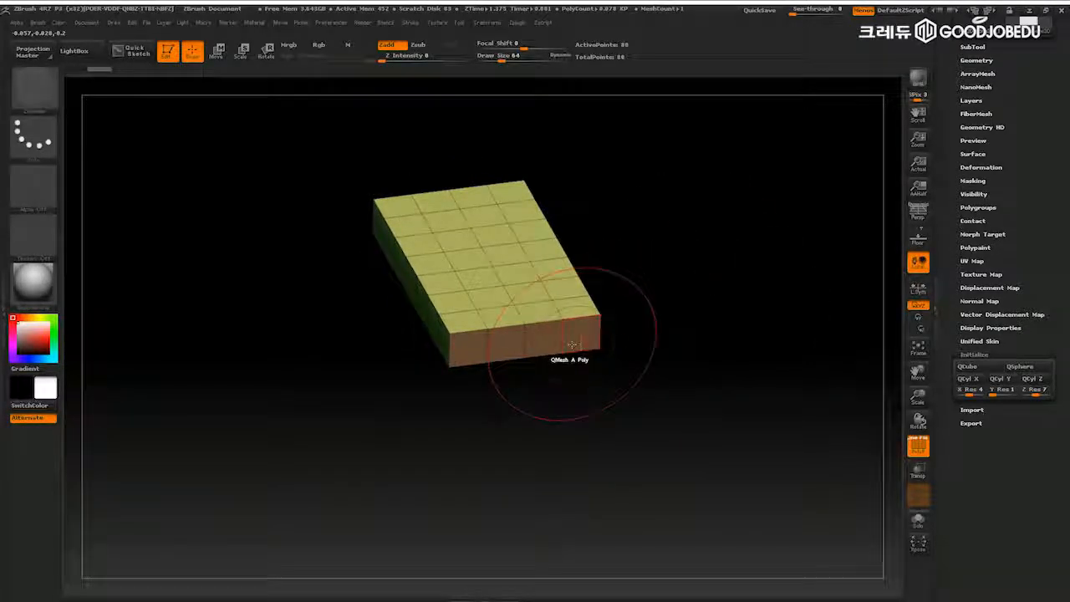
pyautogui.press('space')
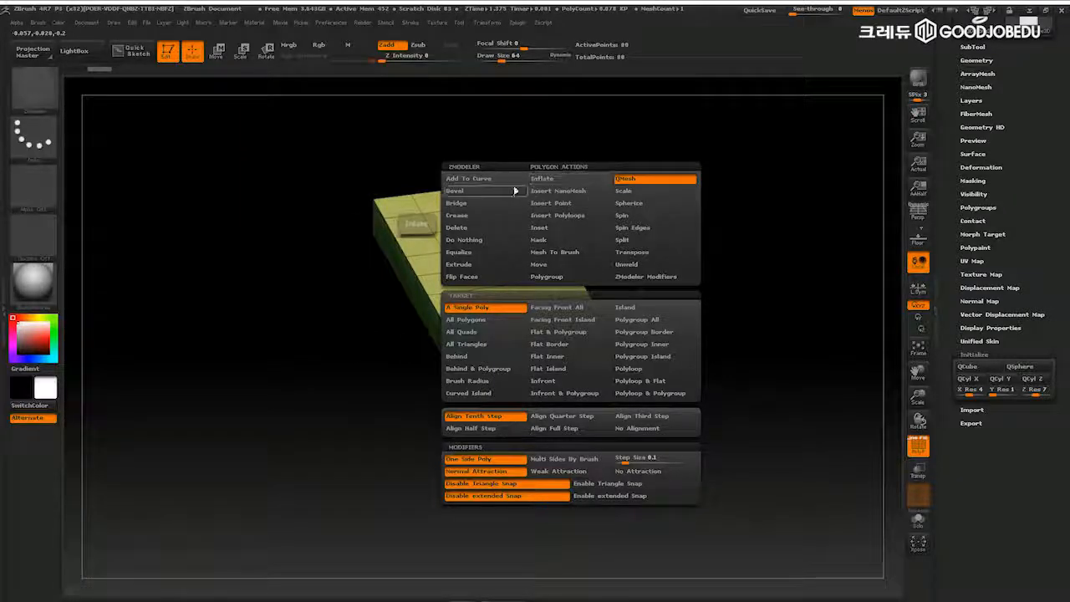
pyautogui.moveTo(769, 265); pyautogui.dragTo(675, 311)
# - Reduce the ZModeler brush's draw size to 10
pyautogui.press('[')
pyautogui.press('[')
pyautogui.press('[')
pyautogui.press('[')
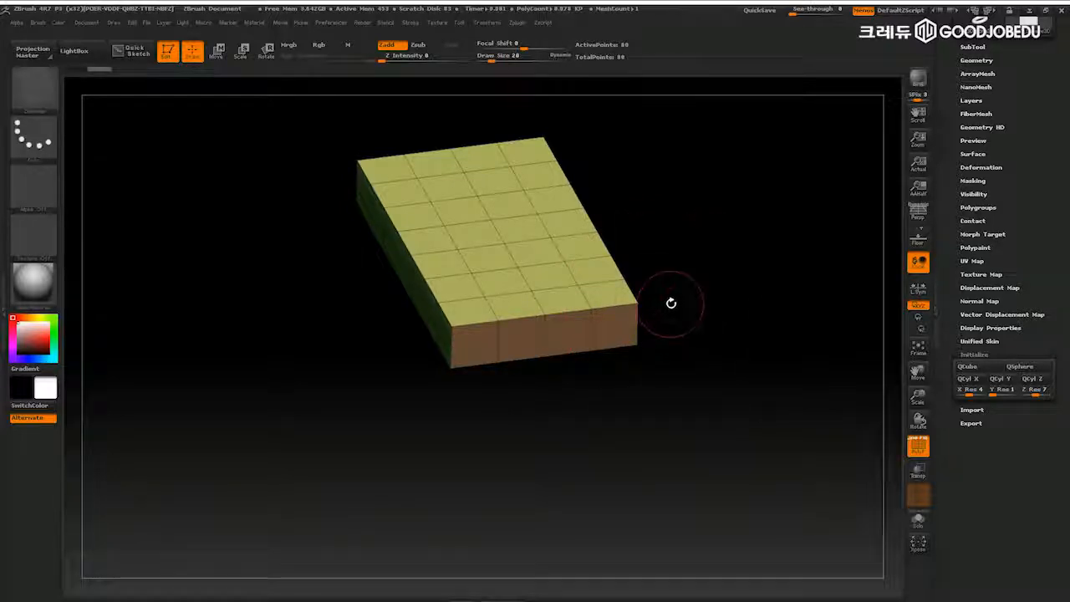
pyautogui.moveTo(683, 299); pyautogui.dragTo(649, 268)
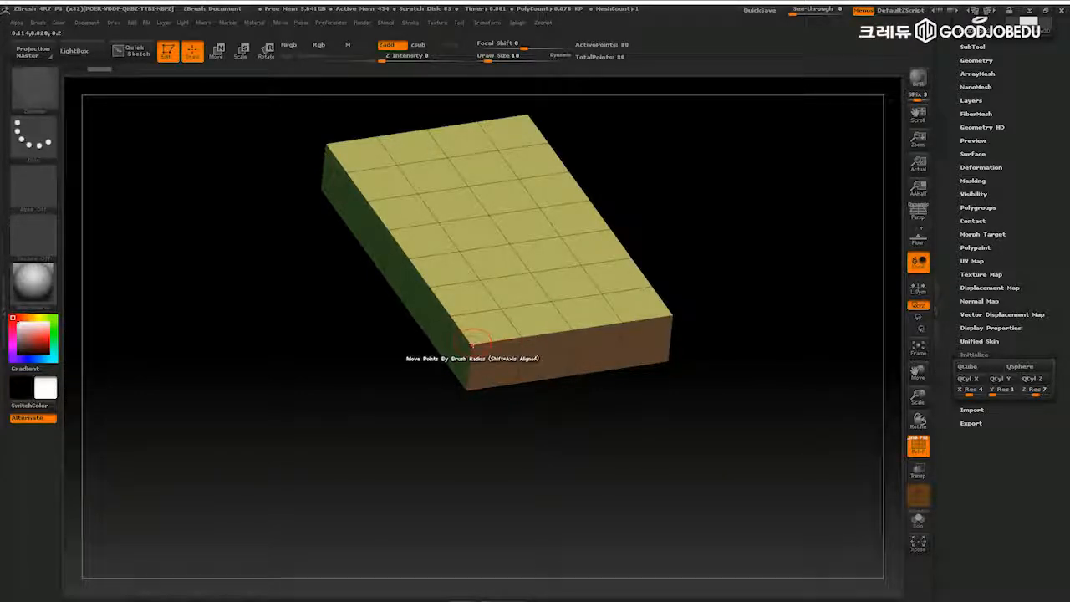
# - Show the ZModeler polygon actions, targets and modifiers for a face on the box's narrow side, keeping QMesh on A Single Poly
pyautogui.press('space')
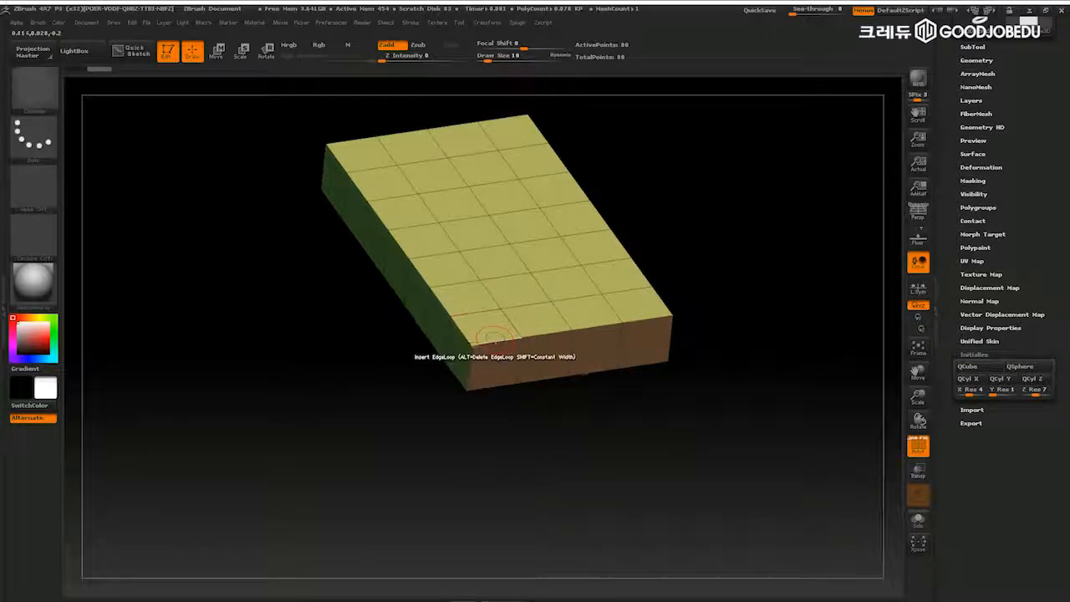
pyautogui.press('space')
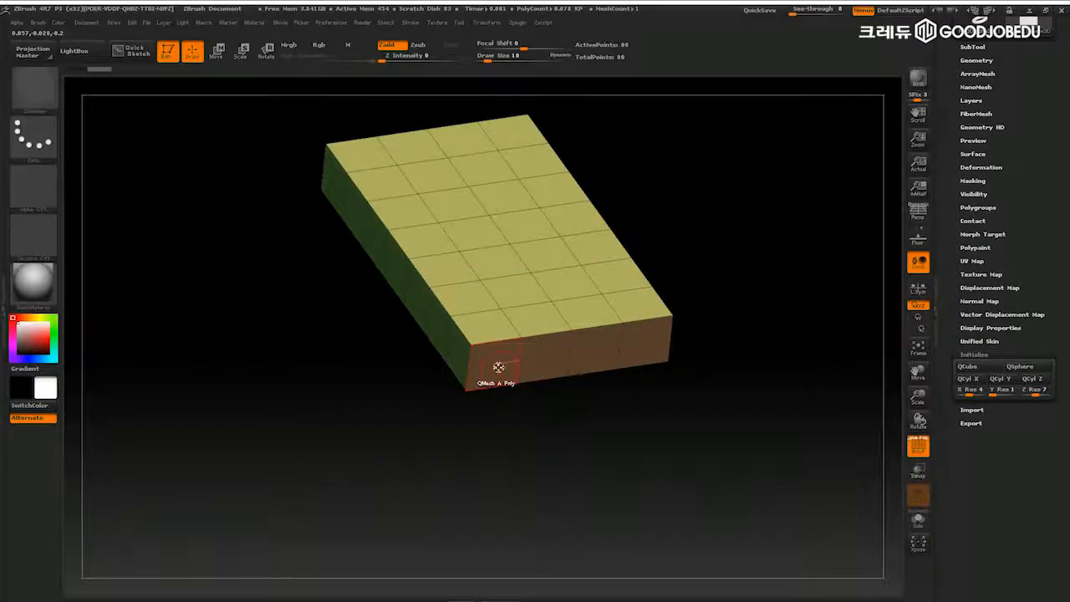
pyautogui.press('space')
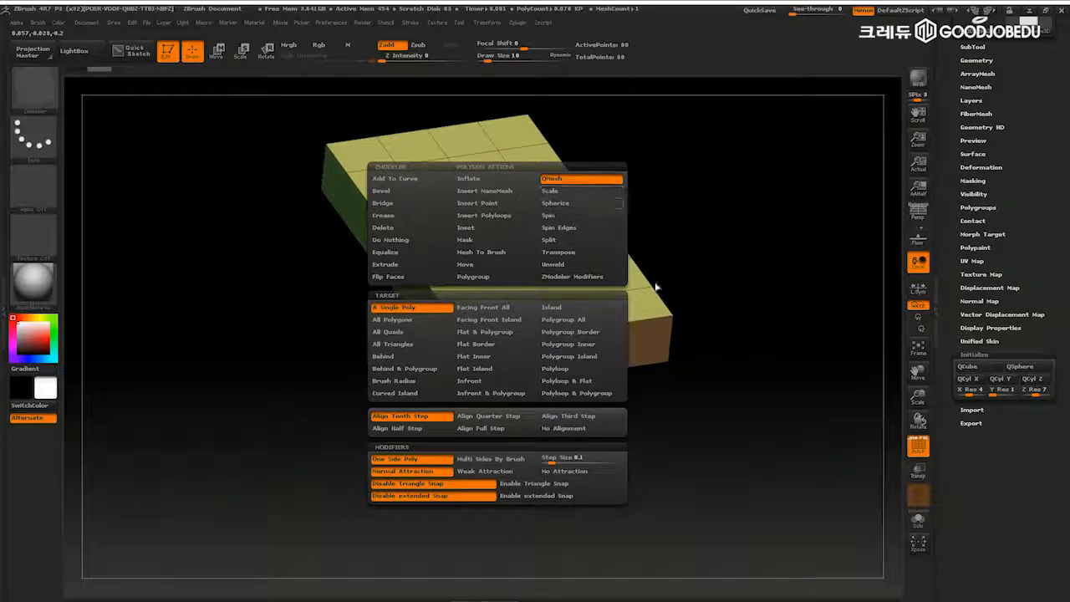
pyautogui.moveTo(741, 335); pyautogui.dragTo(738, 269)
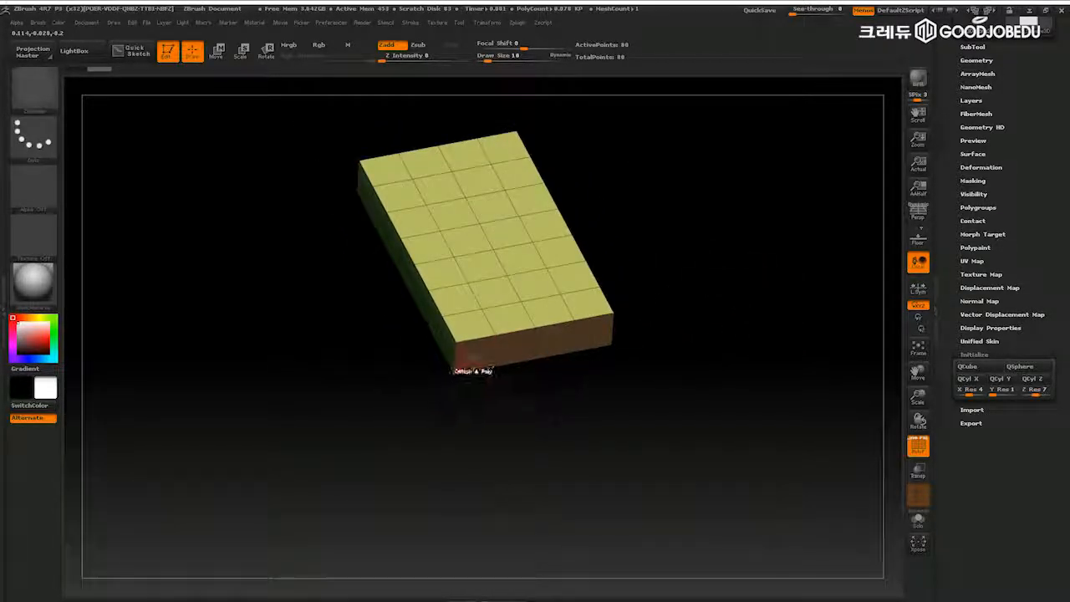
pyautogui.press('space')
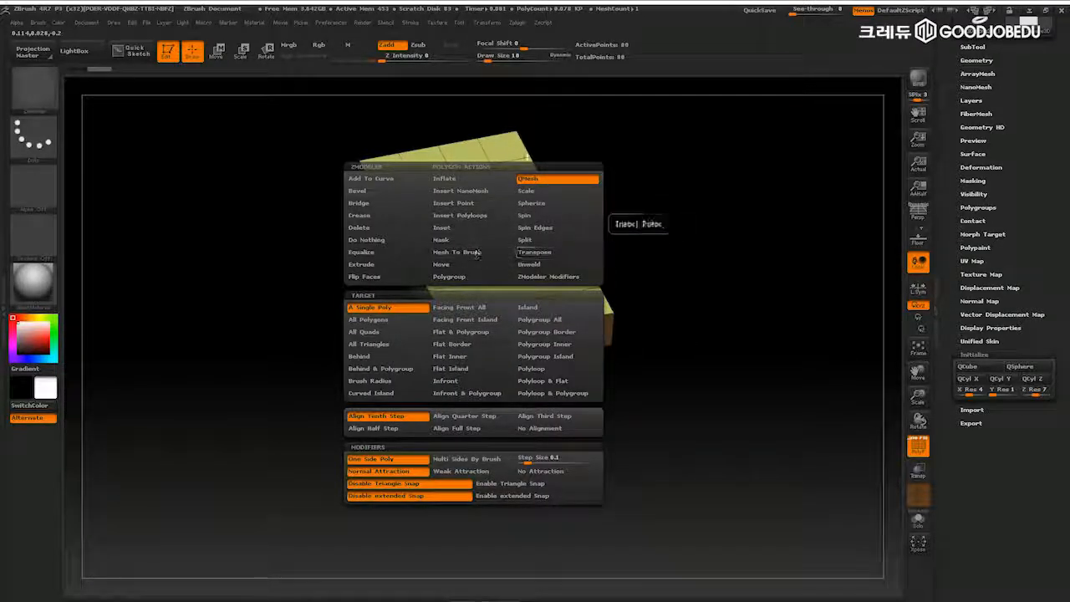
# - Try QMesh on single polygons of the box's large yellow face to raise two blocks of different heights, and undo them
pyautogui.moveTo(702, 291); pyautogui.dragTo(729, 278)
pyautogui.moveTo(491, 237); pyautogui.dragTo(491, 204)
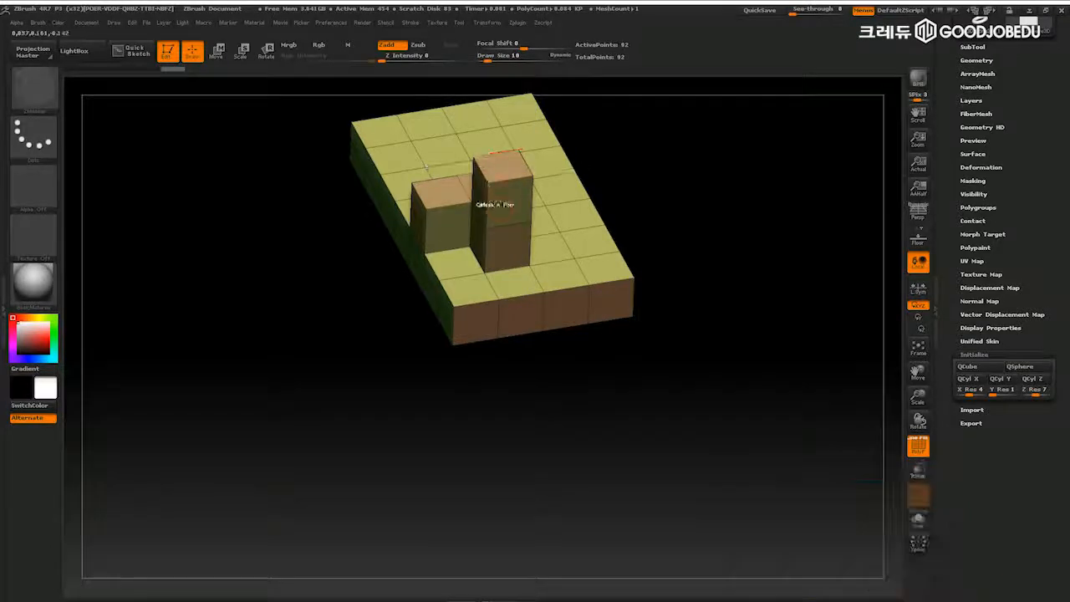
pyautogui.moveTo(739, 192); pyautogui.dragTo(692, 200)
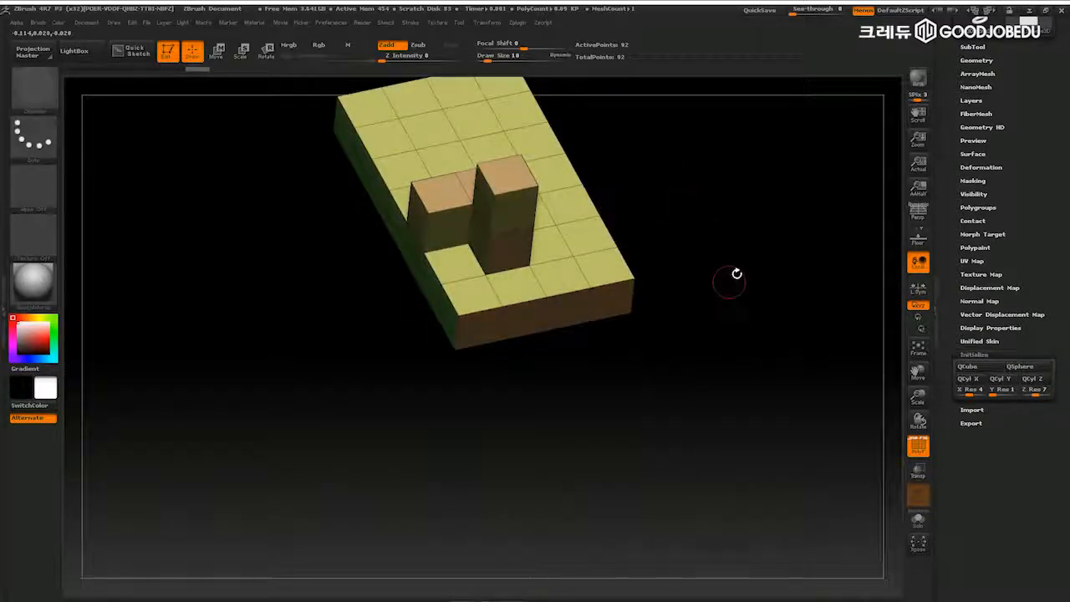
pyautogui.hotkey('ctrl', 'z')
pyautogui.hotkey('ctrl', 'z')
pyautogui.hotkey('ctrl', 'z')
pyautogui.hotkey('ctrl', 'z')
pyautogui.hotkey('ctrl', 'z')
# - Change the ZModeler polygon action to Extrude with the A Single Poly target
pyautogui.moveTo(737, 268); pyautogui.dragTo(712, 210)
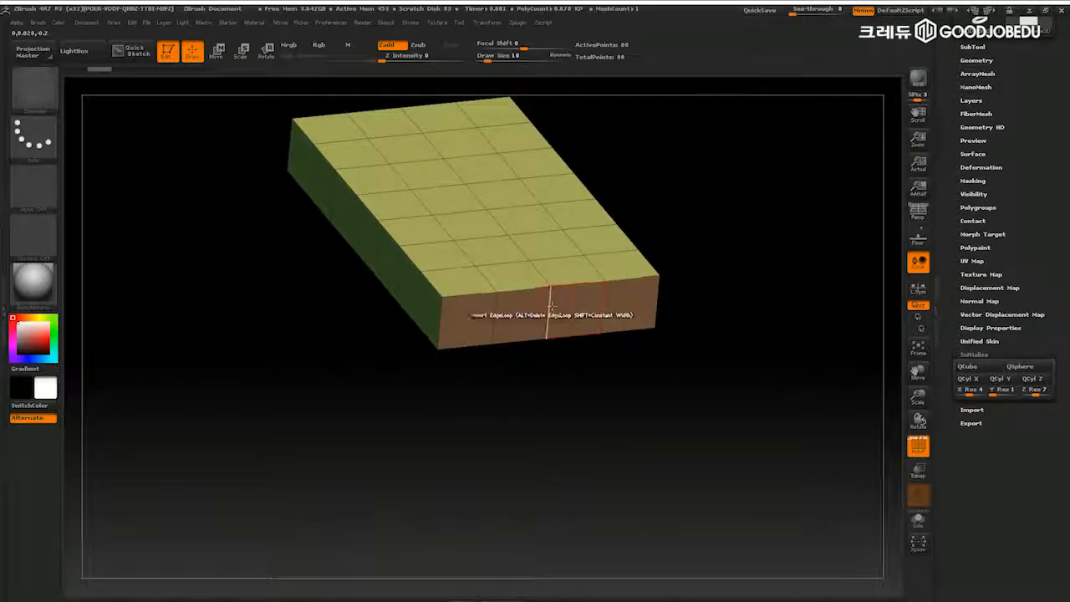
pyautogui.press('space')
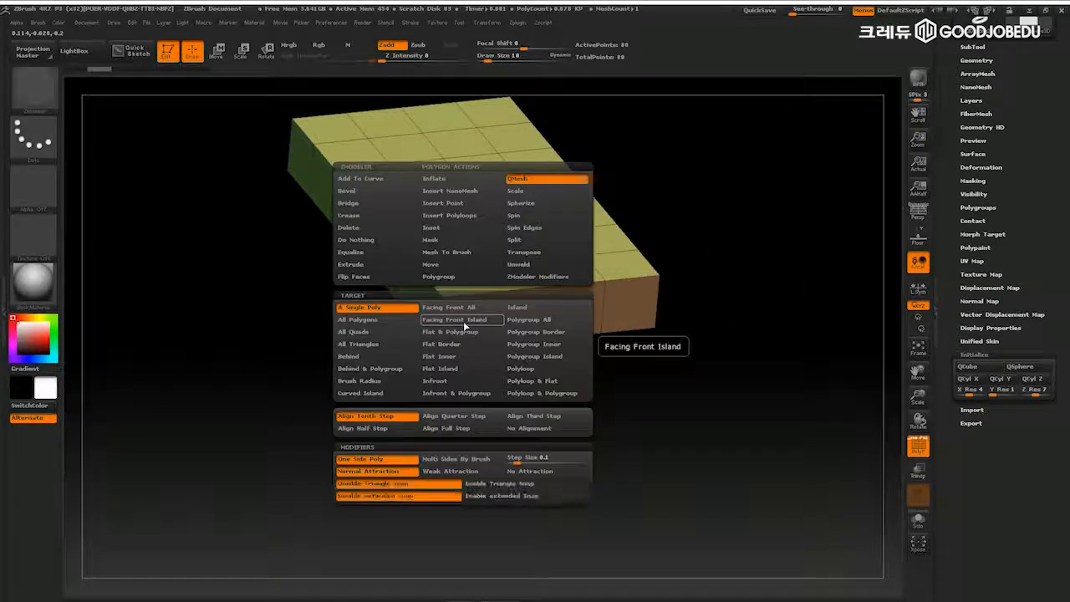
pyautogui.click(352, 266)
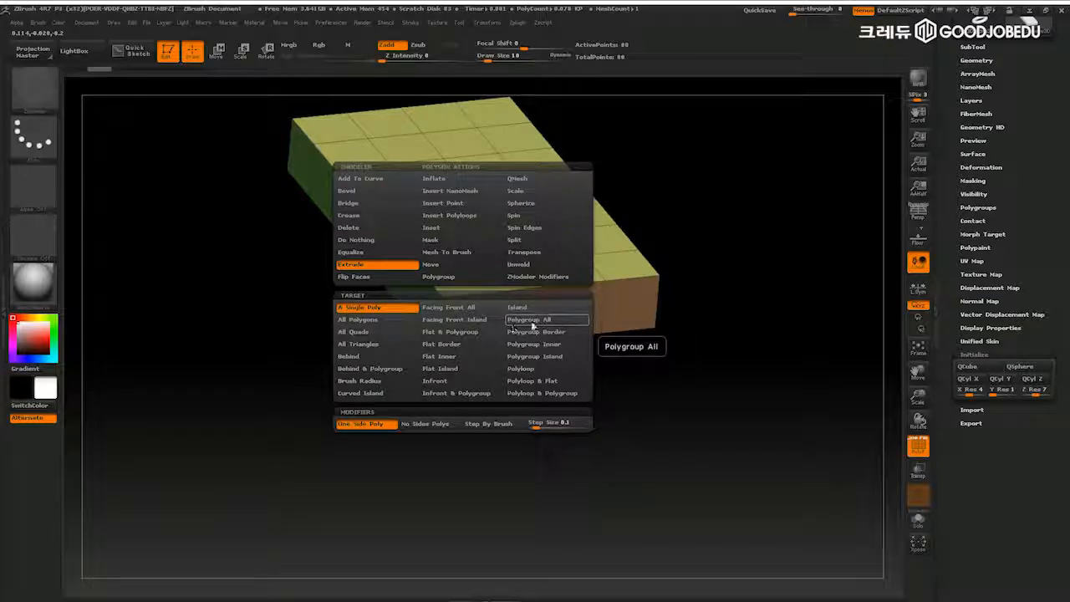
# - Extrude the four polygons on the box's narrow end outward in several segments to form fingers of differing lengths
pyautogui.moveTo(680, 275); pyautogui.dragTo(800, 330)
pyautogui.moveTo(793, 284); pyautogui.dragTo(678, 206)
pyautogui.moveTo(520, 355); pyautogui.dragTo(623, 381)
pyautogui.moveTo(518, 299); pyautogui.dragTo(625, 517)
pyautogui.moveTo(559, 290); pyautogui.dragTo(637, 477)
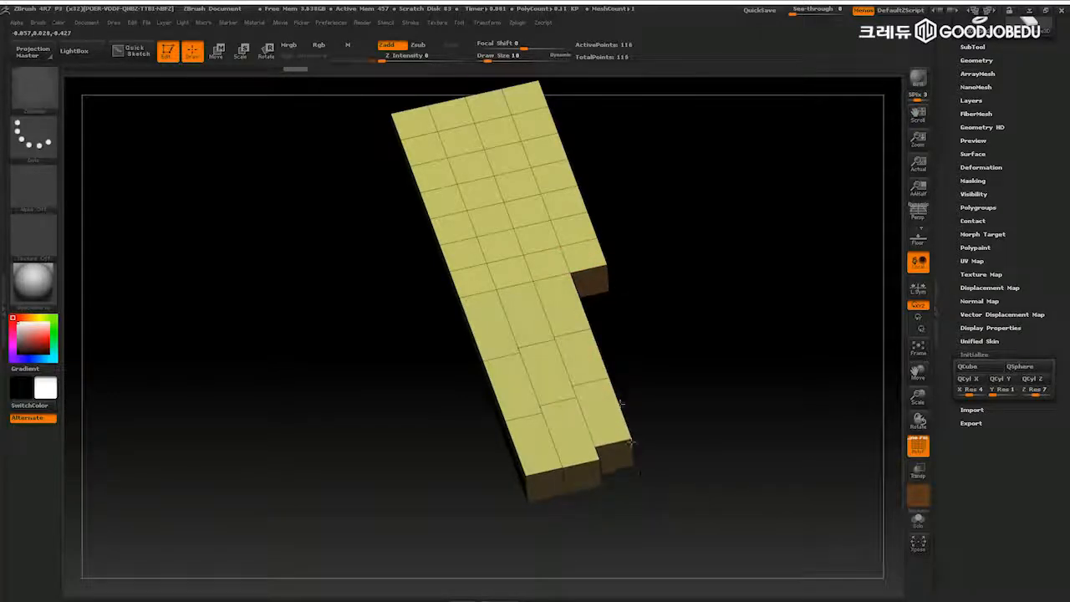
pyautogui.moveTo(589, 284); pyautogui.dragTo(634, 382)
pyautogui.moveTo(615, 326); pyautogui.dragTo(681, 465)
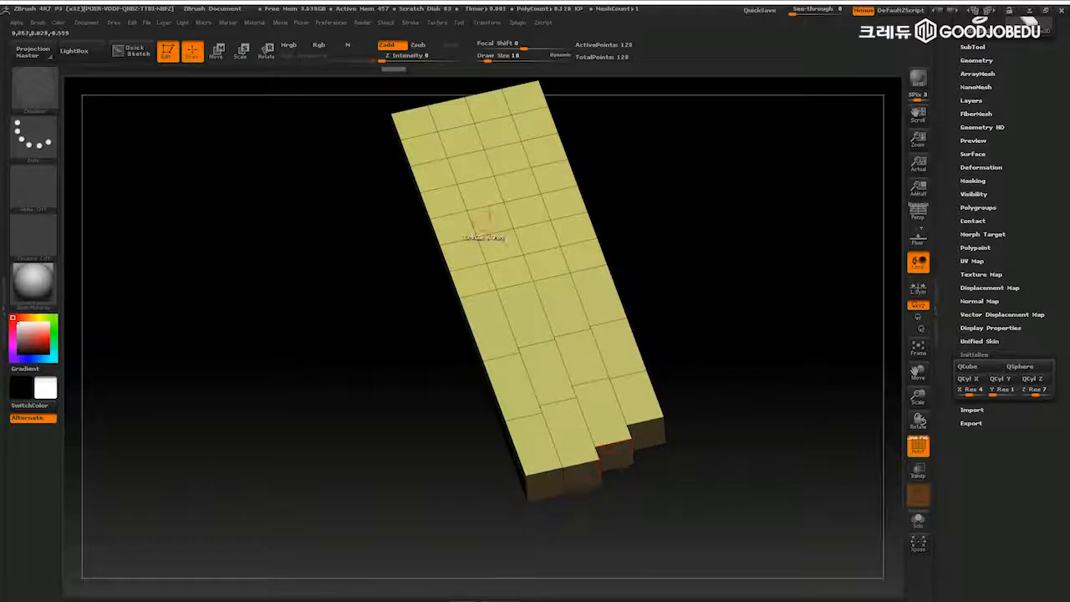
# - Extrude one polygon on the box's long green side outward in two segments to form a thumb
pyautogui.moveTo(657, 210); pyautogui.dragTo(769, 264)
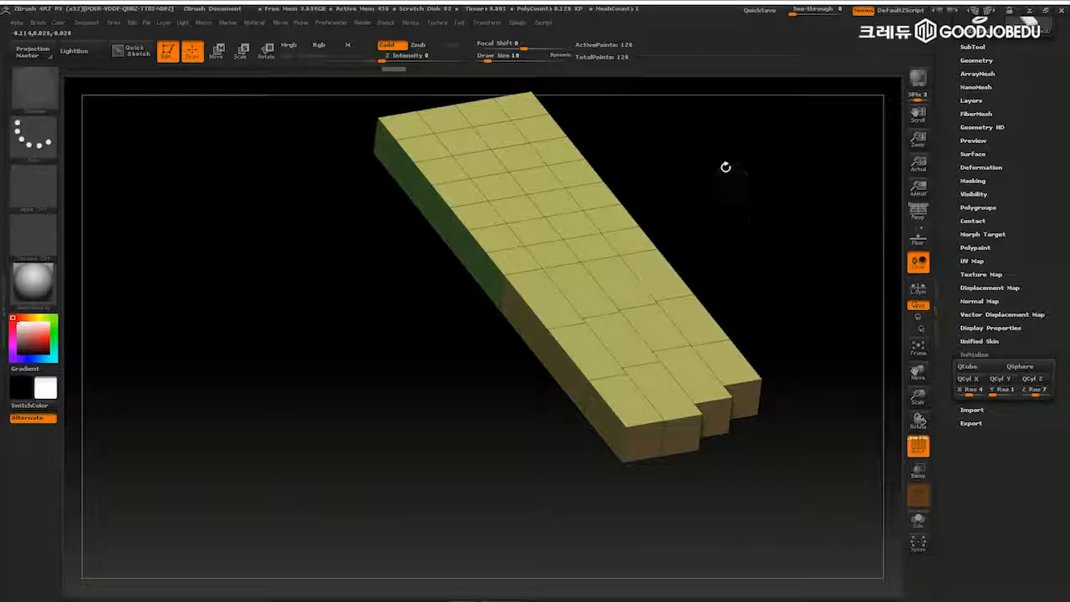
pyautogui.moveTo(768, 255); pyautogui.dragTo(738, 205)
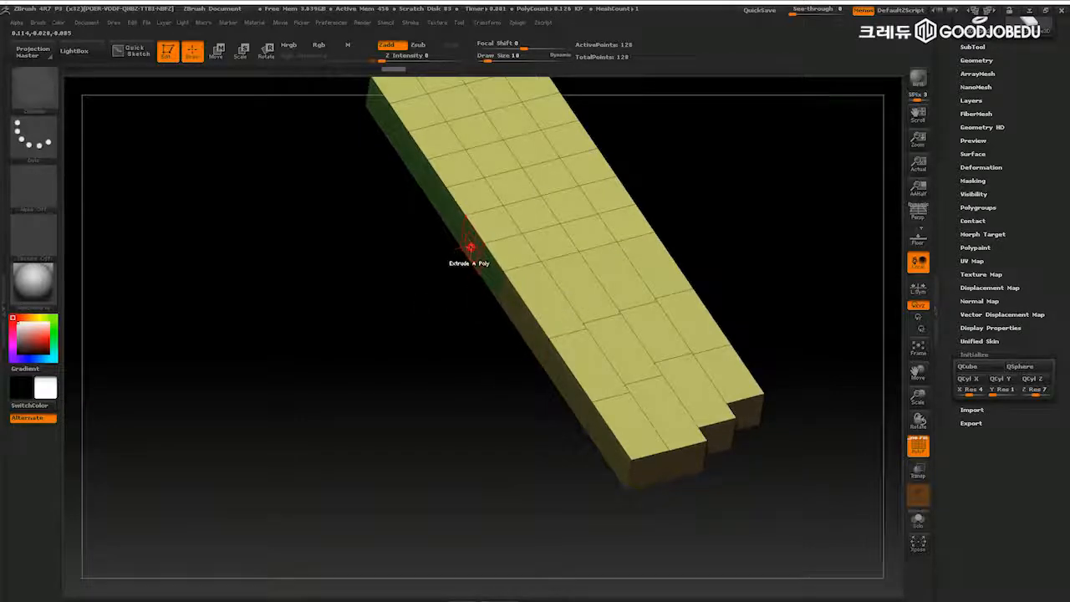
pyautogui.moveTo(413, 269); pyautogui.dragTo(351, 257)
pyautogui.moveTo(755, 210); pyautogui.dragTo(761, 279)
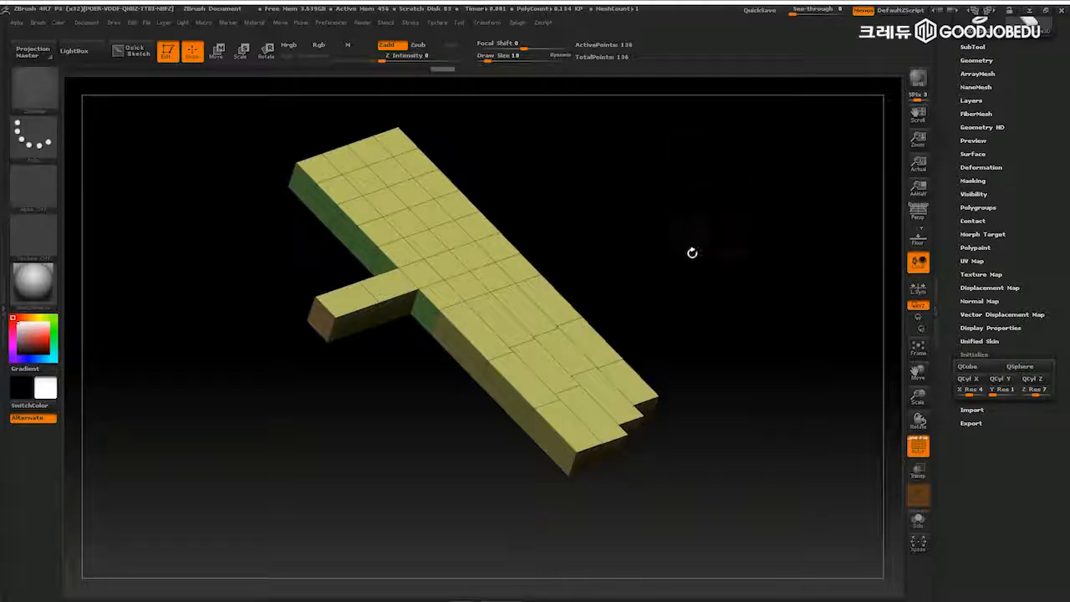
pyautogui.moveTo(734, 310); pyautogui.dragTo(707, 255)
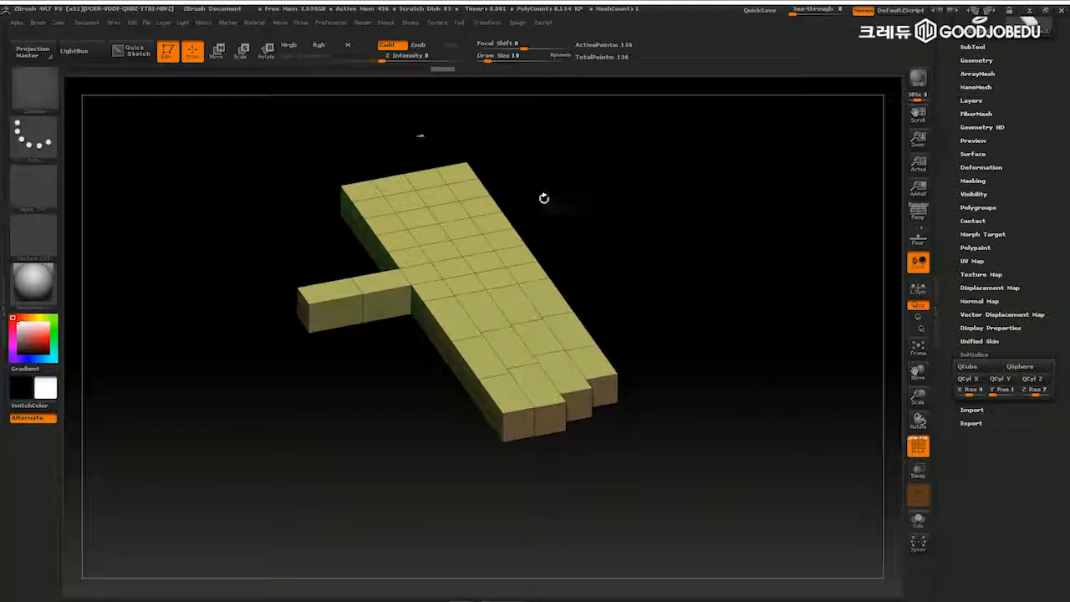
pyautogui.moveTo(766, 272); pyautogui.dragTo(765, 299)
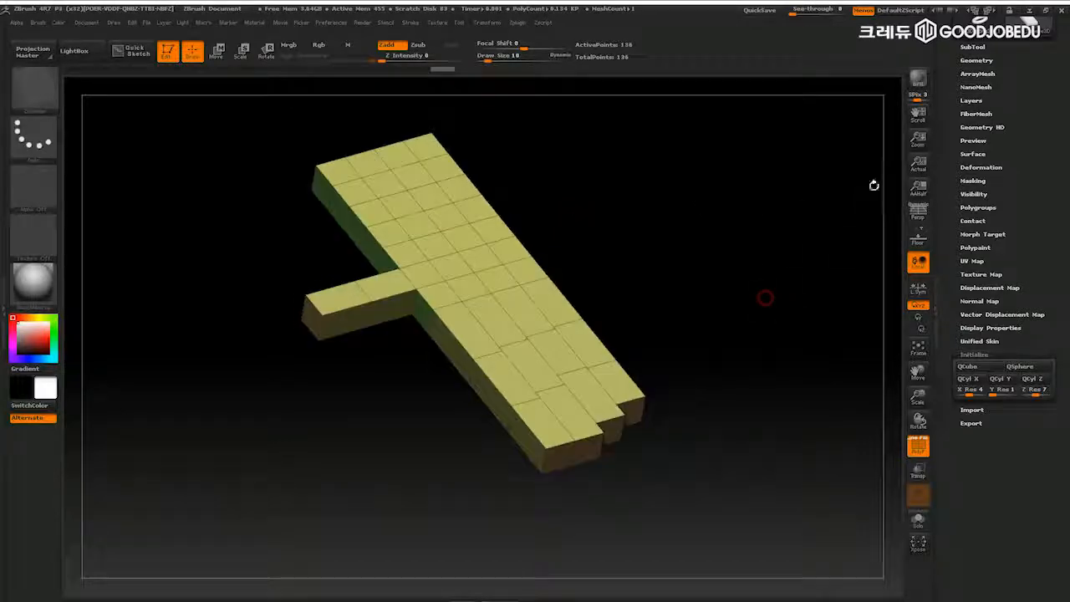
# - Divide the hand mesh once to subdivision level 2 with Smt smoothing on
pyautogui.moveTo(996, 70); pyautogui.dragTo(1001, 143)
pyautogui.click(976, 135)
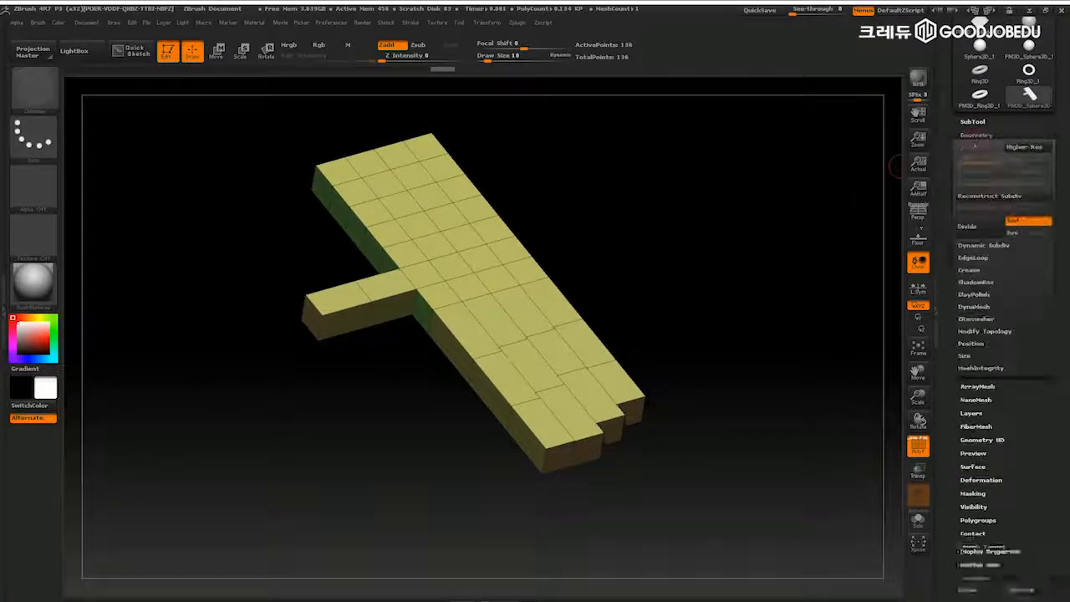
pyautogui.scroll(-2, 943, 135)
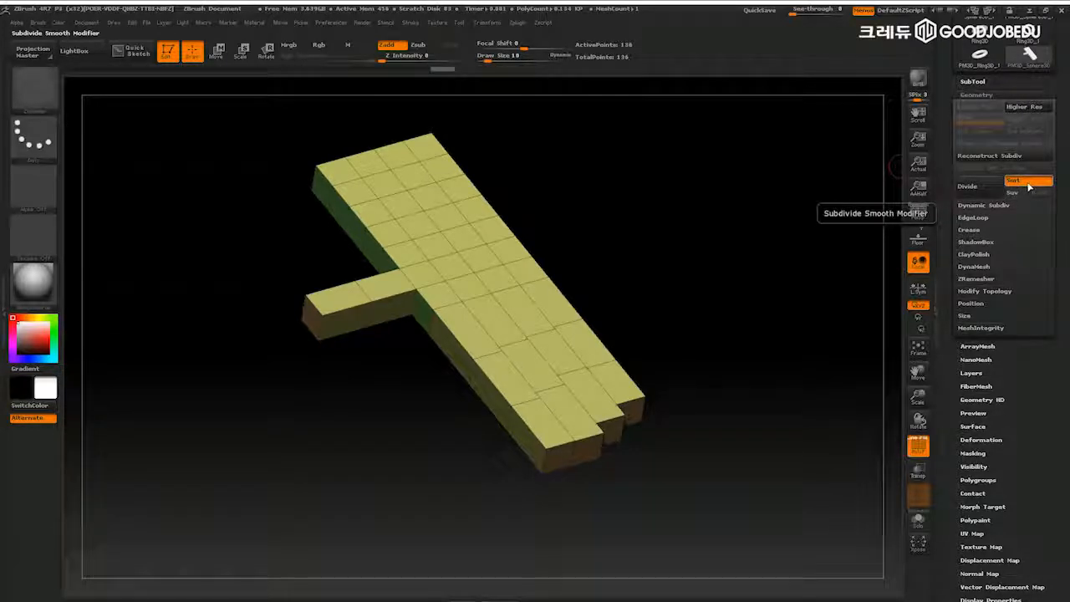
pyautogui.press('ctrl')
pyautogui.click(974, 191)
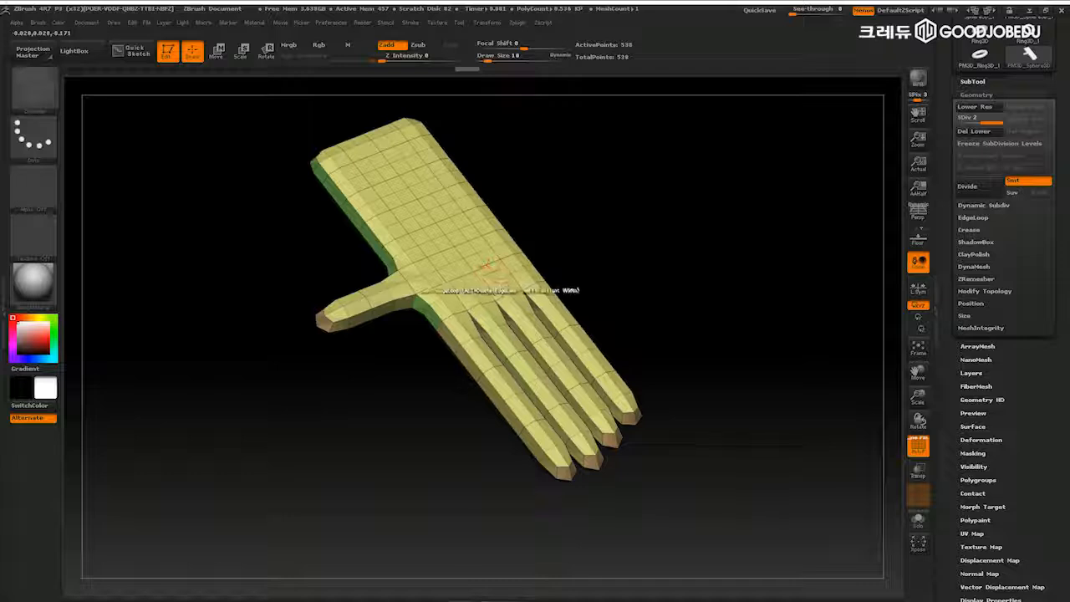
# - Examine the smoothed hand's fingers, thumb and palm topology from several angles
pyautogui.moveTo(779, 247); pyautogui.dragTo(757, 275)
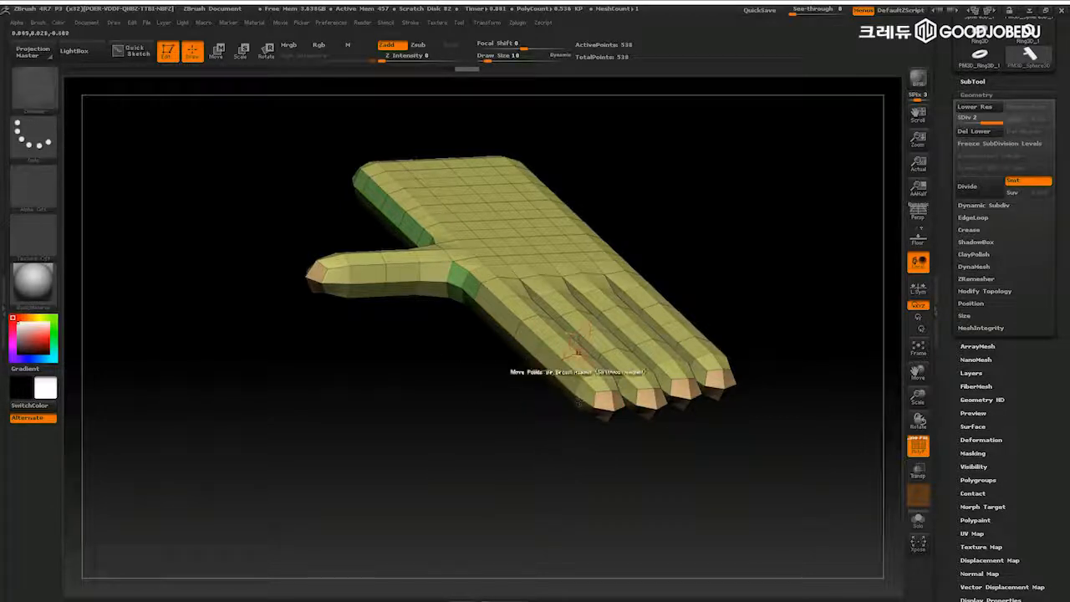
pyautogui.moveTo(717, 215); pyautogui.dragTo(735, 259)
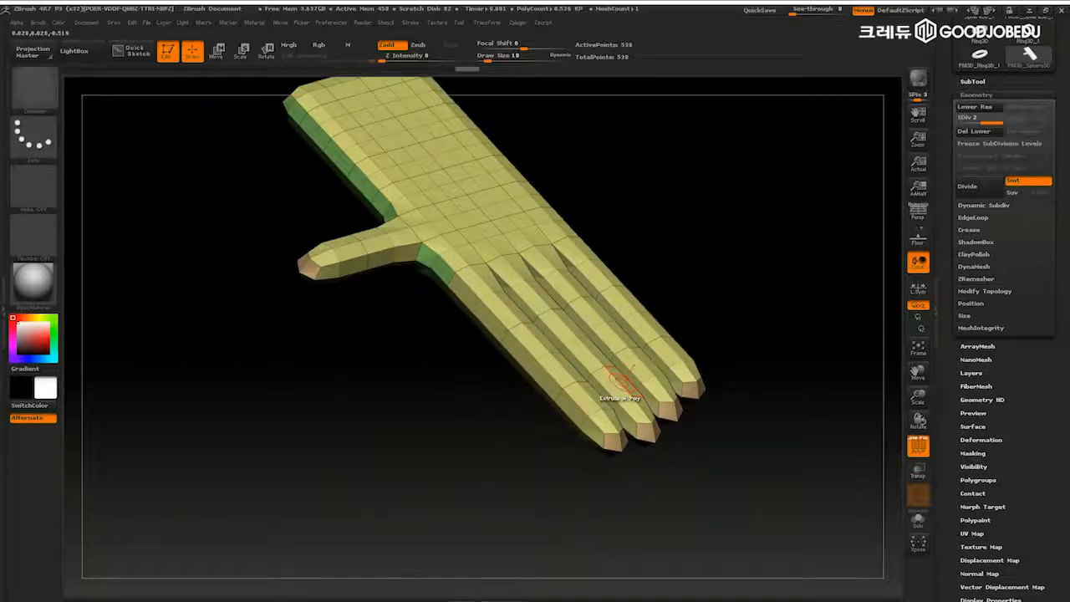
pyautogui.moveTo(746, 273); pyautogui.dragTo(707, 193)
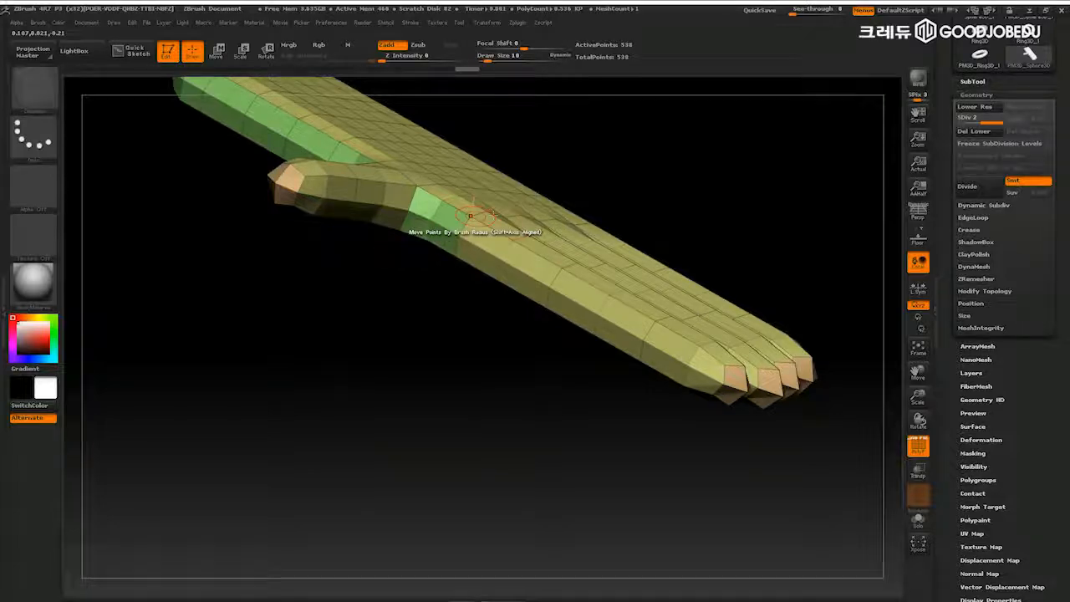
pyautogui.moveTo(807, 270); pyautogui.dragTo(735, 161)
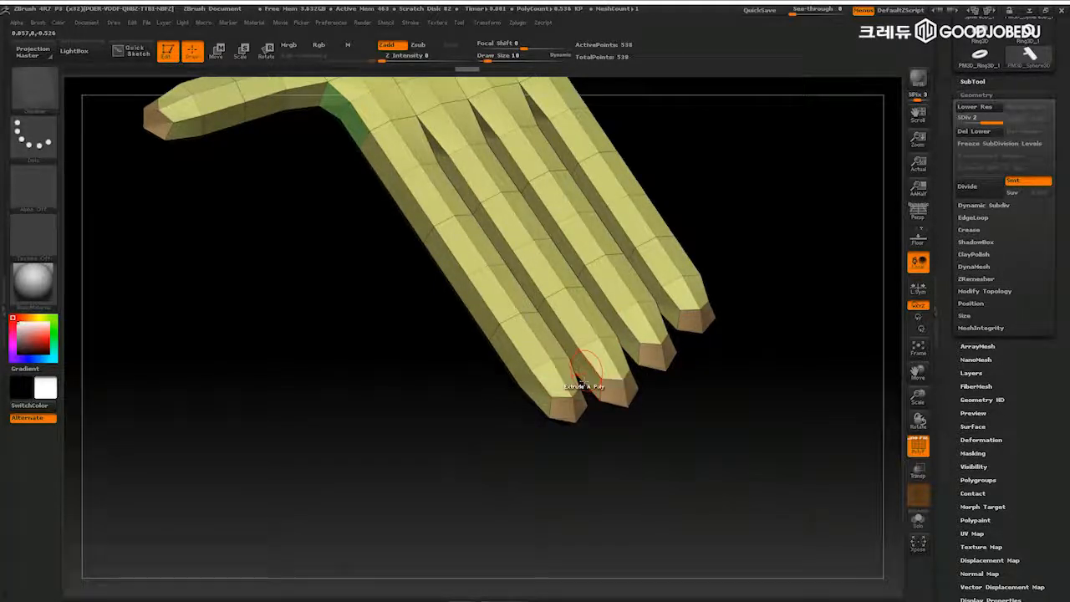
pyautogui.moveTo(772, 265); pyautogui.dragTo(785, 248)
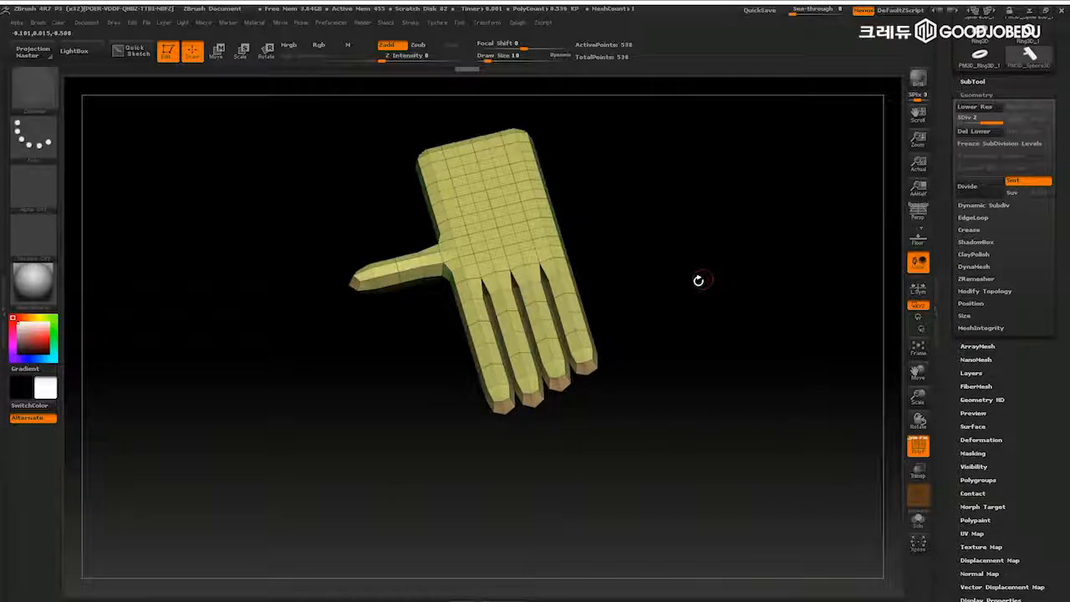
pyautogui.moveTo(692, 302); pyautogui.dragTo(702, 296)
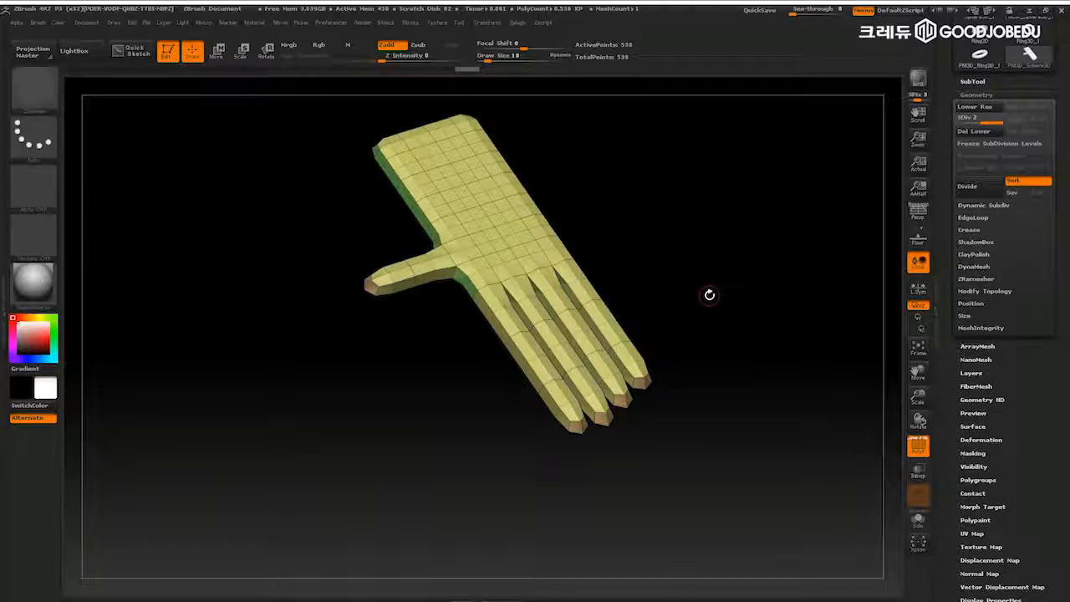
pyautogui.moveTo(715, 294); pyautogui.dragTo(680, 239)
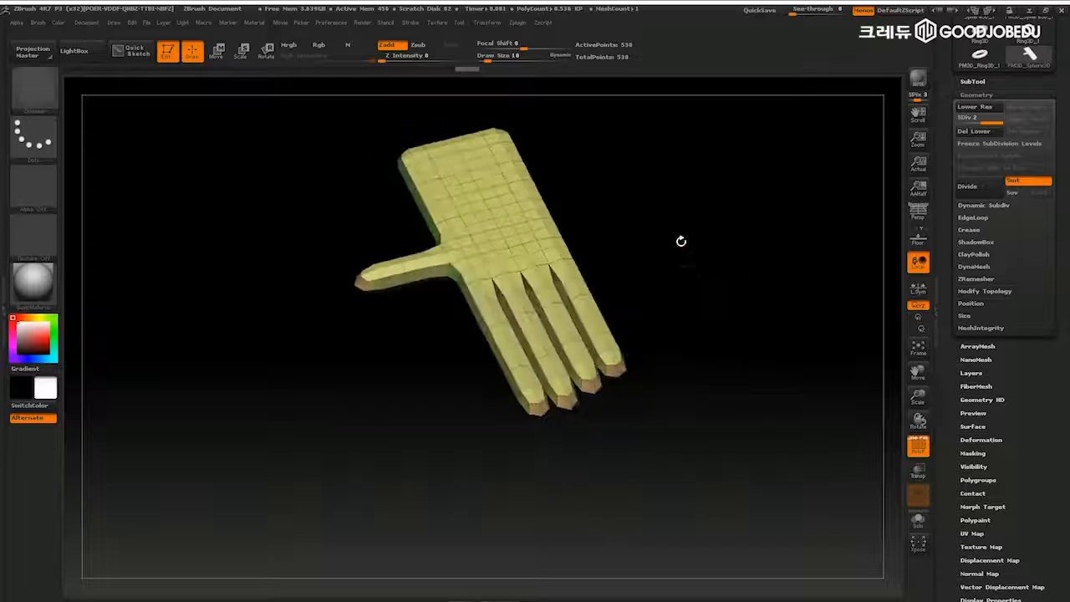
pyautogui.moveTo(797, 284); pyautogui.dragTo(806, 310)
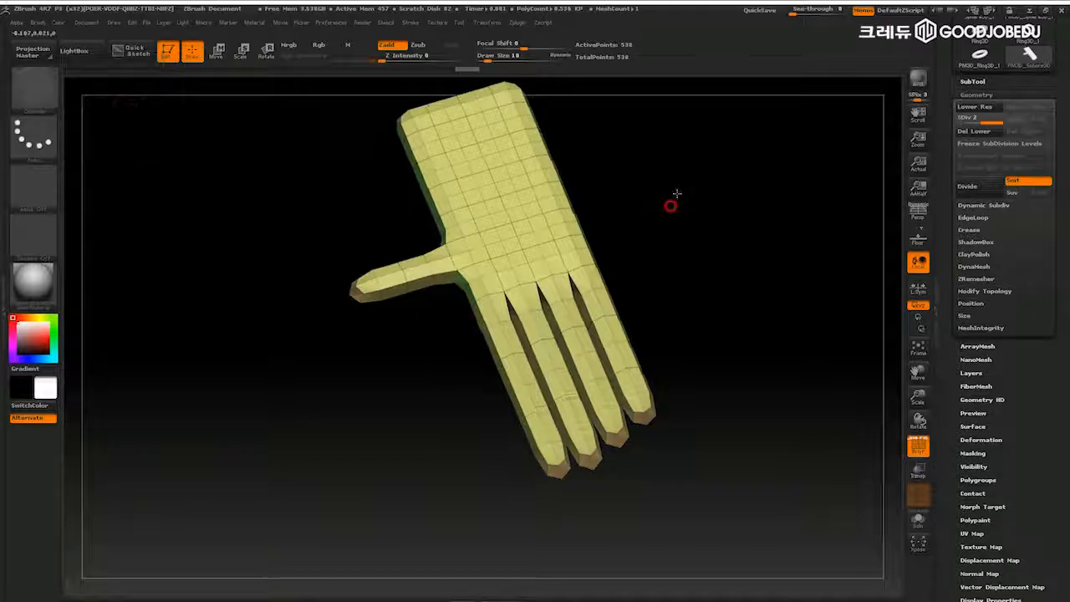
pyautogui.moveTo(671, 205); pyautogui.dragTo(596, 188)
pyautogui.click(538, 196)
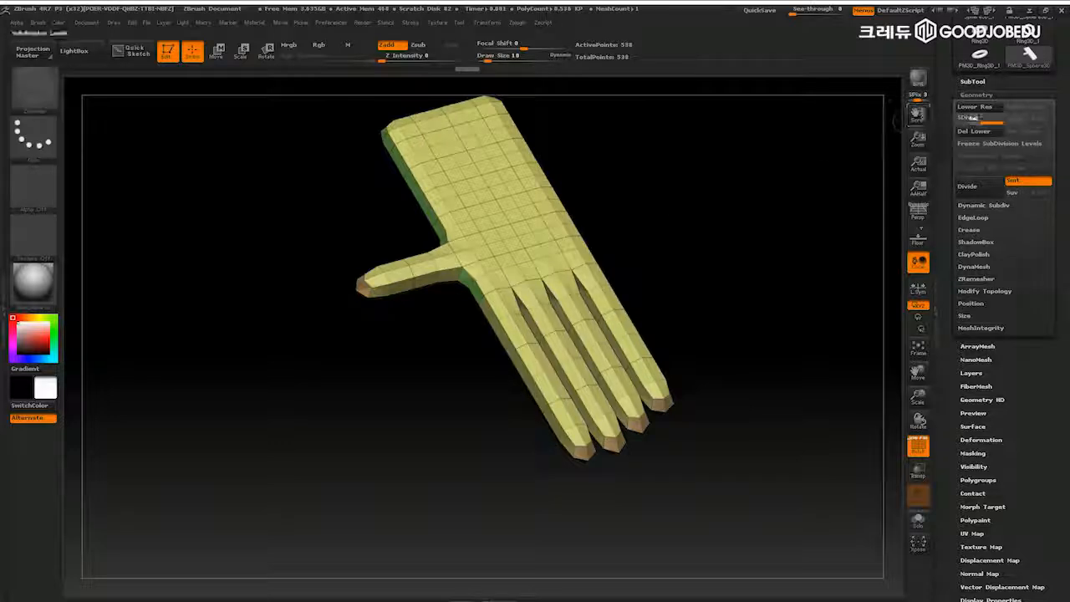
# - Lower the hand's subdivision level for comparison and return it to SDiv 2
pyautogui.moveTo(986, 122); pyautogui.dragTo(971, 118)
pyautogui.click(988, 119)
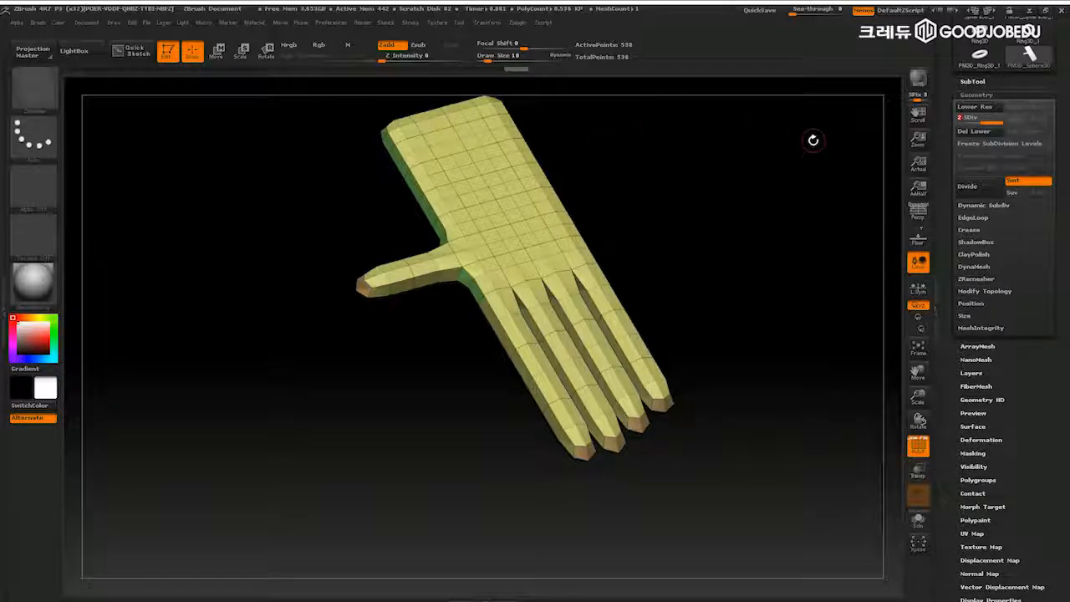
pyautogui.moveTo(792, 194); pyautogui.dragTo(791, 237)
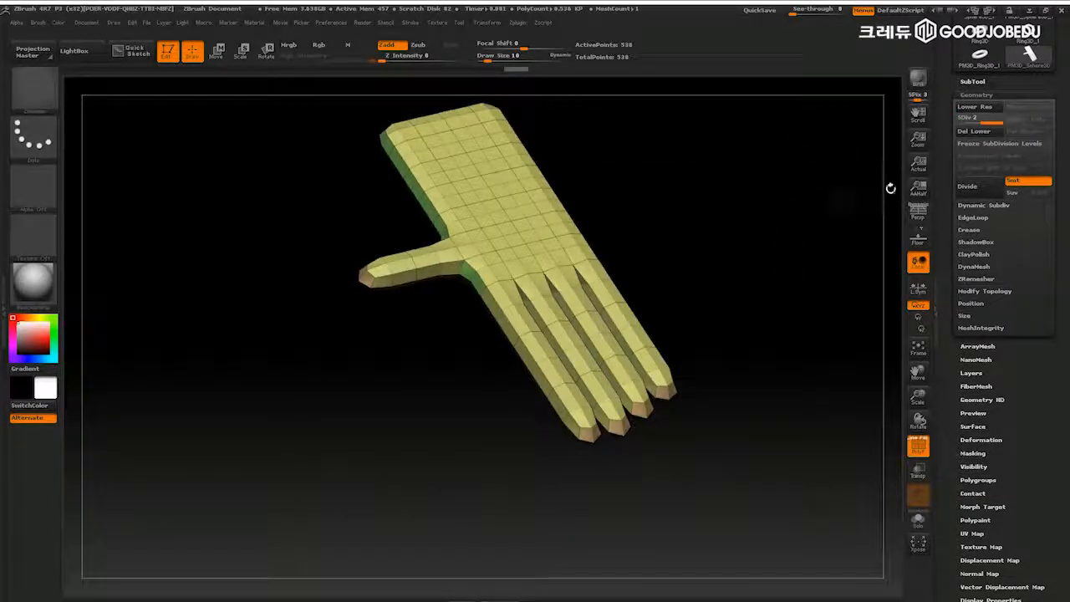
pyautogui.moveTo(772, 194); pyautogui.dragTo(783, 231)
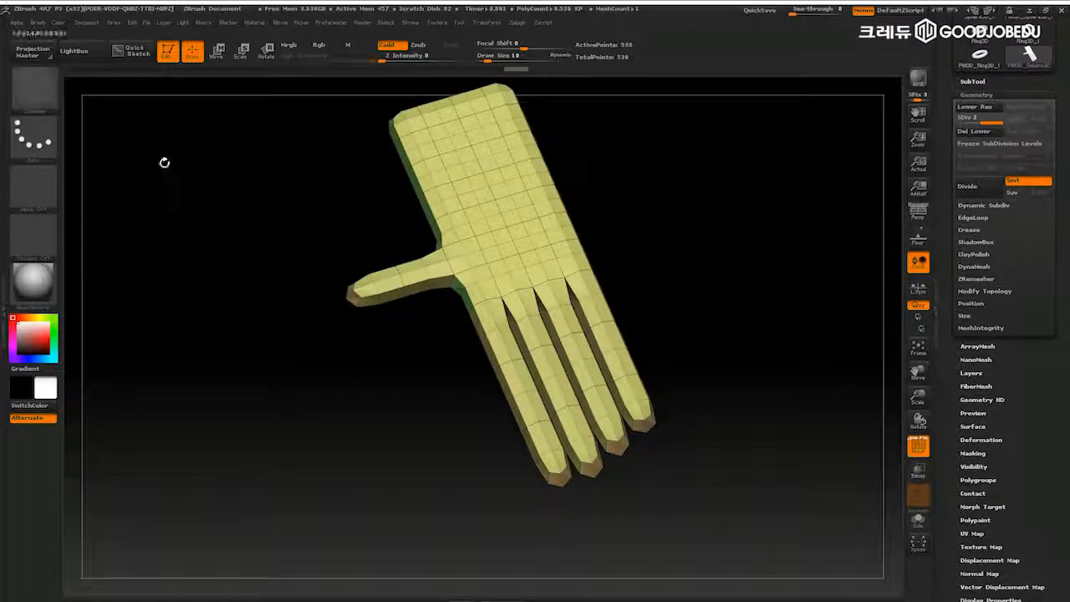
# - Switch from the ZModeler brush to the Move sculpting brush
pyautogui.click(36, 94)
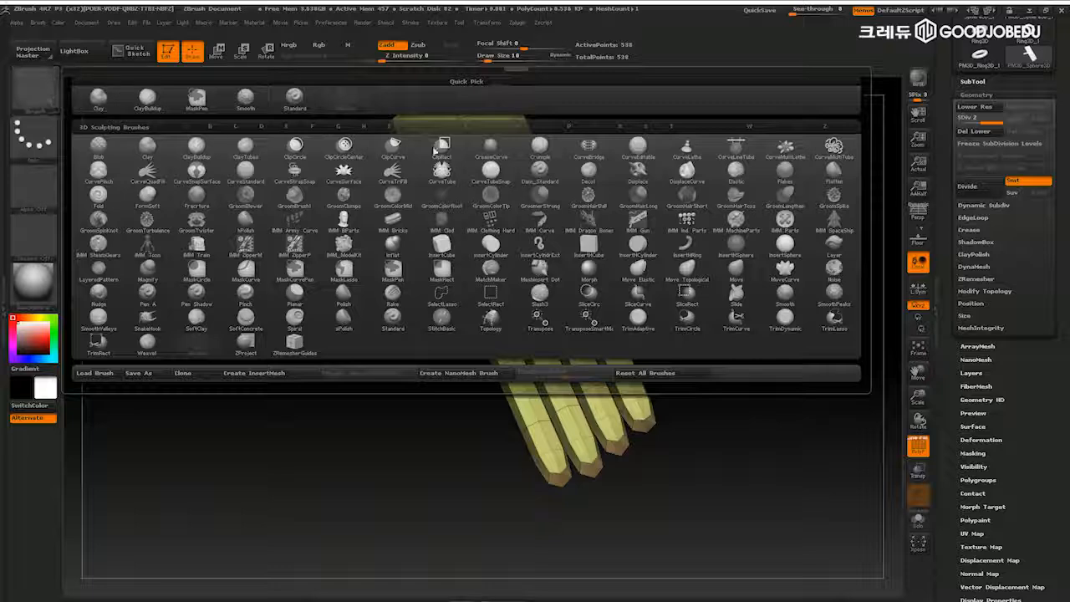
pyautogui.click(739, 275)
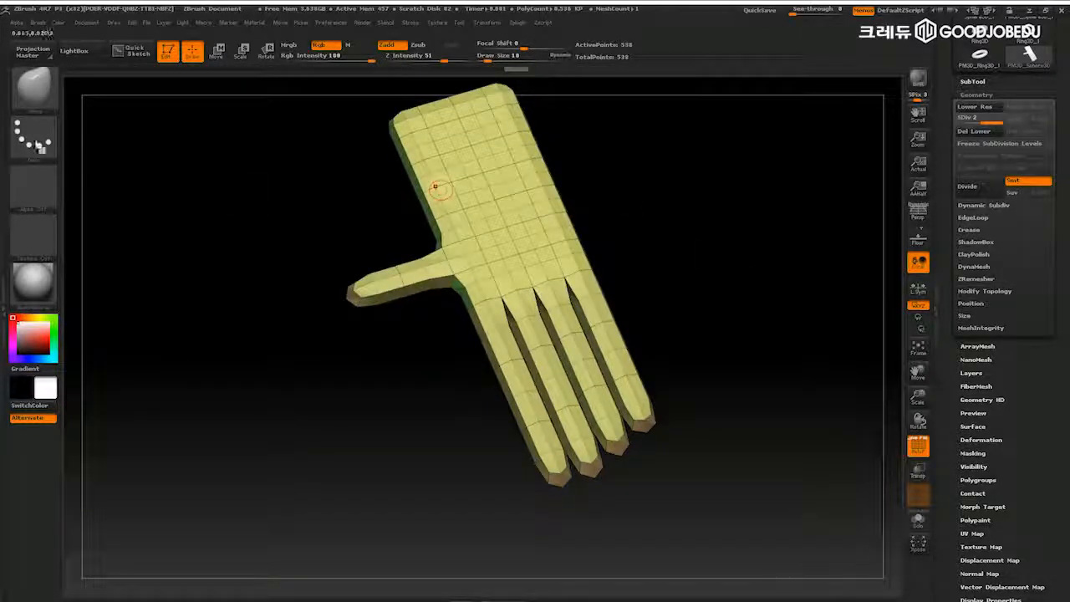
pyautogui.click(40, 106)
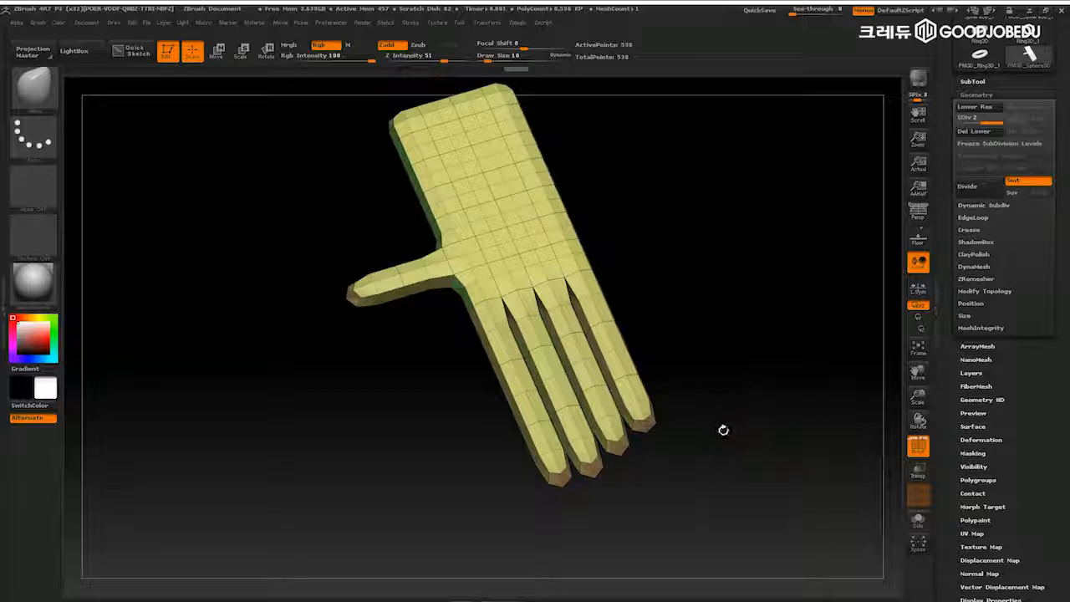
# - Examine the hand from palm and fingertip views, pan it off the canvas, and frame it back in view
pyautogui.moveTo(721, 429)
pyautogui.mouseDown()
pyautogui.moveTo(775, 383)
pyautogui.moveTo(764, 335)
pyautogui.moveTo(721, 275)
pyautogui.moveTo(755, 292)
pyautogui.mouseUp()
pyautogui.keyDown('alt'); pyautogui.moveTo(660, 257); pyautogui.dragTo(723, 284); pyautogui.keyUp('alt')
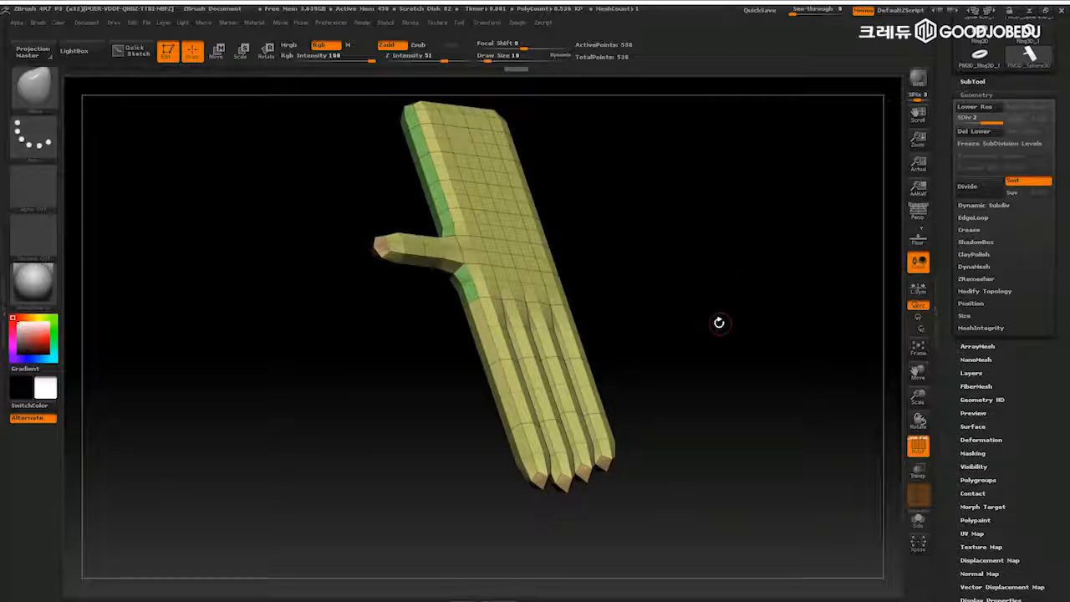
pyautogui.keyDown('shift'); pyautogui.moveTo(721, 312); pyautogui.dragTo(707, 327); pyautogui.keyUp('shift')
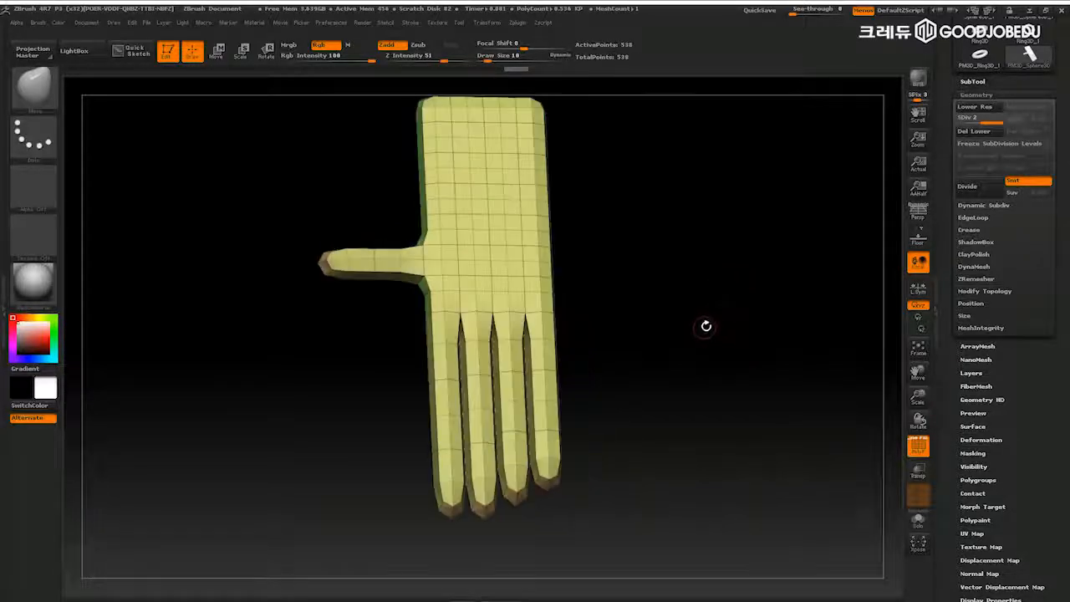
pyautogui.moveTo(687, 262); pyautogui.dragTo(728, 265)
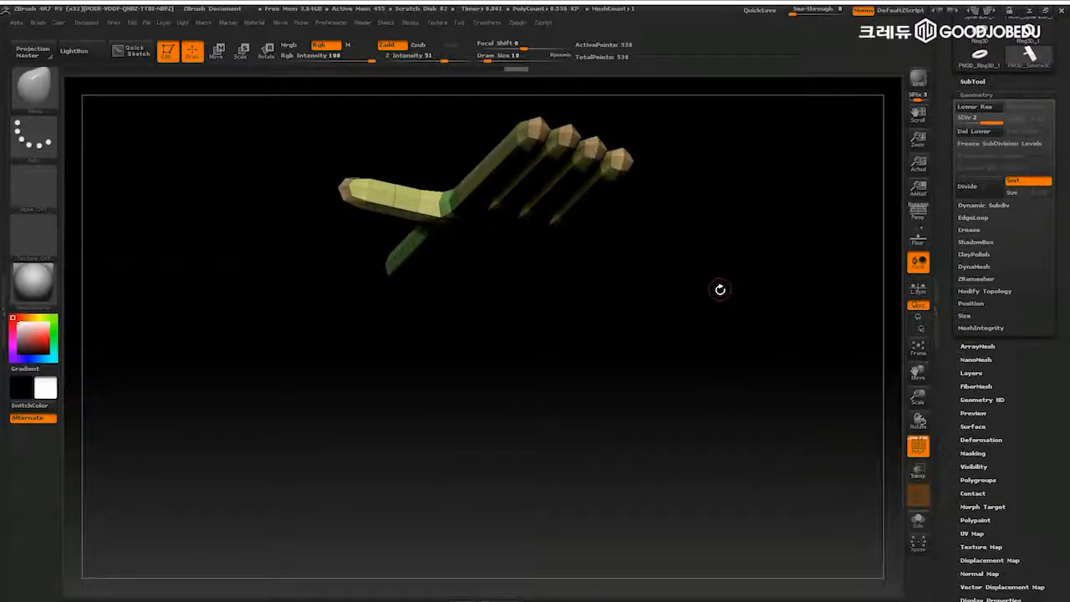
pyautogui.keyDown('alt'); pyautogui.moveTo(730, 310); pyautogui.dragTo(694, 383); pyautogui.keyUp('alt')
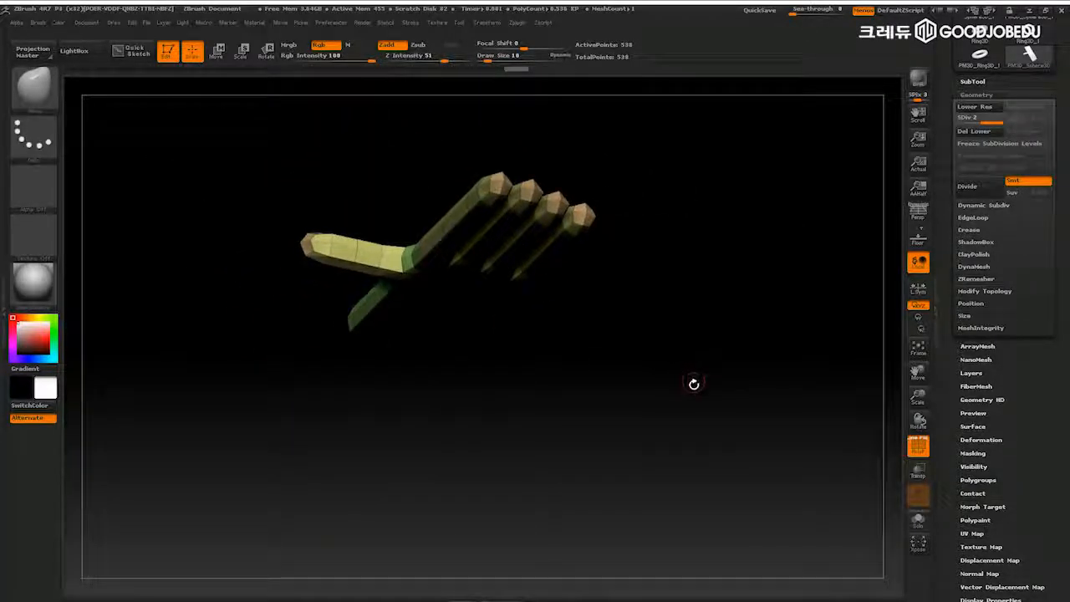
pyautogui.keyDown('alt'); pyautogui.moveTo(721, 444); pyautogui.dragTo(614, 259); pyautogui.keyUp('alt')
pyautogui.keyDown('alt'); pyautogui.moveTo(681, 442); pyautogui.dragTo(592, 264); pyautogui.keyUp('alt')
pyautogui.keyDown('alt'); pyautogui.moveTo(630, 372); pyautogui.dragTo(611, 249); pyautogui.keyUp('alt')
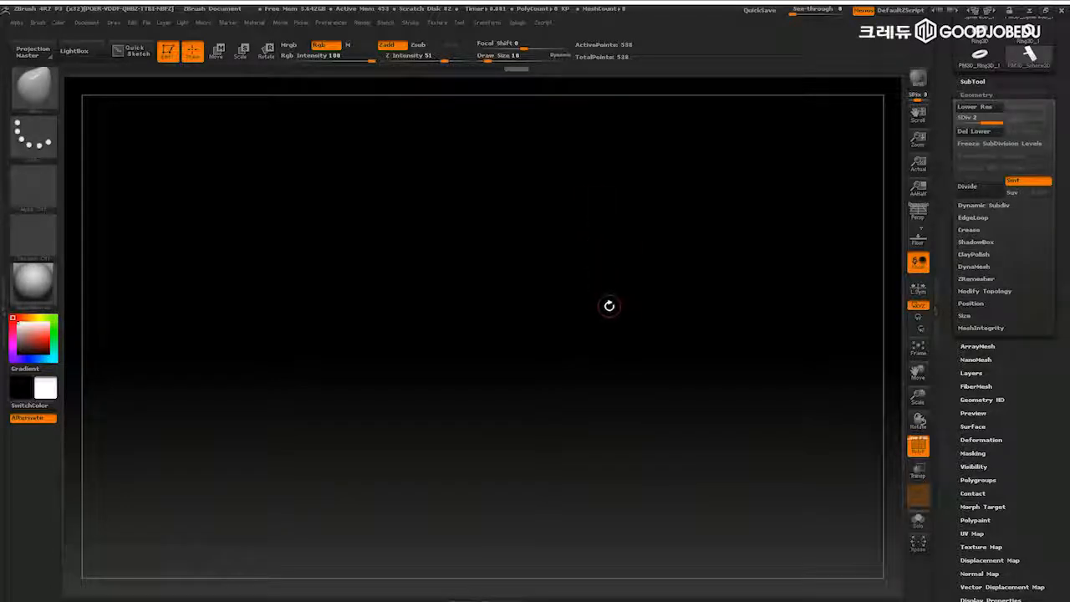
pyautogui.press('f')
pyautogui.keyDown('alt'); pyautogui.moveTo(814, 397); pyautogui.dragTo(819, 302); pyautogui.keyUp('alt')
# - Duplicate the hand subtool PM3D_Sphere3D
pyautogui.click(967, 82)
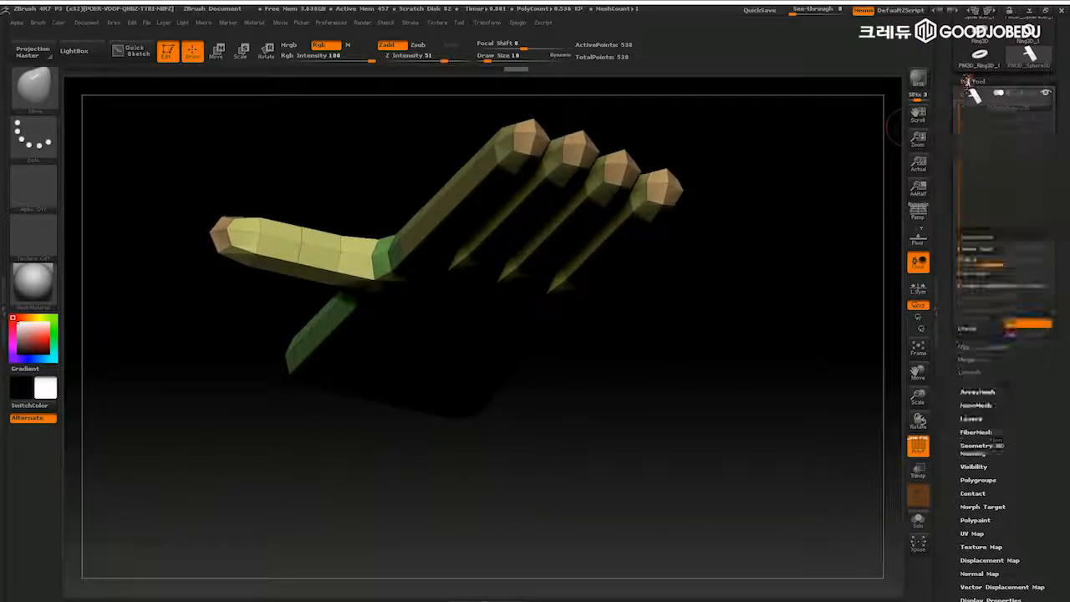
pyautogui.moveTo(994, 109)
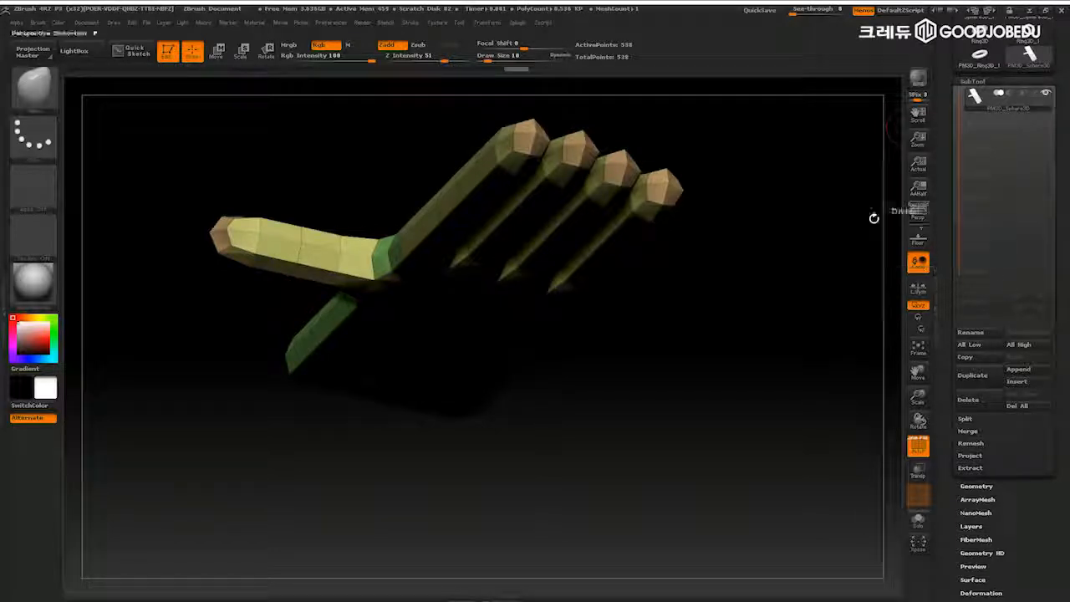
pyautogui.moveTo(799, 275); pyautogui.dragTo(825, 198)
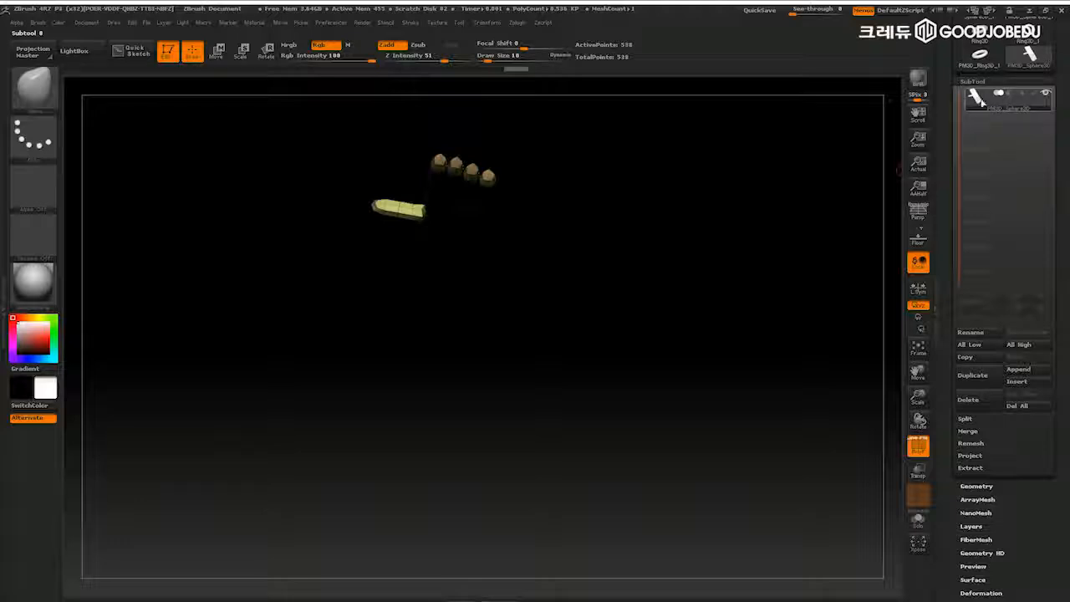
pyautogui.click(974, 378)
pyautogui.keyDown('alt'); pyautogui.moveTo(812, 341); pyautogui.dragTo(814, 334); pyautogui.keyUp('alt')
pyautogui.moveTo(725, 361); pyautogui.dragTo(746, 378)
# - Move the duplicated hand far away from the original with the Transpose line, and return to Draw mode
pyautogui.press('w')
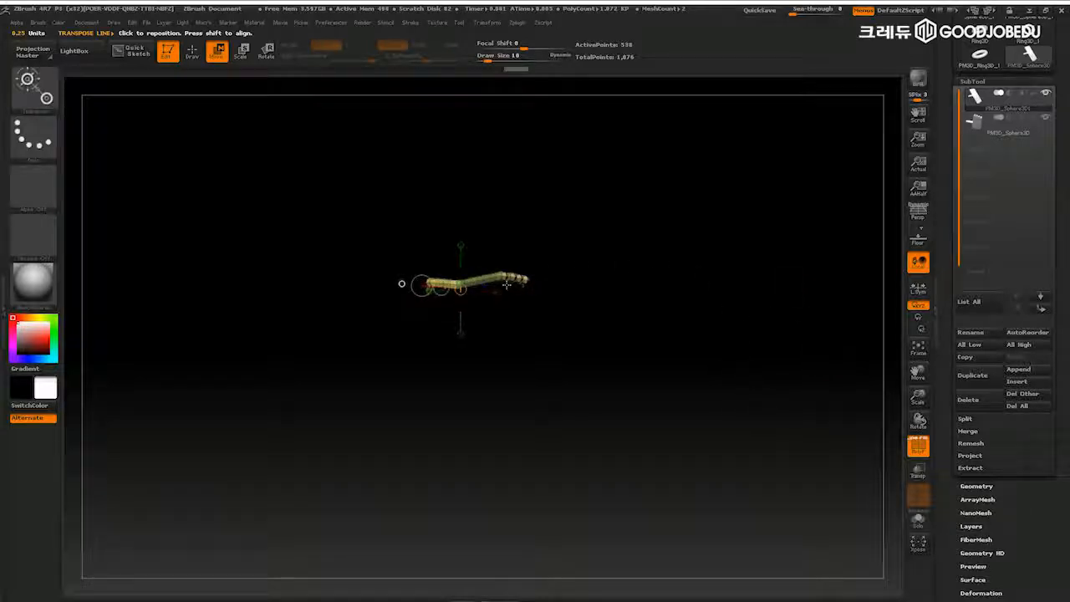
pyautogui.moveTo(497, 278); pyautogui.dragTo(693, 222)
pyautogui.moveTo(595, 250)
pyautogui.mouseDown()
pyautogui.moveTo(597, 235)
pyautogui.moveTo(736, 186)
pyautogui.mouseUp()
pyautogui.moveTo(707, 353); pyautogui.dragTo(702, 286)
pyautogui.keyDown('alt'); pyautogui.moveTo(692, 322); pyautogui.dragTo(714, 341); pyautogui.keyUp('alt')
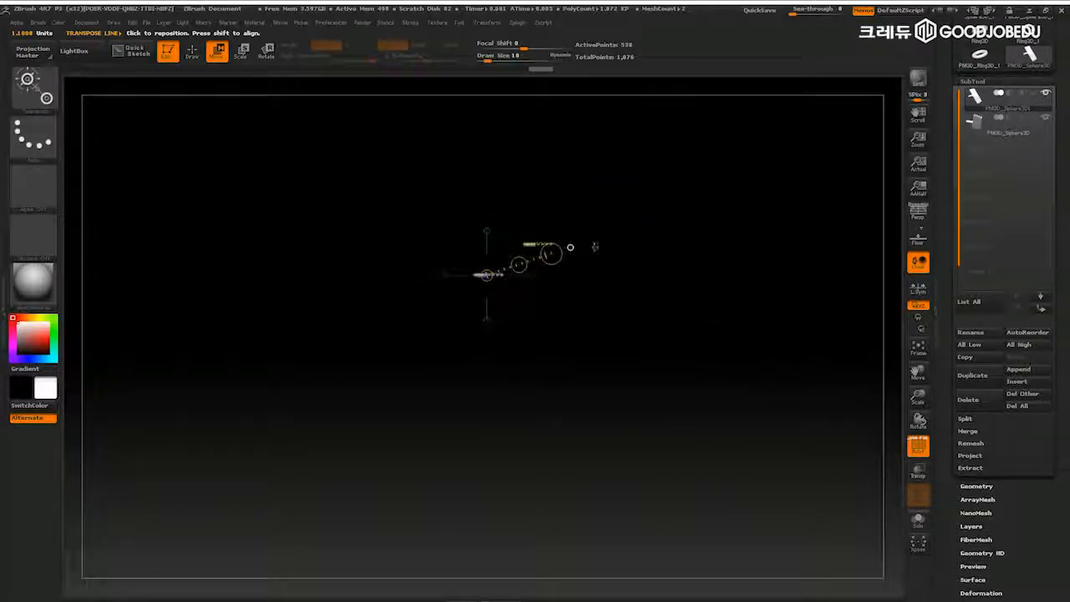
pyautogui.moveTo(632, 291); pyautogui.dragTo(592, 323)
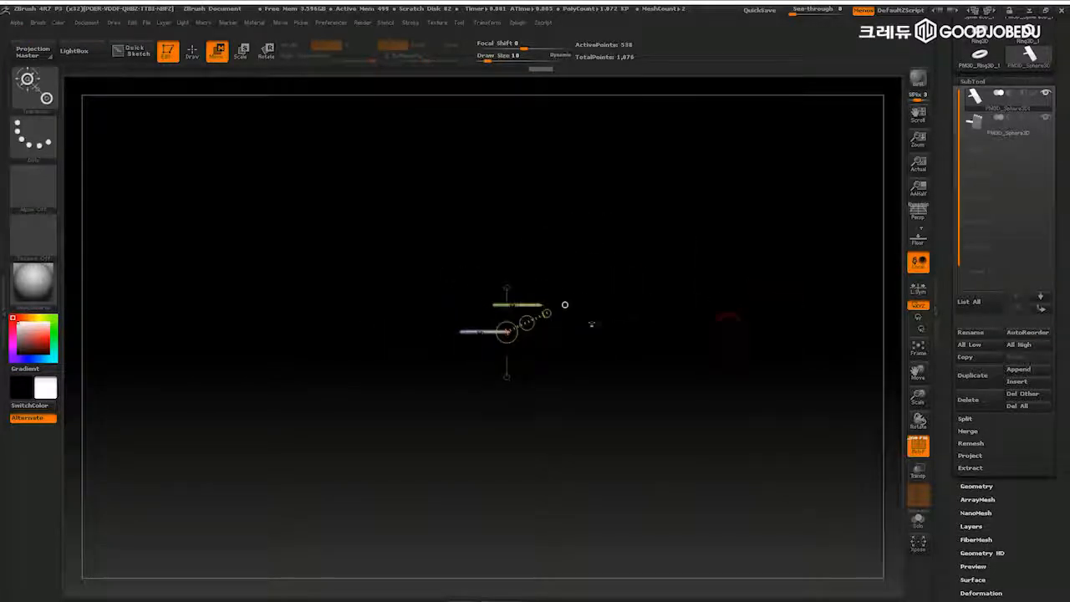
pyautogui.keyDown('shift'); pyautogui.moveTo(530, 304); pyautogui.dragTo(721, 304); pyautogui.keyUp('shift')
pyautogui.moveTo(626, 303)
pyautogui.mouseDown()
pyautogui.moveTo(561, 114)
pyautogui.moveTo(569, 77)
pyautogui.mouseUp()
pyautogui.keyDown('alt'); pyautogui.moveTo(652, 291); pyautogui.dragTo(657, 243); pyautogui.keyUp('alt')
pyautogui.moveTo(499, 230); pyautogui.dragTo(564, 122)
pyautogui.moveTo(663, 254); pyautogui.dragTo(621, 270)
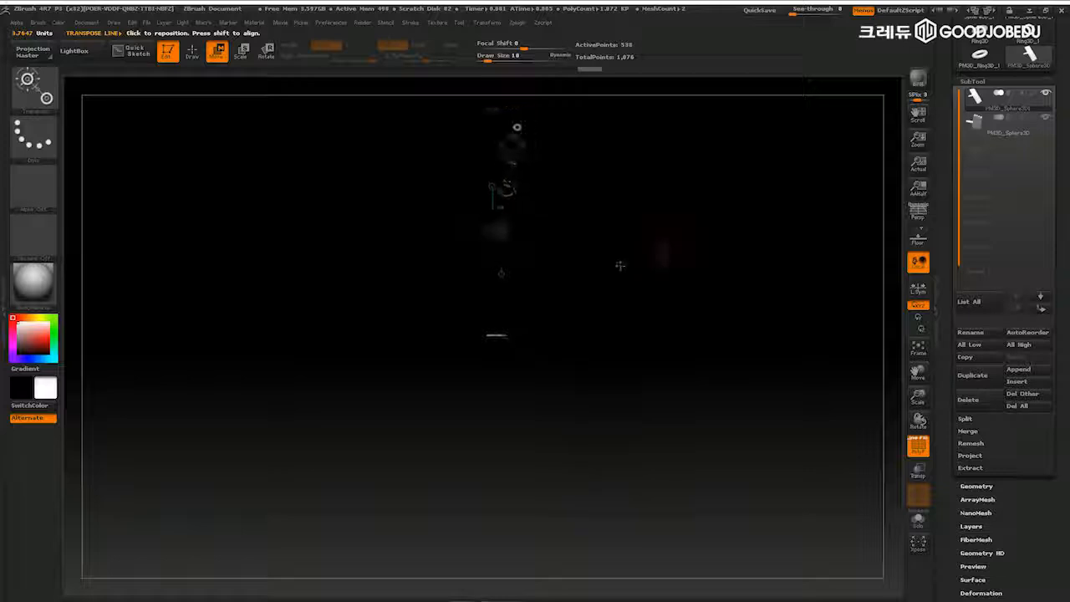
pyautogui.press('q')
# - Examine how the view rotates around the two widely separated hands, and frame them to compare navigation
pyautogui.moveTo(767, 322); pyautogui.dragTo(753, 250)
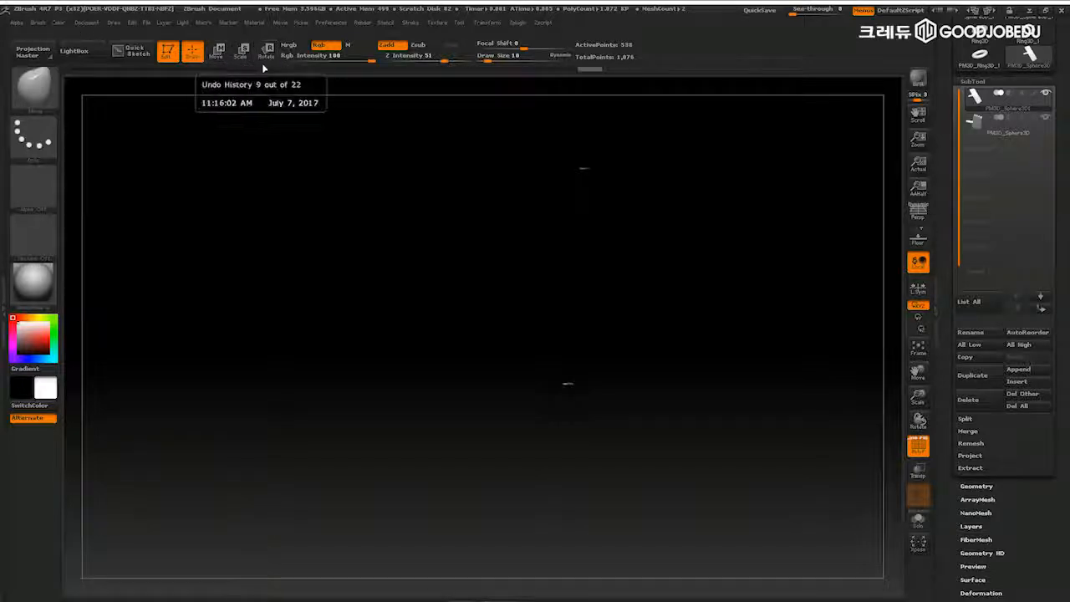
pyautogui.moveTo(769, 328); pyautogui.dragTo(777, 359)
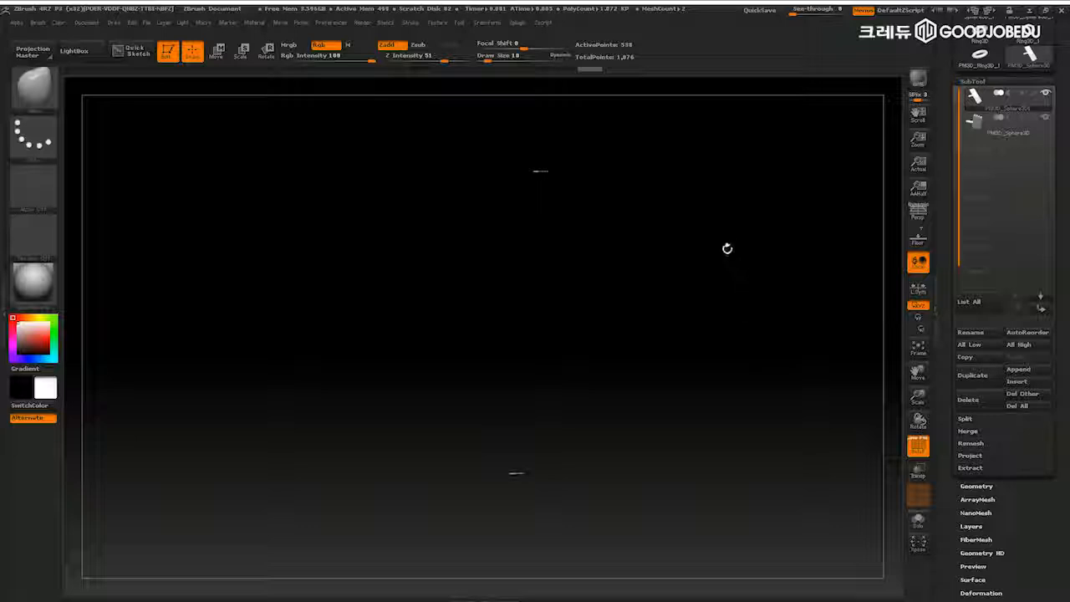
pyautogui.moveTo(734, 362); pyautogui.dragTo(724, 326)
pyautogui.moveTo(762, 368); pyautogui.dragTo(779, 315)
pyautogui.moveTo(771, 336); pyautogui.dragTo(748, 344)
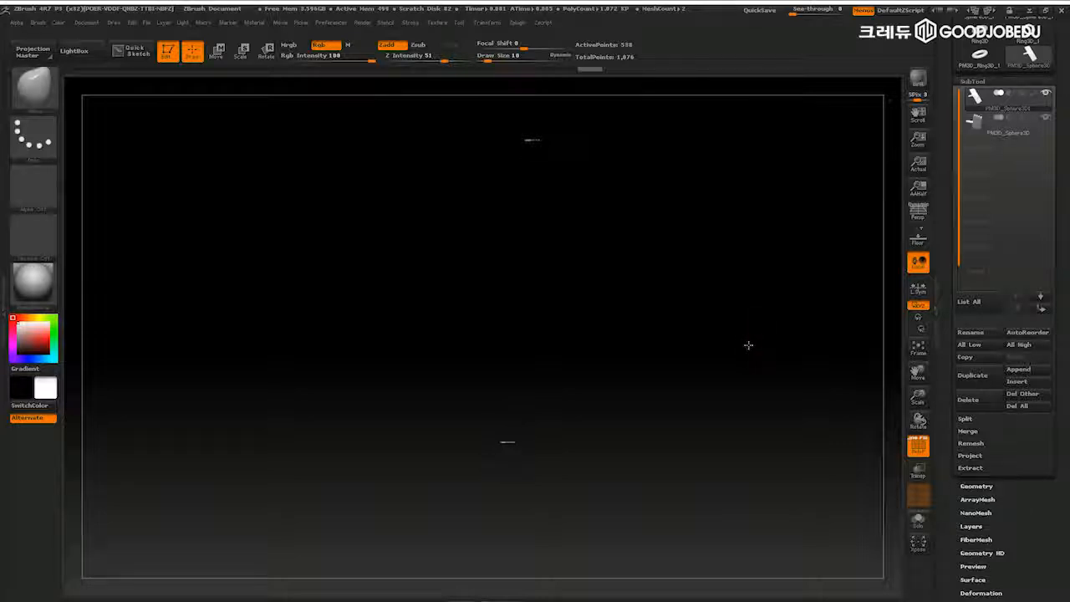
pyautogui.moveTo(748, 336); pyautogui.dragTo(718, 256)
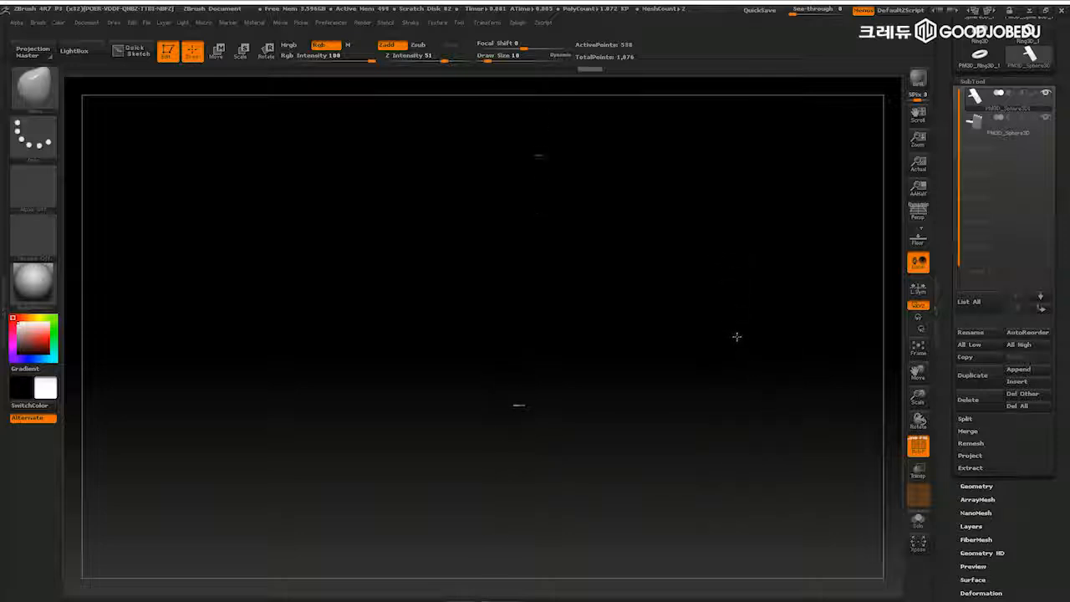
pyautogui.moveTo(742, 360); pyautogui.dragTo(727, 277)
pyautogui.press('f')
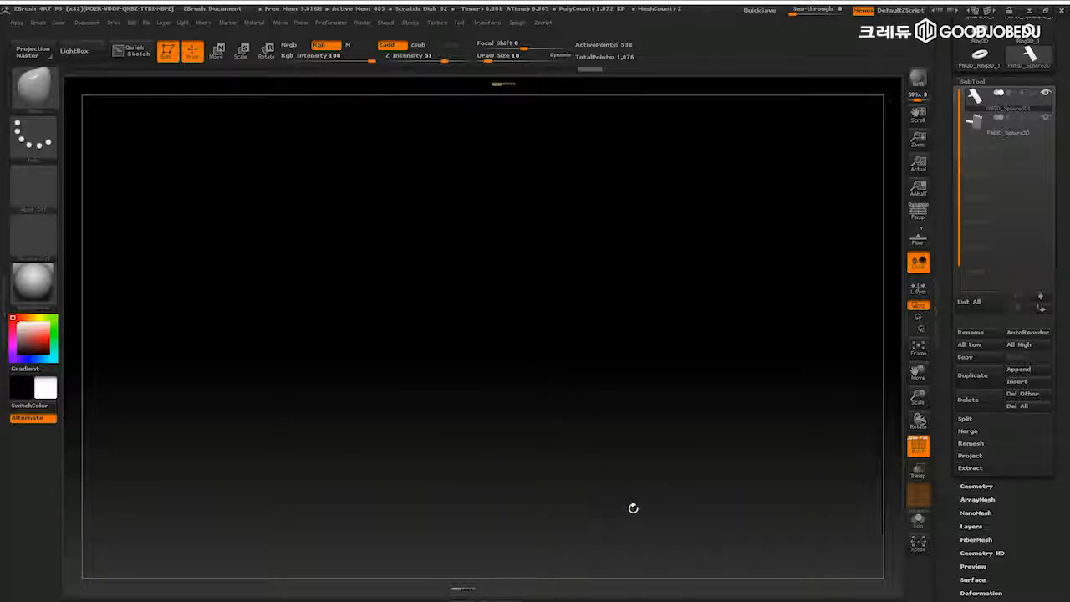
pyautogui.press('f')
pyautogui.moveTo(717, 505); pyautogui.dragTo(736, 465)
pyautogui.keyDown('alt'); pyautogui.moveTo(378, 303); pyautogui.dragTo(593, 407); pyautogui.keyUp('alt')
pyautogui.press('f')
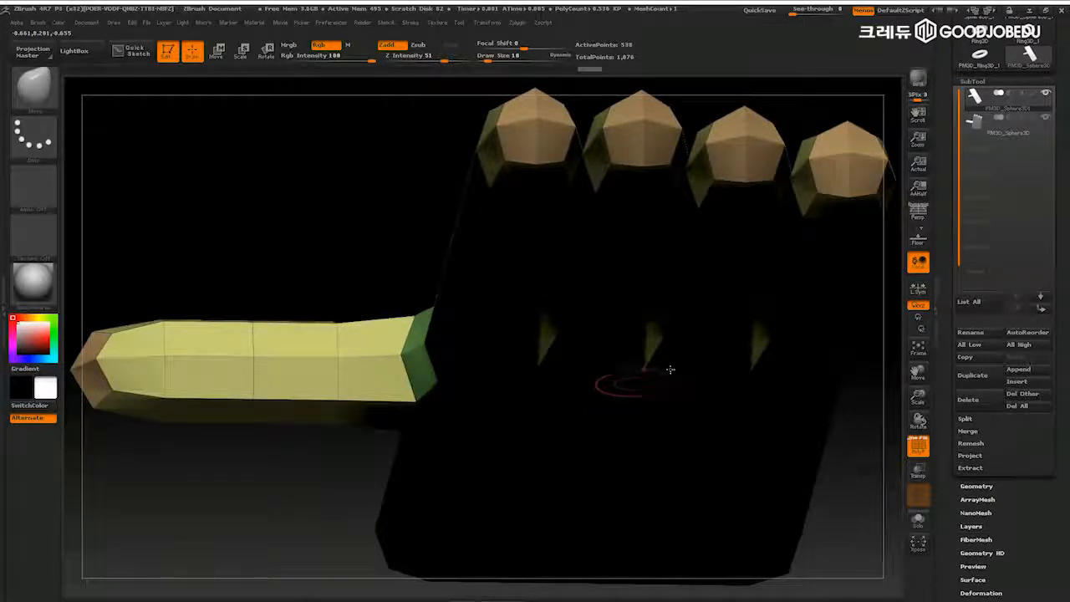
pyautogui.keyDown('alt'); pyautogui.moveTo(870, 474); pyautogui.dragTo(803, 388); pyautogui.keyUp('alt')
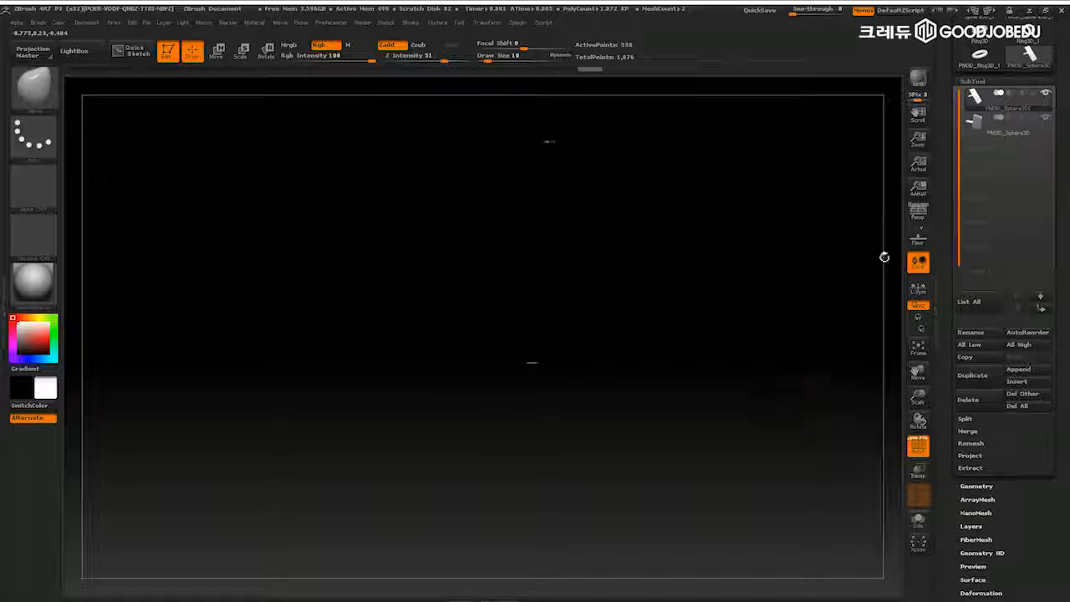
# - Delete the duplicated subtool PM3D_Sphere3D1 and frame the remaining hand
pyautogui.click(987, 126)
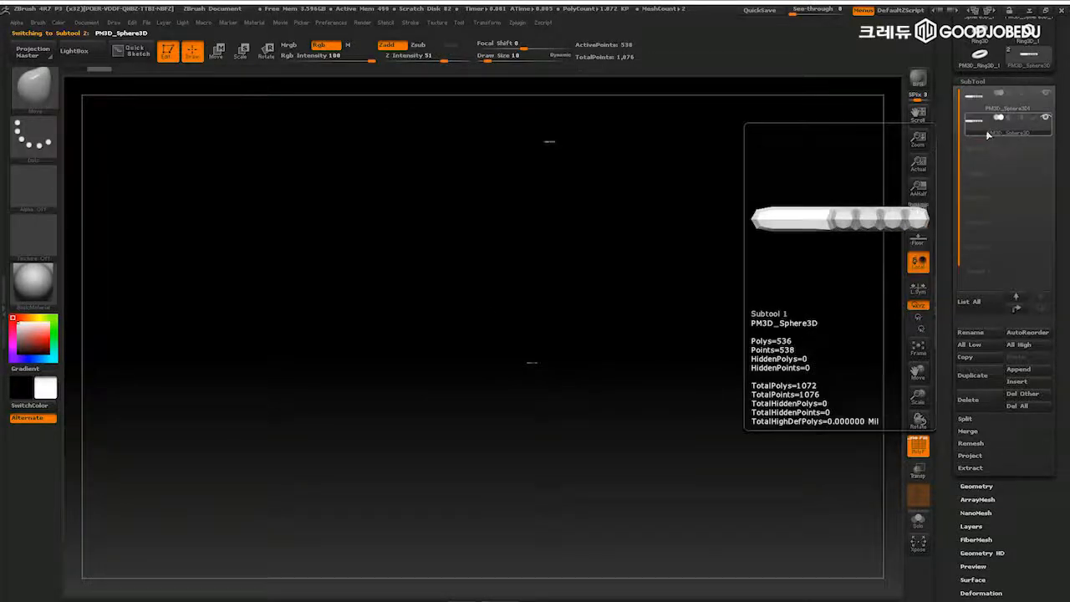
pyautogui.click(987, 110)
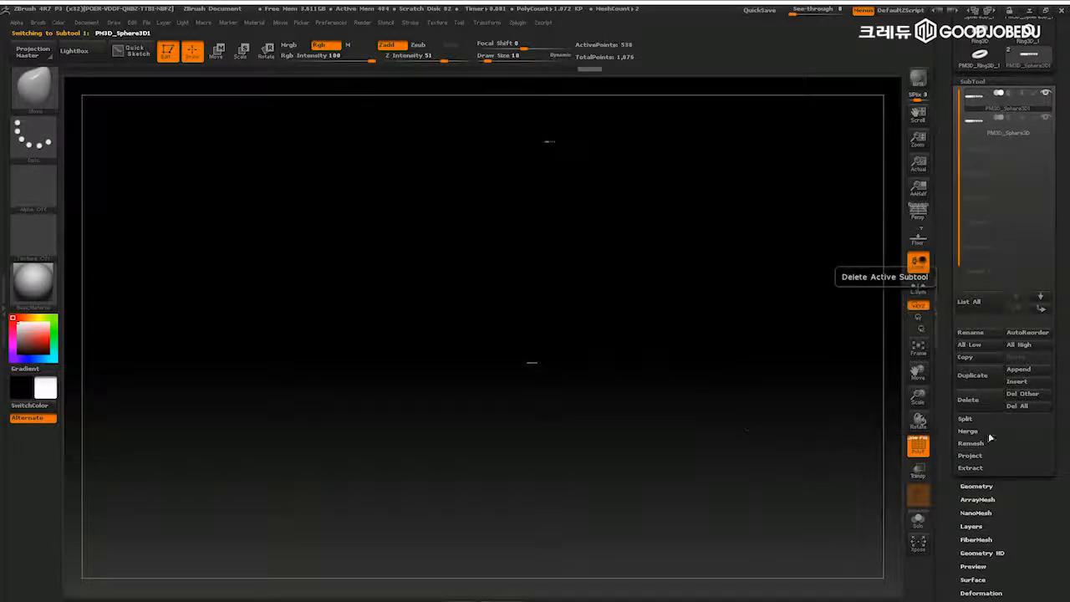
pyautogui.click(979, 402)
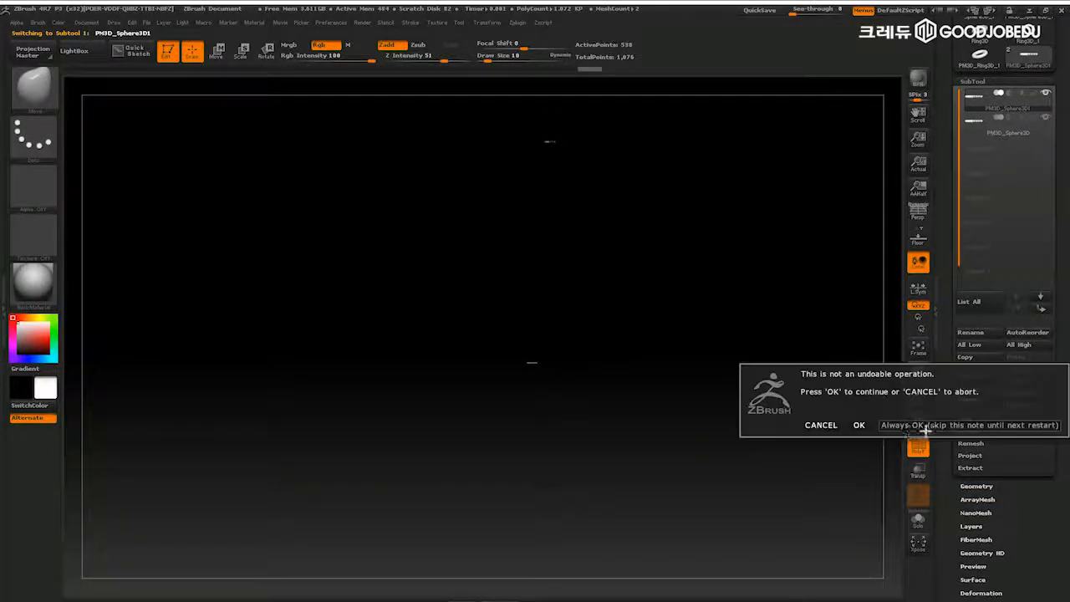
pyautogui.click(857, 426)
pyautogui.press('f')
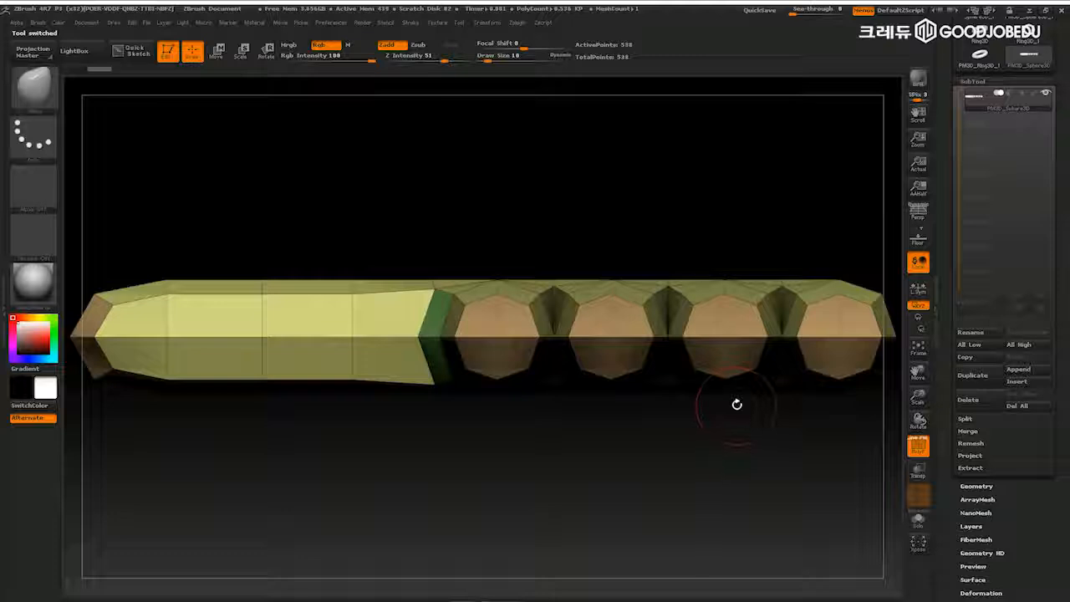
# - Examine the remaining hand while rotating, shrinking and moving it around the canvas
pyautogui.moveTo(735, 404); pyautogui.dragTo(770, 488)
pyautogui.keyDown('alt'); pyautogui.moveTo(841, 202); pyautogui.dragTo(803, 232); pyautogui.keyUp('alt')
pyautogui.keyDown('alt'); pyautogui.moveTo(833, 316); pyautogui.dragTo(766, 259); pyautogui.keyUp('alt')
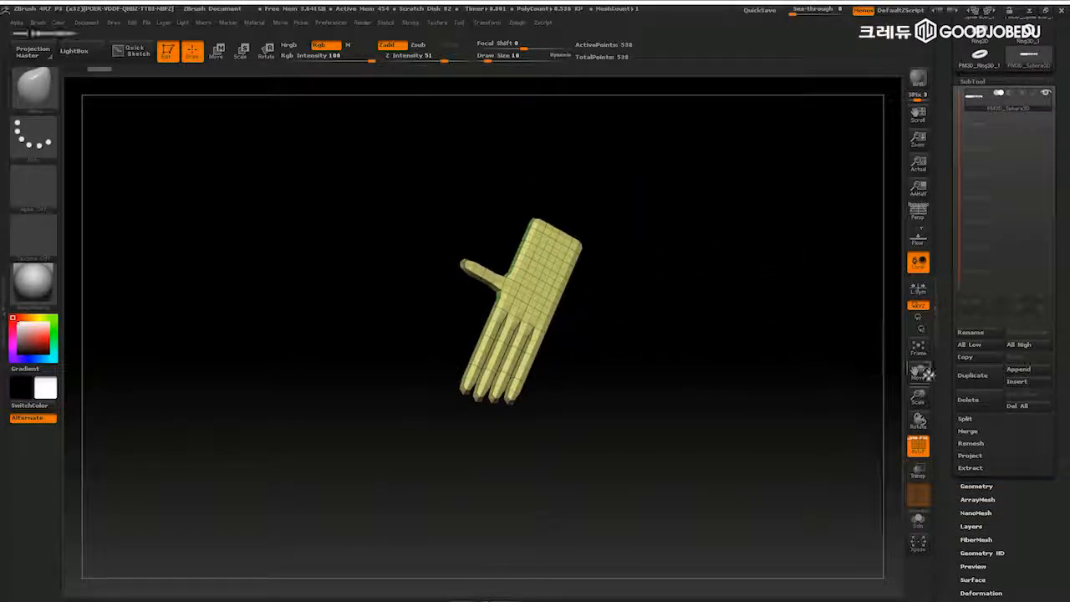
pyautogui.moveTo(919, 372)
pyautogui.mouseDown()
pyautogui.moveTo(829, 292)
pyautogui.moveTo(831, 362)
pyautogui.moveTo(907, 391)
pyautogui.moveTo(910, 341)
pyautogui.moveTo(918, 374)
pyautogui.moveTo(898, 373)
pyautogui.moveTo(917, 373)
pyautogui.moveTo(919, 399)
pyautogui.moveTo(916, 377)
pyautogui.mouseUp()
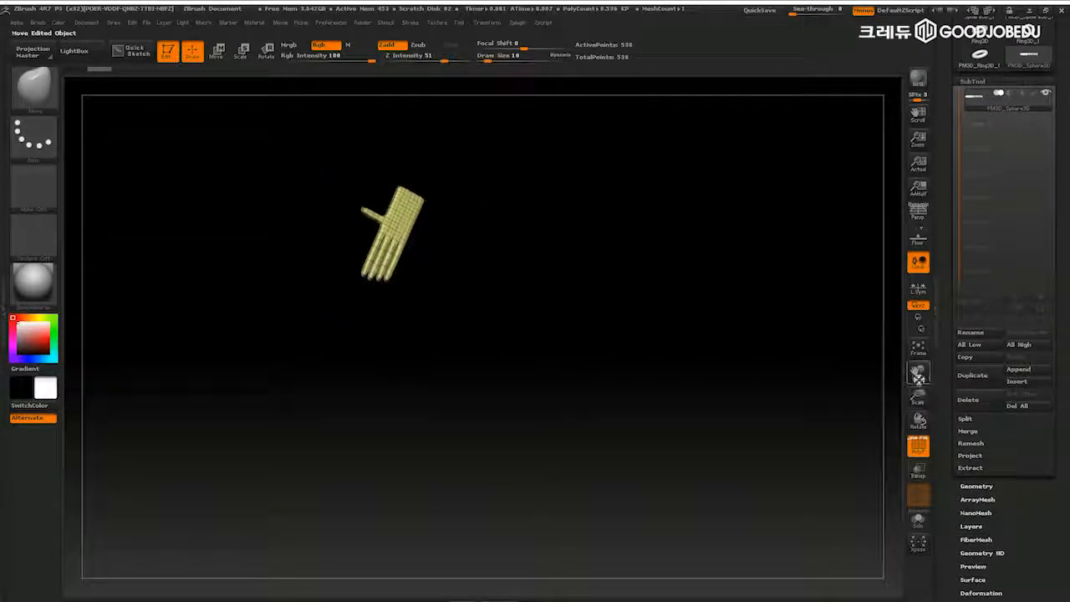
pyautogui.moveTo(795, 406); pyautogui.dragTo(839, 469)
pyautogui.moveTo(727, 423); pyautogui.dragTo(803, 400)
pyautogui.moveTo(747, 354); pyautogui.dragTo(747, 327)
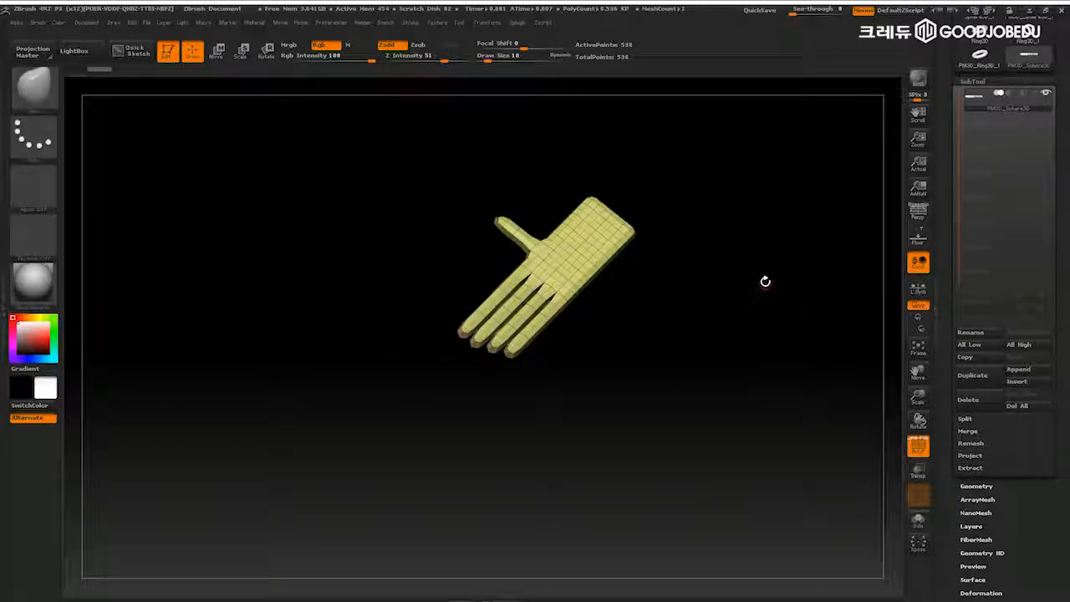
# - Snap the hand to straight orthogonal views, ending with the fingers pointing up and the palm enlarged
pyautogui.press('shift')
pyautogui.keyDown('shift'); pyautogui.moveTo(757, 264); pyautogui.dragTo(796, 356); pyautogui.keyUp('shift')
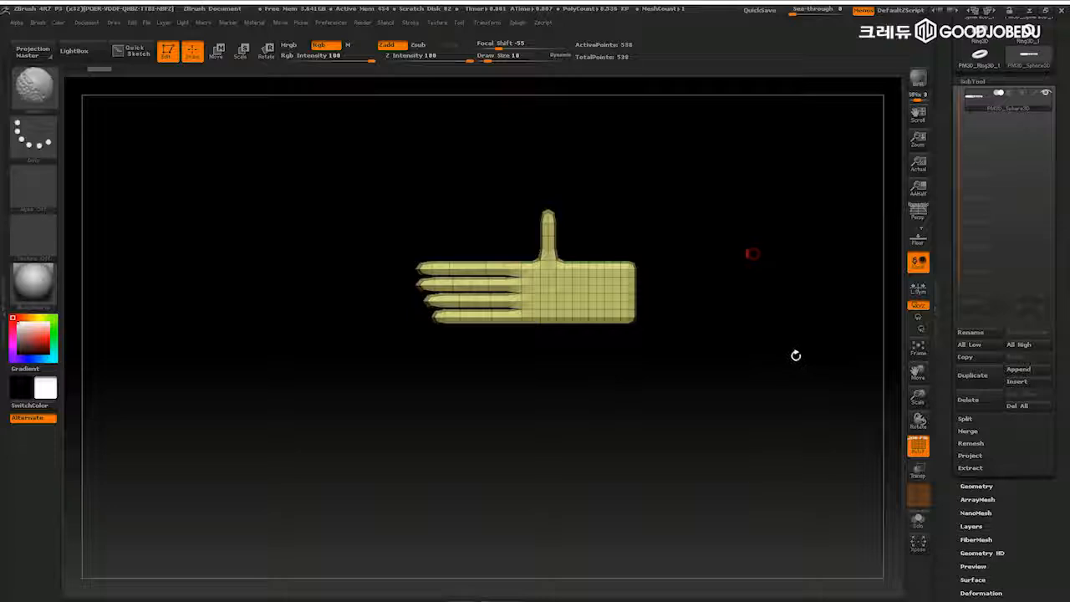
pyautogui.moveTo(757, 222); pyautogui.dragTo(786, 341)
pyautogui.moveTo(793, 303); pyautogui.dragTo(774, 366)
pyautogui.moveTo(766, 315); pyautogui.dragTo(755, 310)
pyautogui.moveTo(749, 257)
pyautogui.keyDown('shift'); pyautogui.mouseDown()
pyautogui.moveTo(787, 344)
pyautogui.moveTo(764, 303)
pyautogui.moveTo(757, 337)
pyautogui.moveTo(785, 368)
pyautogui.moveTo(774, 327)
pyautogui.mouseUp(); pyautogui.keyUp('shift')
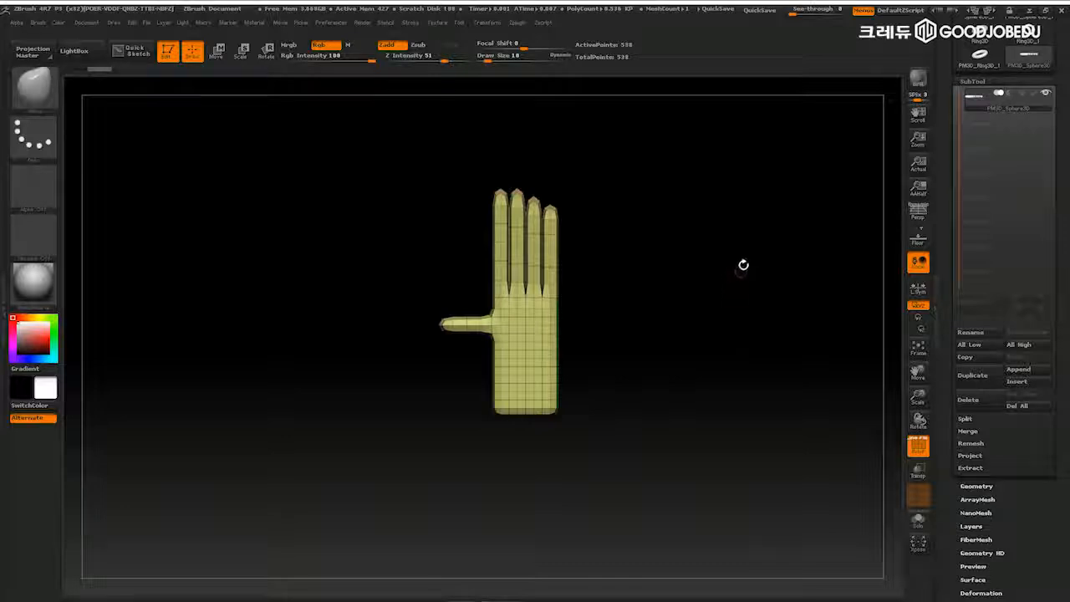
pyautogui.keyDown('alt'); pyautogui.moveTo(735, 339); pyautogui.dragTo(710, 298); pyautogui.keyUp('alt')
pyautogui.keyDown('alt'); pyautogui.moveTo(786, 328); pyautogui.dragTo(836, 313); pyautogui.keyUp('alt')
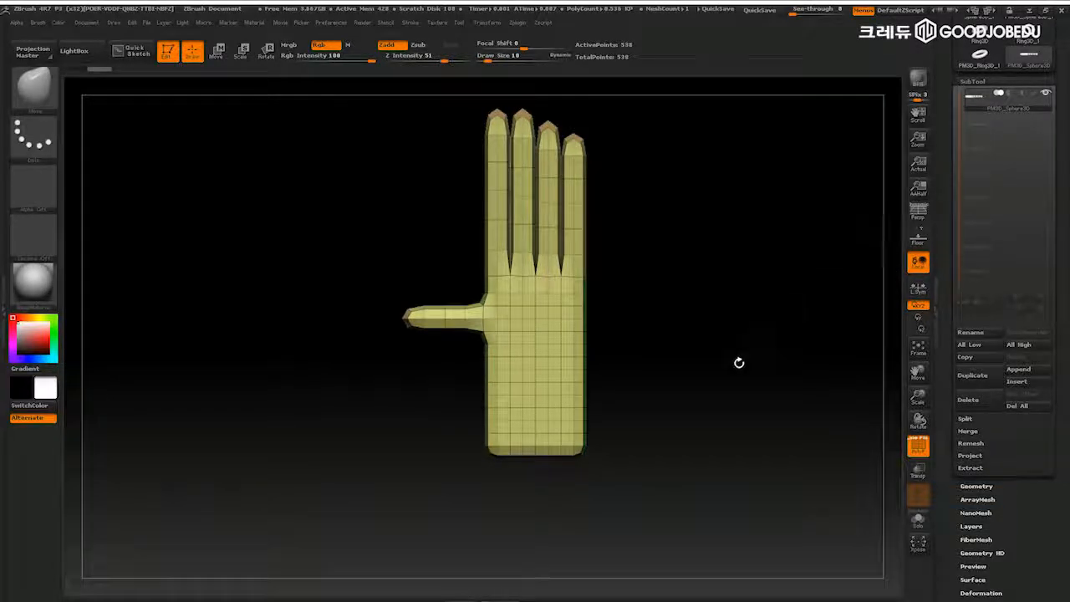
# - Set the brush's Draw Size to 50 and compare the hand with perspective on and off
pyautogui.press('p')
pyautogui.moveTo(745, 351)
pyautogui.mouseDown()
pyautogui.moveTo(754, 335)
pyautogui.moveTo(748, 408)
pyautogui.moveTo(777, 358)
pyautogui.mouseUp()
pyautogui.press('space')
pyautogui.moveTo(769, 273)
pyautogui.mouseDown()
pyautogui.moveTo(793, 331)
pyautogui.moveTo(778, 241)
pyautogui.moveTo(776, 272)
pyautogui.moveTo(800, 294)
pyautogui.moveTo(807, 356)
pyautogui.moveTo(805, 340)
pyautogui.moveTo(791, 359)
pyautogui.moveTo(802, 362)
pyautogui.mouseUp()
pyautogui.press('space')
pyautogui.click(776, 358)
pyautogui.press('super')
pyautogui.press('super')
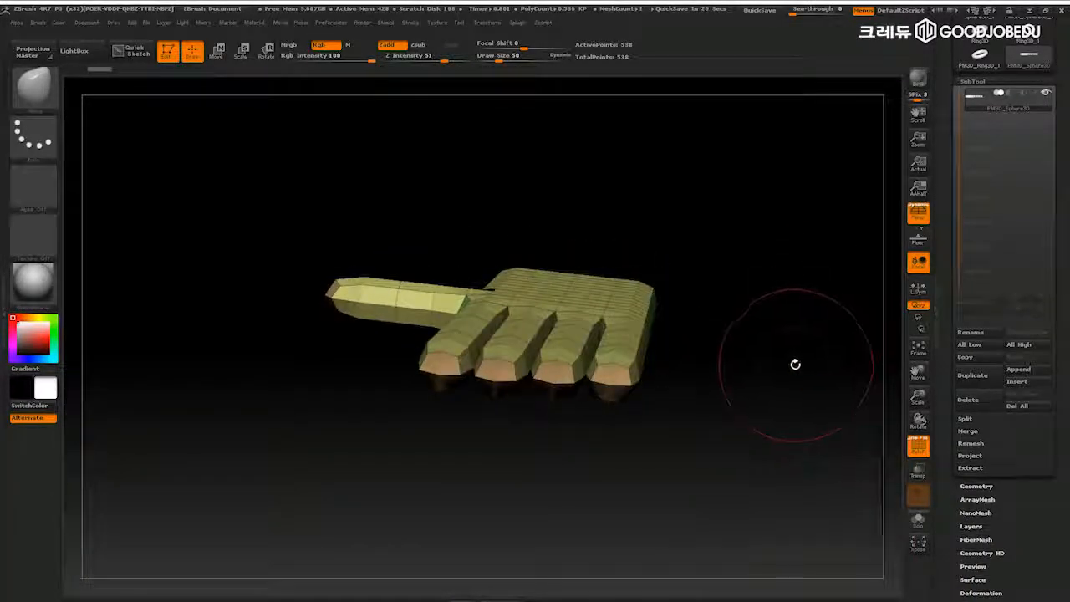
pyautogui.press('p')
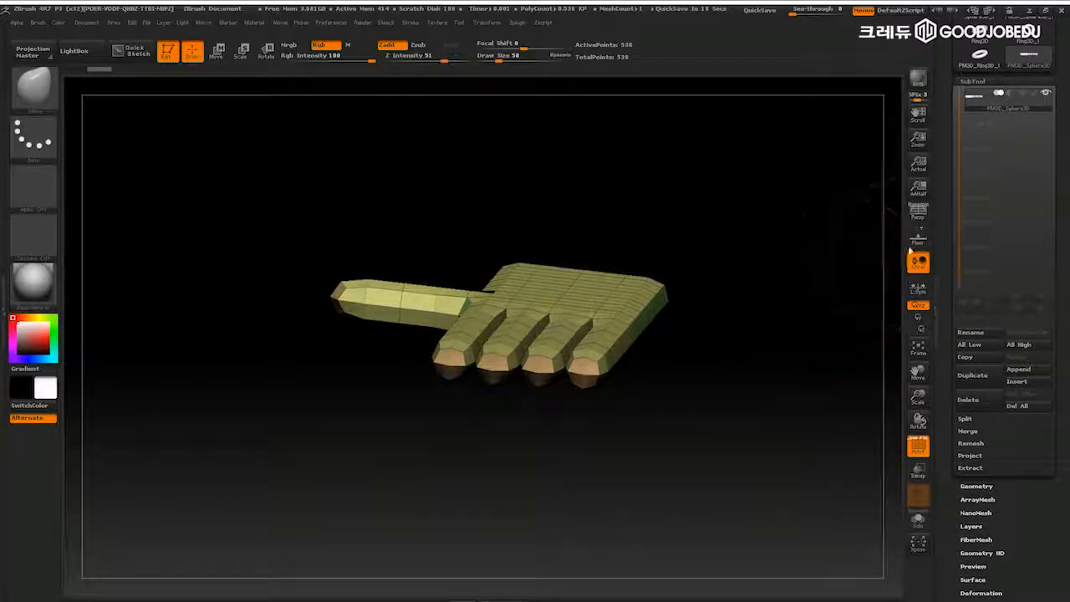
# - Divide the hand mesh three more times to smooth the fingers, thumb and palm
pyautogui.moveTo(788, 372)
pyautogui.mouseDown()
pyautogui.moveTo(783, 308)
pyautogui.moveTo(796, 307)
pyautogui.moveTo(807, 358)
pyautogui.moveTo(777, 284)
pyautogui.mouseUp()
pyautogui.keyDown('alt'); pyautogui.moveTo(807, 348); pyautogui.dragTo(782, 280); pyautogui.keyUp('alt')
pyautogui.keyDown('alt'); pyautogui.moveTo(800, 313); pyautogui.dragTo(798, 343); pyautogui.keyUp('alt')
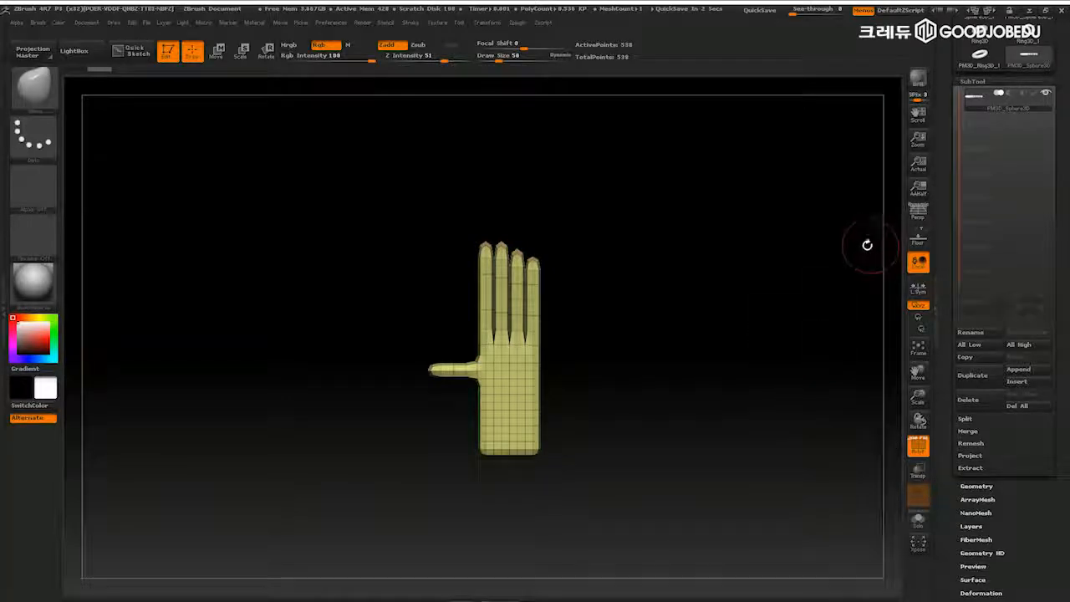
pyautogui.moveTo(790, 309)
pyautogui.mouseDown()
pyautogui.moveTo(783, 350)
pyautogui.moveTo(781, 318)
pyautogui.mouseUp()
pyautogui.moveTo(771, 414)
pyautogui.mouseDown()
pyautogui.moveTo(762, 359)
pyautogui.moveTo(763, 472)
pyautogui.moveTo(772, 390)
pyautogui.moveTo(772, 411)
pyautogui.moveTo(798, 430)
pyautogui.moveTo(786, 396)
pyautogui.moveTo(808, 401)
pyautogui.moveTo(803, 392)
pyautogui.mouseUp()
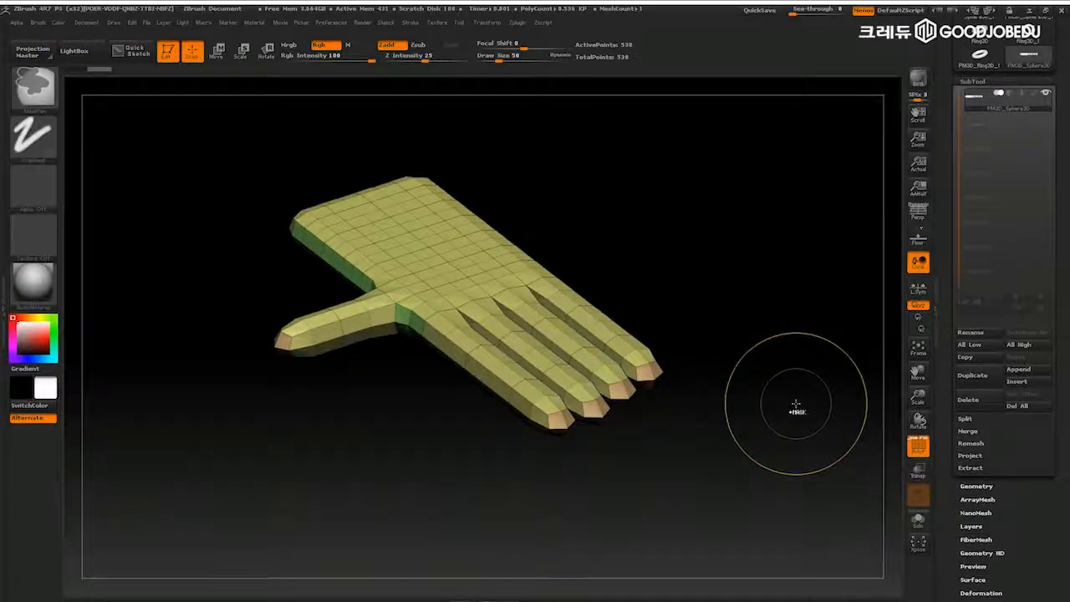
pyautogui.hotkey('ctrl', 'd')
pyautogui.hotkey('ctrl', 'd')
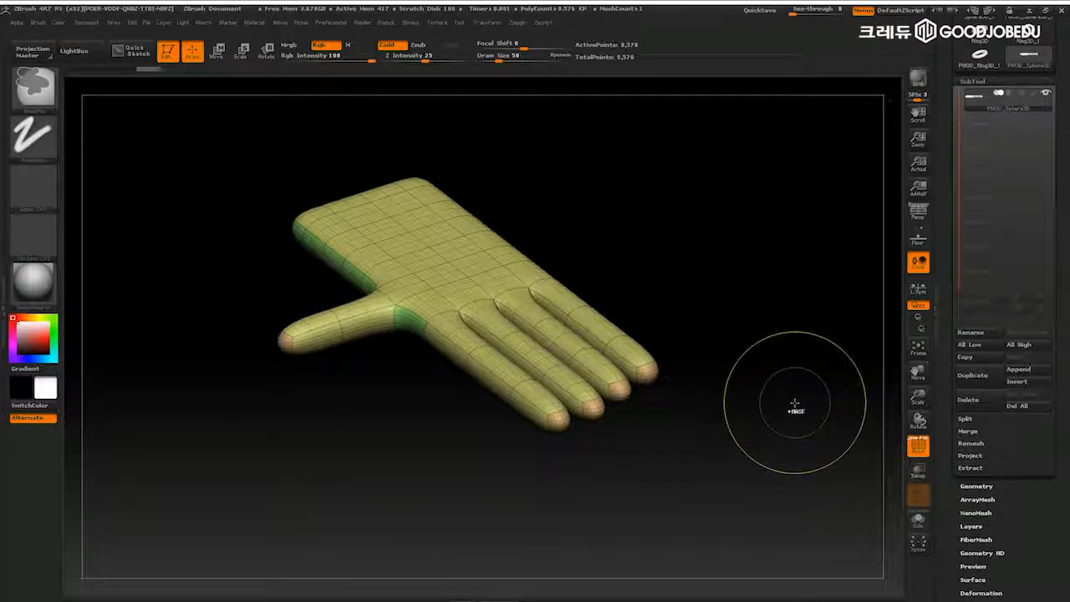
pyautogui.hotkey('ctrl', 'd')
pyautogui.moveTo(801, 405); pyautogui.dragTo(792, 376)
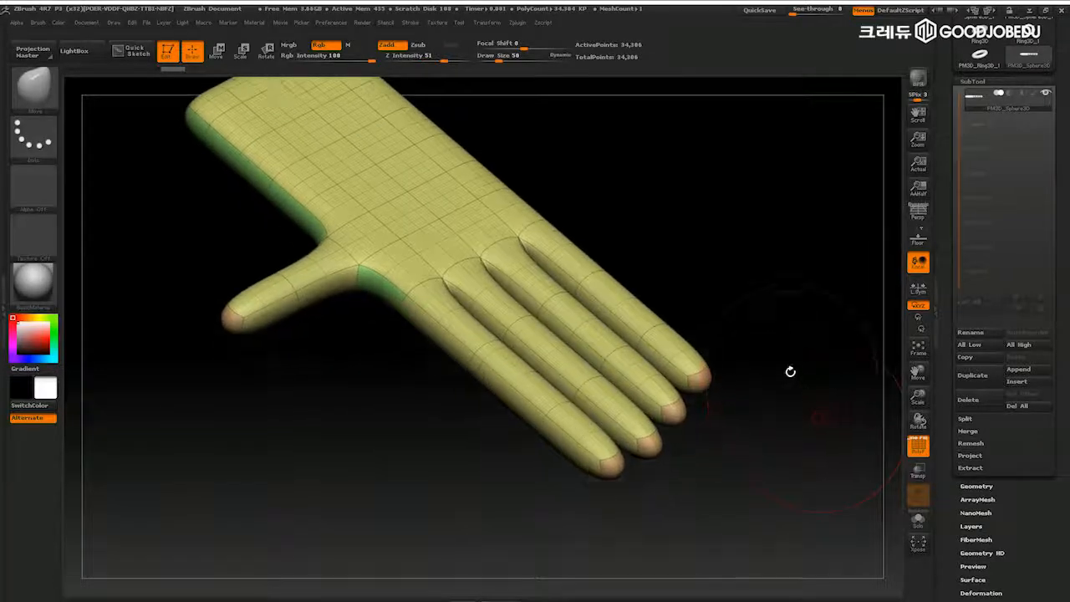
# - Open the Geometry subdivision settings for the hand mesh
pyautogui.moveTo(948, 250); pyautogui.dragTo(952, 379)
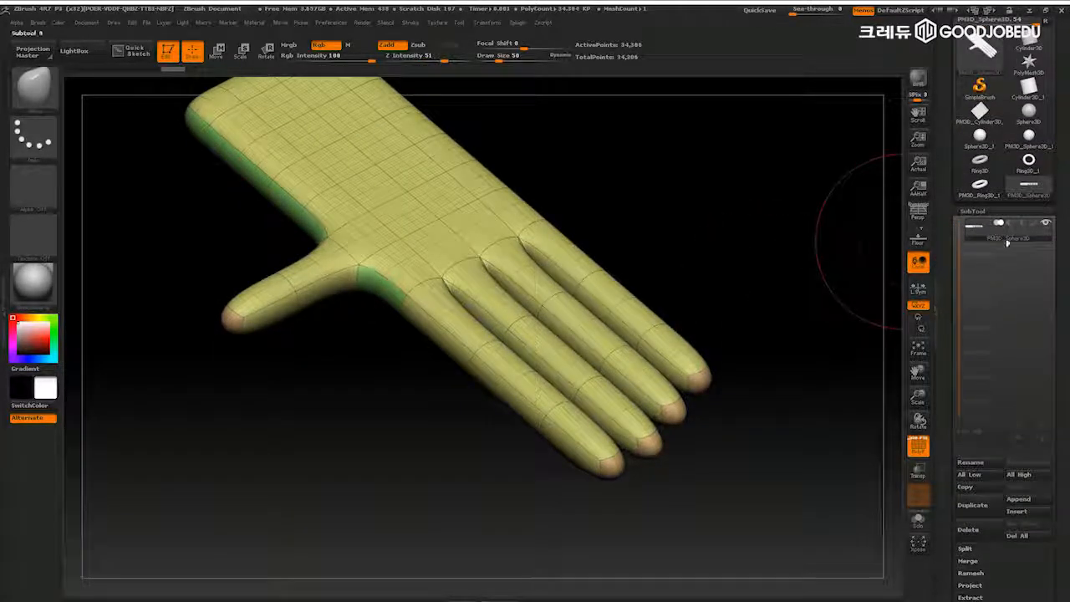
pyautogui.moveTo(976, 235)
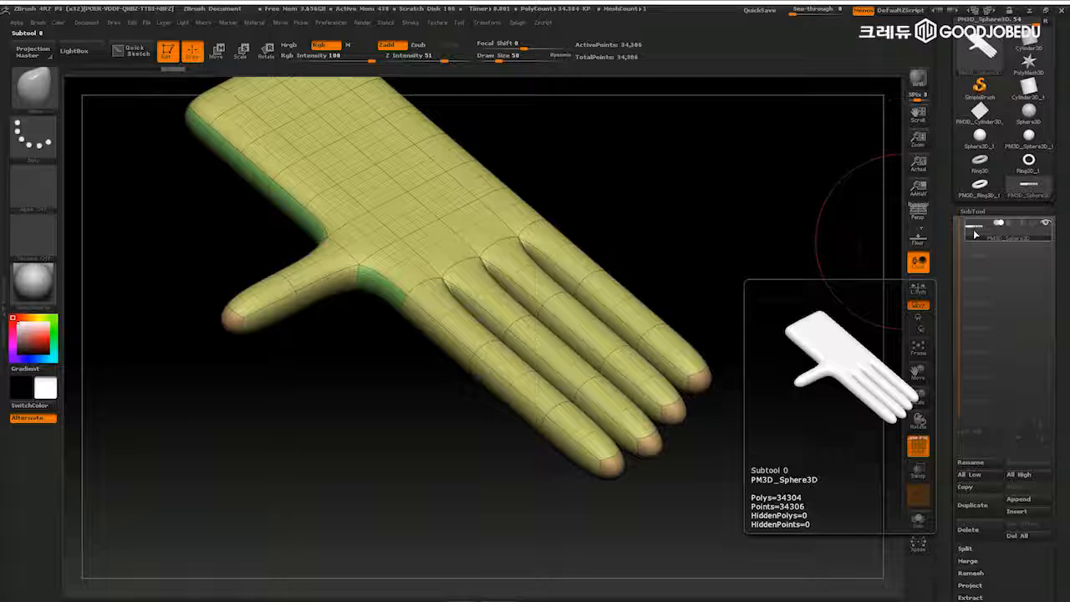
pyautogui.moveTo(951, 298); pyautogui.dragTo(945, 172)
pyautogui.click(968, 249)
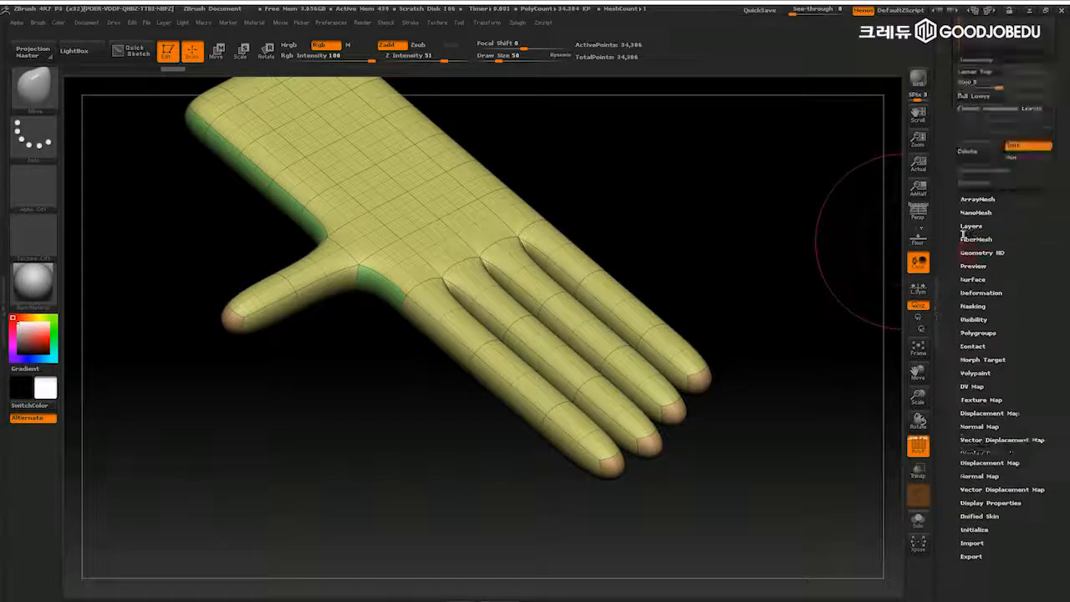
pyautogui.moveTo(953, 135); pyautogui.dragTo(951, 179)
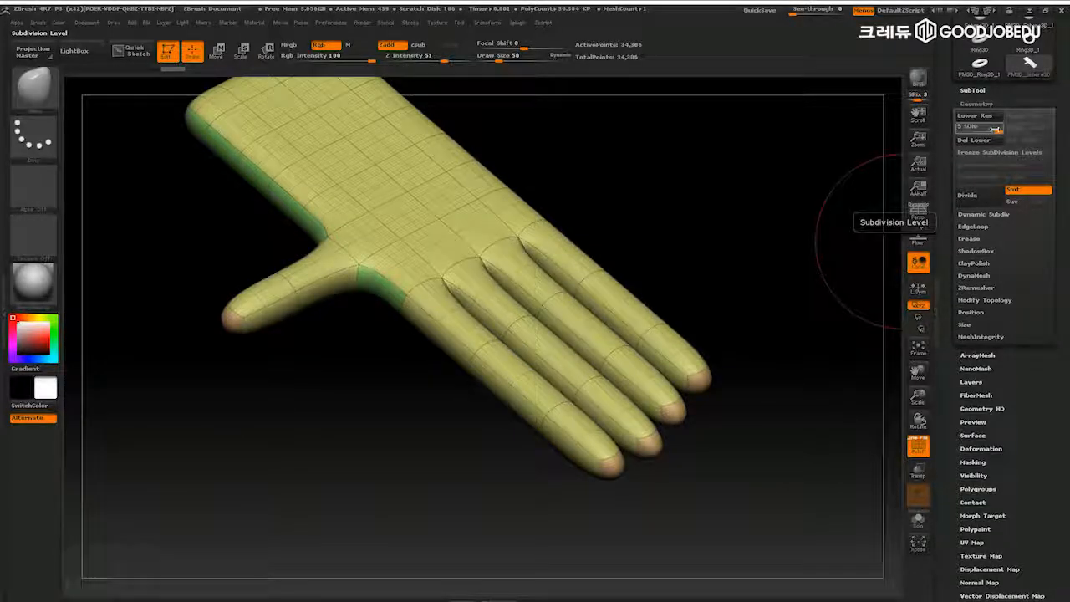
# - Compare the hand at subdivision levels 1, 2 and 5, then examine it from several angles at level 5
pyautogui.moveTo(993, 130); pyautogui.dragTo(958, 131)
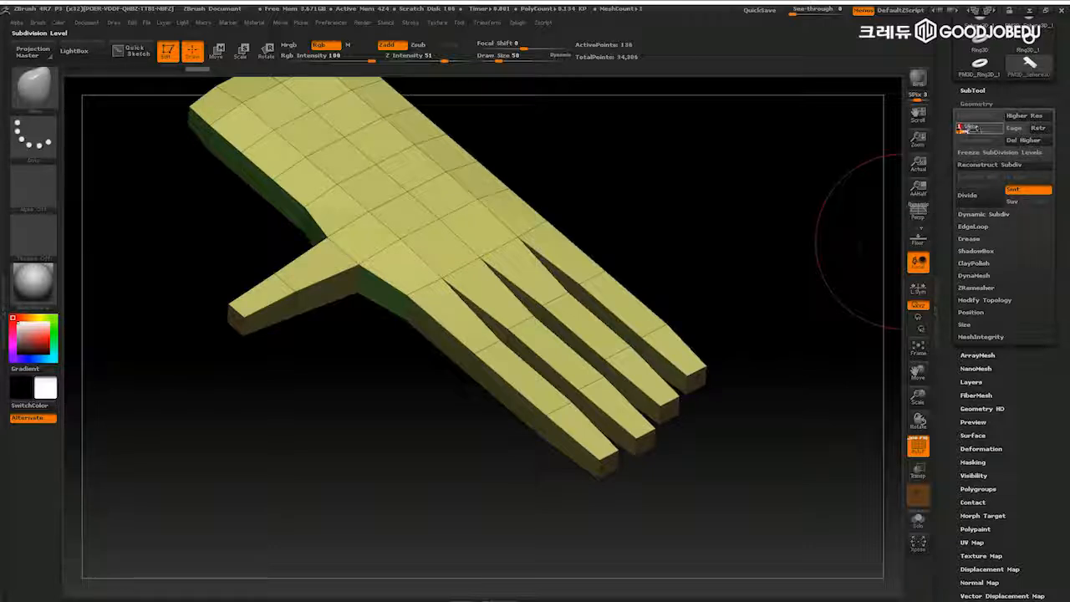
pyautogui.moveTo(961, 130); pyautogui.dragTo(973, 129)
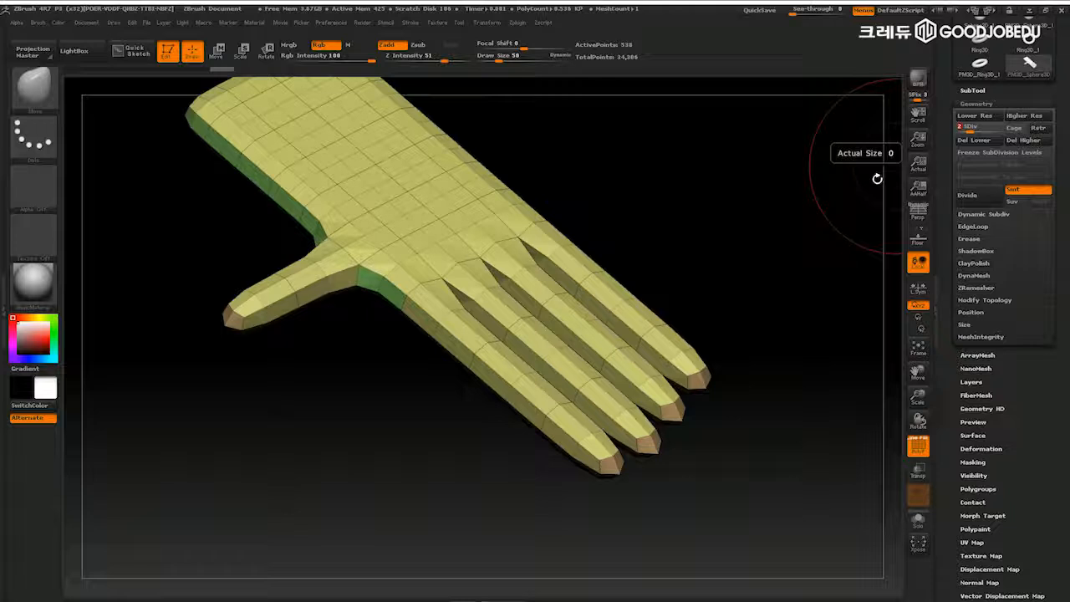
pyautogui.click(995, 129)
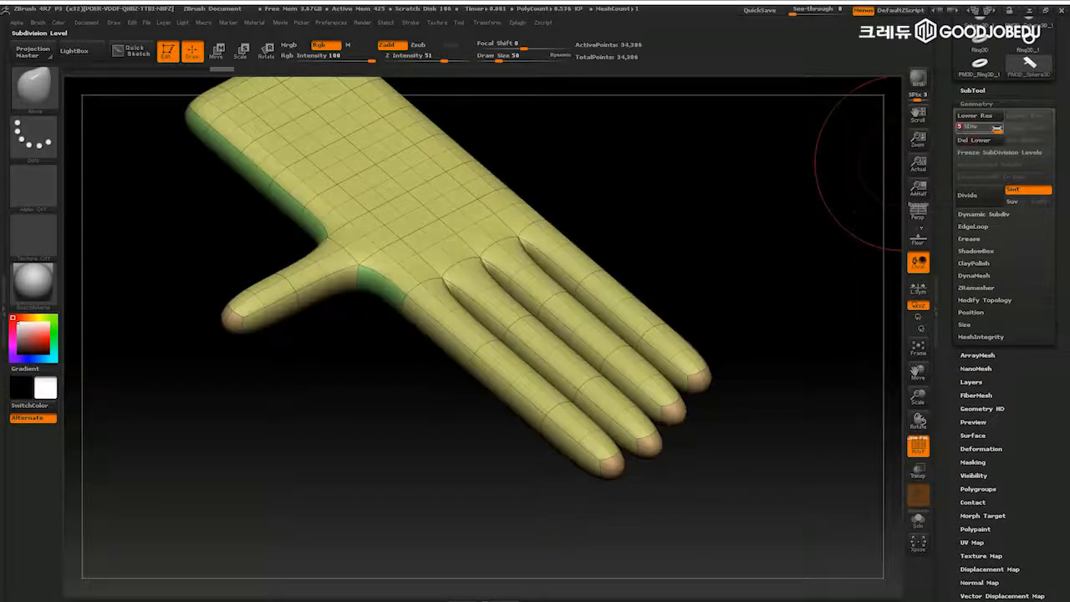
pyautogui.click(959, 130)
pyautogui.moveTo(808, 267); pyautogui.dragTo(789, 205)
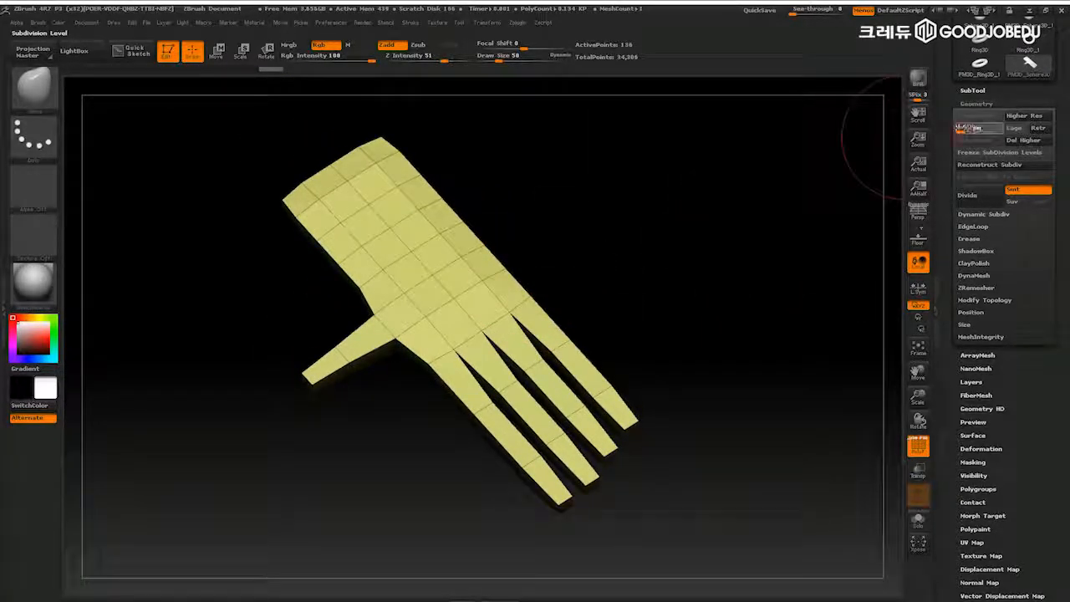
pyautogui.moveTo(986, 128); pyautogui.dragTo(1000, 127)
pyautogui.moveTo(795, 282)
pyautogui.mouseDown()
pyautogui.moveTo(805, 262)
pyautogui.moveTo(816, 271)
pyautogui.moveTo(805, 256)
pyautogui.moveTo(805, 275)
pyautogui.moveTo(794, 224)
pyautogui.moveTo(816, 260)
pyautogui.moveTo(803, 281)
pyautogui.moveTo(795, 273)
pyautogui.mouseUp()
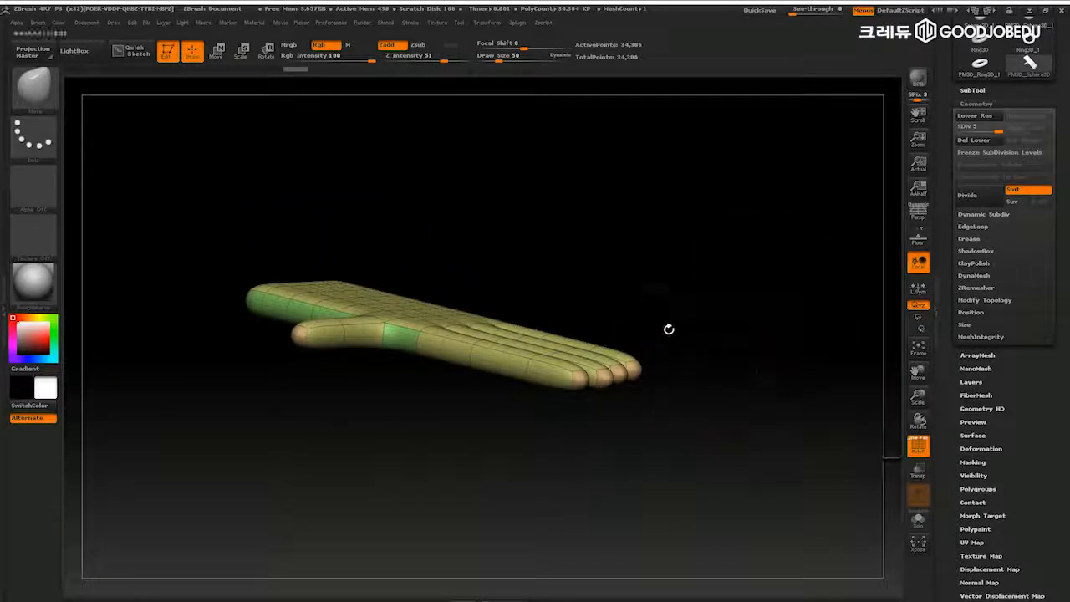
pyautogui.moveTo(661, 339); pyautogui.dragTo(623, 415)
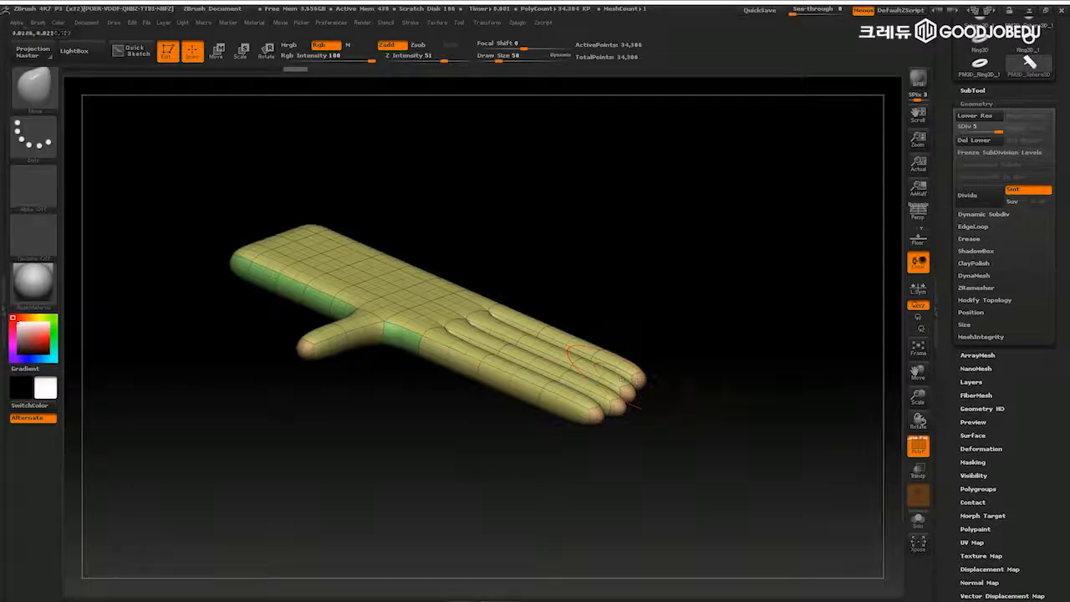
pyautogui.moveTo(711, 311); pyautogui.dragTo(756, 312)
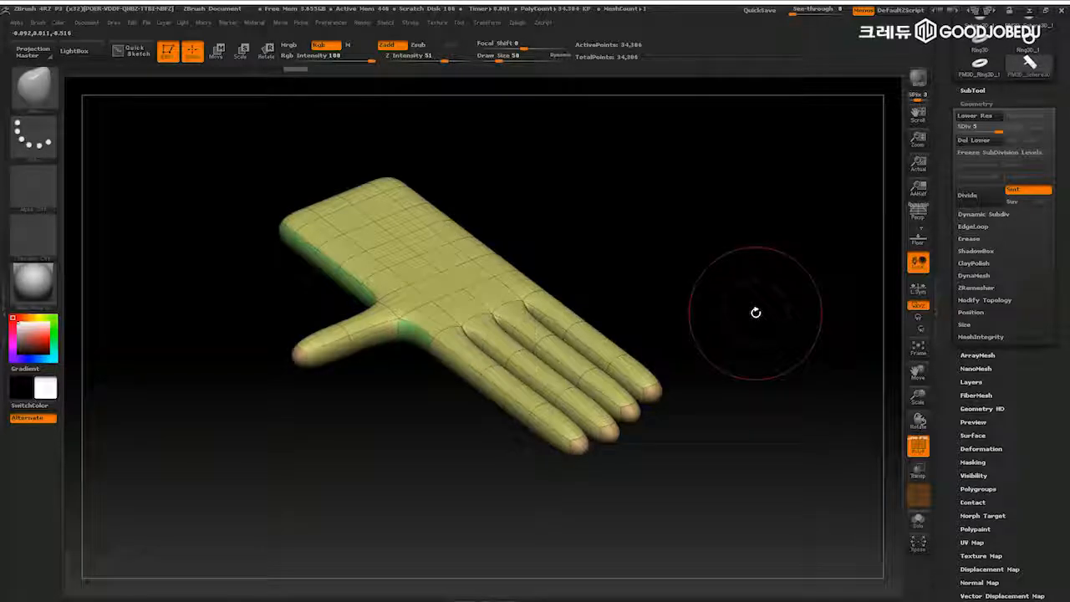
pyautogui.moveTo(764, 335); pyautogui.dragTo(803, 226)
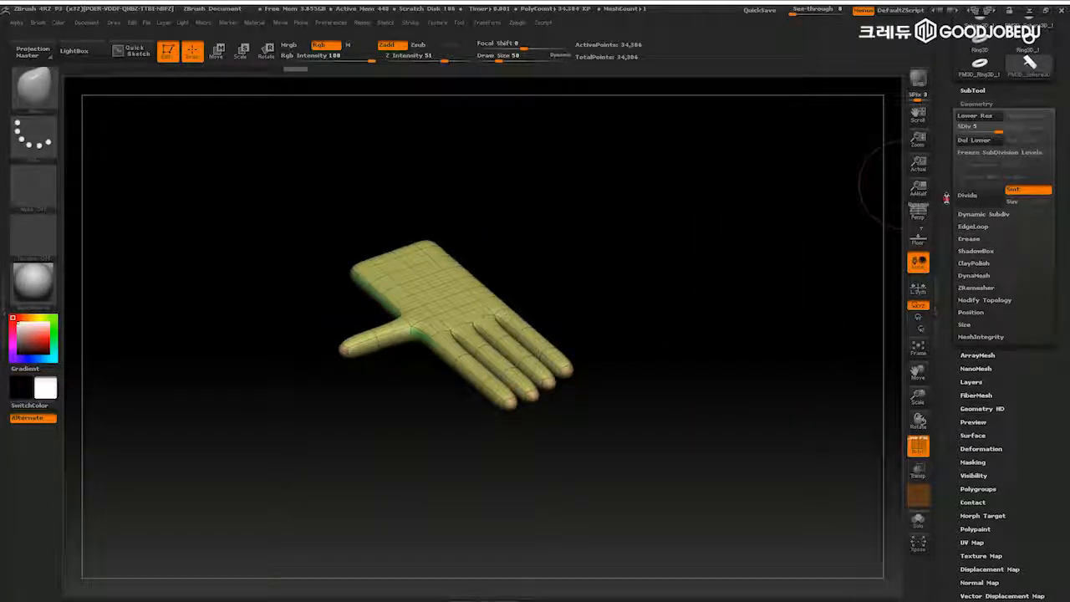
# - Look at the hand's SubTool list and return to its Geometry settings
pyautogui.scroll(3, 953, 199)
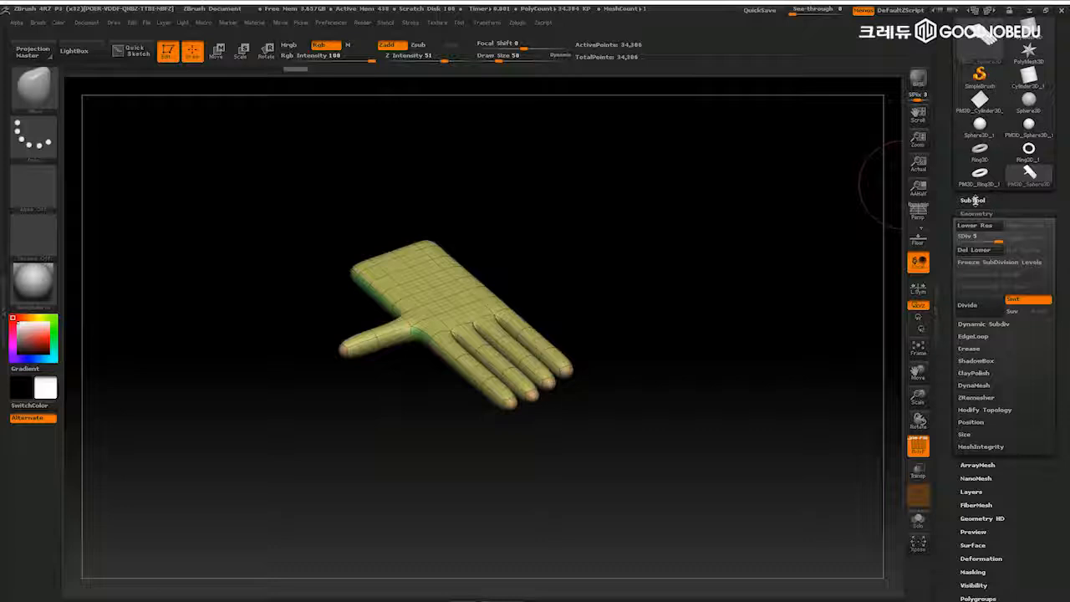
pyautogui.click(971, 200)
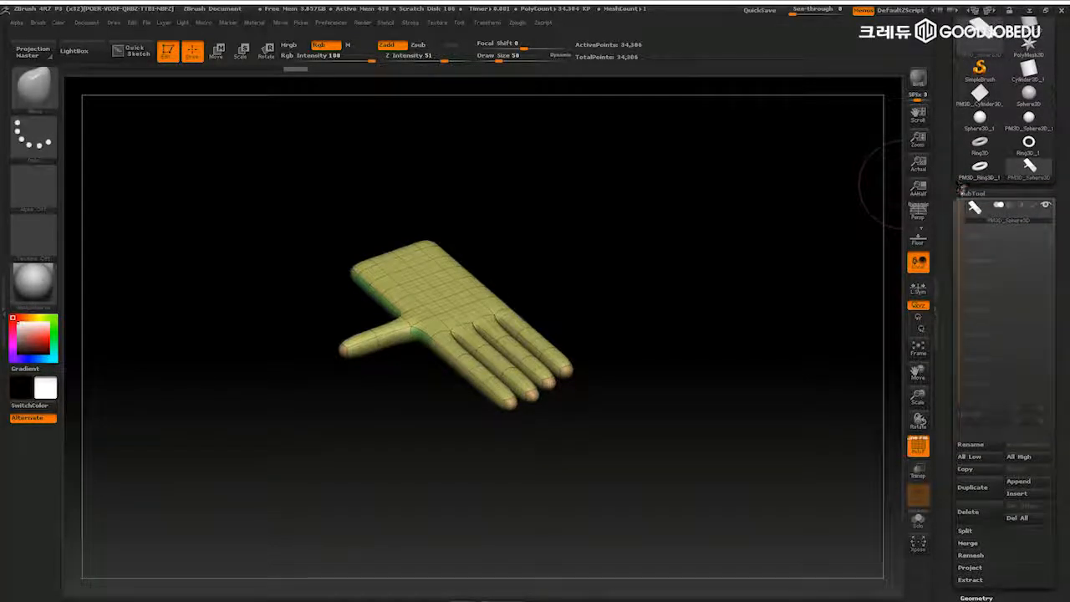
pyautogui.click(965, 193)
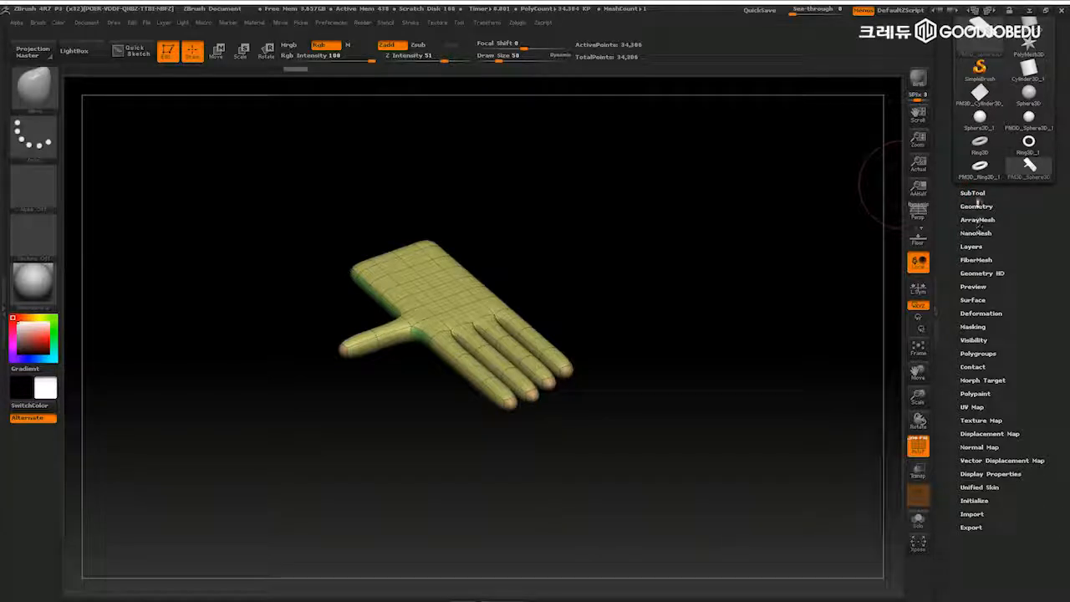
pyautogui.click(976, 206)
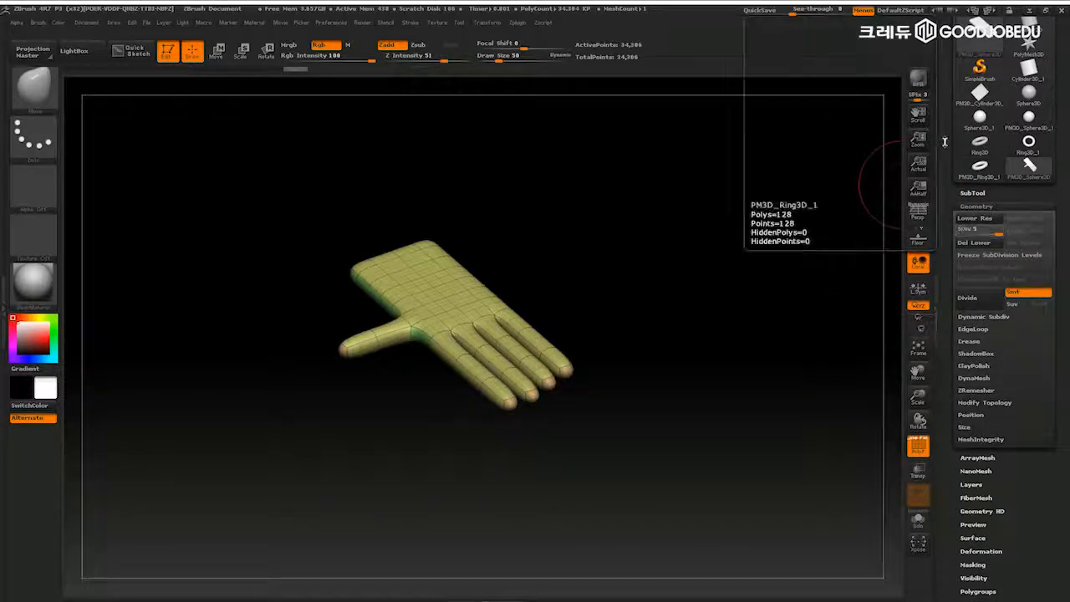
pyautogui.moveTo(952, 104); pyautogui.dragTo(956, 182)
# - Divide the hand mesh three more times, up to subdivision level 8
pyautogui.moveTo(986, 108)
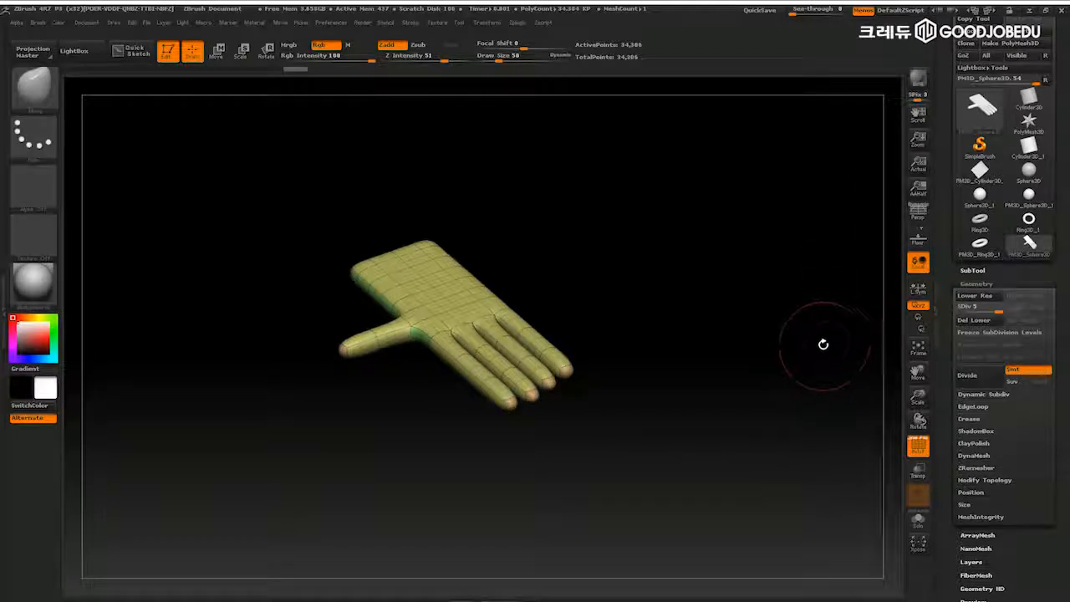
pyautogui.hotkey('ctrl', 'd')
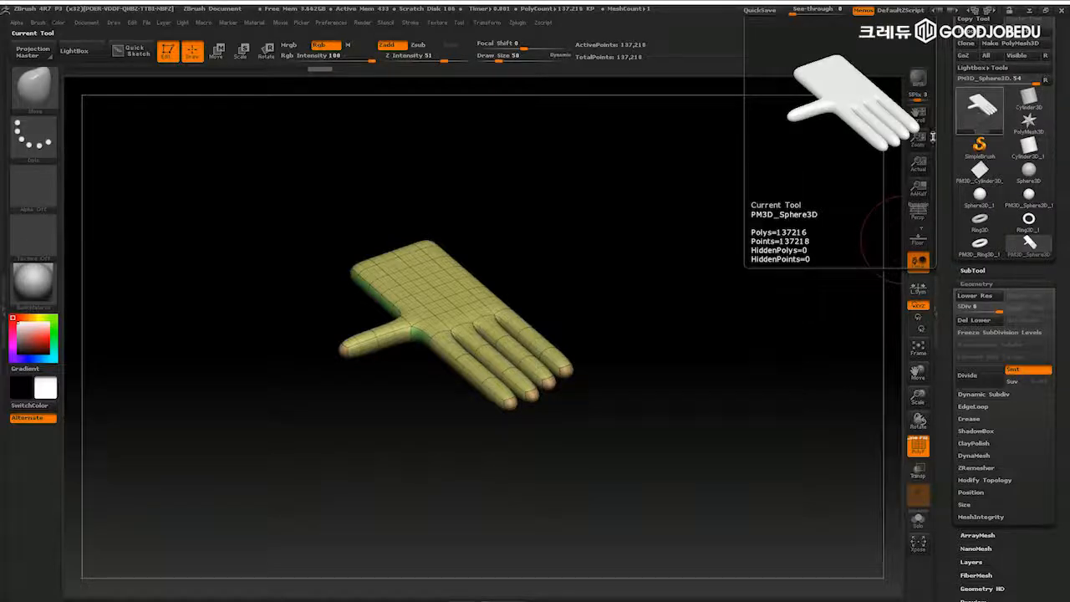
pyautogui.press('b')
pyautogui.press('c')
pyautogui.press('b')
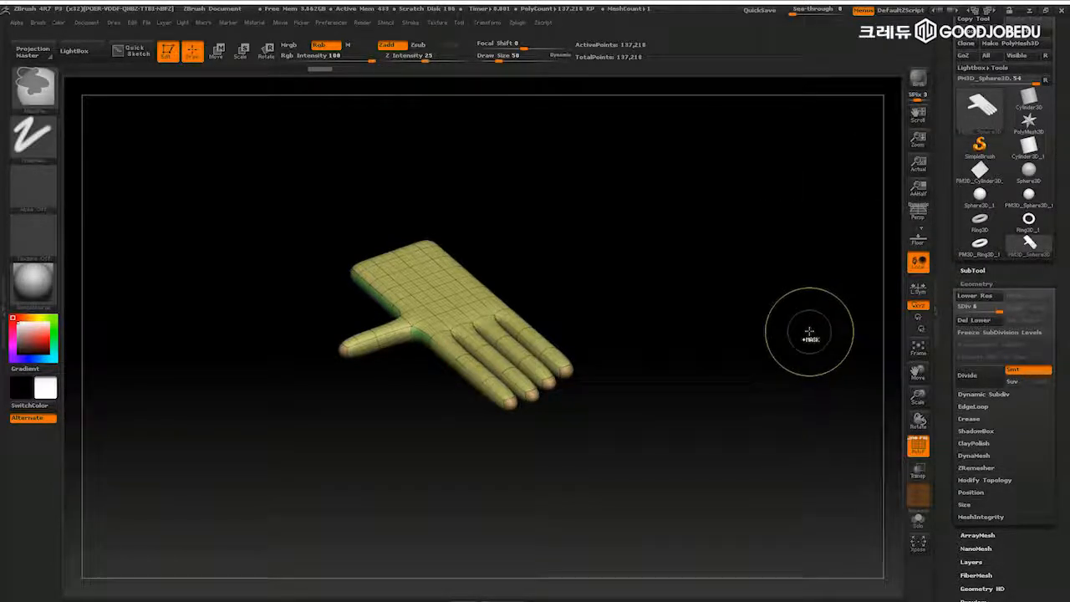
pyautogui.hotkey('ctrl', 'd')
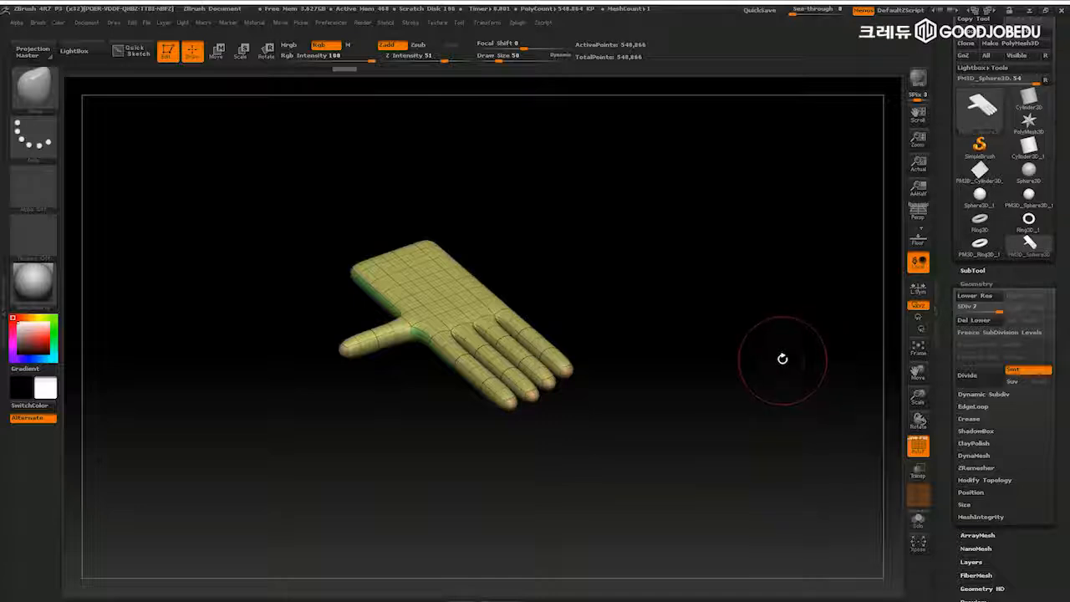
pyautogui.hotkey('ctrl', 'd')
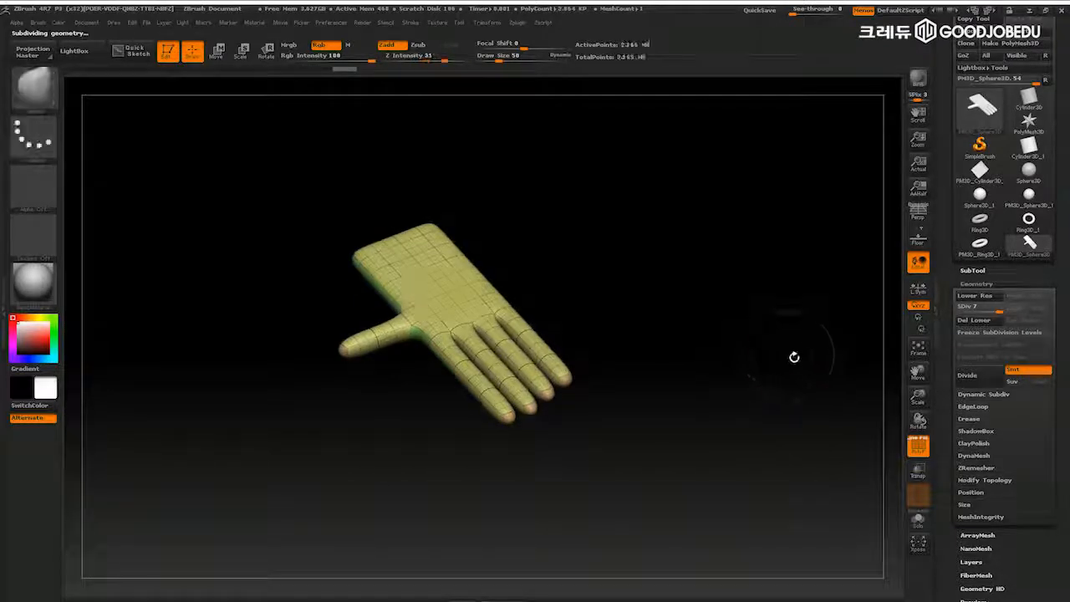
pyautogui.keyDown('alt'); pyautogui.moveTo(819, 318); pyautogui.dragTo(828, 298); pyautogui.keyUp('alt')
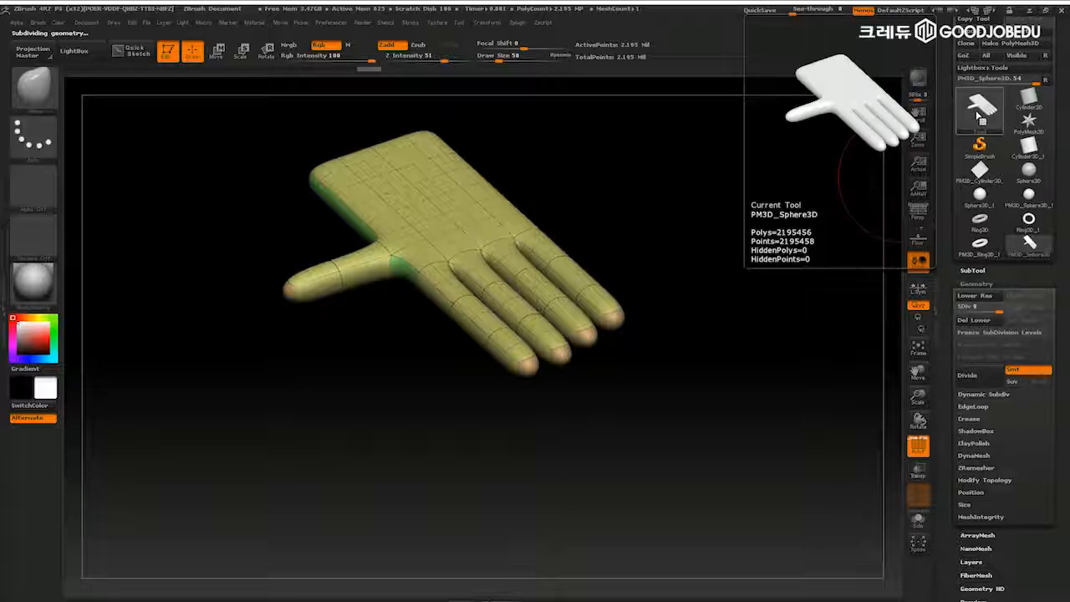
# - Step the hand down through its subdivision levels to level 1 and examine the blocky base mesh
pyautogui.press('shift')
pyautogui.hotkey('shift', 'd')
pyautogui.hotkey('shift', 'd')
pyautogui.hotkey('shift', 'd')
pyautogui.hotkey('shift', 'd')
pyautogui.hotkey('shift', 'd')
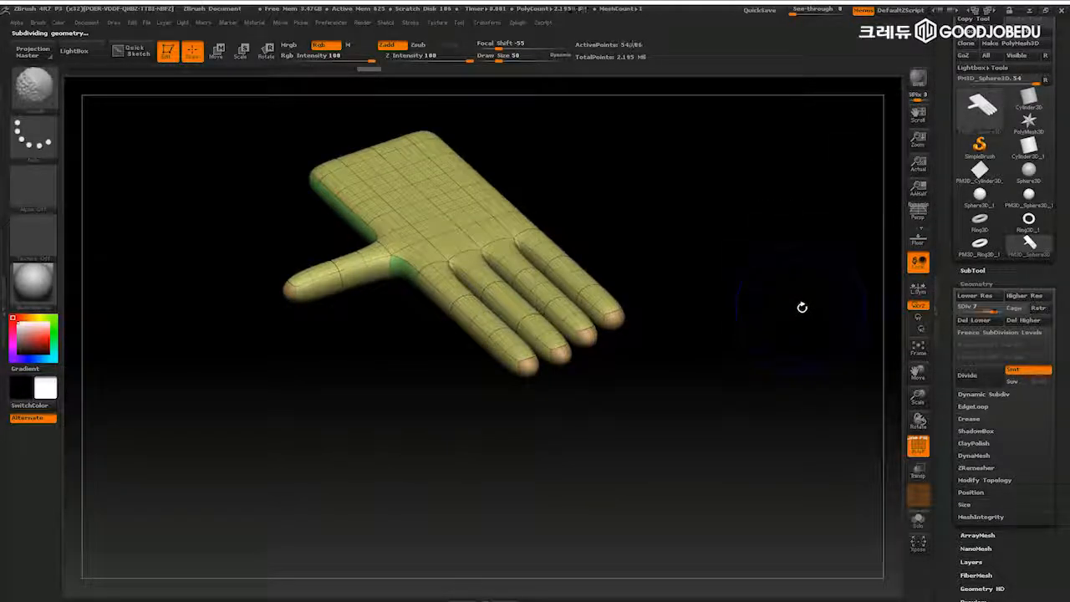
pyautogui.hotkey('shift', 'd')
pyautogui.hotkey('shift', 'd')
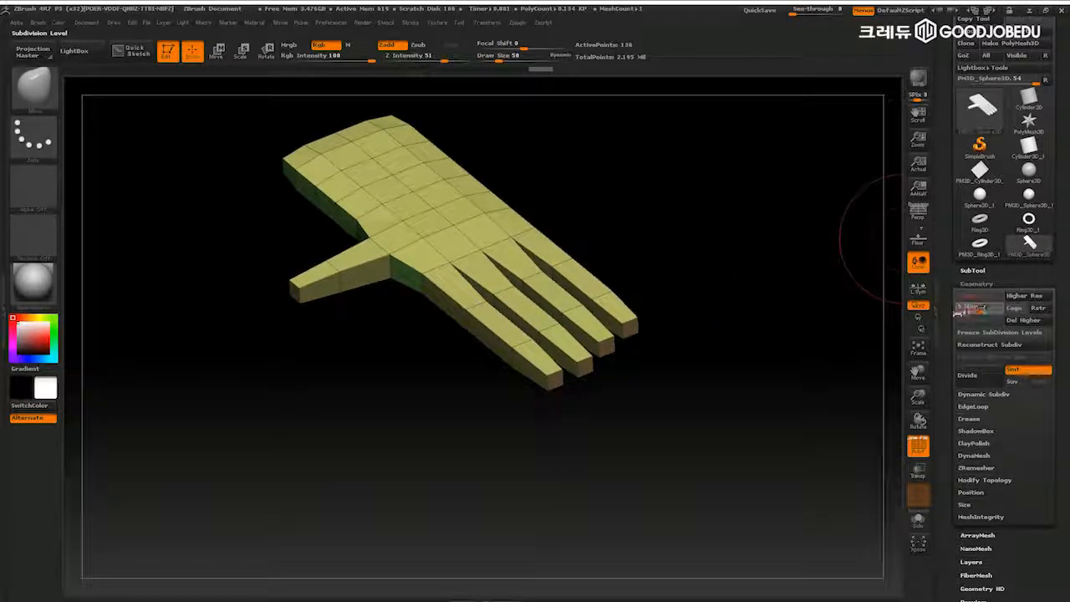
pyautogui.moveTo(840, 358); pyautogui.dragTo(777, 179)
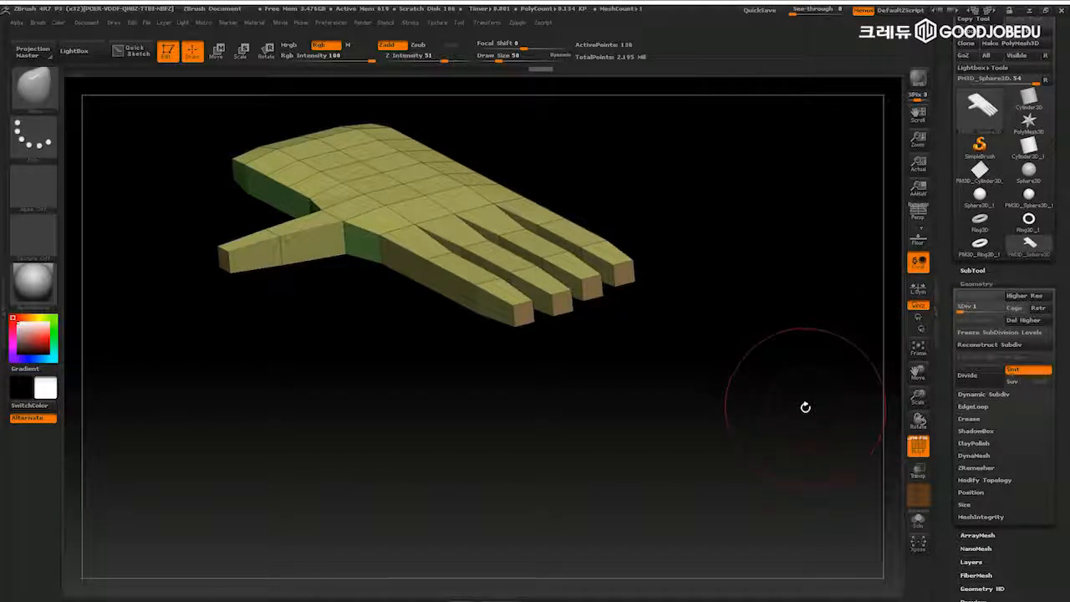
# - Step the hand back up through its subdivision levels to level 8 and examine the smooth mesh
pyautogui.hotkey('ctrl', 'd')
pyautogui.hotkey('ctrl', 'd')
pyautogui.hotkey('ctrl', 'd')
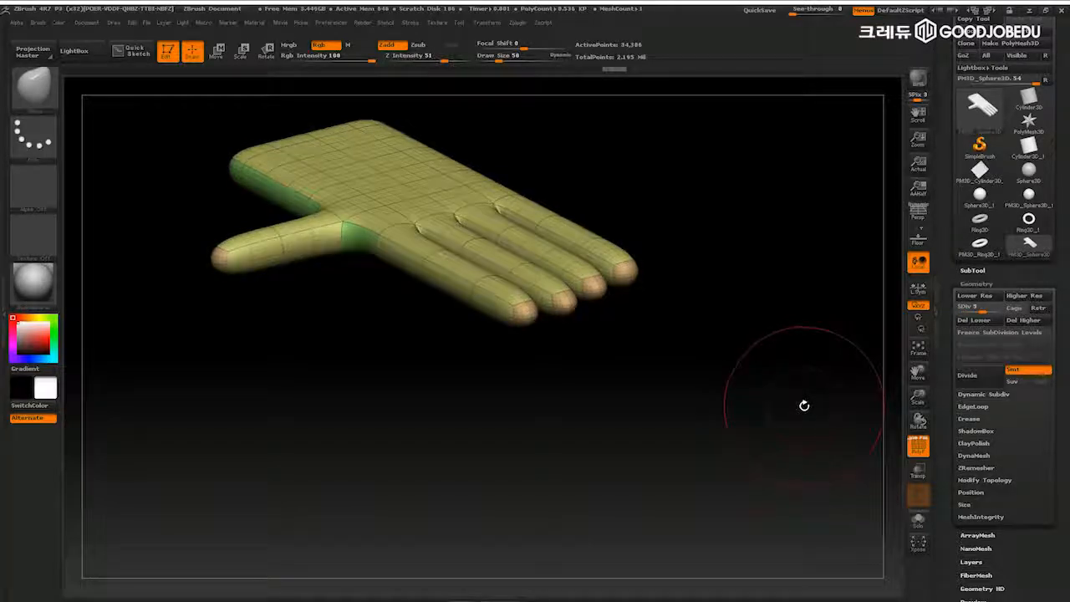
pyautogui.hotkey('ctrl', 'd')
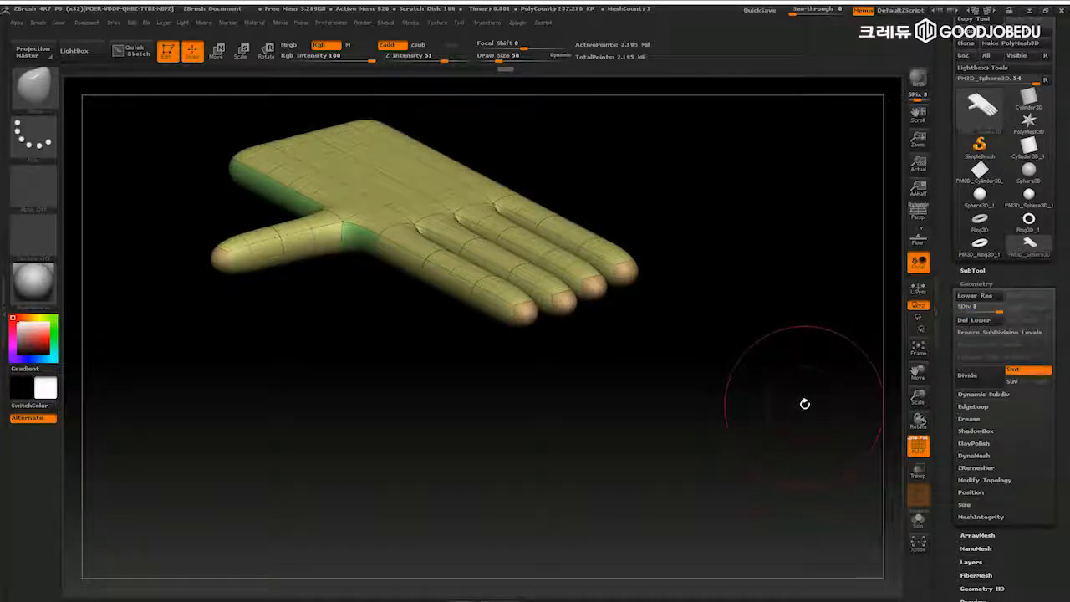
pyautogui.moveTo(780, 344); pyautogui.dragTo(795, 363)
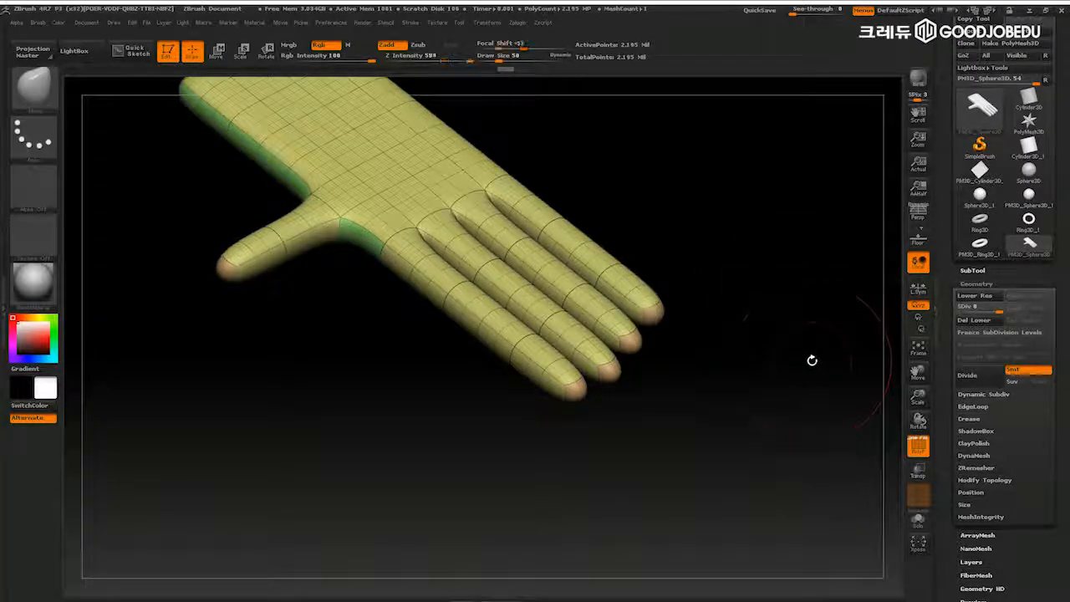
# - Lower the hand to subdivision level 1, then set it to level 2
pyautogui.hotkey('shift', 'd')
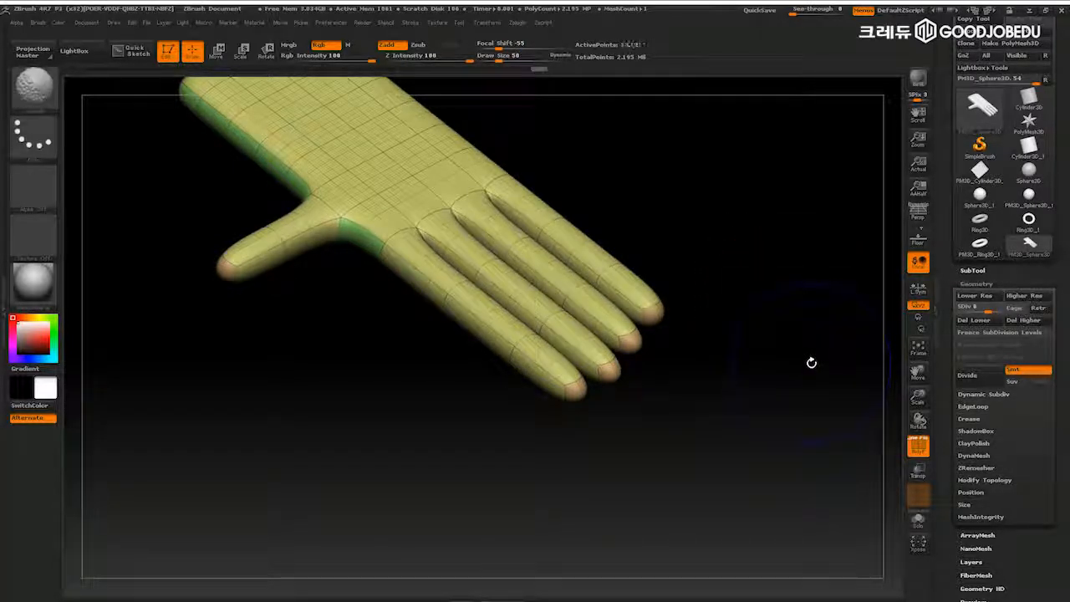
pyautogui.hotkey('shift', 'd')
pyautogui.hotkey('shift', 'd')
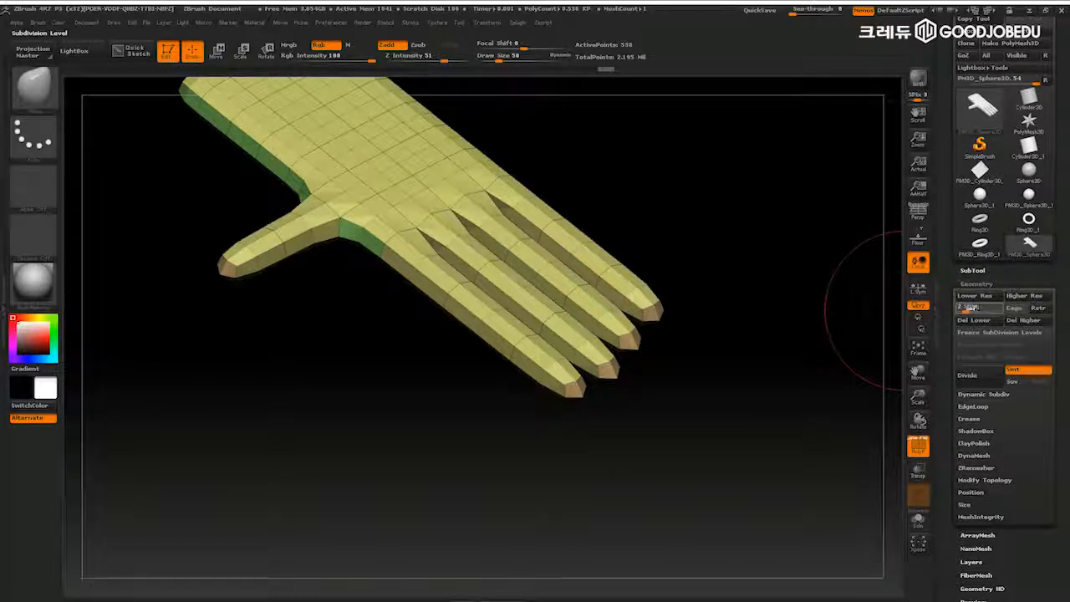
pyautogui.click(958, 307)
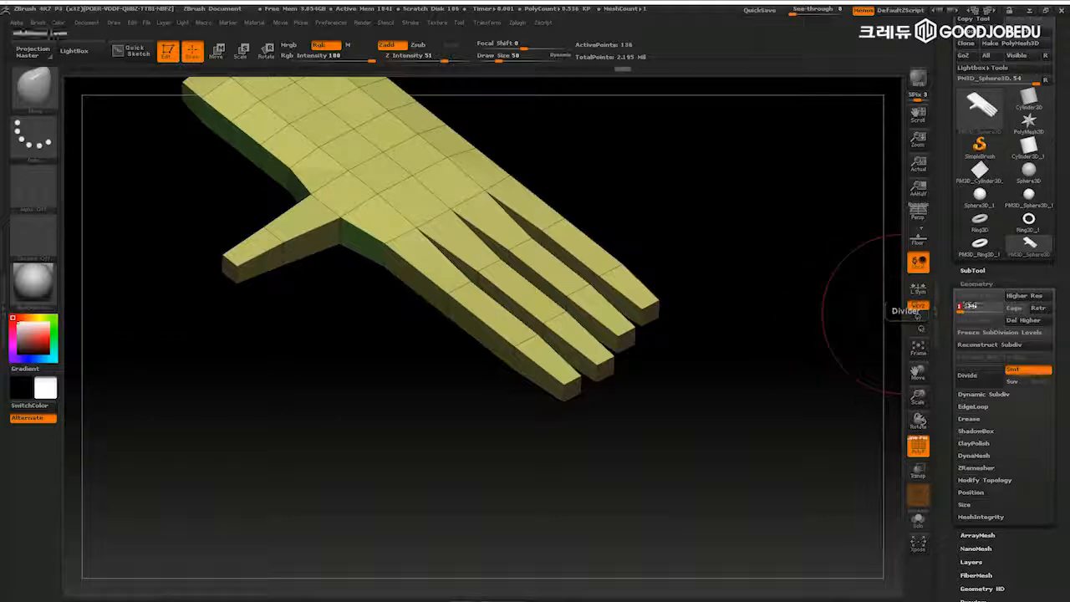
pyautogui.click(965, 310)
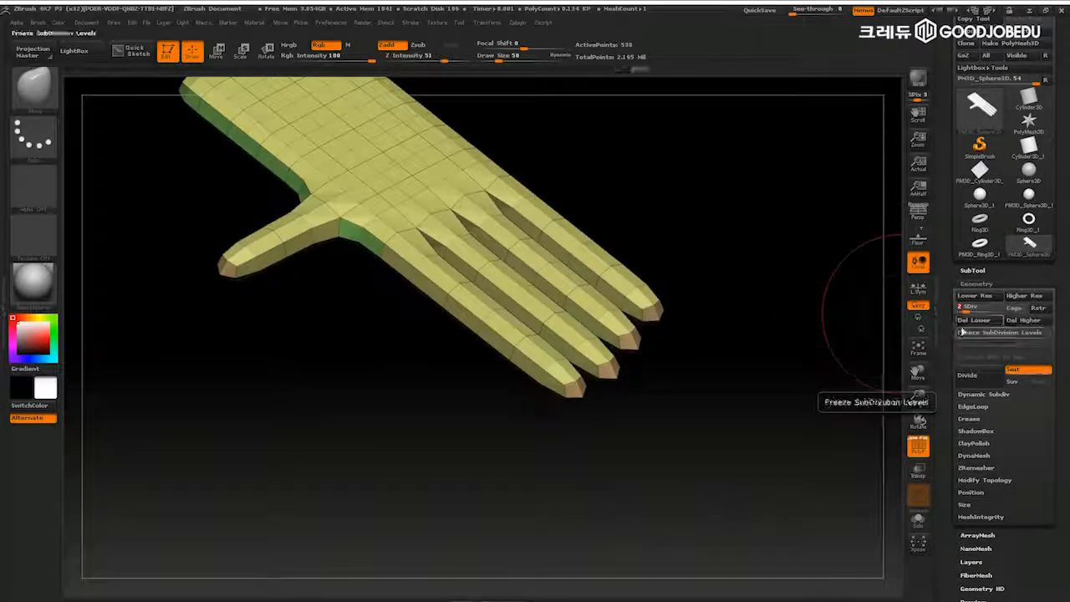
# - Delete the hand's subdivision levels below level 2, examine the mesh from several angles, and undo the deletion
pyautogui.click(967, 322)
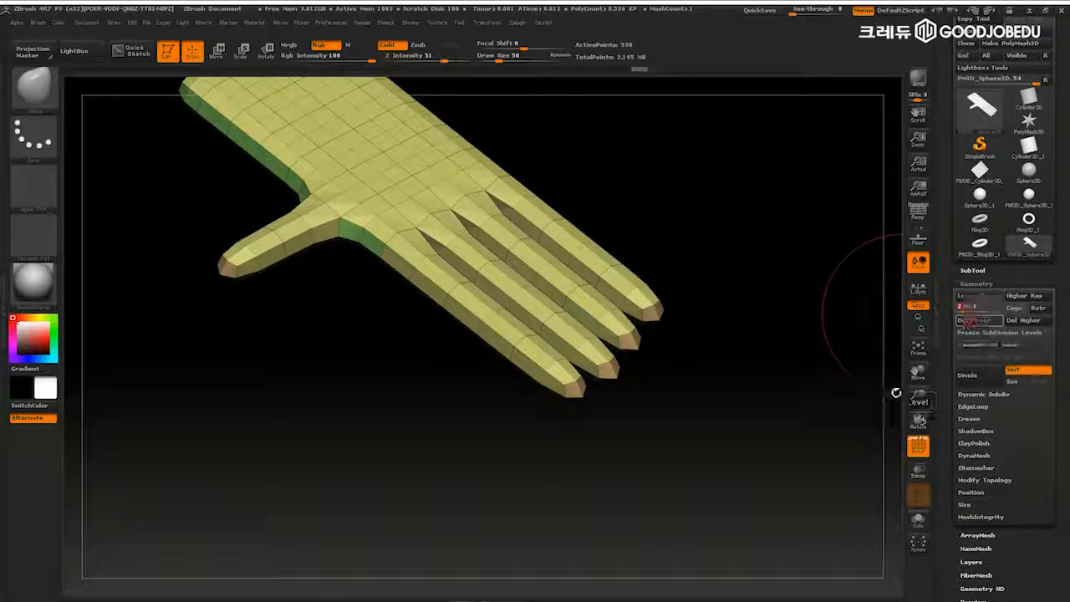
pyautogui.moveTo(814, 420); pyautogui.dragTo(838, 419)
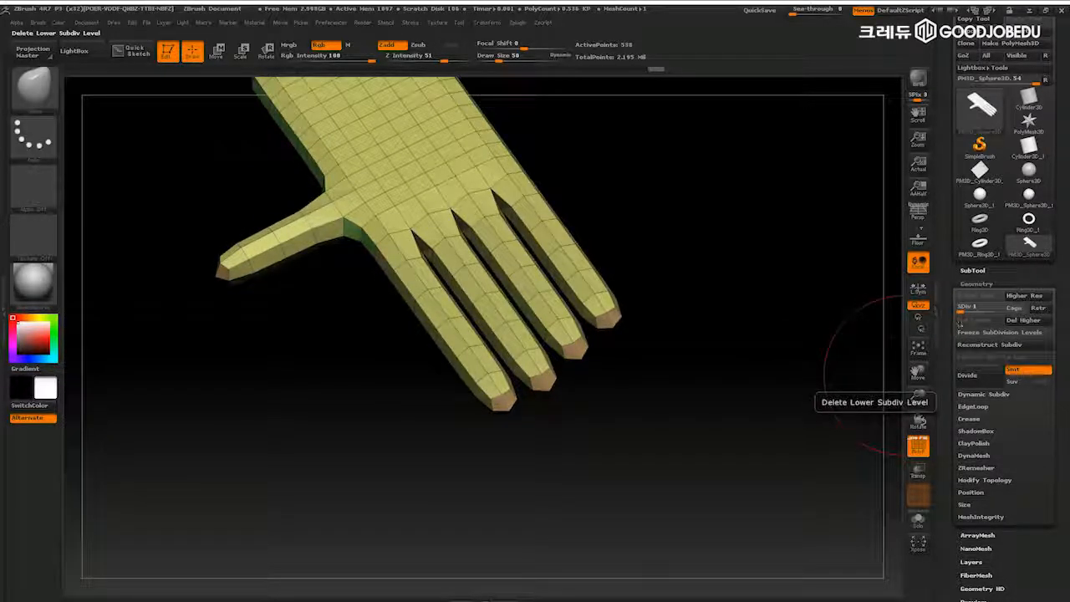
pyautogui.moveTo(823, 380); pyautogui.dragTo(841, 399)
pyautogui.keyDown('alt'); pyautogui.moveTo(836, 337); pyautogui.dragTo(841, 360); pyautogui.keyUp('alt')
pyautogui.press('d')
pyautogui.keyDown('alt'); pyautogui.moveTo(841, 361); pyautogui.dragTo(859, 407); pyautogui.keyUp('alt')
pyautogui.moveTo(833, 336); pyautogui.dragTo(852, 387)
pyautogui.moveTo(944, 266)
pyautogui.mouseDown()
pyautogui.moveTo(948, 299)
pyautogui.moveTo(944, 252)
pyautogui.mouseUp()
pyautogui.moveTo(756, 357); pyautogui.dragTo(762, 404)
pyautogui.moveTo(611, 316); pyautogui.dragTo(759, 400)
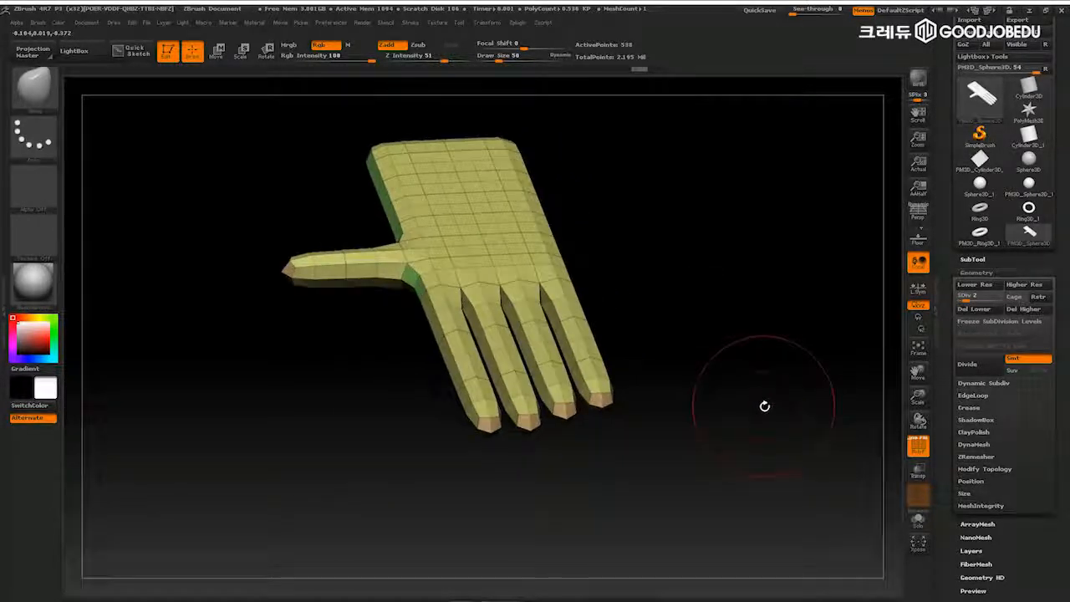
# - Assign the whole hand mesh to a single polygroup
pyautogui.moveTo(775, 436)
pyautogui.mouseDown()
pyautogui.moveTo(790, 449)
pyautogui.moveTo(786, 418)
pyautogui.moveTo(782, 437)
pyautogui.moveTo(802, 454)
pyautogui.moveTo(791, 418)
pyautogui.moveTo(787, 438)
pyautogui.moveTo(794, 418)
pyautogui.mouseUp()
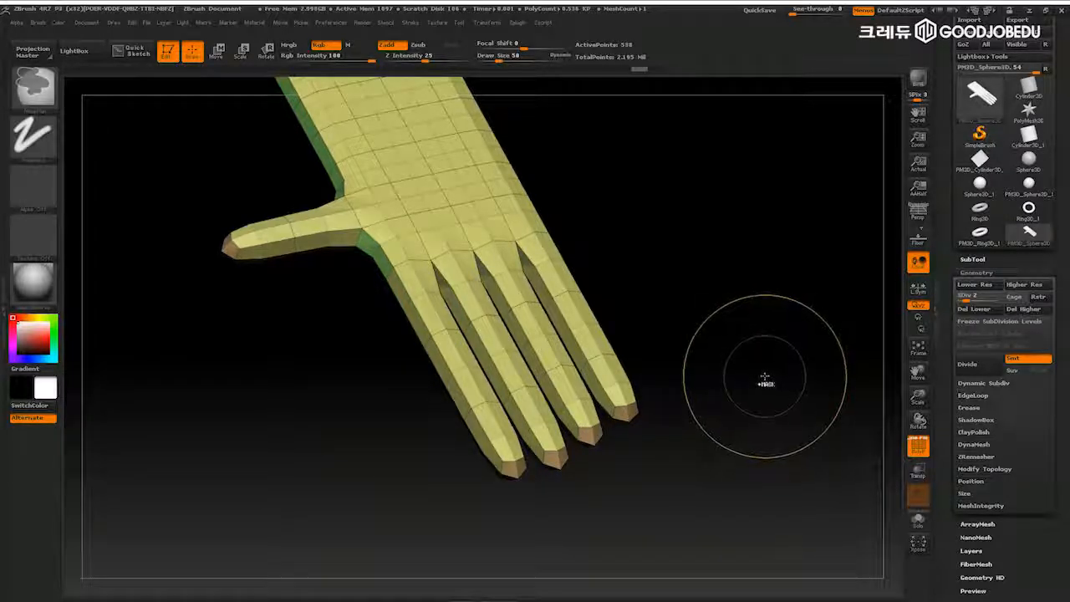
pyautogui.hotkey('ctrl', 'w')
pyautogui.moveTo(765, 378)
pyautogui.mouseDown()
pyautogui.moveTo(766, 368)
pyautogui.moveTo(779, 376)
pyautogui.moveTo(760, 358)
pyautogui.moveTo(768, 375)
pyautogui.mouseUp()
# - Step the hand up to subdivision level 5 to examine the grouped mesh, and return it to level 1
pyautogui.hotkey('ctrl', 'd')
pyautogui.hotkey('ctrl', 'd')
pyautogui.hotkey('ctrl', 'd')
pyautogui.hotkey('ctrl', 'd')
pyautogui.hotkey('ctrl', 'd')
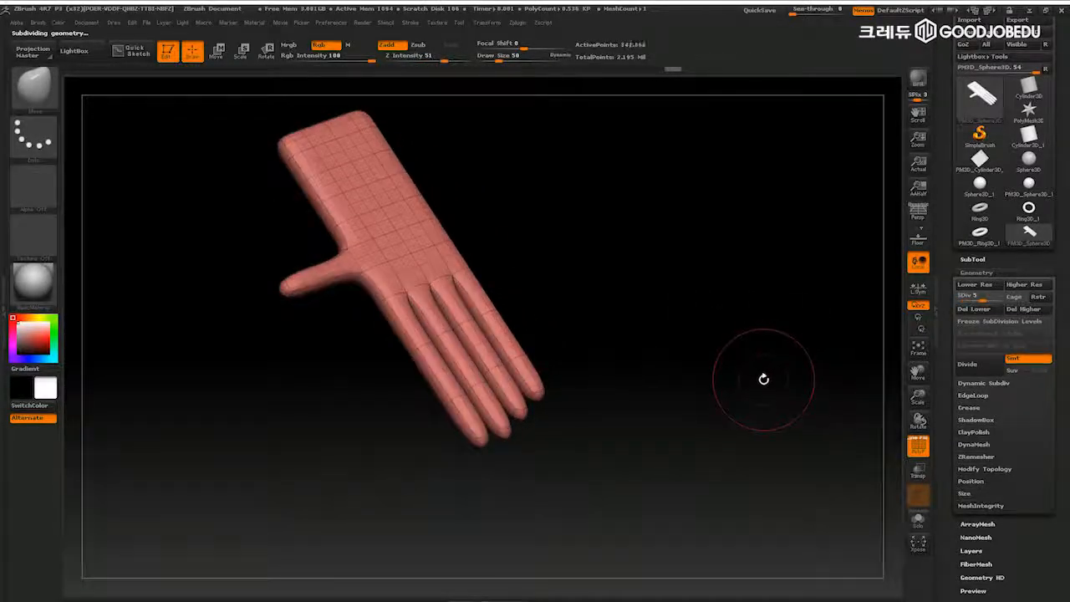
pyautogui.hotkey('shift', 'd')
pyautogui.hotkey('shift', 'd')
pyautogui.moveTo(767, 389); pyautogui.dragTo(764, 421)
pyautogui.hotkey('shift', 'd')
pyautogui.hotkey('shift', 'd')
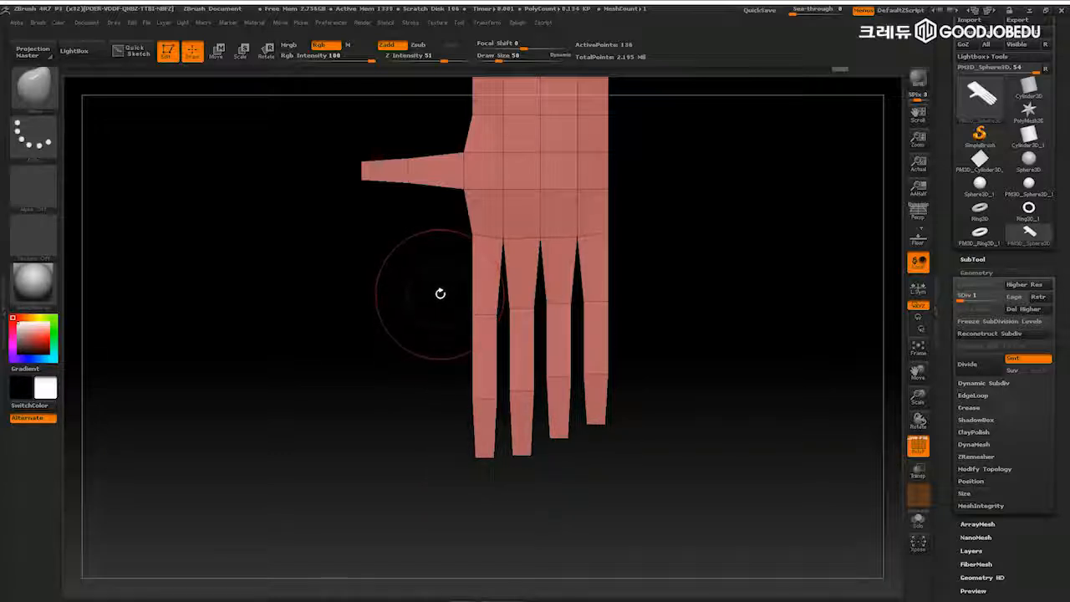
# - Isolate the finger nearest the thumb, assign it its own polygroup, and show the full hand again
pyautogui.moveTo(424, 292)
pyautogui.keyDown('ctrl'); pyautogui.keyDown('shift'); pyautogui.mouseDown()
pyautogui.moveTo(501, 401)
pyautogui.moveTo(506, 497)
pyautogui.mouseUp(); pyautogui.keyUp('shift'); pyautogui.keyUp('ctrl')
pyautogui.moveTo(690, 368)
pyautogui.mouseDown()
pyautogui.moveTo(775, 333)
pyautogui.moveTo(813, 337)
pyautogui.moveTo(800, 335)
pyautogui.mouseUp()
pyautogui.hotkey('ctrl', 'w')
pyautogui.keyDown('ctrl'); pyautogui.keyDown('shift'); pyautogui.click(813, 321); pyautogui.keyUp('shift'); pyautogui.keyUp('ctrl')
# - Step the hand up to subdivision level 5 and back down to level 1 to examine how the finger's polygroup carries over
pyautogui.hotkey('ctrl', 'd')
pyautogui.hotkey('ctrl', 'd')
pyautogui.hotkey('ctrl', 'd')
pyautogui.hotkey('ctrl', 'd')
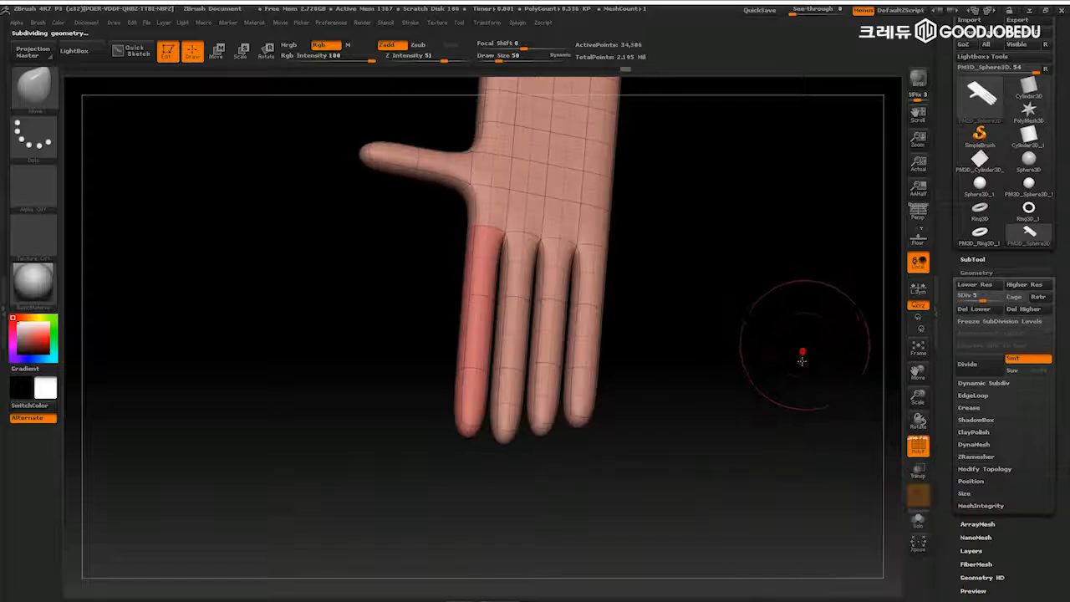
pyautogui.hotkey('shift', 'd')
pyautogui.hotkey('shift', 'd')
pyautogui.hotkey('shift', 'd')
pyautogui.hotkey('shift', 'd')
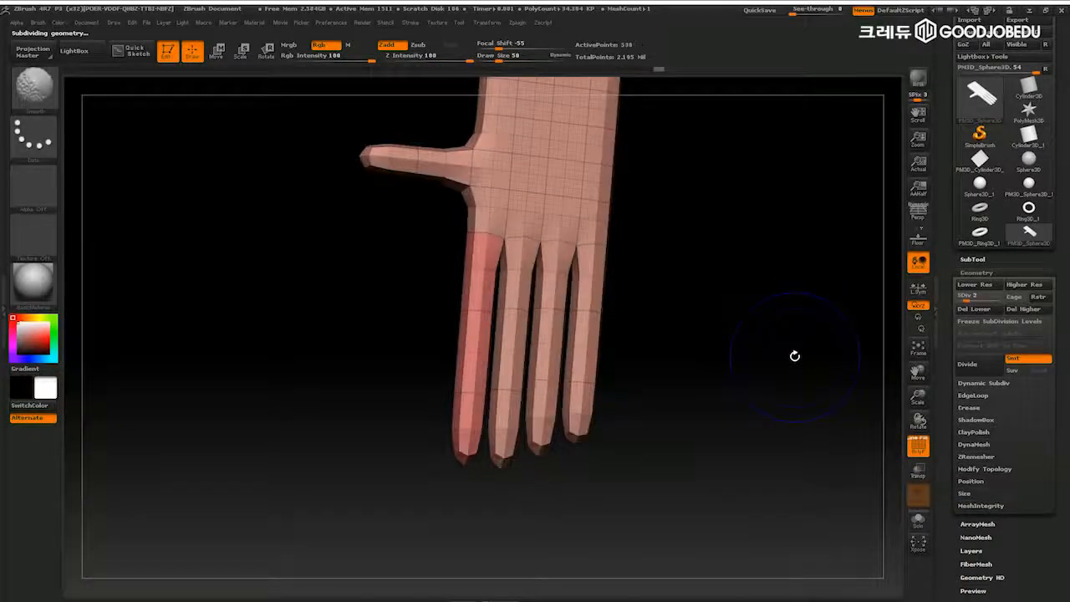
# - Split the index finger into separate polygroups for its base, middle and tip segments, and show the full hand
pyautogui.keyDown('ctrl'); pyautogui.keyDown('shift'); pyautogui.click(468, 368); pyautogui.keyUp('shift'); pyautogui.keyUp('ctrl')
pyautogui.moveTo(674, 314); pyautogui.dragTo(707, 285)
pyautogui.keyDown('ctrl'); pyautogui.keyDown('alt'); pyautogui.keyDown('shift'); pyautogui.moveTo(411, 165); pyautogui.dragTo(583, 223); pyautogui.keyUp('shift'); pyautogui.keyUp('alt'); pyautogui.keyUp('ctrl')
pyautogui.hotkey('ctrl', 'w')
pyautogui.keyDown('ctrl'); pyautogui.keyDown('alt'); pyautogui.keyDown('shift'); pyautogui.moveTo(389, 256); pyautogui.dragTo(643, 311); pyautogui.keyUp('shift'); pyautogui.keyUp('alt'); pyautogui.keyUp('ctrl')
pyautogui.keyDown('ctrl'); pyautogui.keyDown('shift'); pyautogui.click(847, 360); pyautogui.keyUp('shift'); pyautogui.keyUp('ctrl')
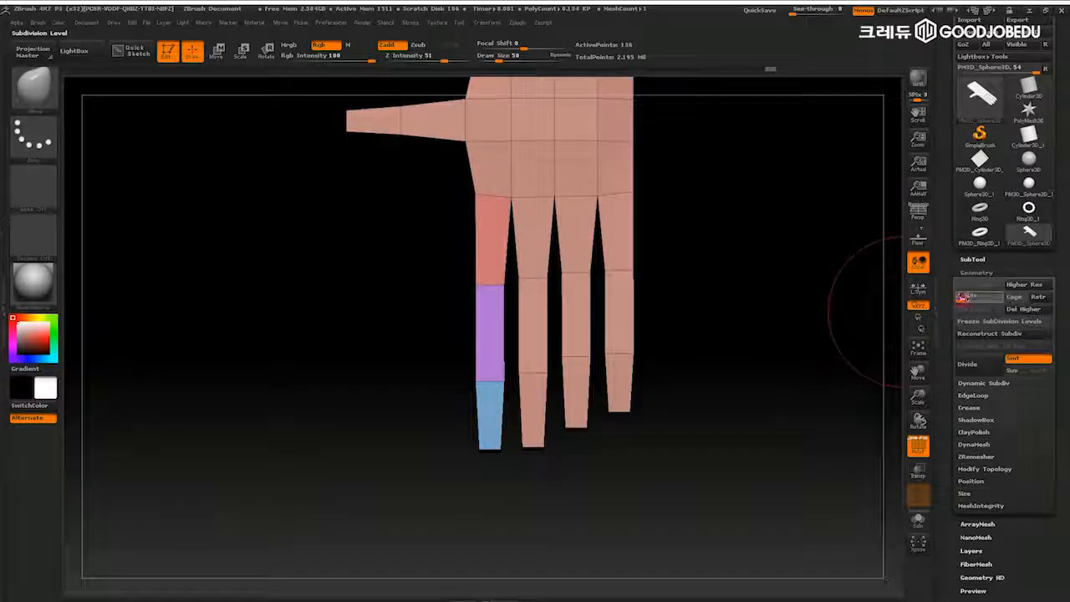
# - Raise the hand to subdivision level 2 and delete the lower subdivision levels
pyautogui.press('d')
pyautogui.click(967, 310)
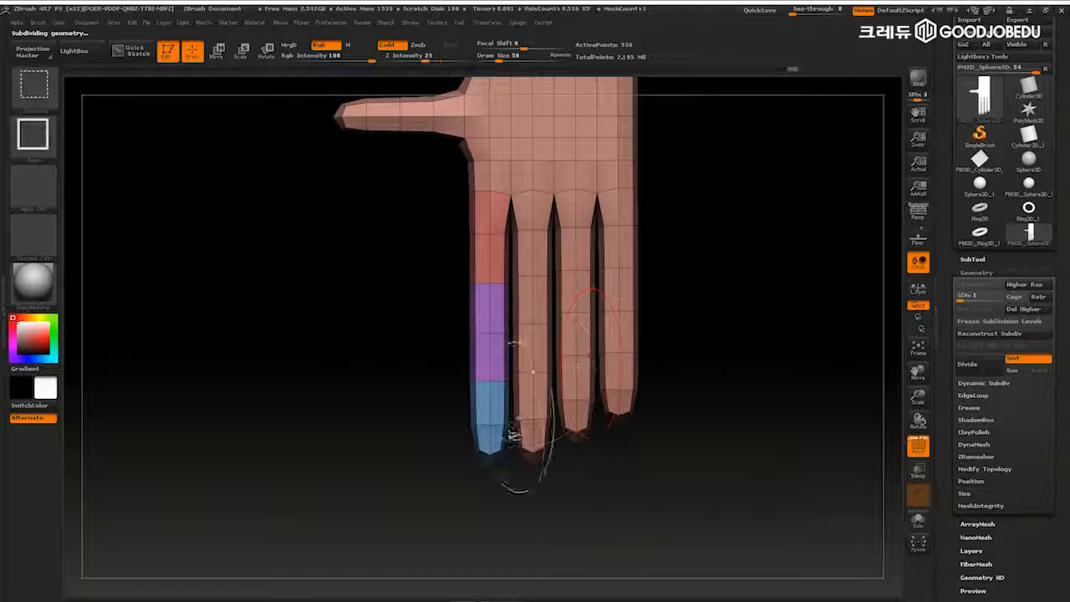
# - Isolate the end faces on one side of the index fingertip, assign them a new polygroup, and show the full hand
pyautogui.keyDown('ctrl'); pyautogui.keyDown('shift'); pyautogui.click(489, 417); pyautogui.keyUp('shift'); pyautogui.keyUp('ctrl')
pyautogui.moveTo(630, 370); pyautogui.dragTo(804, 432)
pyautogui.press('f')
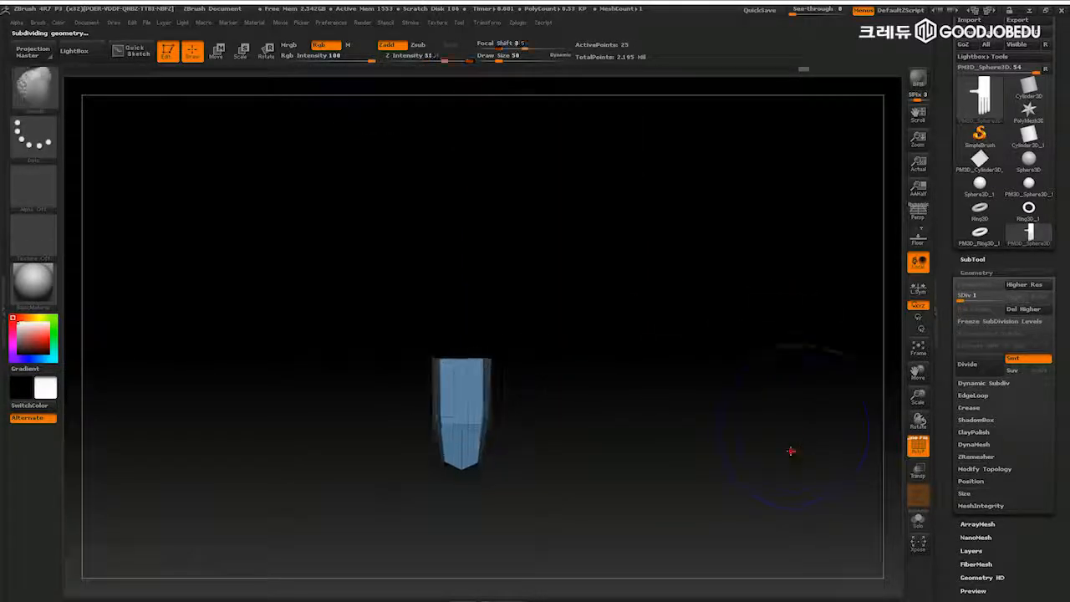
pyautogui.keyDown('ctrl'); pyautogui.keyDown('shift'); pyautogui.click(478, 293); pyautogui.keyUp('shift'); pyautogui.keyUp('ctrl')
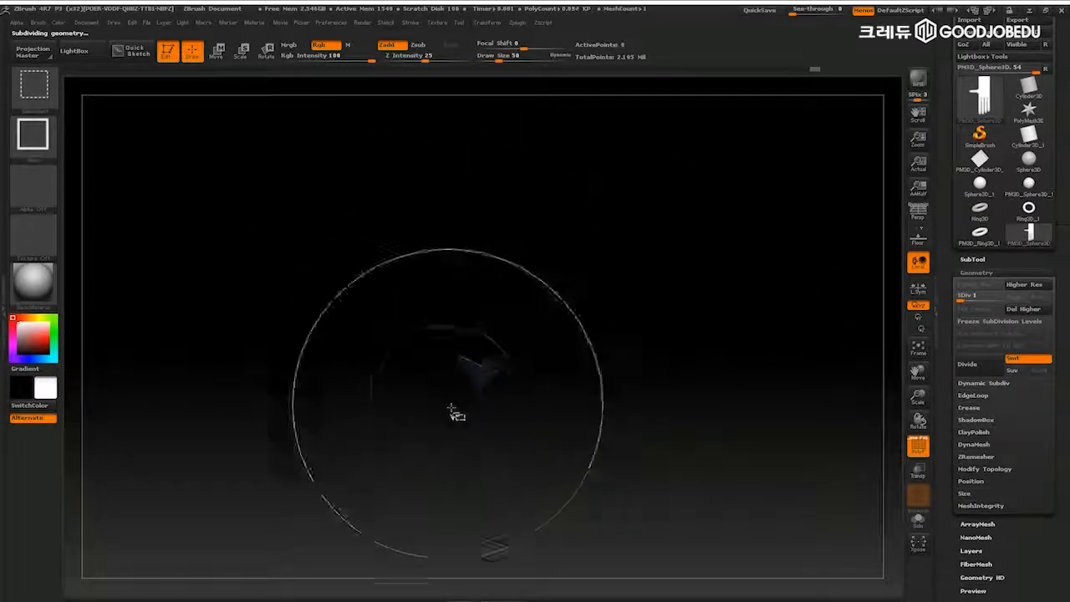
pyautogui.keyDown('ctrl'); pyautogui.keyDown('shift'); pyautogui.click(798, 310); pyautogui.keyUp('shift'); pyautogui.keyUp('ctrl')
pyautogui.keyDown('ctrl'); pyautogui.keyDown('shift'); pyautogui.click(495, 300); pyautogui.keyUp('shift'); pyautogui.keyUp('ctrl')
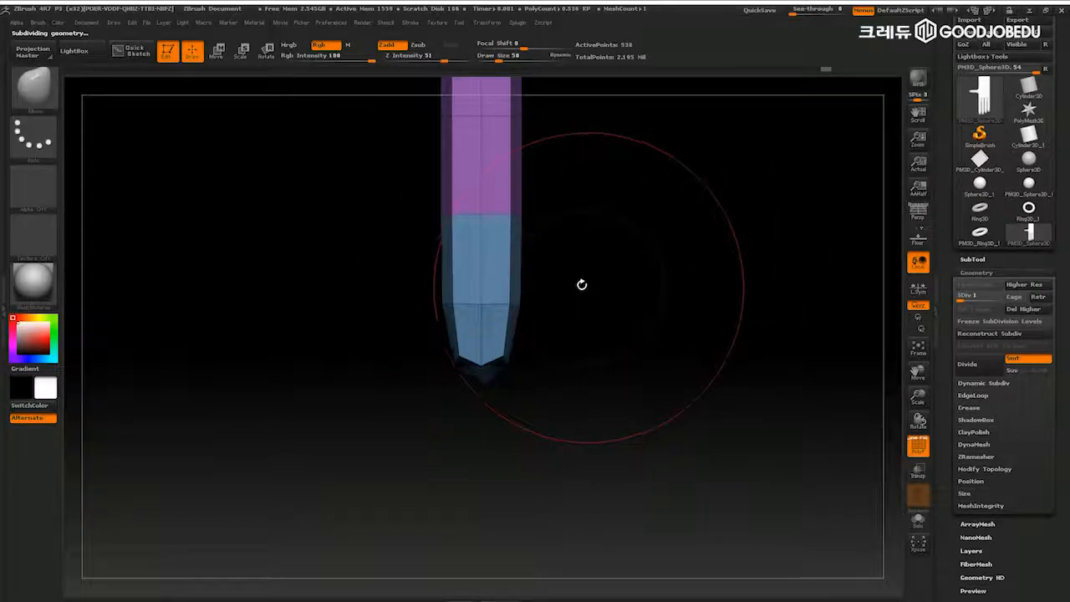
pyautogui.keyDown('ctrl'); pyautogui.keyDown('alt'); pyautogui.keyDown('shift'); pyautogui.moveTo(578, 152); pyautogui.dragTo(494, 414); pyautogui.keyUp('shift'); pyautogui.keyUp('alt'); pyautogui.keyUp('ctrl')
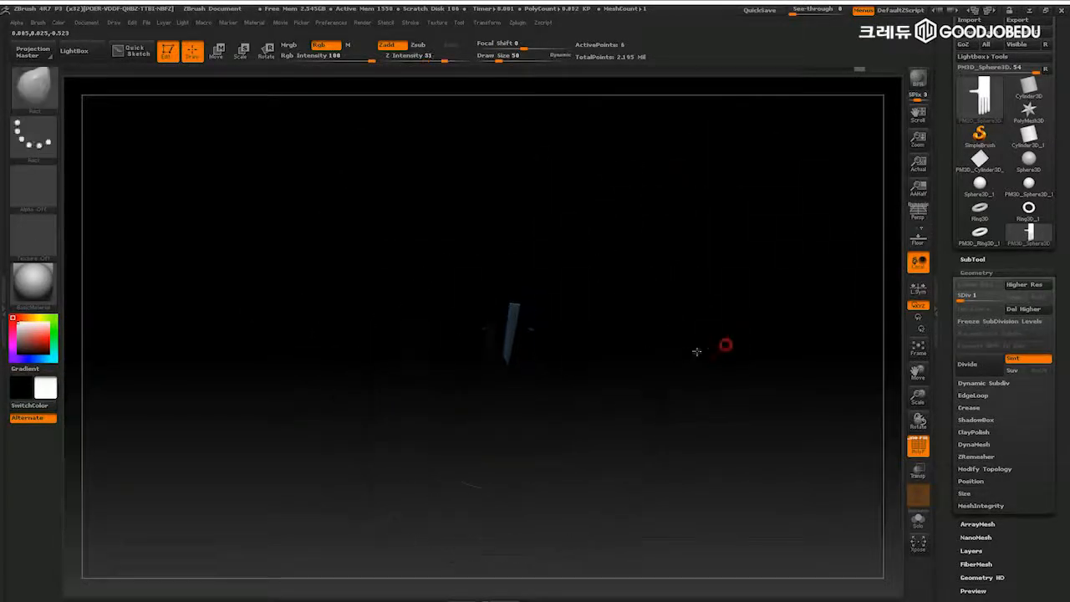
pyautogui.moveTo(725, 345); pyautogui.dragTo(699, 351)
pyautogui.hotkey('ctrl', 'w')
pyautogui.keyDown('ctrl'); pyautogui.keyDown('shift'); pyautogui.click(801, 393); pyautogui.keyUp('shift'); pyautogui.keyUp('ctrl')
pyautogui.moveTo(803, 394)
pyautogui.mouseDown()
pyautogui.moveTo(822, 416)
pyautogui.moveTo(809, 373)
pyautogui.moveTo(822, 444)
pyautogui.moveTo(842, 460)
pyautogui.moveTo(795, 416)
pyautogui.moveTo(809, 415)
pyautogui.moveTo(795, 382)
pyautogui.moveTo(777, 379)
pyautogui.moveTo(800, 403)
pyautogui.moveTo(839, 370)
pyautogui.moveTo(807, 384)
pyautogui.moveTo(842, 391)
pyautogui.mouseUp()
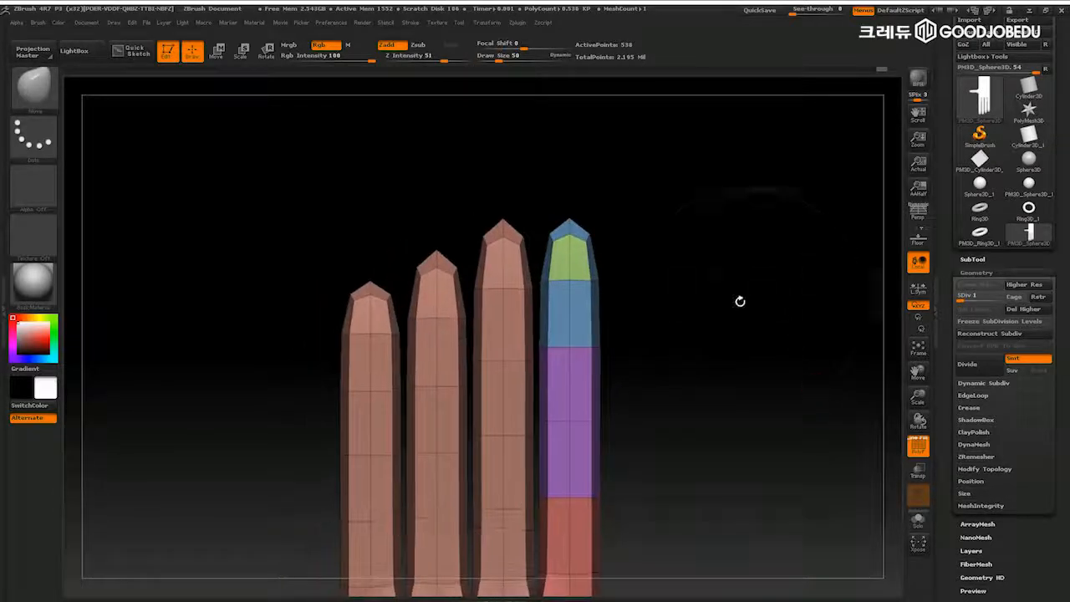
# - Subdivide the hand mesh three times to level 4 and isolate the upper segments of the index finger
pyautogui.press('[')
pyautogui.press('[')
pyautogui.moveTo(734, 311); pyautogui.dragTo(716, 260)
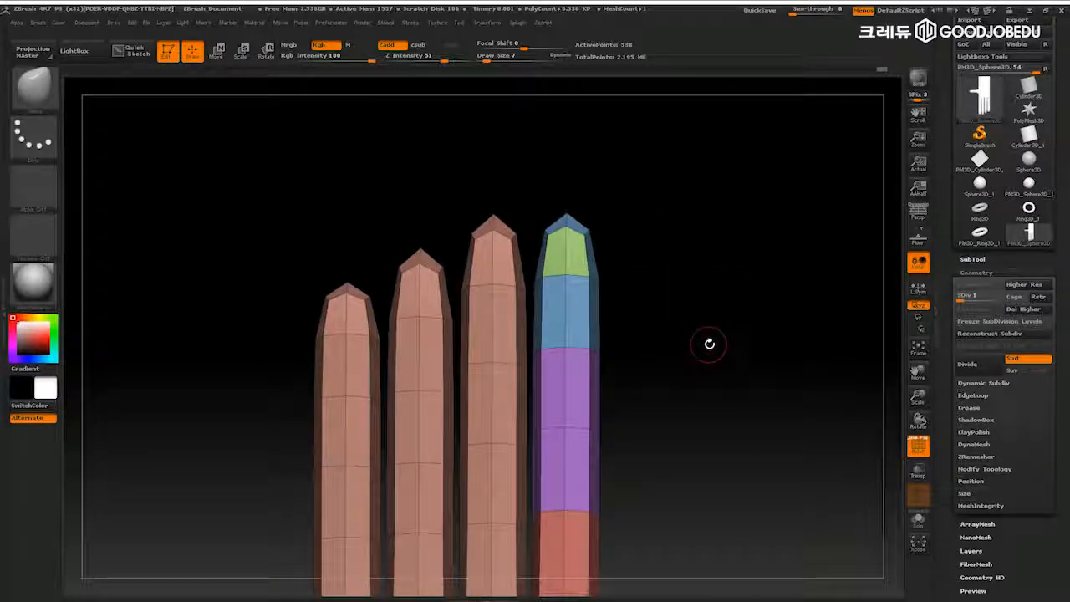
pyautogui.hotkey('ctrl', 'd')
pyautogui.hotkey('ctrl', 'd')
pyautogui.hotkey('ctrl', 'd')
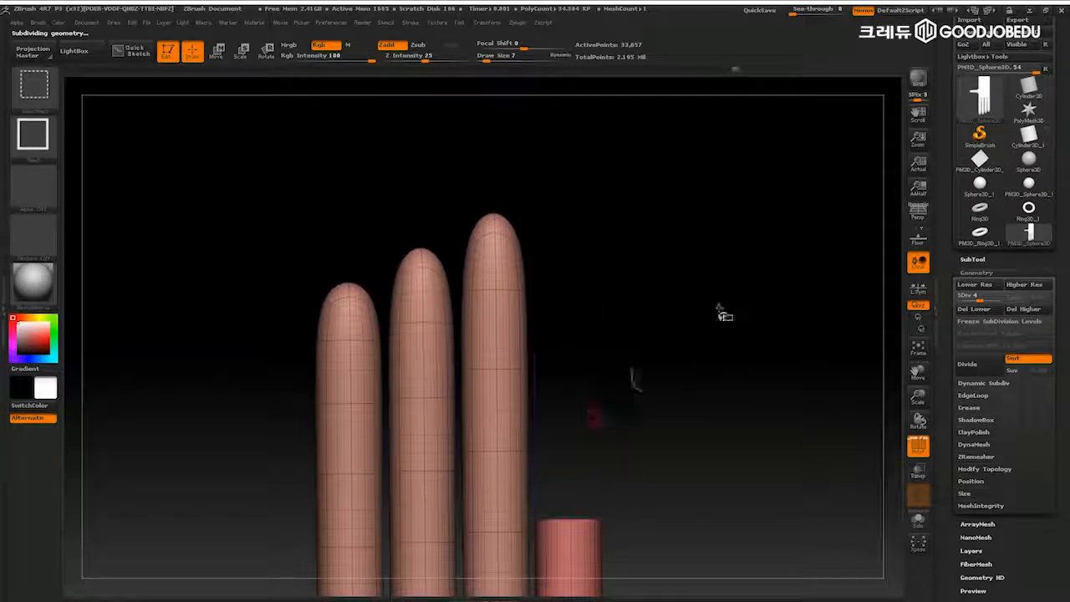
pyautogui.moveTo(768, 392)
pyautogui.mouseDown()
pyautogui.moveTo(805, 393)
pyautogui.moveTo(814, 406)
pyautogui.moveTo(801, 396)
pyautogui.mouseUp()
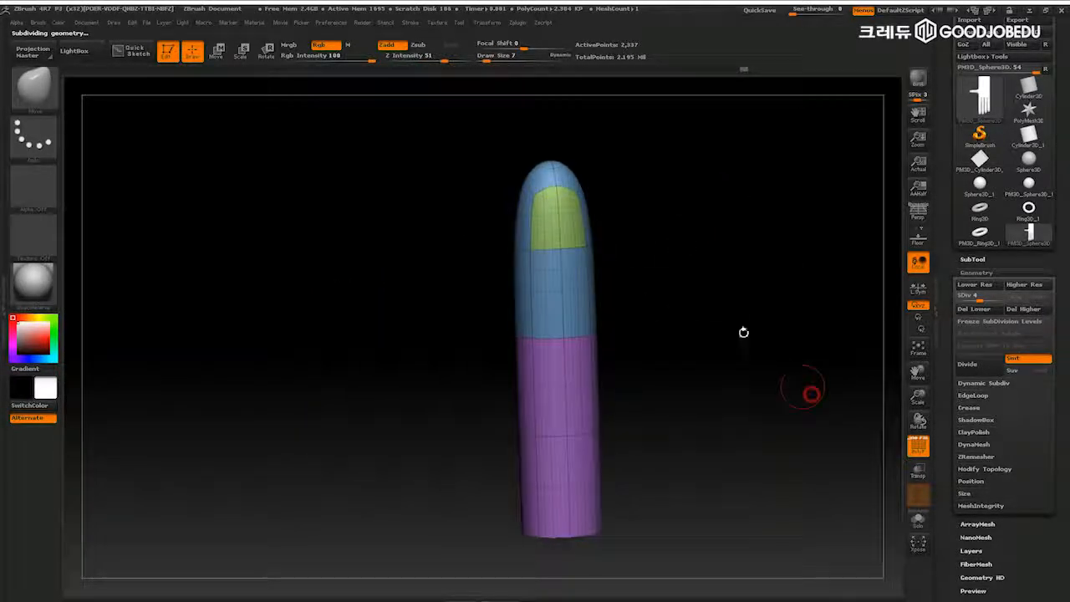
# - Try to bulge out the fingertip with the Move brush at draw size 22
pyautogui.press(']')
pyautogui.press(']')
pyautogui.press(']')
pyautogui.moveTo(710, 292); pyautogui.dragTo(787, 322)
pyautogui.press('[')
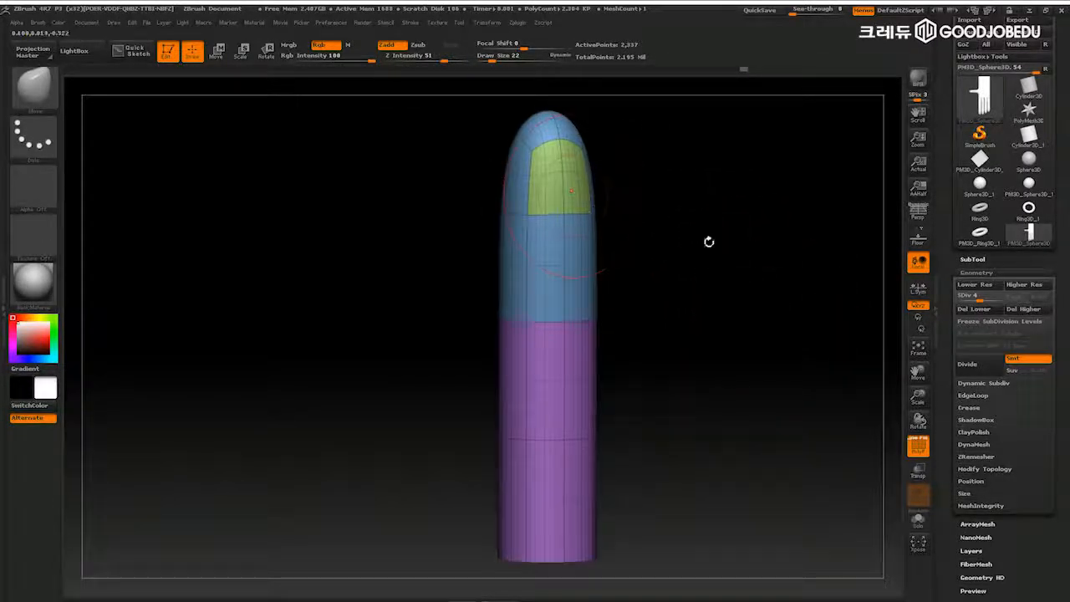
pyautogui.keyDown('alt'); pyautogui.moveTo(709, 241); pyautogui.dragTo(681, 197); pyautogui.keyUp('alt')
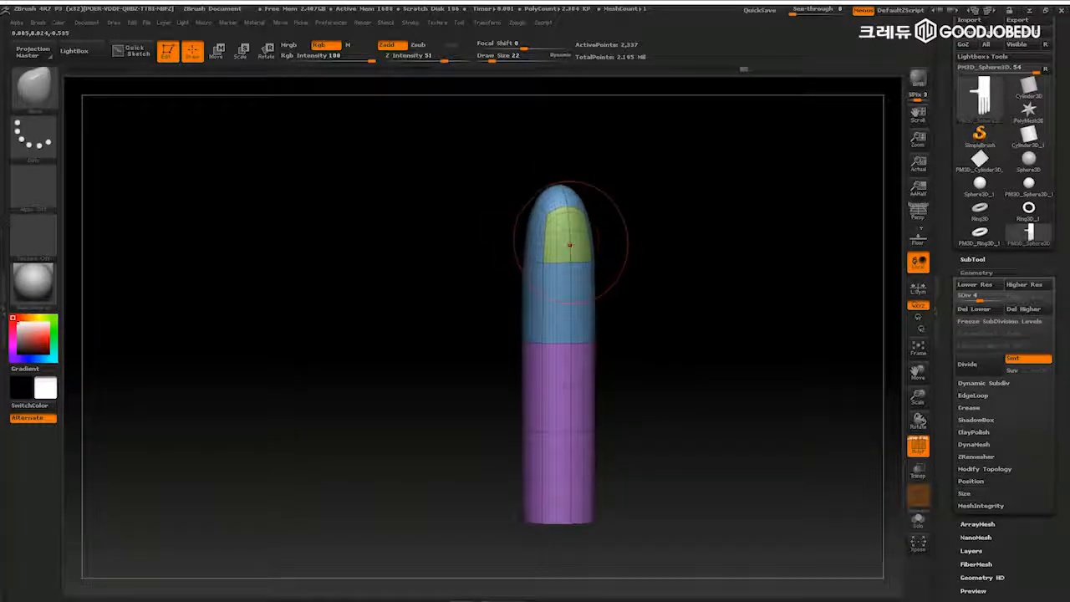
pyautogui.moveTo(692, 246); pyautogui.dragTo(744, 251)
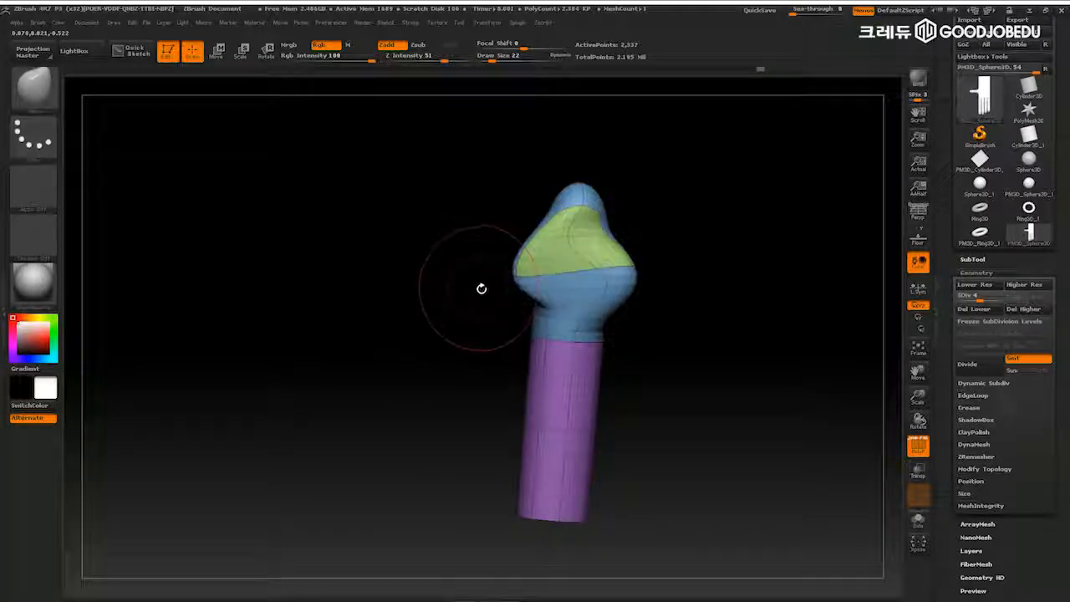
pyautogui.hotkey('ctrl', 'z')
pyautogui.keyDown('shift'); pyautogui.moveTo(674, 248); pyautogui.dragTo(561, 189); pyautogui.keyUp('shift')
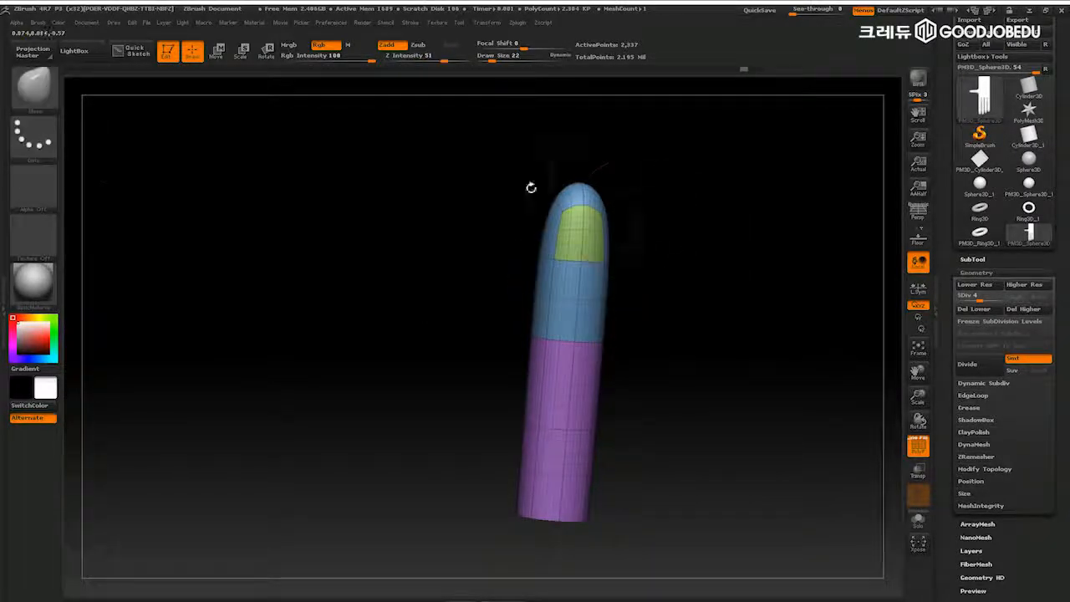
# - Sculpt over the joint between the blue and purple finger segments with the Standard brush, then smooth the area
pyautogui.click(37, 87)
pyautogui.click(529, 141)
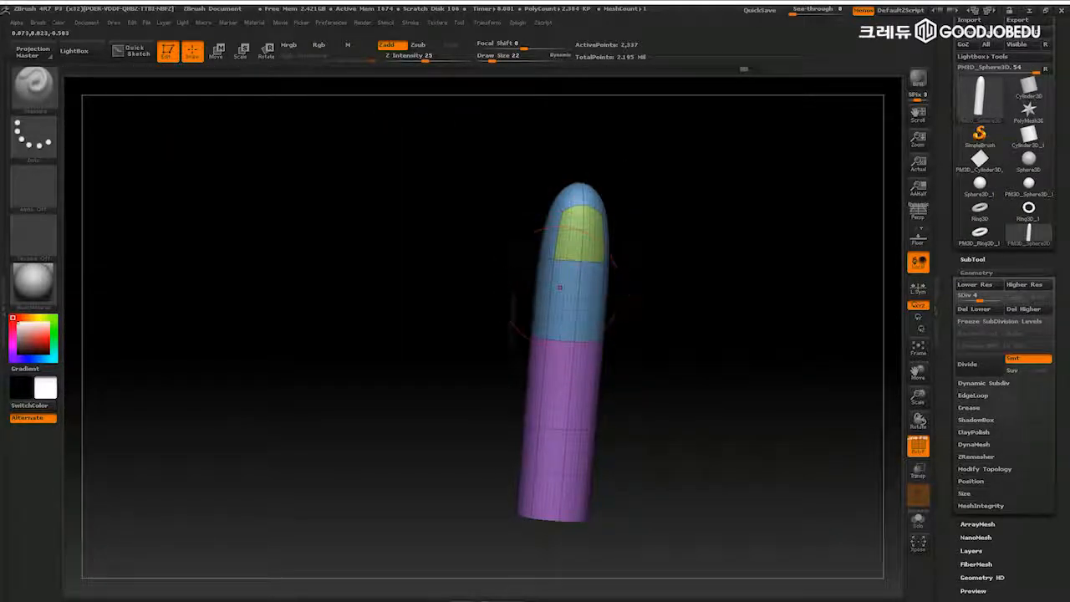
pyautogui.moveTo(574, 316); pyautogui.dragTo(577, 380)
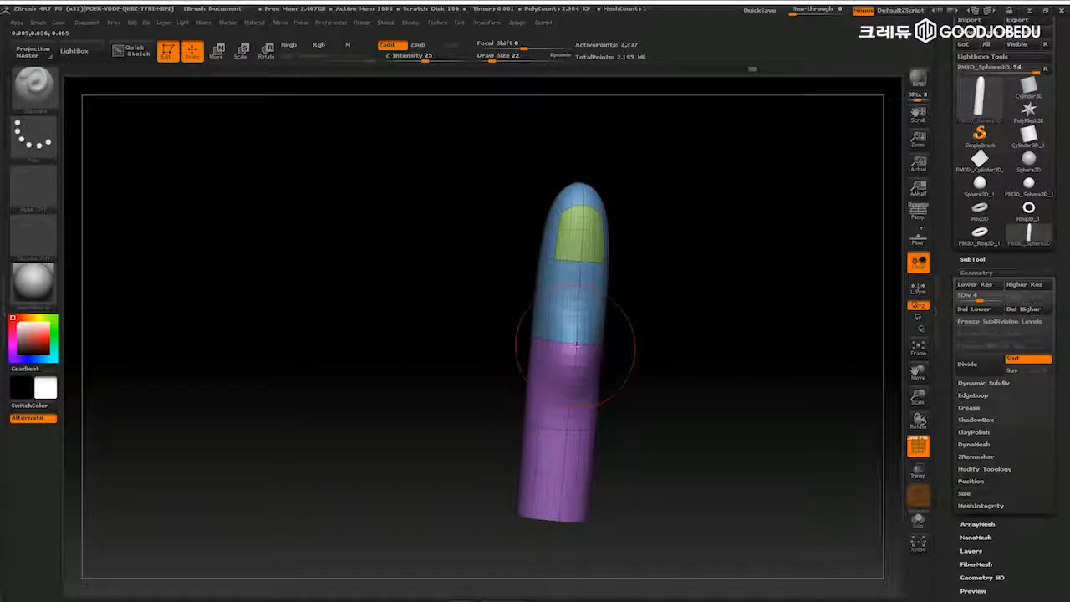
pyautogui.keyDown('shift'); pyautogui.moveTo(573, 334); pyautogui.dragTo(577, 368); pyautogui.keyUp('shift')
pyautogui.moveTo(579, 317)
pyautogui.keyDown('shift'); pyautogui.mouseDown()
pyautogui.moveTo(576, 360)
pyautogui.moveTo(578, 336)
pyautogui.mouseUp(); pyautogui.keyUp('shift')
pyautogui.moveTo(717, 336)
pyautogui.mouseDown()
pyautogui.moveTo(746, 330)
pyautogui.moveTo(794, 355)
pyautogui.mouseUp()
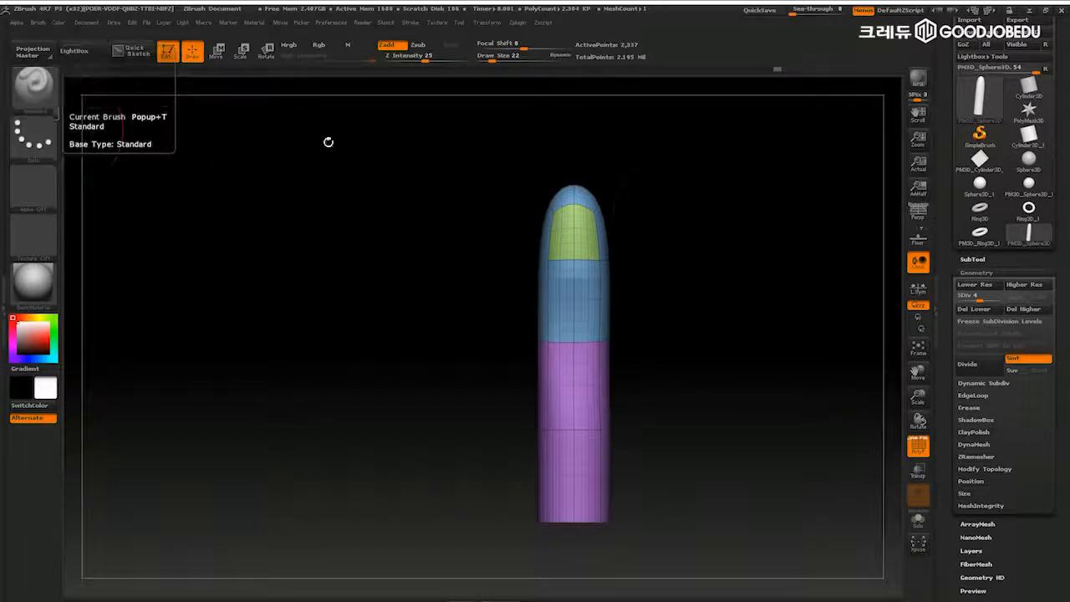
# - Subdivide the isolated finger three more times to level 7
pyautogui.keyDown('alt'); pyautogui.moveTo(773, 229); pyautogui.dragTo(718, 227); pyautogui.keyUp('alt')
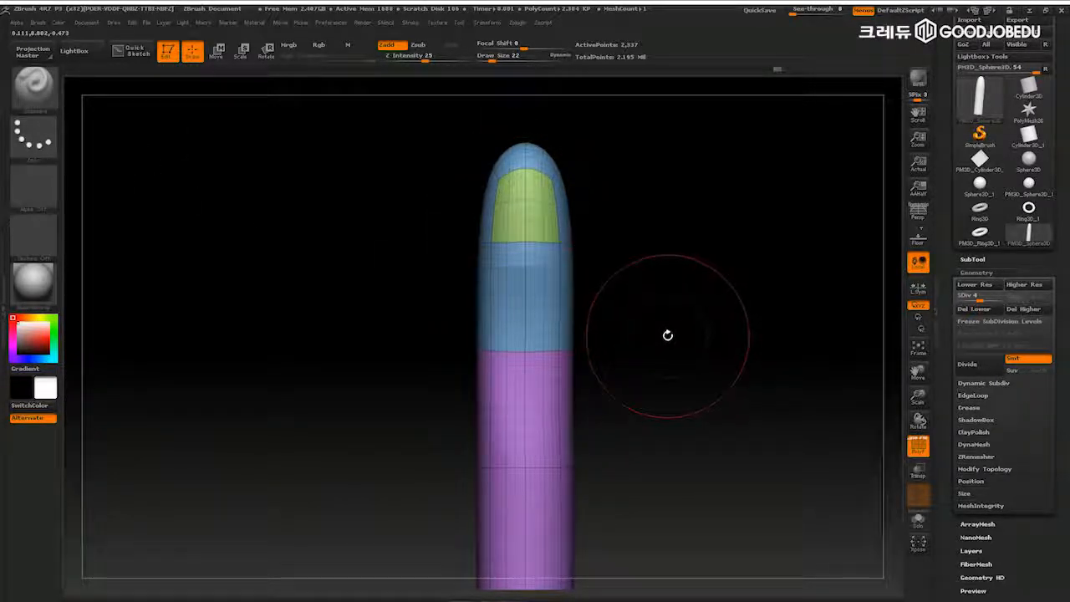
pyautogui.press('d')
pyautogui.press('d')
pyautogui.press('d')
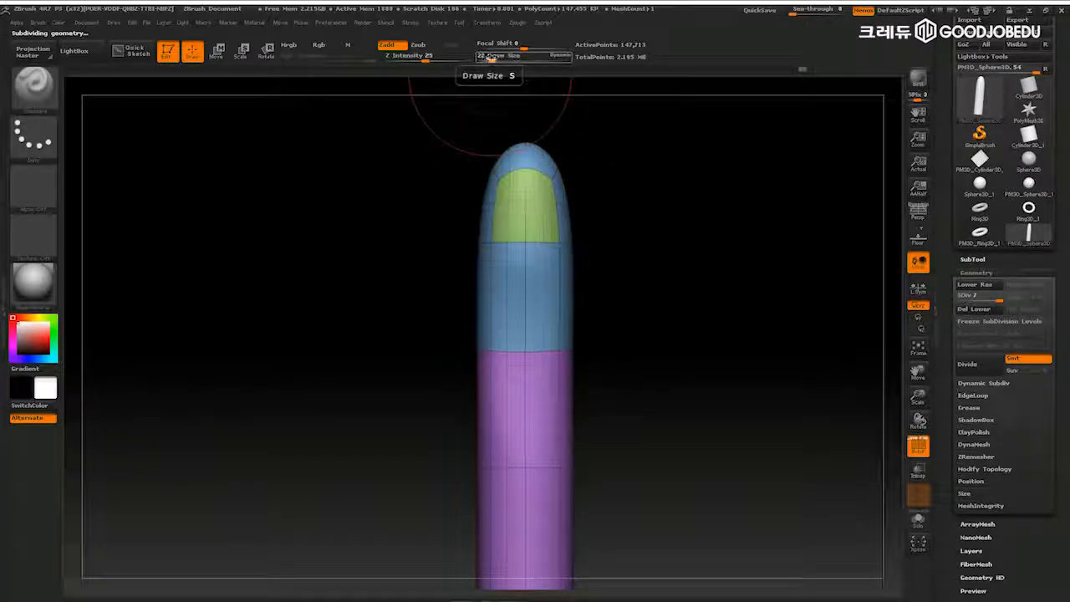
# - Try several brush draw sizes over the fingertip, finishing at 14
pyautogui.moveTo(491, 58)
pyautogui.mouseDown()
pyautogui.moveTo(515, 59)
pyautogui.moveTo(493, 58)
pyautogui.mouseUp()
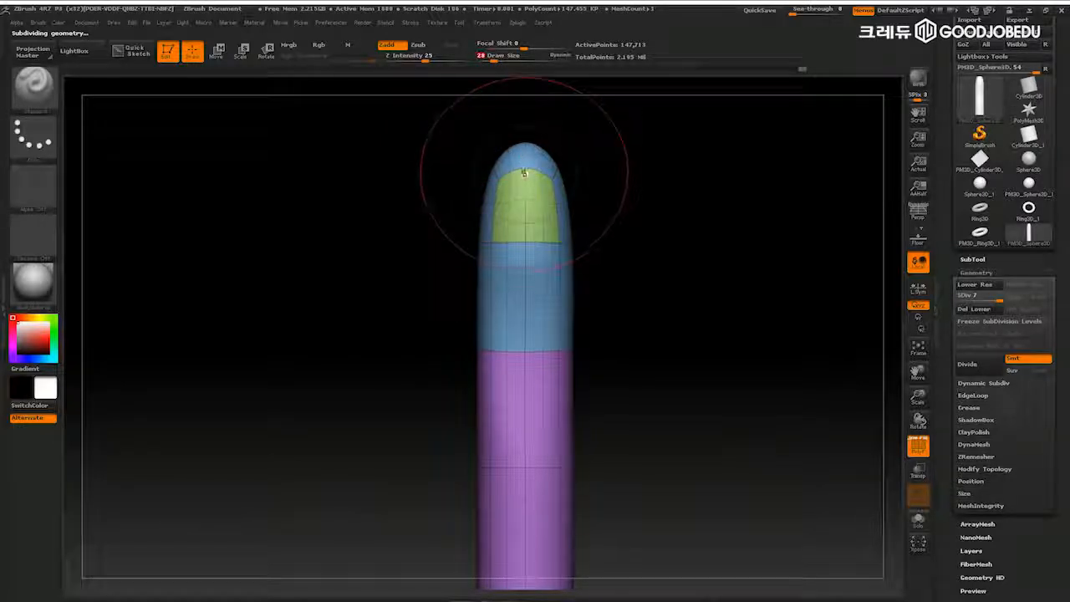
pyautogui.press('space')
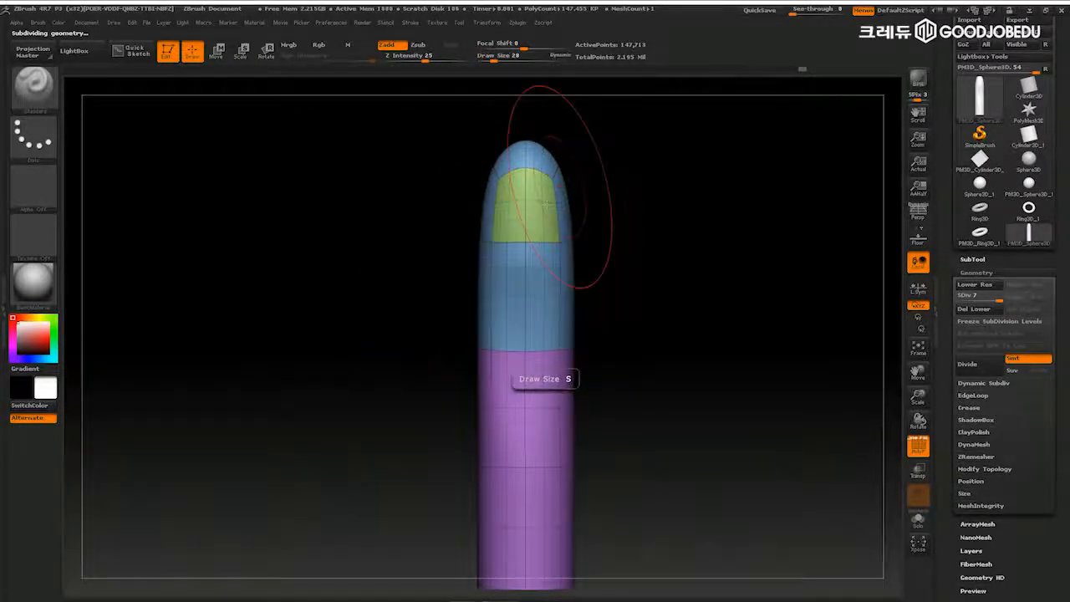
pyautogui.press('space')
pyautogui.moveTo(534, 209); pyautogui.dragTo(540, 208)
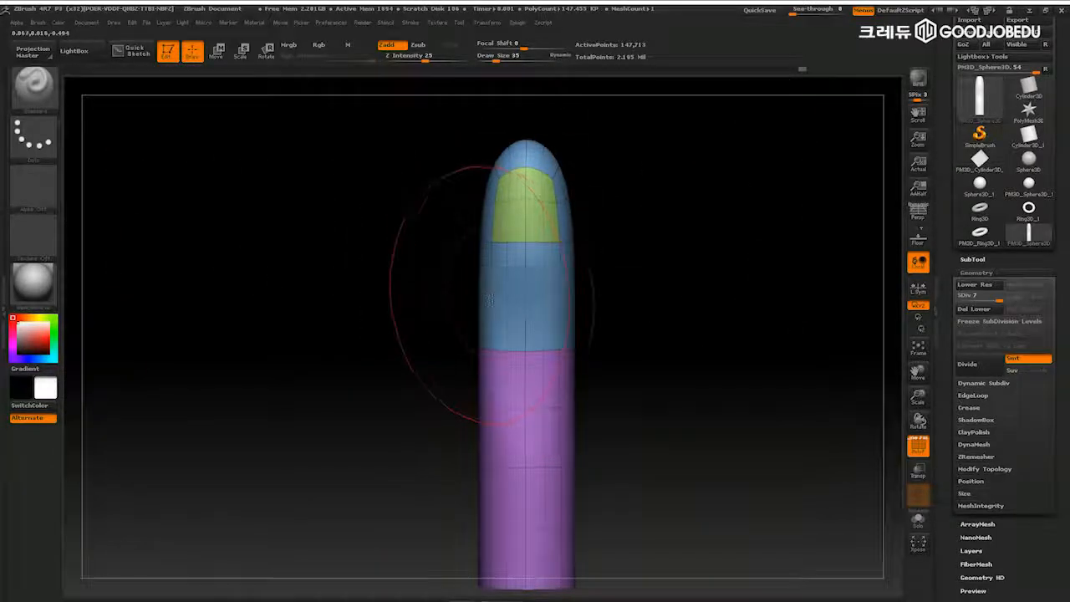
pyautogui.press('s')
pyautogui.moveTo(489, 289)
pyautogui.mouseDown()
pyautogui.moveTo(498, 290)
pyautogui.moveTo(483, 290)
pyautogui.mouseUp()
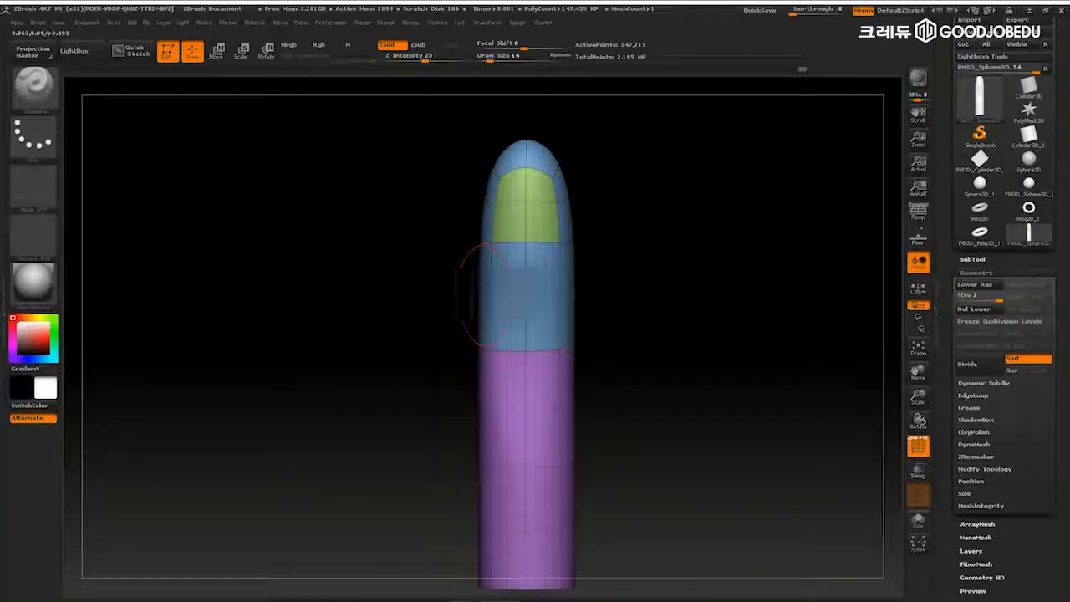
# - Step the brush draw size up and down over the finger in fixed increments, finishing at 7
pyautogui.keyDown('alt'); pyautogui.moveTo(728, 304); pyautogui.dragTo(696, 318); pyautogui.keyUp('alt')
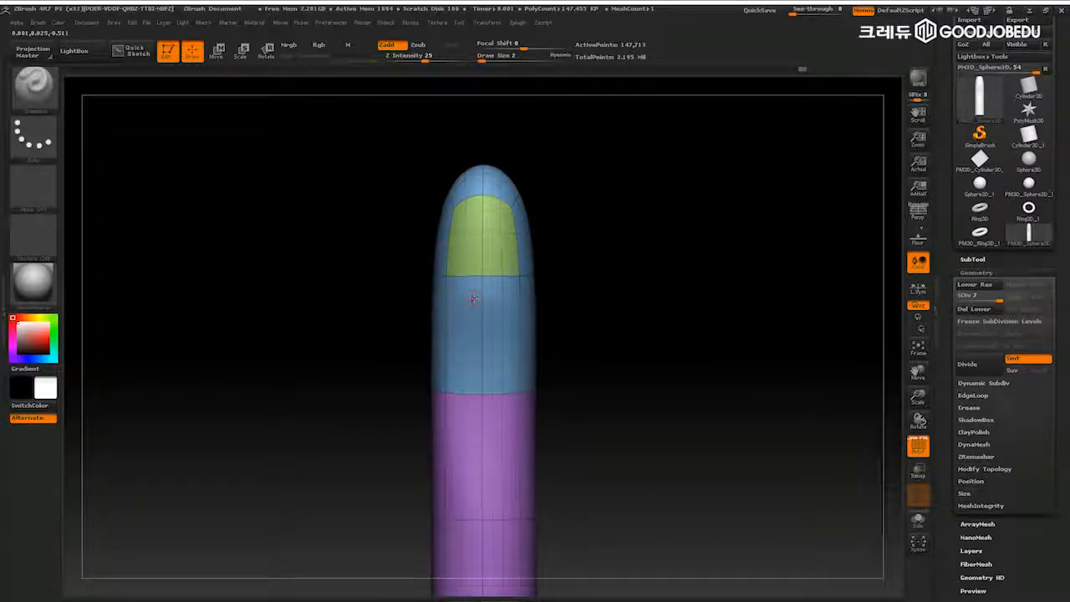
pyautogui.press('[')
pyautogui.press('[')
pyautogui.press('[')
pyautogui.press('[')
pyautogui.press('[')
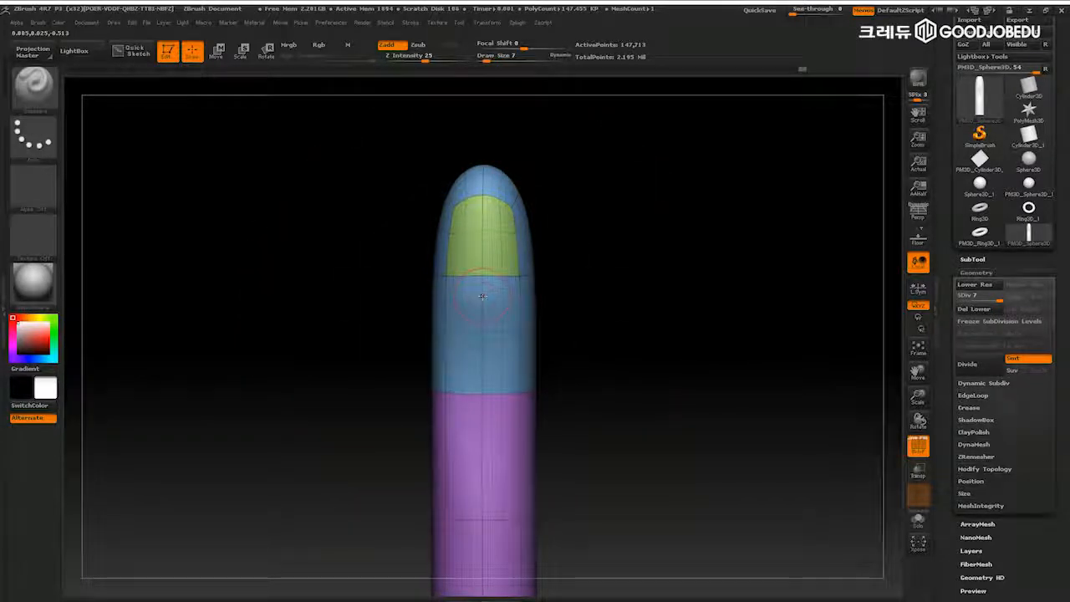
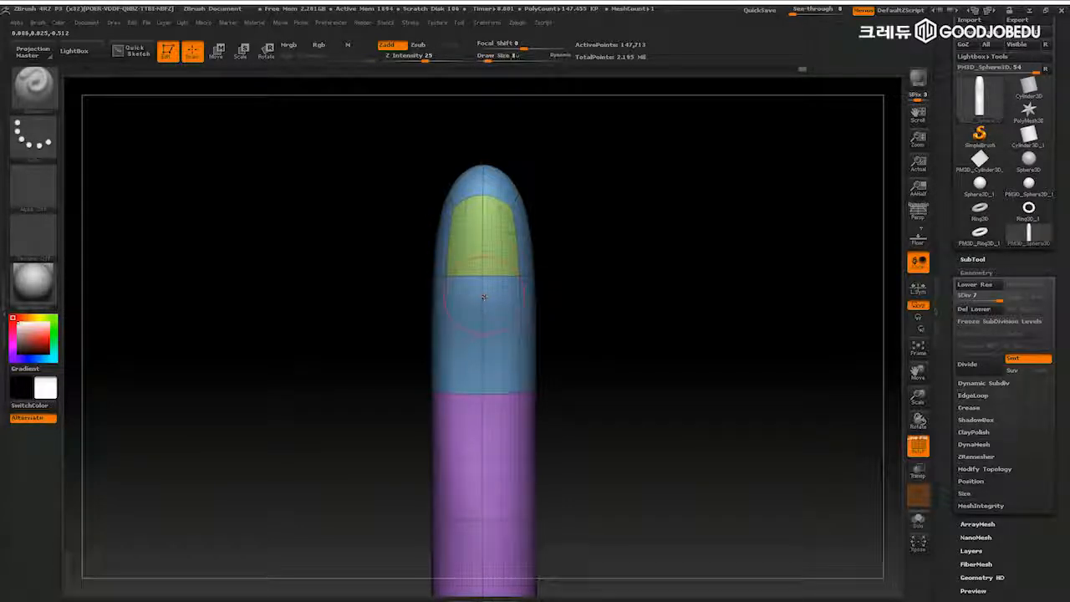
pyautogui.press(']')
pyautogui.press(']')
pyautogui.press(']')
pyautogui.press(']')
pyautogui.press('[')
pyautogui.press('[')
pyautogui.press('[')
pyautogui.press('[')
pyautogui.press('[')
pyautogui.press('[')
pyautogui.press('[')
# - Reshape the fingertip into a broader, blunter end from front and back with the Move brush at draw size 14
pyautogui.moveTo(732, 341)
pyautogui.mouseDown()
pyautogui.moveTo(763, 343)
pyautogui.moveTo(755, 357)
pyautogui.moveTo(766, 331)
pyautogui.moveTo(783, 339)
pyautogui.moveTo(748, 350)
pyautogui.mouseUp()
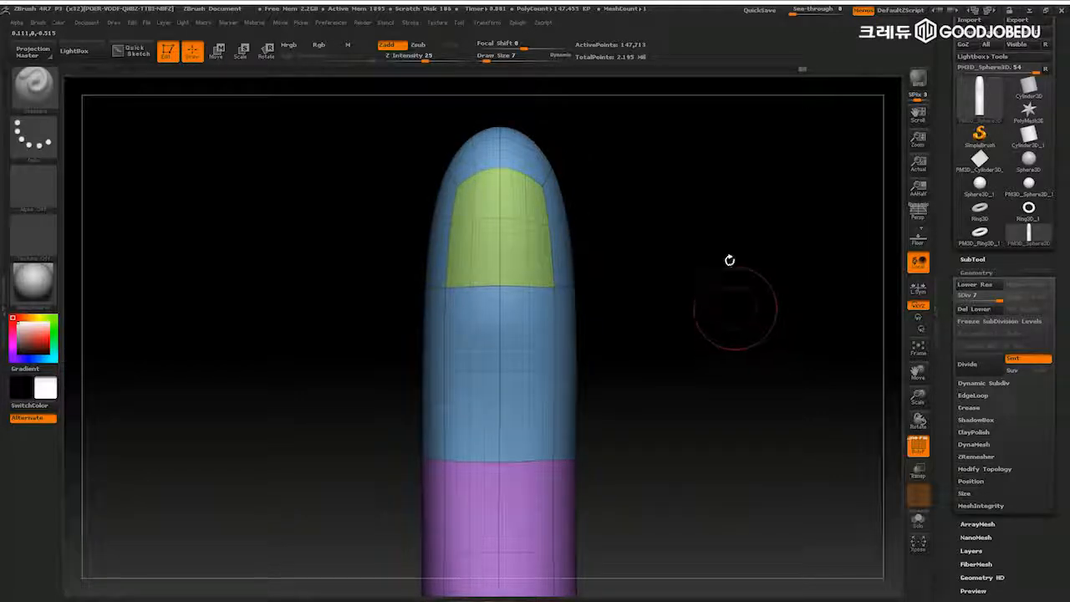
pyautogui.moveTo(738, 293); pyautogui.dragTo(428, 246)
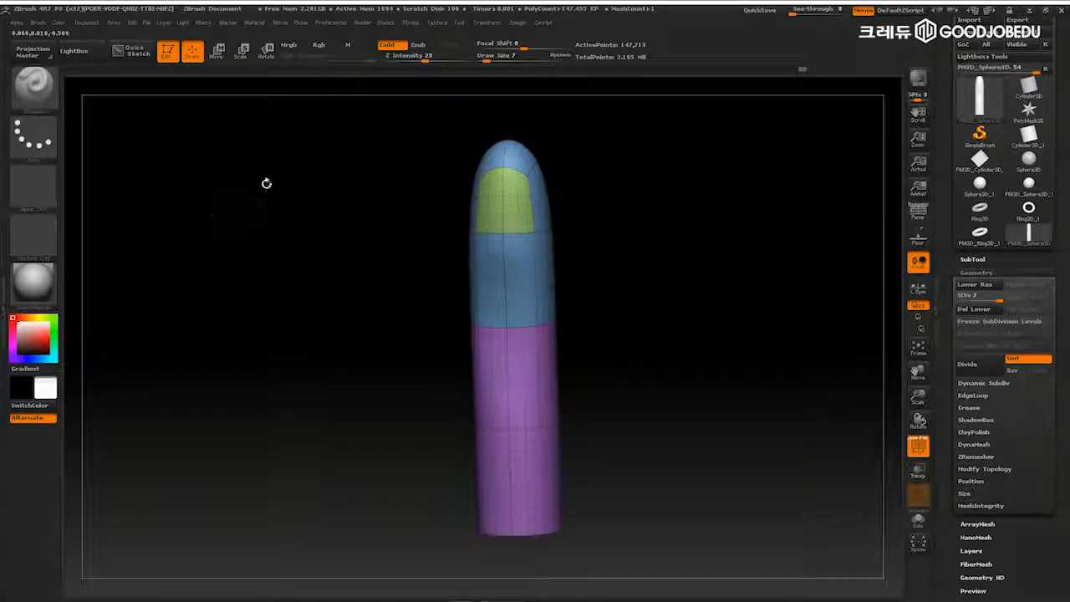
pyautogui.click(38, 92)
pyautogui.click(249, 101)
pyautogui.moveTo(661, 237)
pyautogui.mouseDown()
pyautogui.moveTo(664, 210)
pyautogui.moveTo(640, 239)
pyautogui.moveTo(663, 212)
pyautogui.moveTo(728, 299)
pyautogui.mouseUp()
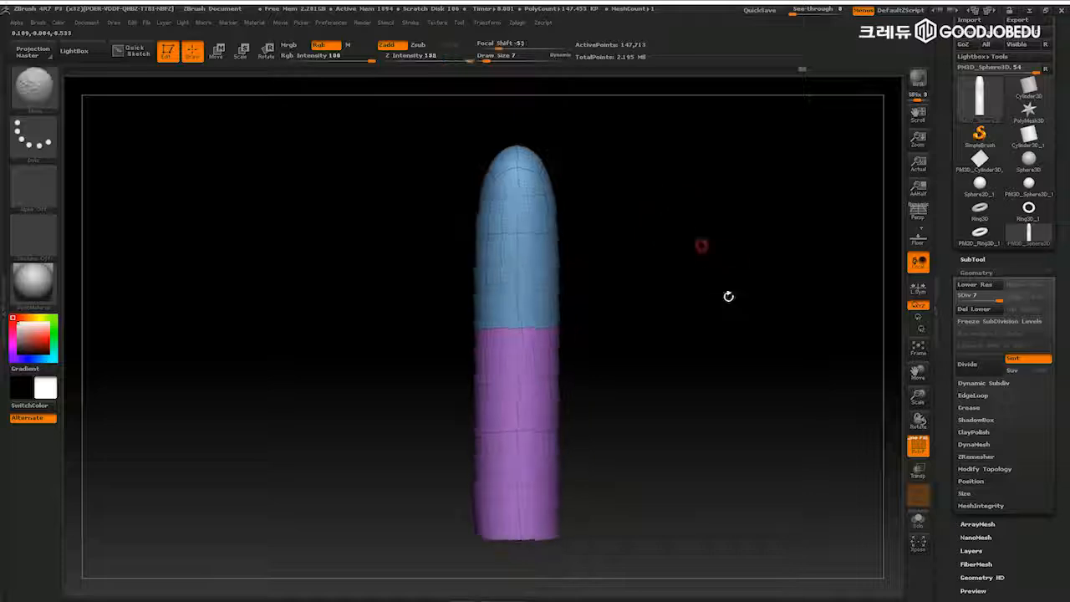
pyautogui.keyDown('alt'); pyautogui.moveTo(690, 245); pyautogui.dragTo(709, 320); pyautogui.keyUp('alt')
pyautogui.press('[')
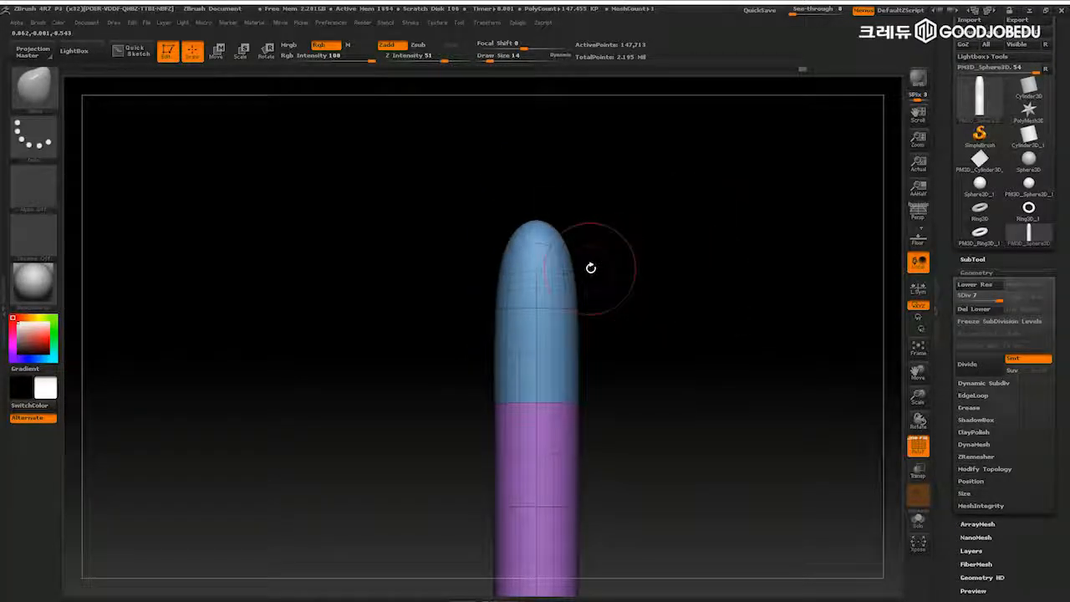
pyautogui.moveTo(636, 242); pyautogui.dragTo(623, 237)
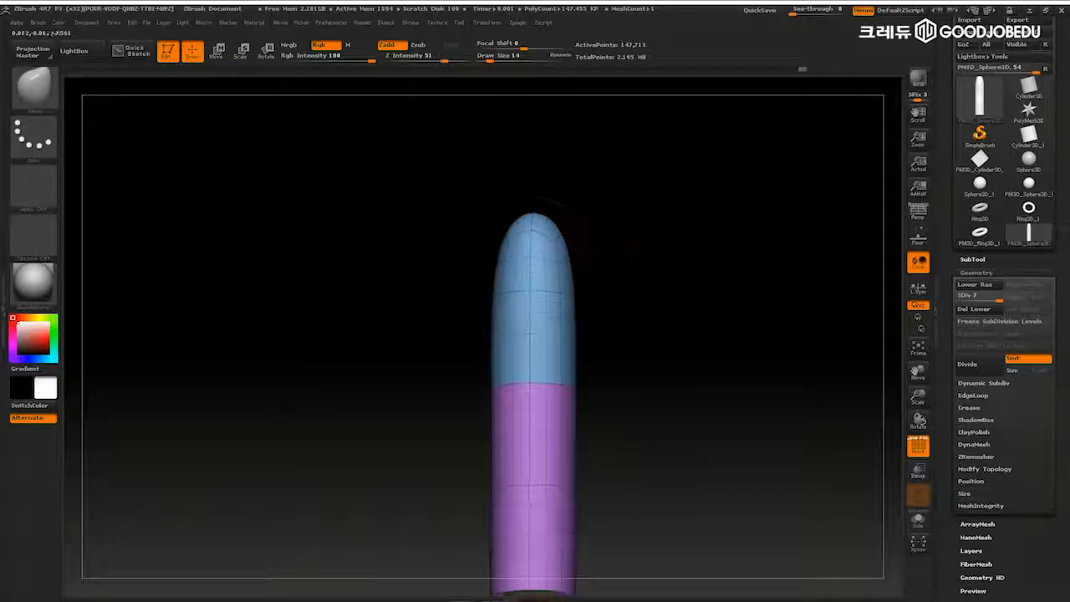
pyautogui.moveTo(652, 203); pyautogui.dragTo(627, 201)
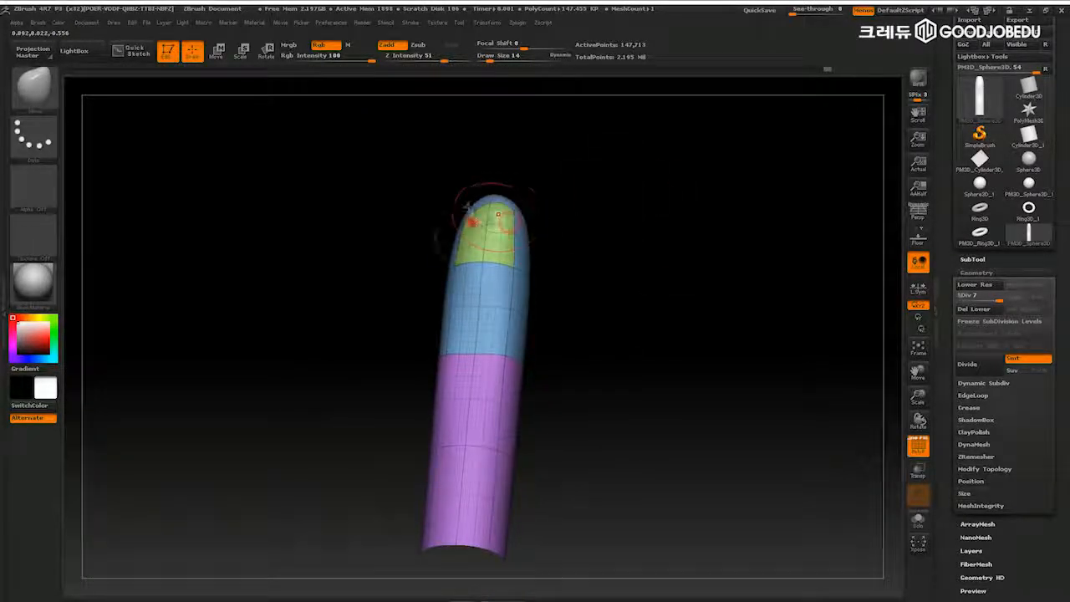
pyautogui.moveTo(543, 246); pyautogui.dragTo(640, 251)
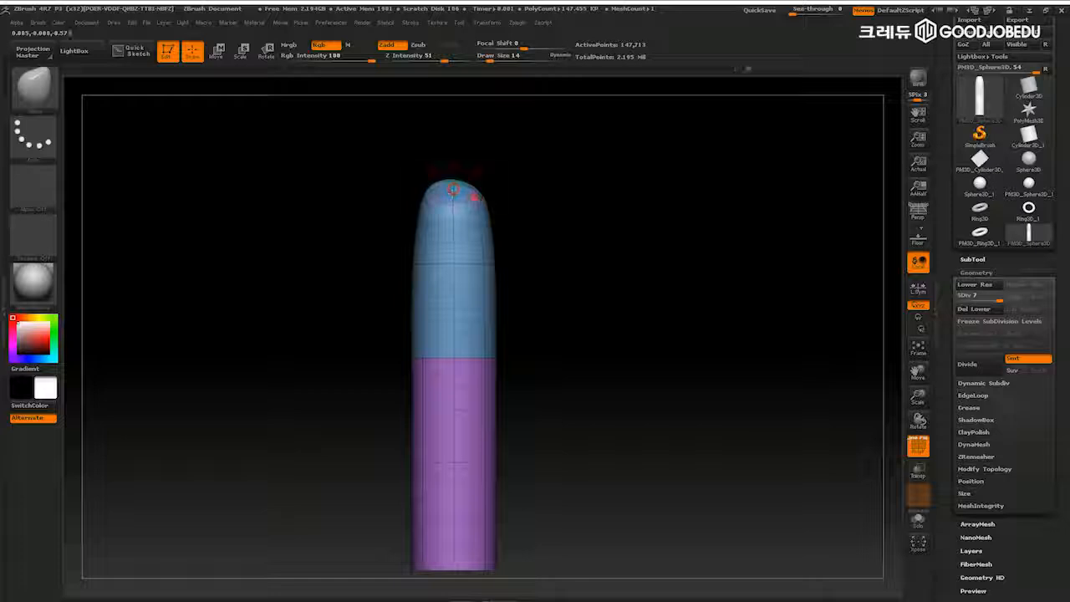
pyautogui.moveTo(609, 214); pyautogui.dragTo(577, 208)
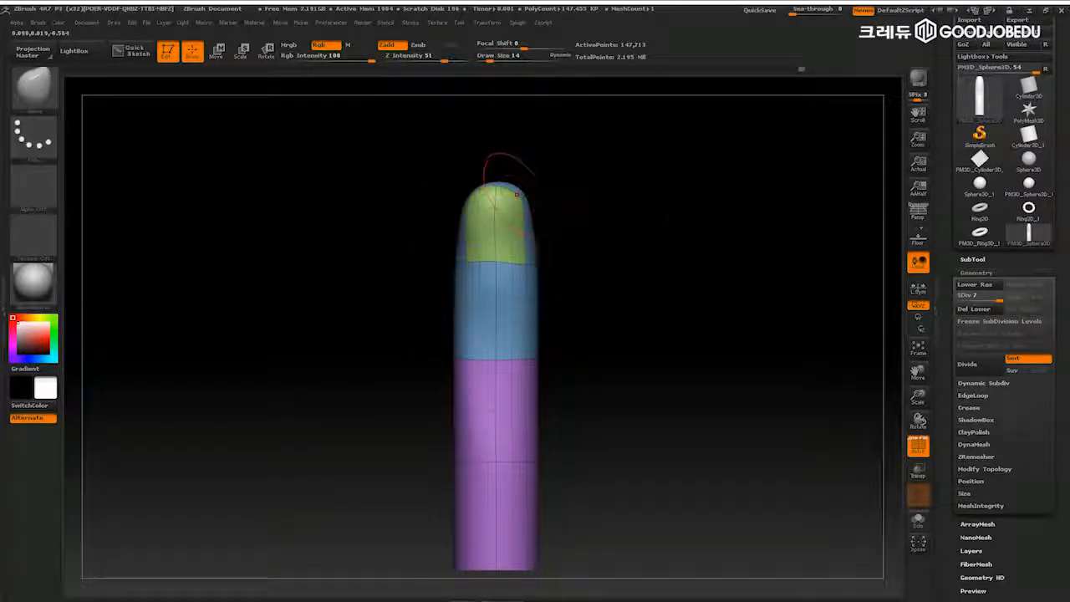
# - Lower the finger to subdivision level 5, then smooth and refine the rounded tip
pyautogui.hotkey('shift', 'd')
pyautogui.hotkey('shift', 'd')
pyautogui.moveTo(795, 329); pyautogui.dragTo(745, 306)
pyautogui.keyDown('shift'); pyautogui.moveTo(525, 217); pyautogui.dragTo(522, 231); pyautogui.keyUp('shift')
pyautogui.moveTo(675, 224); pyautogui.dragTo(628, 241)
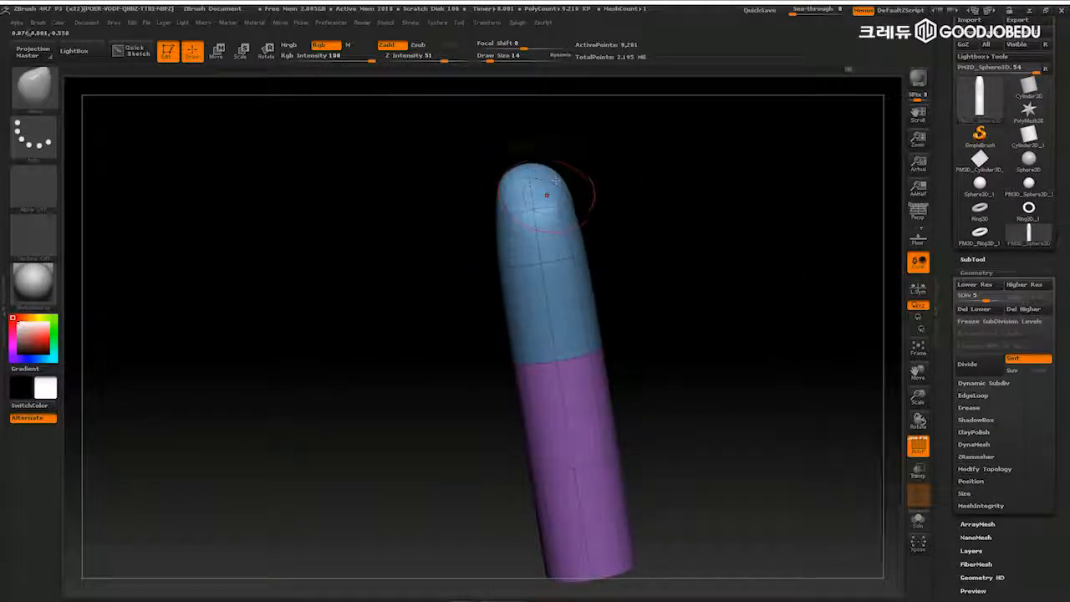
pyautogui.moveTo(683, 235); pyautogui.dragTo(733, 232)
# - Shape the finger's side profile with the Move brush at draw size 26, sloping the pad and smoothing its outline
pyautogui.moveTo(711, 279)
pyautogui.mouseDown()
pyautogui.moveTo(709, 248)
pyautogui.moveTo(777, 306)
pyautogui.moveTo(791, 275)
pyautogui.moveTo(791, 337)
pyautogui.moveTo(755, 368)
pyautogui.mouseUp()
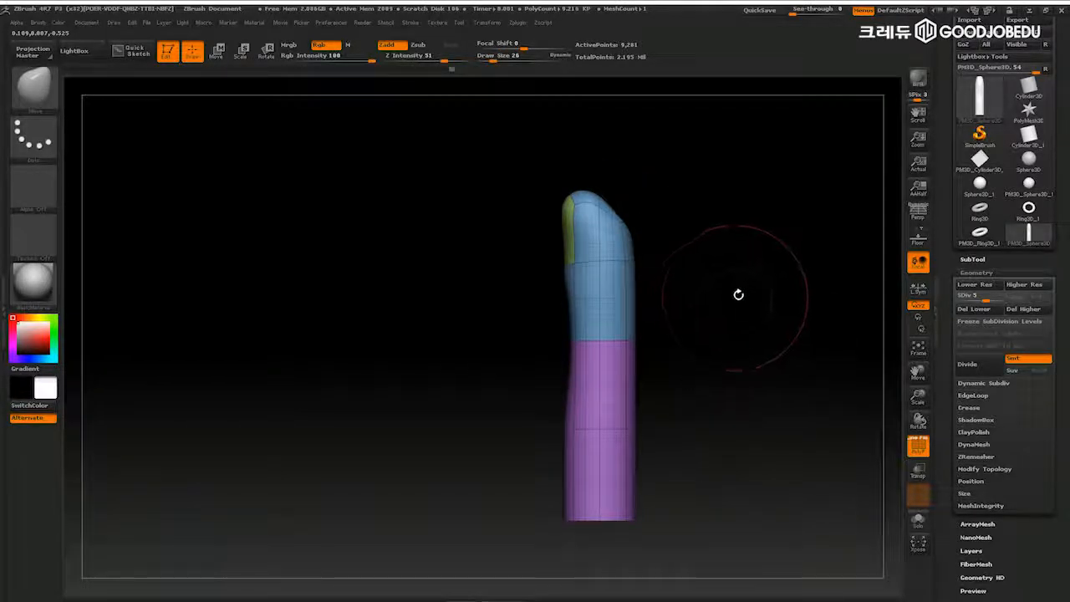
pyautogui.moveTo(738, 294); pyautogui.dragTo(723, 294)
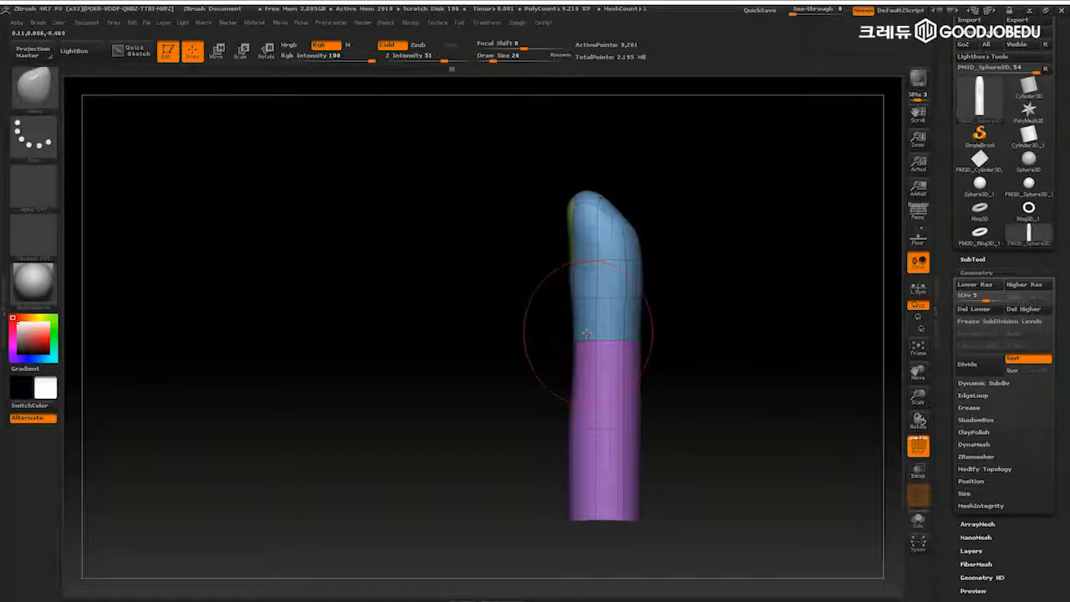
pyautogui.moveTo(706, 326); pyautogui.dragTo(702, 295)
pyautogui.moveTo(632, 245); pyautogui.dragTo(629, 247)
pyautogui.keyDown('shift'); pyautogui.moveTo(702, 256); pyautogui.dragTo(694, 323); pyautogui.keyUp('shift')
pyautogui.moveTo(798, 368)
pyautogui.mouseDown()
pyautogui.moveTo(812, 377)
pyautogui.moveTo(788, 370)
pyautogui.moveTo(853, 394)
pyautogui.moveTo(820, 359)
pyautogui.moveTo(789, 383)
pyautogui.mouseUp()
pyautogui.moveTo(766, 335); pyautogui.dragTo(788, 356)
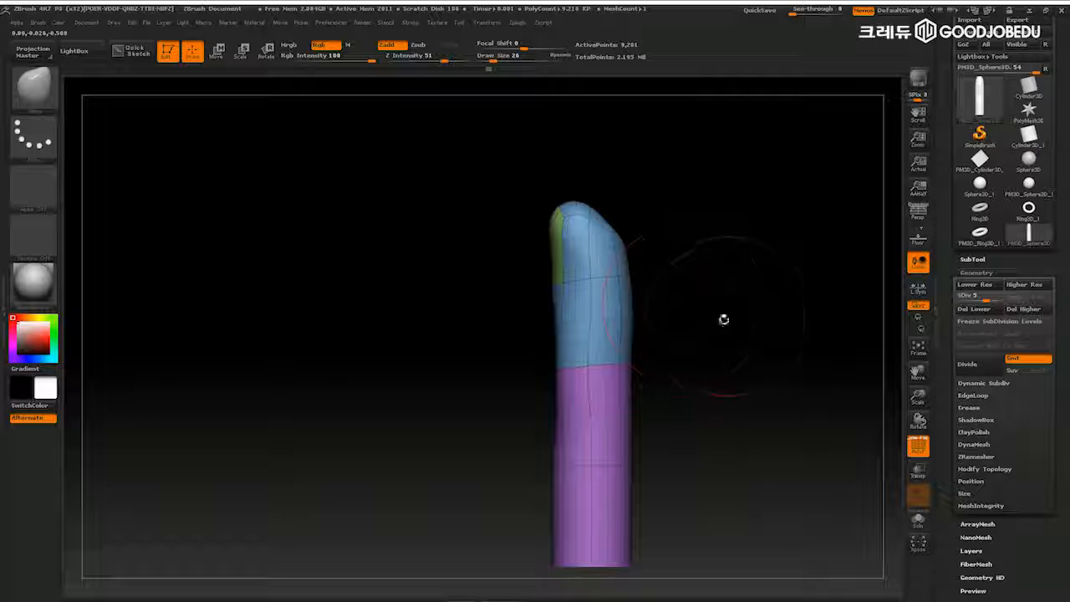
# - Mask the tip segment and push the edge of the purple segment at the joint with the Move brush
pyautogui.press('w')
pyautogui.keyDown('ctrl'); pyautogui.click(609, 437); pyautogui.keyUp('ctrl')
pyautogui.moveTo(785, 382)
pyautogui.keyDown('alt'); pyautogui.mouseDown()
pyautogui.moveTo(769, 332)
pyautogui.moveTo(753, 366)
pyautogui.moveTo(717, 330)
pyautogui.mouseUp(); pyautogui.keyUp('alt')
pyautogui.press('q')
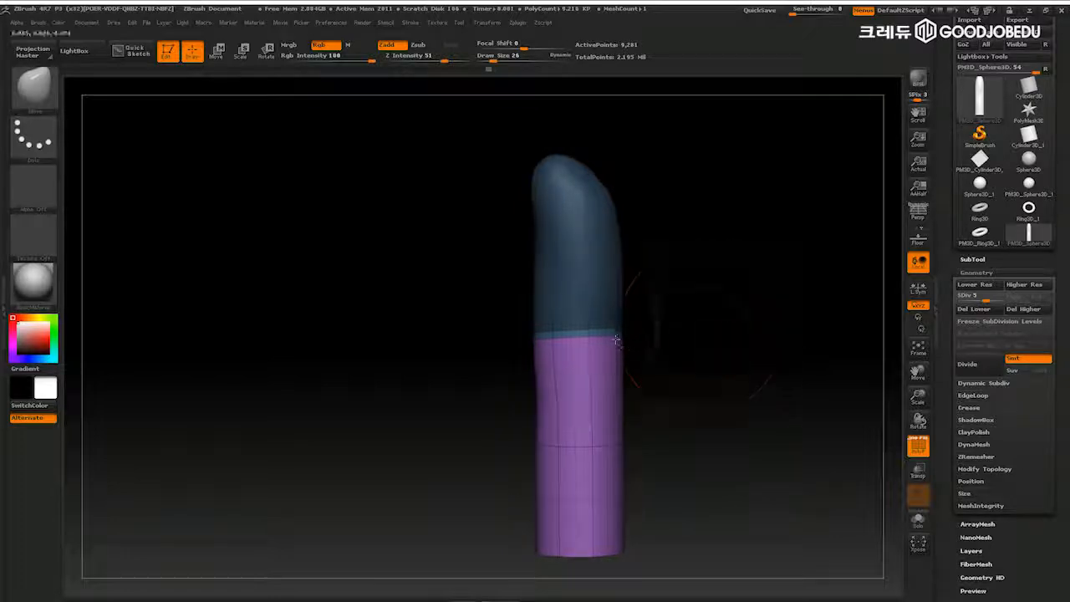
pyautogui.moveTo(623, 335)
pyautogui.mouseDown()
pyautogui.moveTo(677, 318)
pyautogui.moveTo(723, 328)
pyautogui.mouseUp()
# - Invert the mask between strokes and adjust the finger segments on both sides of the joint
pyautogui.keyDown('ctrl'); pyautogui.click(784, 346); pyautogui.keyUp('ctrl')
pyautogui.moveTo(783, 355)
pyautogui.mouseDown()
pyautogui.moveTo(812, 349)
pyautogui.moveTo(790, 339)
pyautogui.moveTo(611, 356)
pyautogui.mouseUp()
pyautogui.keyDown('ctrl'); pyautogui.click(701, 346); pyautogui.keyUp('ctrl')
pyautogui.moveTo(627, 461); pyautogui.dragTo(642, 481)
pyautogui.moveTo(686, 366)
pyautogui.mouseDown()
pyautogui.moveTo(782, 364)
pyautogui.moveTo(797, 376)
pyautogui.moveTo(800, 342)
pyautogui.moveTo(780, 367)
pyautogui.moveTo(802, 354)
pyautogui.mouseUp()
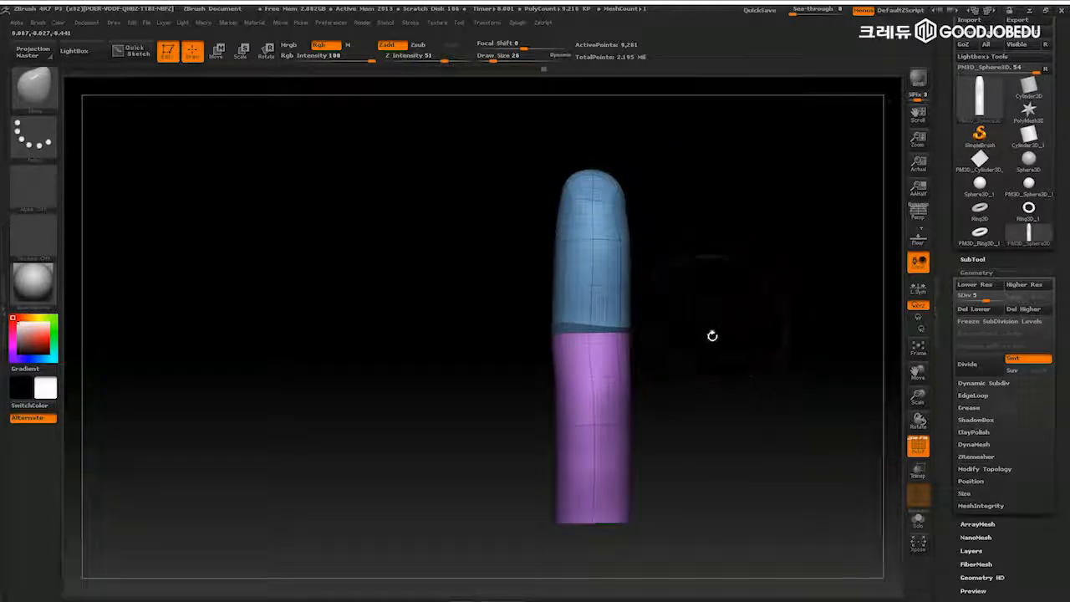
# - Adjust the joint between the blue tip segment and the purple segment with the Move brush, working from the nail side and in profile
pyautogui.press('w')
pyautogui.moveTo(599, 307); pyautogui.dragTo(749, 310)
pyautogui.moveTo(750, 389)
pyautogui.mouseDown()
pyautogui.moveTo(802, 375)
pyautogui.moveTo(790, 366)
pyautogui.moveTo(827, 387)
pyautogui.moveTo(760, 344)
pyautogui.moveTo(726, 350)
pyautogui.mouseUp()
pyautogui.press('q')
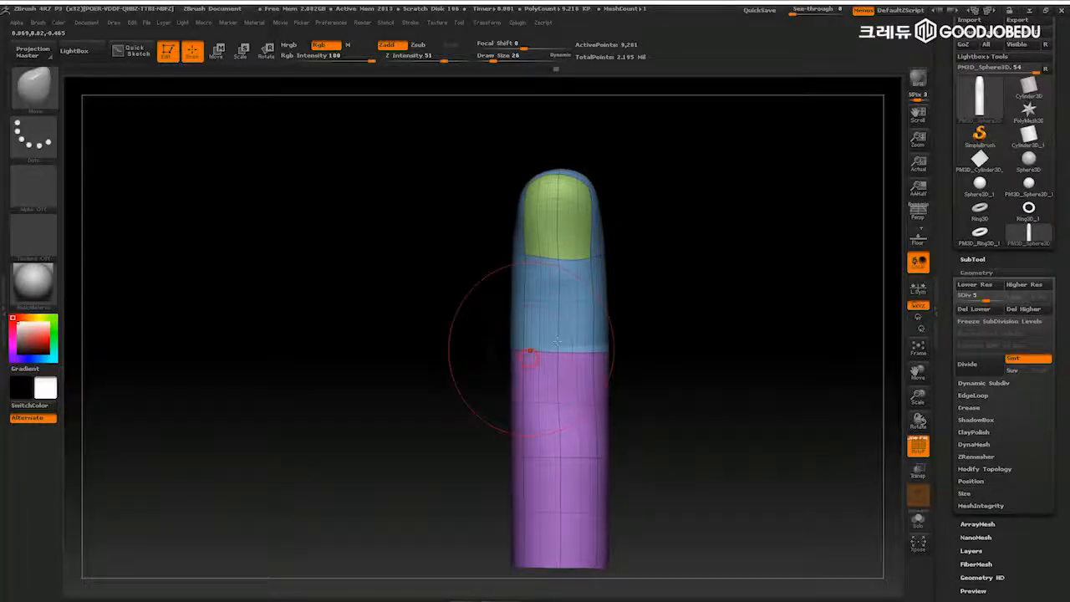
pyautogui.moveTo(502, 343); pyautogui.dragTo(683, 321)
pyautogui.moveTo(535, 352); pyautogui.dragTo(667, 359)
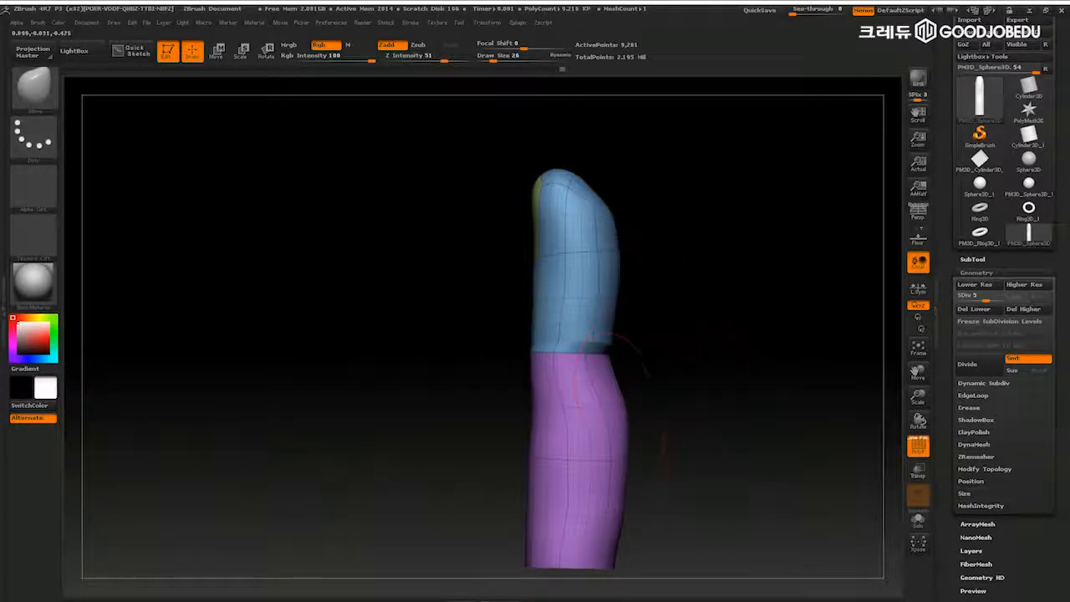
pyautogui.moveTo(731, 256)
pyautogui.mouseDown()
pyautogui.moveTo(754, 239)
pyautogui.moveTo(800, 267)
pyautogui.mouseUp()
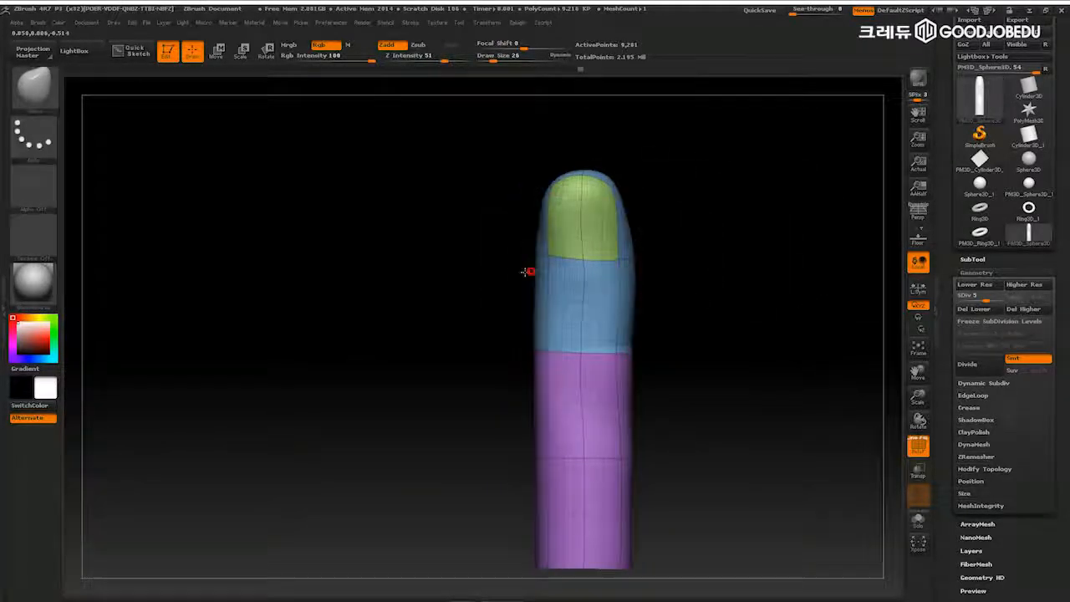
# - Widen the sides of the blue tip segment and refine the purple segment's outline with the Move brush
pyautogui.moveTo(530, 272); pyautogui.dragTo(520, 274)
pyautogui.moveTo(555, 181); pyautogui.dragTo(546, 174)
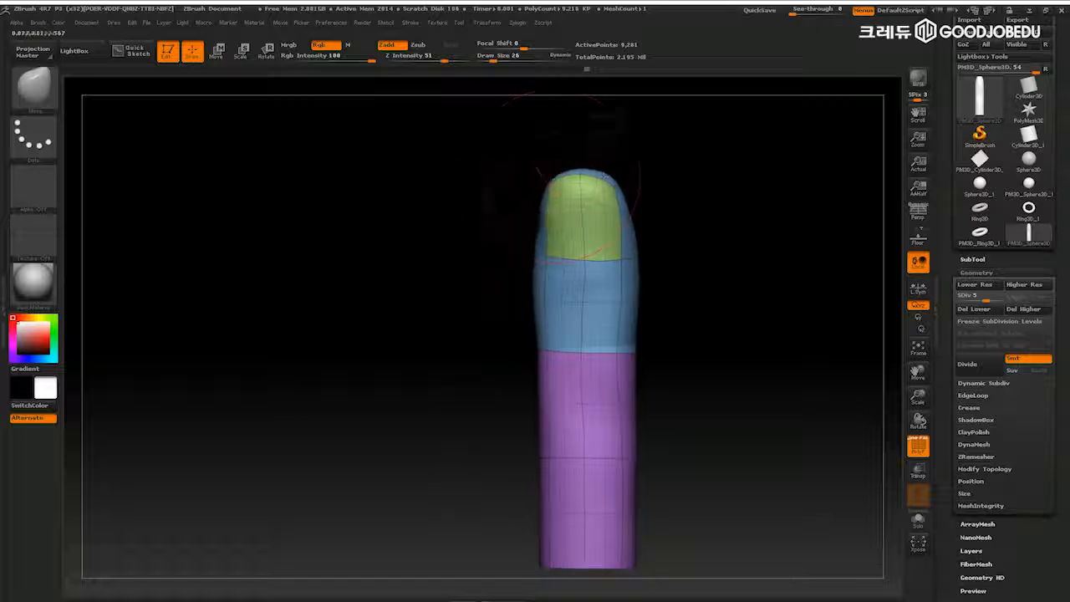
pyautogui.keyDown('alt'); pyautogui.moveTo(699, 342); pyautogui.dragTo(689, 258); pyautogui.keyUp('alt')
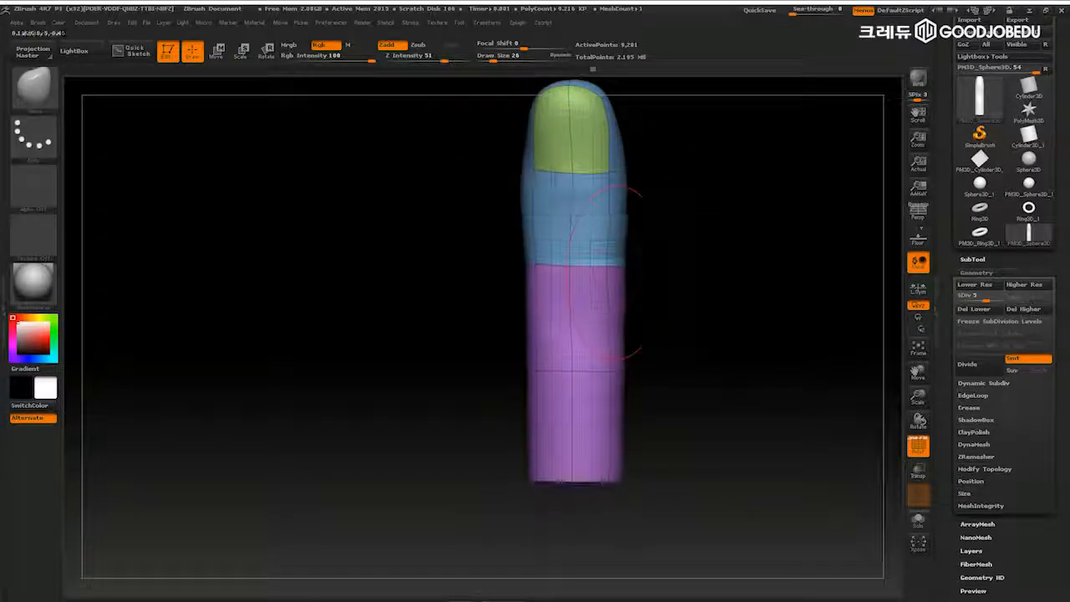
pyautogui.moveTo(692, 294)
pyautogui.mouseDown()
pyautogui.moveTo(690, 273)
pyautogui.moveTo(742, 273)
pyautogui.moveTo(501, 306)
pyautogui.moveTo(678, 332)
pyautogui.moveTo(591, 396)
pyautogui.mouseUp()
pyautogui.moveTo(517, 381); pyautogui.dragTo(509, 382)
pyautogui.moveTo(689, 320)
pyautogui.mouseDown()
pyautogui.moveTo(711, 307)
pyautogui.moveTo(790, 340)
pyautogui.moveTo(760, 334)
pyautogui.moveTo(798, 391)
pyautogui.mouseUp()
# - Smooth the finger's surface across the joint and along its side
pyautogui.keyDown('shift'); pyautogui.moveTo(562, 248); pyautogui.dragTo(585, 402); pyautogui.keyUp('shift')
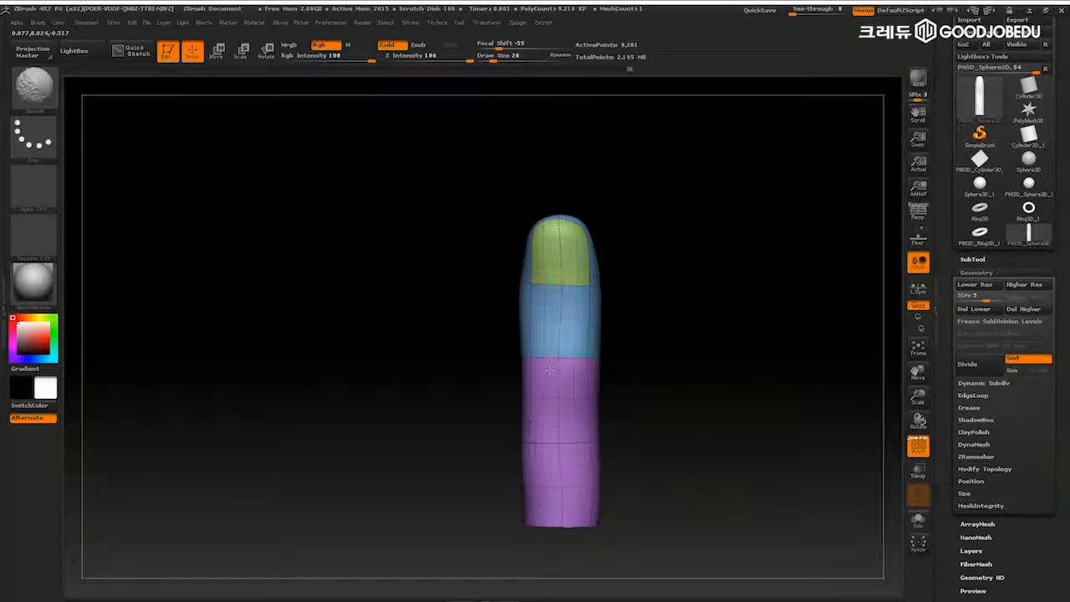
pyautogui.moveTo(661, 292); pyautogui.dragTo(760, 301)
pyautogui.moveTo(545, 359)
pyautogui.keyDown('shift'); pyautogui.mouseDown()
pyautogui.moveTo(540, 253)
pyautogui.moveTo(535, 358)
pyautogui.mouseUp(); pyautogui.keyUp('shift')
pyautogui.moveTo(676, 340); pyautogui.dragTo(627, 336)
pyautogui.keyDown('shift'); pyautogui.moveTo(562, 248); pyautogui.dragTo(575, 289); pyautogui.keyUp('shift')
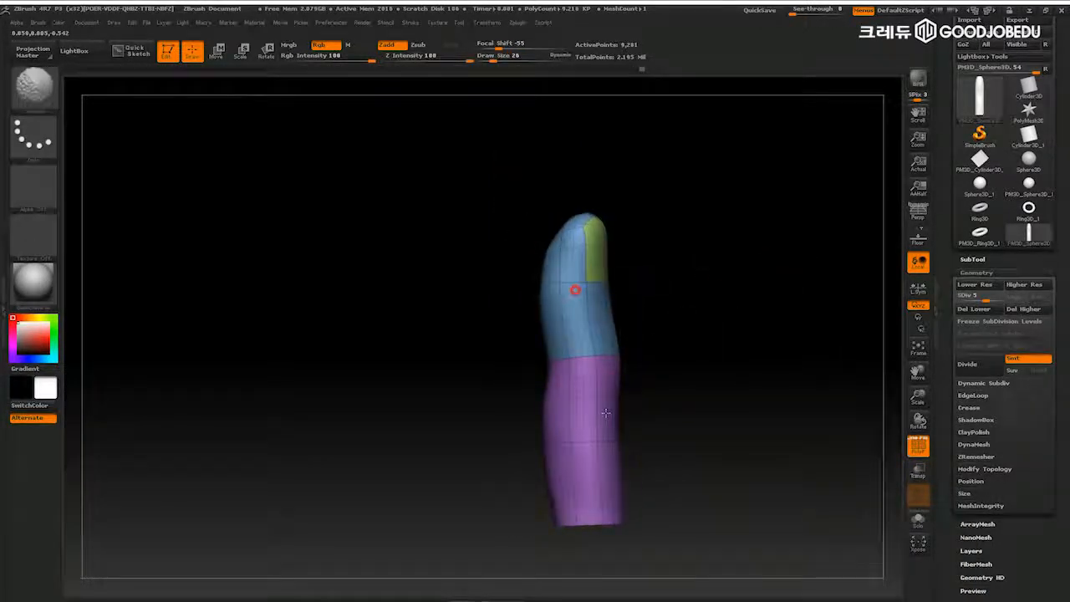
# - Build up the side of the tip segment with the ClayBuildup brush at draw size 9
pyautogui.keyDown('shift'); pyautogui.moveTo(744, 362); pyautogui.dragTo(695, 326); pyautogui.keyUp('shift')
pyautogui.keyDown('alt'); pyautogui.moveTo(791, 373); pyautogui.dragTo(788, 401); pyautogui.keyUp('alt')
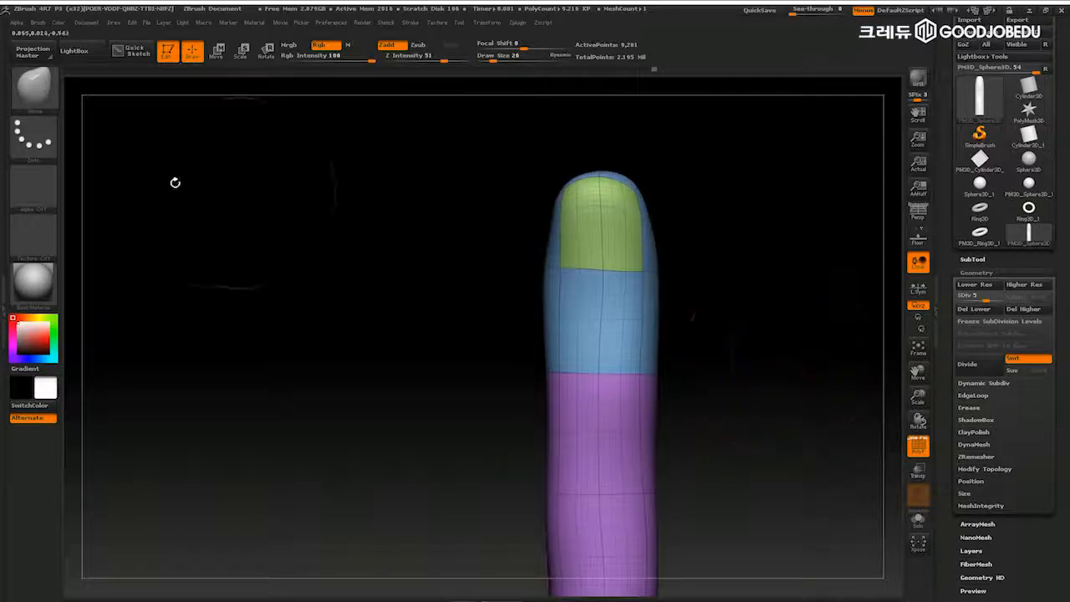
pyautogui.click(33, 103)
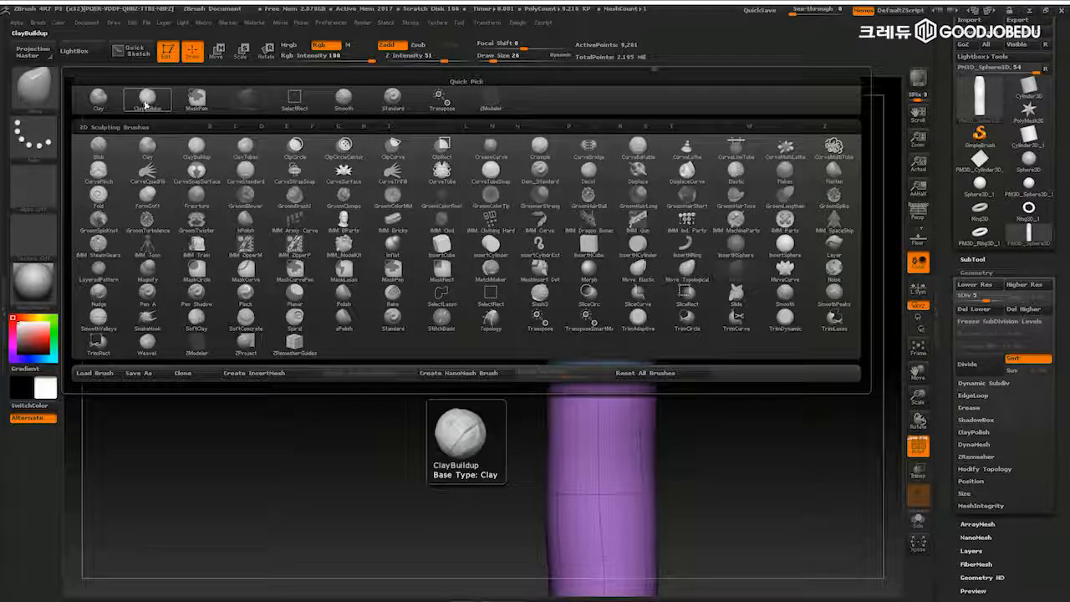
pyautogui.click(150, 99)
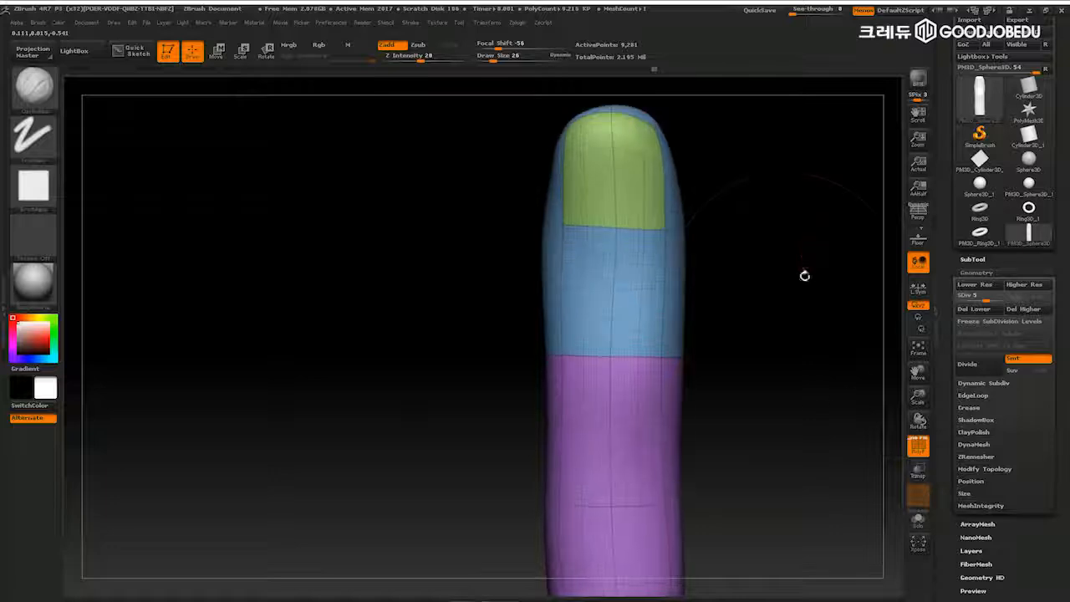
pyautogui.moveTo(744, 282); pyautogui.dragTo(826, 306)
pyautogui.moveTo(800, 292); pyautogui.dragTo(693, 281)
pyautogui.moveTo(559, 265)
pyautogui.mouseDown()
pyautogui.moveTo(551, 373)
pyautogui.moveTo(533, 373)
pyautogui.mouseUp()
pyautogui.moveTo(528, 275); pyautogui.dragTo(523, 372)
# - Add lengthwise ClayBuildup strokes over the fingertip pad and its opposite side
pyautogui.moveTo(725, 293); pyautogui.dragTo(638, 294)
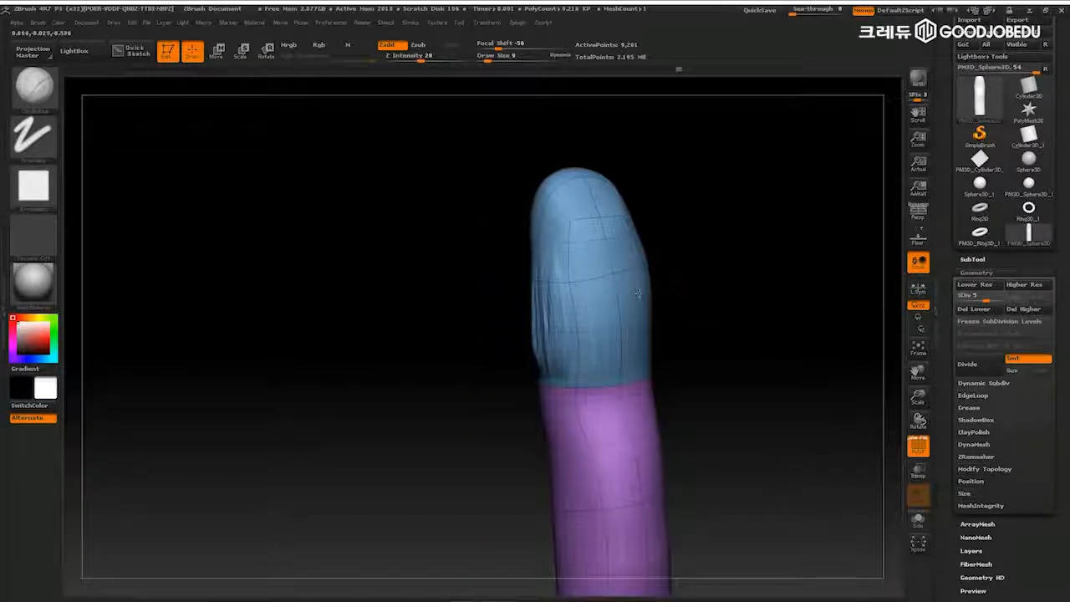
pyautogui.moveTo(570, 334); pyautogui.dragTo(608, 332)
pyautogui.moveTo(715, 287); pyautogui.dragTo(709, 280)
pyautogui.moveTo(571, 238); pyautogui.dragTo(562, 351)
pyautogui.moveTo(790, 256); pyautogui.dragTo(727, 252)
pyautogui.moveTo(575, 232); pyautogui.dragTo(604, 267)
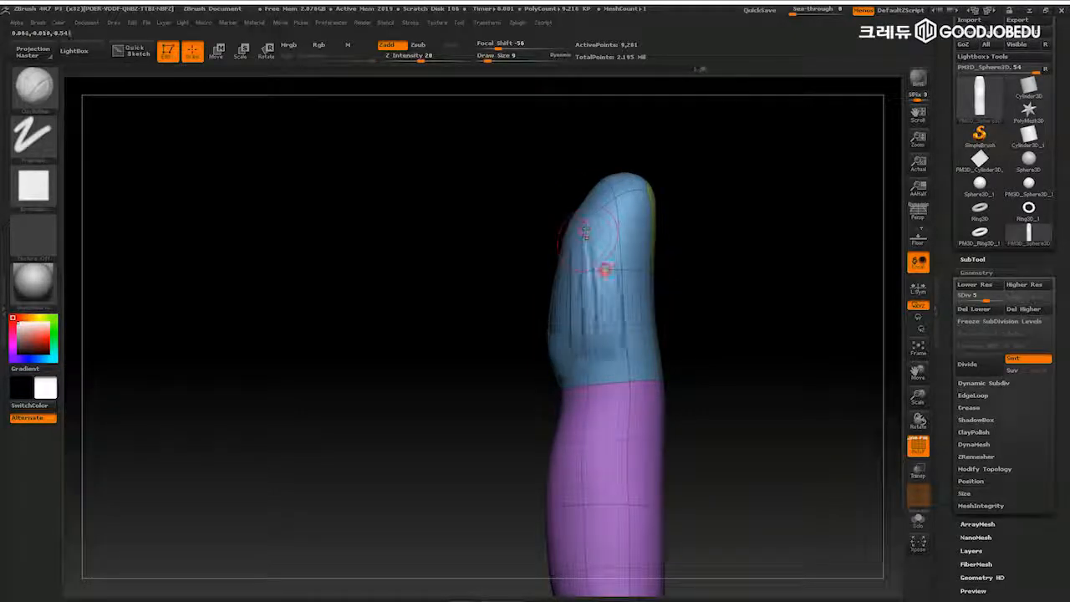
# - Step the finger down to subdivision level 1, raise it to level 7, and settle on level 6
pyautogui.hotkey('shift', 'd')
pyautogui.hotkey('shift', 'd')
pyautogui.hotkey('shift', 'd')
pyautogui.hotkey('shift', 'd')
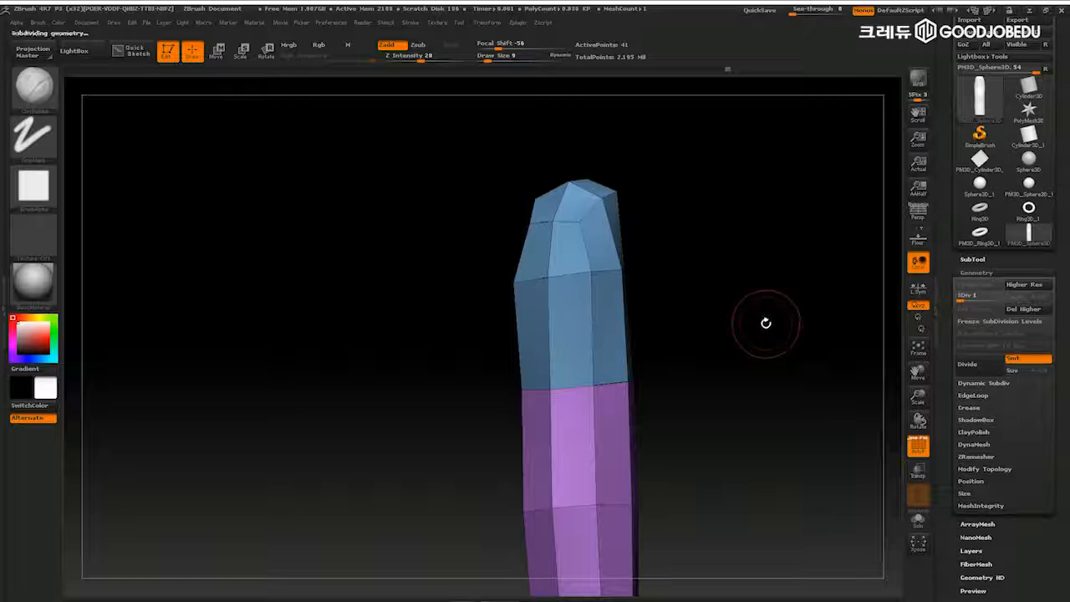
pyautogui.press('d')
pyautogui.press('d')
pyautogui.press('d')
pyautogui.press('d')
pyautogui.press('d')
pyautogui.press('d')
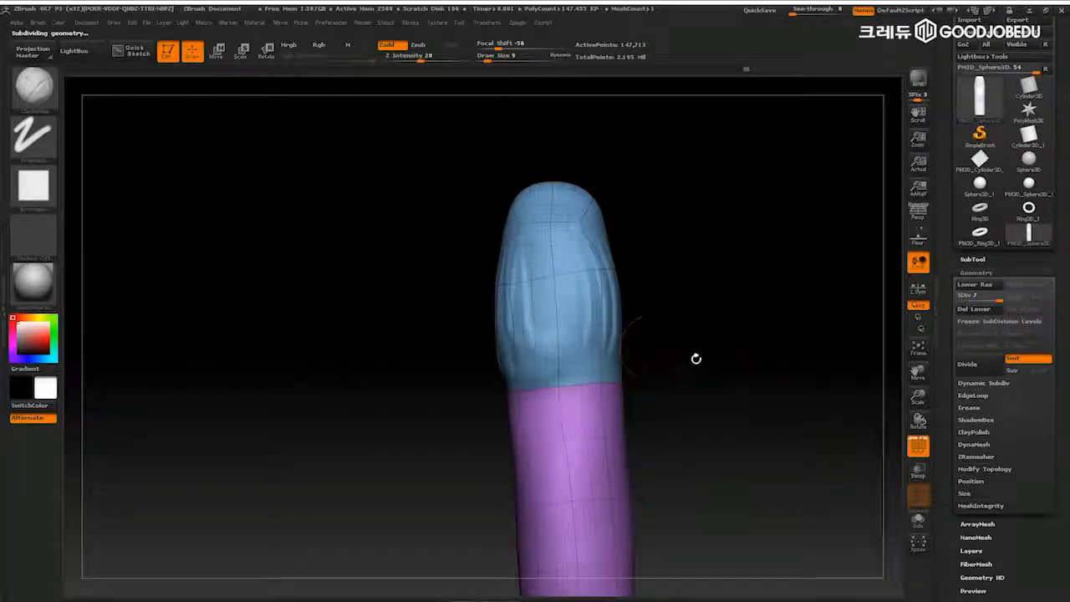
pyautogui.hotkey('shift', 'd')
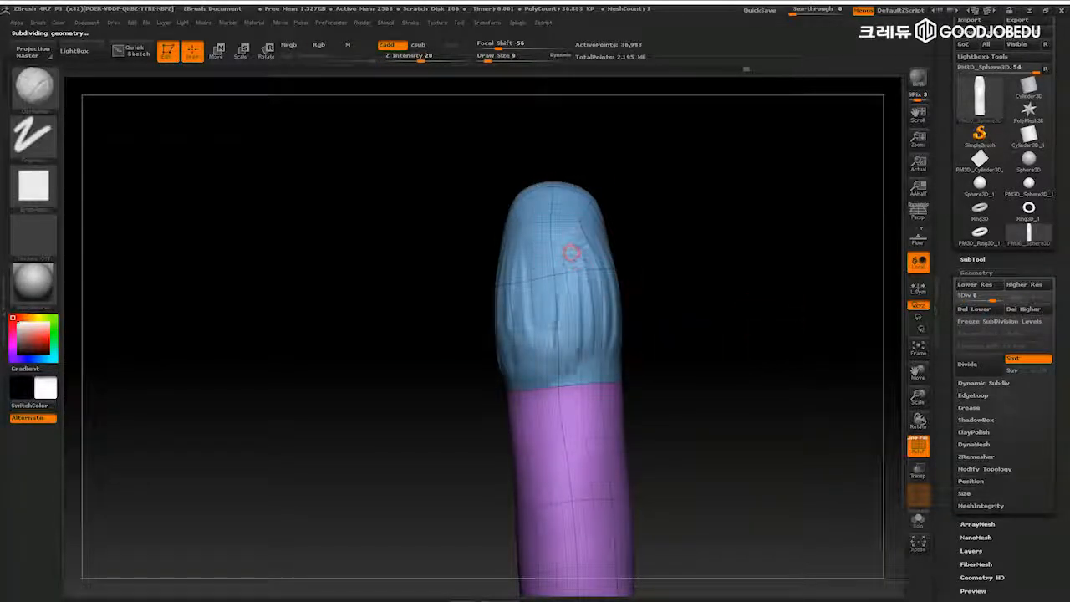
# - Fill out the fingertip pad and its side with more lengthwise ClayBuildup strokes
pyautogui.moveTo(661, 330); pyautogui.dragTo(568, 358)
pyautogui.moveTo(747, 299); pyautogui.dragTo(696, 302)
pyautogui.moveTo(594, 364); pyautogui.dragTo(599, 265)
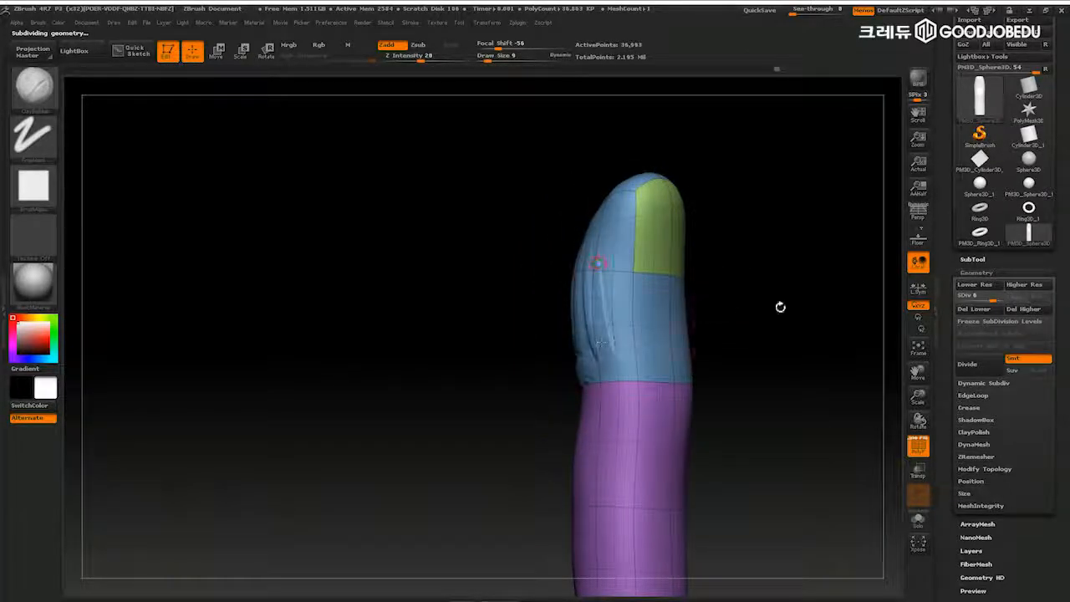
# - Build up knuckle folds with ClayBuildup across the back of the joint, from below the nail into the purple segment
pyautogui.moveTo(778, 306); pyautogui.dragTo(738, 311)
pyautogui.moveTo(627, 361)
pyautogui.mouseDown()
pyautogui.moveTo(640, 394)
pyautogui.moveTo(669, 409)
pyautogui.mouseUp()
pyautogui.moveTo(765, 361); pyautogui.dragTo(837, 342)
pyautogui.moveTo(620, 387)
pyautogui.mouseDown()
pyautogui.moveTo(626, 306)
pyautogui.moveTo(650, 311)
pyautogui.mouseUp()
pyautogui.moveTo(780, 268)
pyautogui.keyDown('alt'); pyautogui.mouseDown()
pyautogui.moveTo(776, 330)
pyautogui.moveTo(798, 333)
pyautogui.mouseUp(); pyautogui.keyUp('alt')
pyautogui.moveTo(752, 305); pyautogui.dragTo(623, 292)
pyautogui.moveTo(741, 298); pyautogui.dragTo(709, 292)
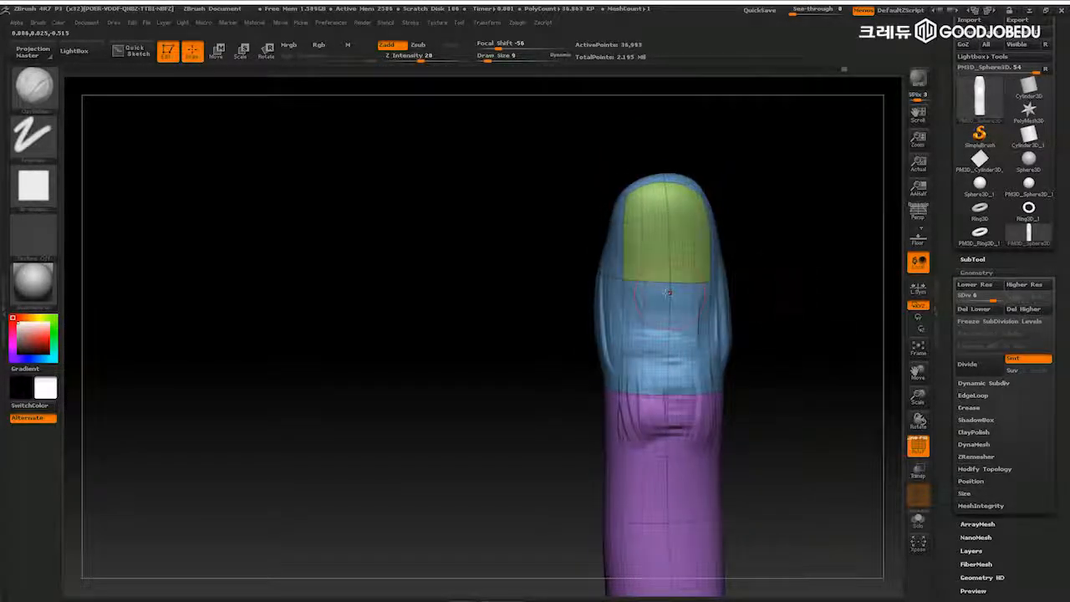
pyautogui.moveTo(828, 342); pyautogui.dragTo(824, 327)
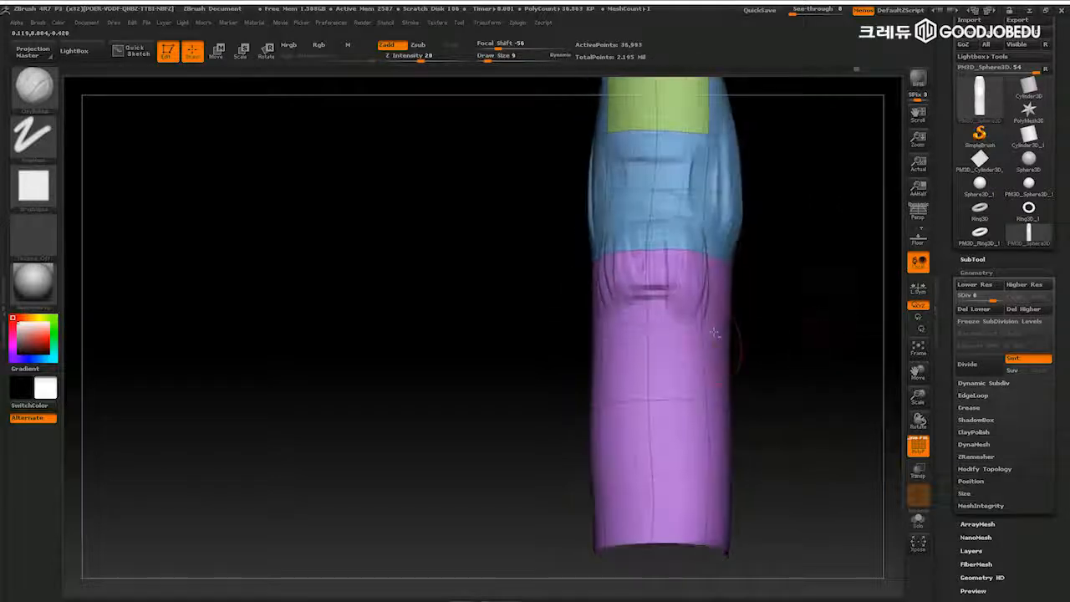
# - Lay lengthwise ClayBuildup strokes down the sides of the purple segment below the knuckle
pyautogui.moveTo(709, 318); pyautogui.dragTo(691, 447)
pyautogui.moveTo(782, 369); pyautogui.dragTo(764, 356)
pyautogui.moveTo(616, 332); pyautogui.dragTo(663, 453)
pyautogui.moveTo(606, 351); pyautogui.dragTo(631, 483)
pyautogui.moveTo(748, 357); pyautogui.dragTo(816, 318)
# - Build up the palm side of the purple segment with crosswise strokes and long strokes along its edge
pyautogui.moveTo(577, 279); pyautogui.dragTo(500, 319)
pyautogui.moveTo(703, 315)
pyautogui.mouseDown()
pyautogui.moveTo(693, 265)
pyautogui.moveTo(682, 267)
pyautogui.moveTo(699, 290)
pyautogui.mouseUp()
pyautogui.moveTo(497, 344); pyautogui.dragTo(515, 262)
pyautogui.moveTo(687, 336); pyautogui.dragTo(671, 310)
pyautogui.moveTo(503, 361); pyautogui.dragTo(530, 470)
pyautogui.moveTo(506, 343); pyautogui.dragTo(554, 454)
pyautogui.moveTo(523, 289); pyautogui.dragTo(555, 448)
pyautogui.moveTo(716, 342); pyautogui.dragTo(714, 305)
pyautogui.moveTo(592, 324); pyautogui.dragTo(533, 321)
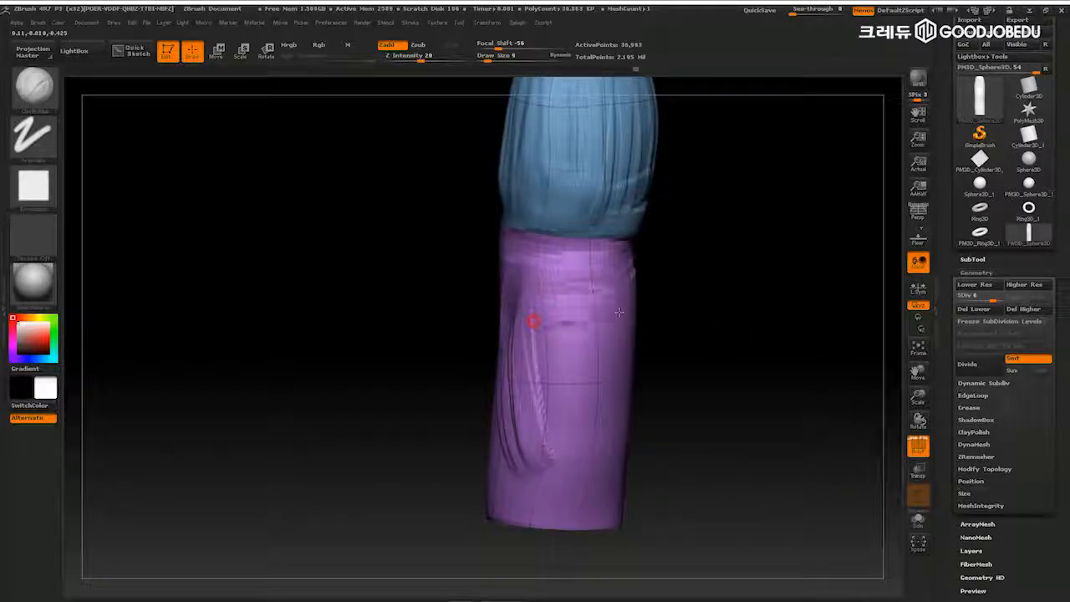
# - Extend the clay strokes over the lower palm side and the flank of the purple segment
pyautogui.keyDown('alt'); pyautogui.moveTo(765, 307); pyautogui.dragTo(781, 290); pyautogui.keyUp('alt')
pyautogui.keyDown('shift'); pyautogui.moveTo(799, 340); pyautogui.dragTo(788, 303); pyautogui.keyUp('shift')
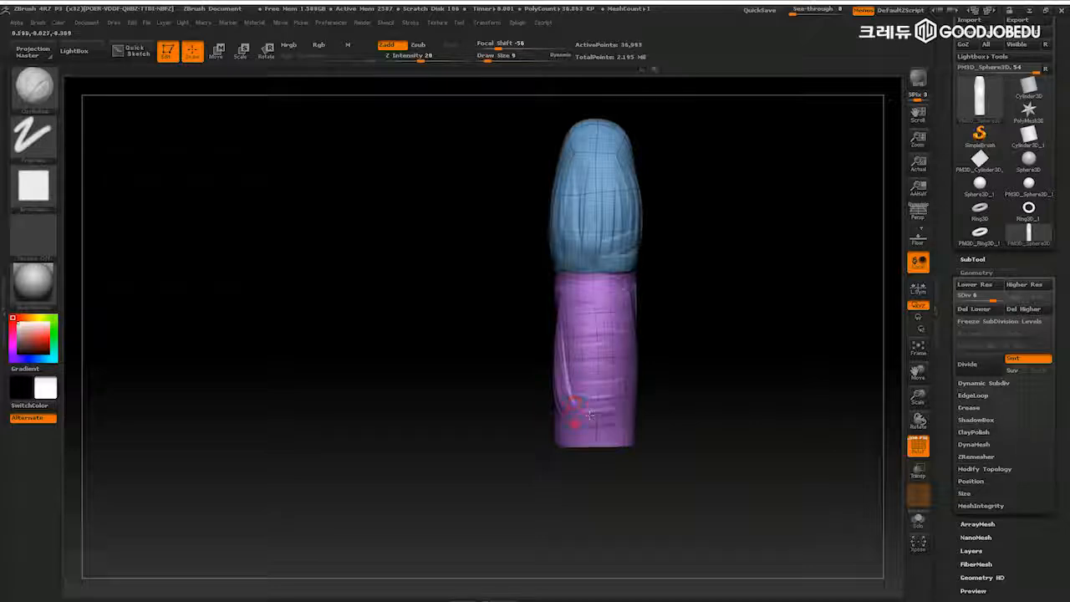
pyautogui.moveTo(726, 373); pyautogui.dragTo(753, 337)
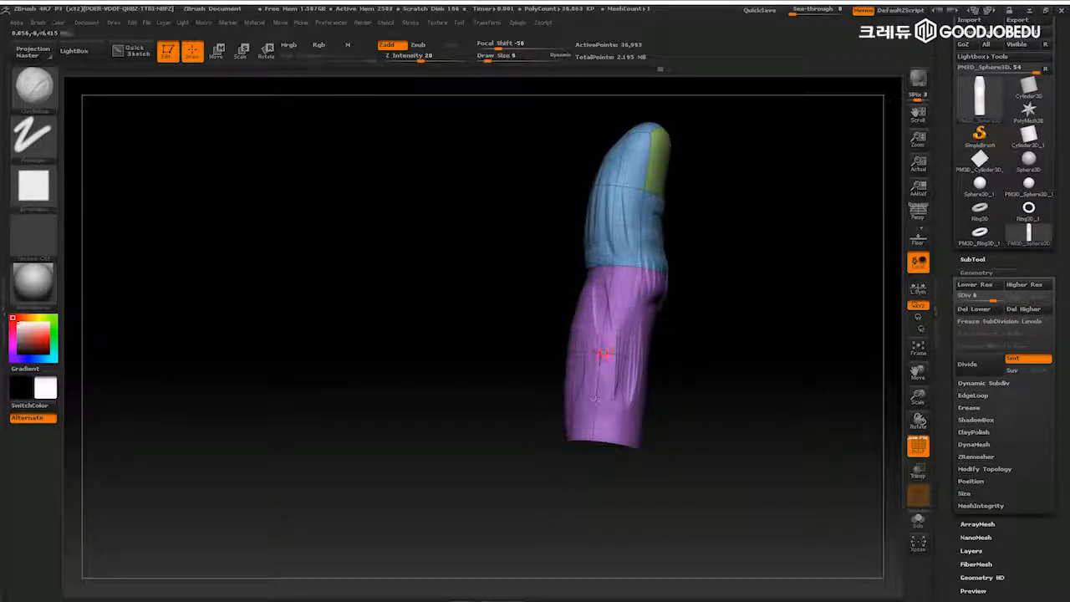
pyautogui.moveTo(761, 297); pyautogui.dragTo(719, 279)
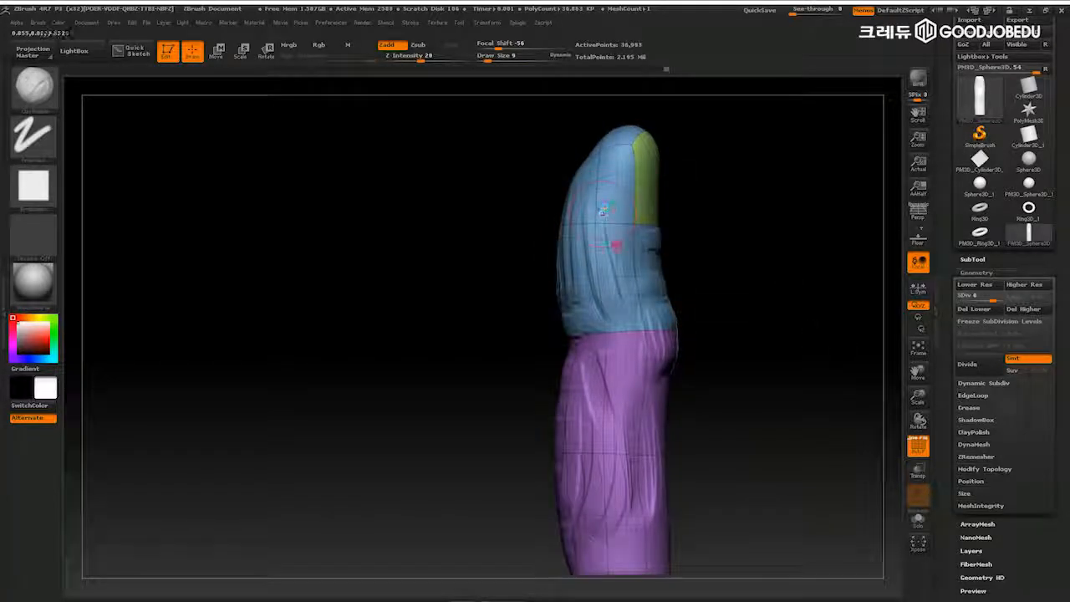
# - Even out the buildup on both sides of the finger and around the palm-side joint crease
pyautogui.moveTo(775, 301); pyautogui.dragTo(819, 294)
pyautogui.keyDown('alt'); pyautogui.moveTo(853, 356); pyautogui.dragTo(796, 339); pyautogui.keyUp('alt')
pyautogui.moveTo(799, 345); pyautogui.dragTo(552, 322)
pyautogui.moveTo(732, 309); pyautogui.dragTo(521, 278)
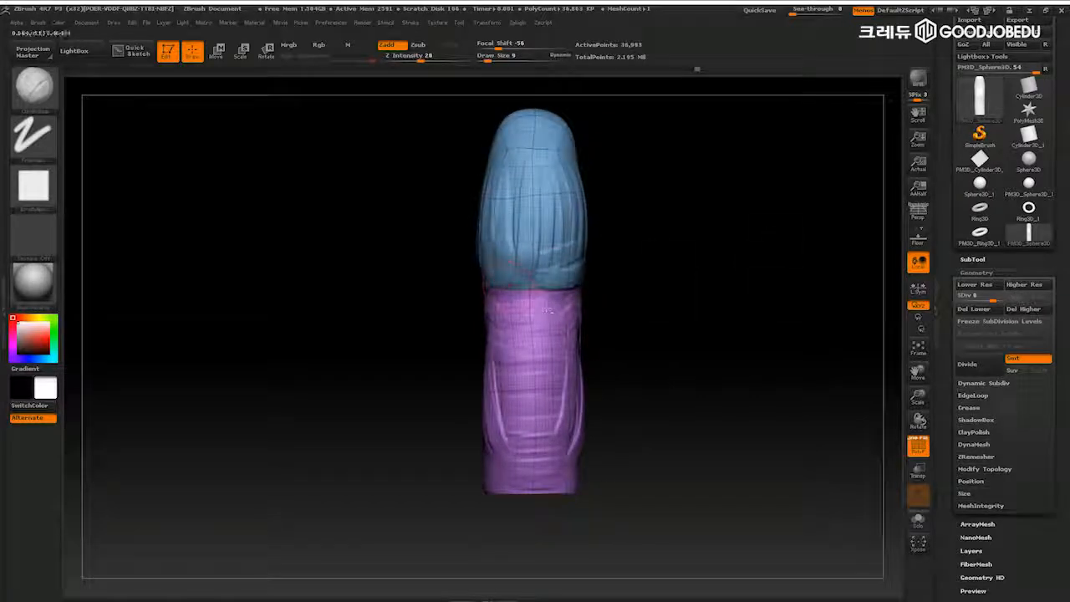
# - Smooth the clay strokes on the knuckle, pad and sides of the finger at draw size 26
pyautogui.moveTo(692, 286)
pyautogui.mouseDown()
pyautogui.moveTo(733, 287)
pyautogui.moveTo(771, 317)
pyautogui.moveTo(704, 346)
pyautogui.moveTo(683, 293)
pyautogui.mouseUp()
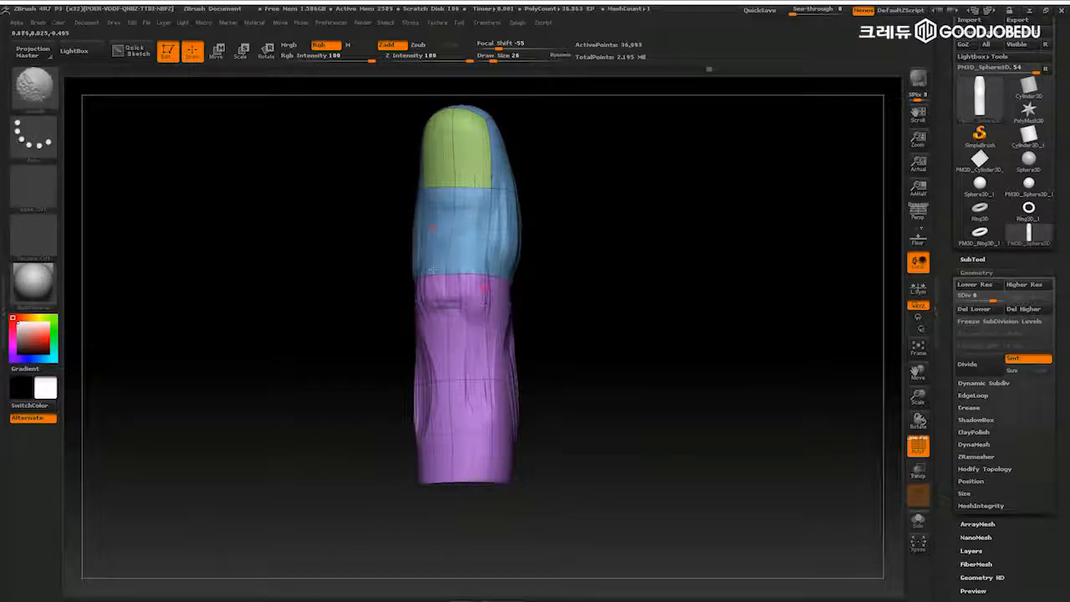
pyautogui.moveTo(671, 292); pyautogui.dragTo(519, 202)
pyautogui.moveTo(503, 289); pyautogui.dragTo(531, 292)
pyautogui.keyDown('shift'); pyautogui.moveTo(638, 310); pyautogui.dragTo(603, 284); pyautogui.keyUp('shift')
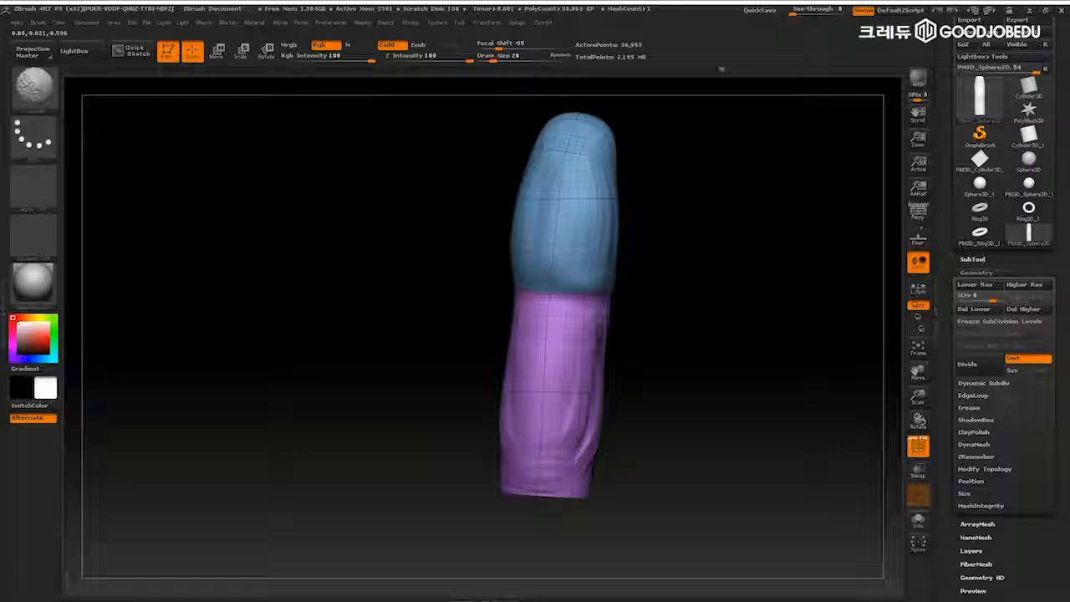
pyautogui.moveTo(701, 351)
pyautogui.keyDown('shift'); pyautogui.mouseDown()
pyautogui.moveTo(776, 318)
pyautogui.moveTo(853, 342)
pyautogui.moveTo(819, 330)
pyautogui.moveTo(823, 363)
pyautogui.mouseUp(); pyautogui.keyUp('shift')
# - Mask everything except the purple segment and lower the finger to subdivision level 3
pyautogui.press('w')
pyautogui.keyDown('alt'); pyautogui.moveTo(733, 389); pyautogui.dragTo(745, 365); pyautogui.keyUp('alt')
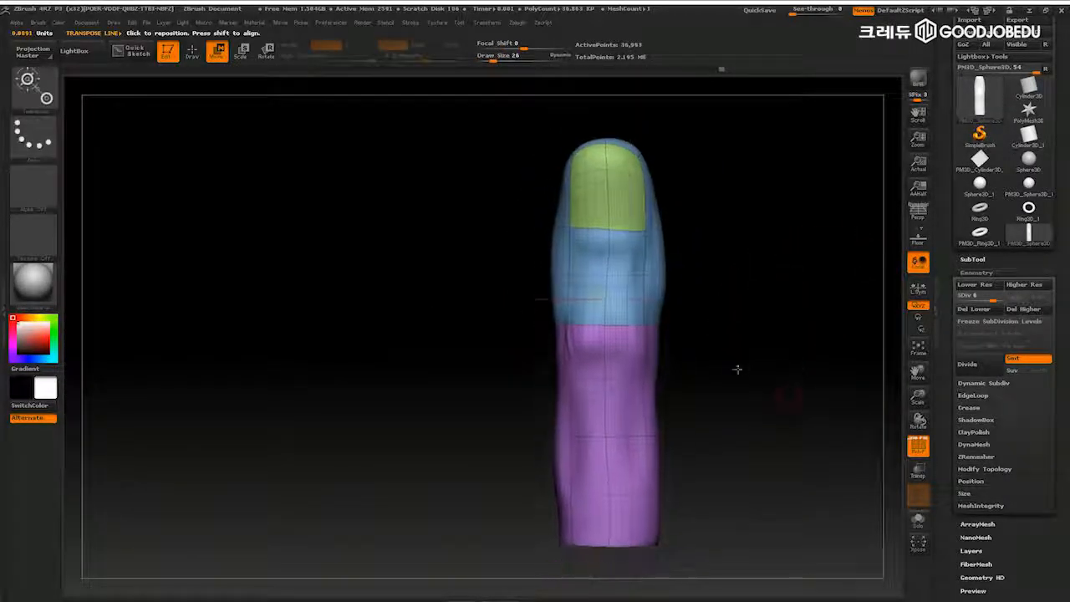
pyautogui.keyDown('ctrl'); pyautogui.click(627, 400); pyautogui.keyUp('ctrl')
pyautogui.moveTo(657, 421); pyautogui.dragTo(744, 417)
pyautogui.hotkey('shift', 'd')
pyautogui.hotkey('shift', 'd')
pyautogui.hotkey('shift', 'd')
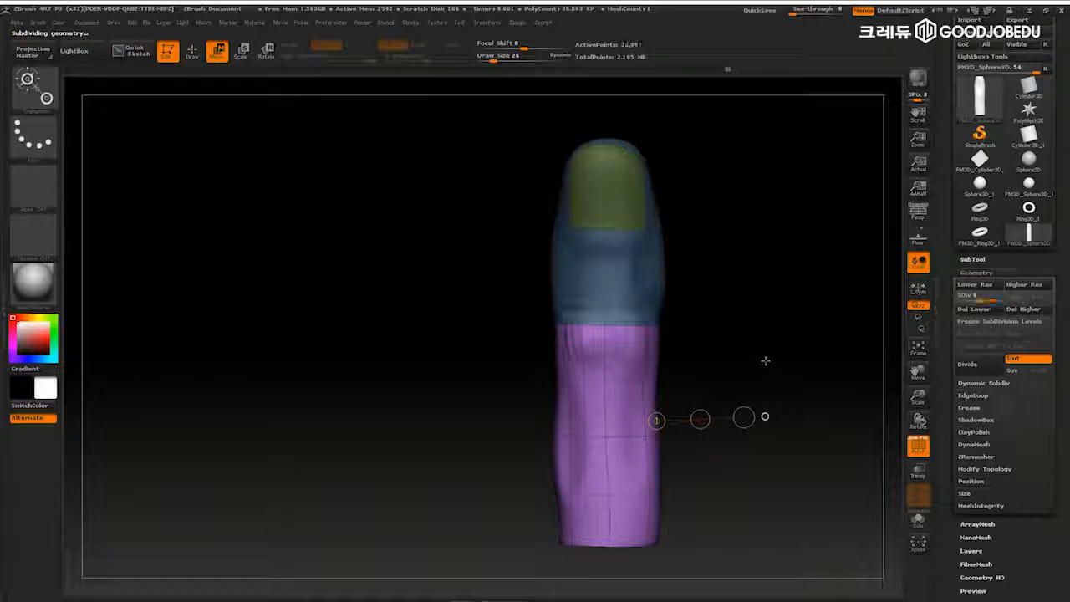
pyautogui.press('q')
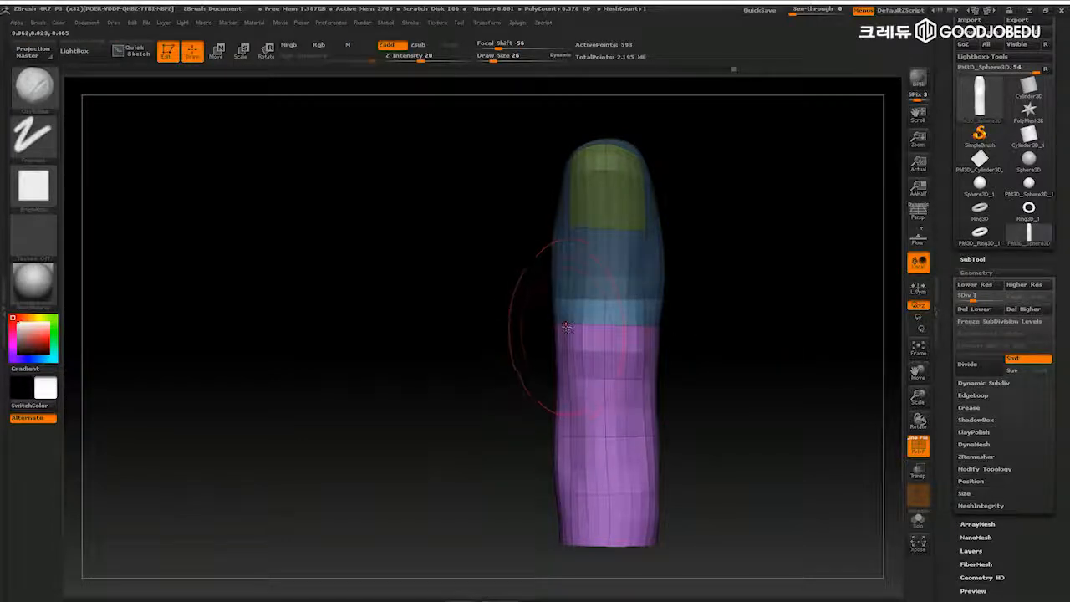
# - Reshape the unmasked purple segment near the joint with the Move brush from several angles
pyautogui.click(35, 91)
pyautogui.click(241, 105)
pyautogui.moveTo(770, 283); pyautogui.dragTo(797, 277)
pyautogui.moveTo(565, 334); pyautogui.dragTo(573, 331)
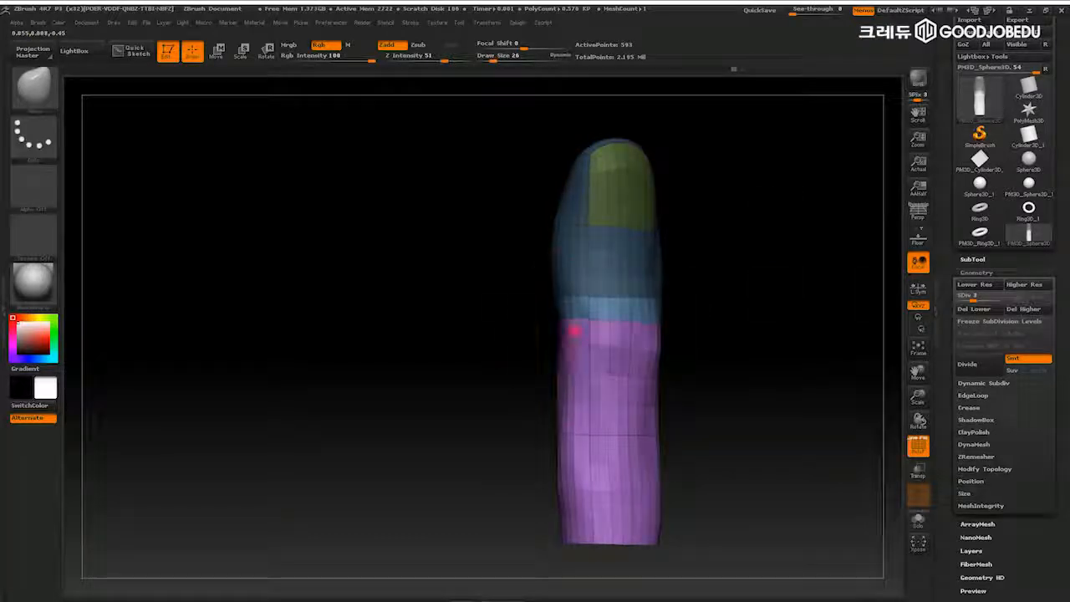
pyautogui.moveTo(683, 310); pyautogui.dragTo(794, 305)
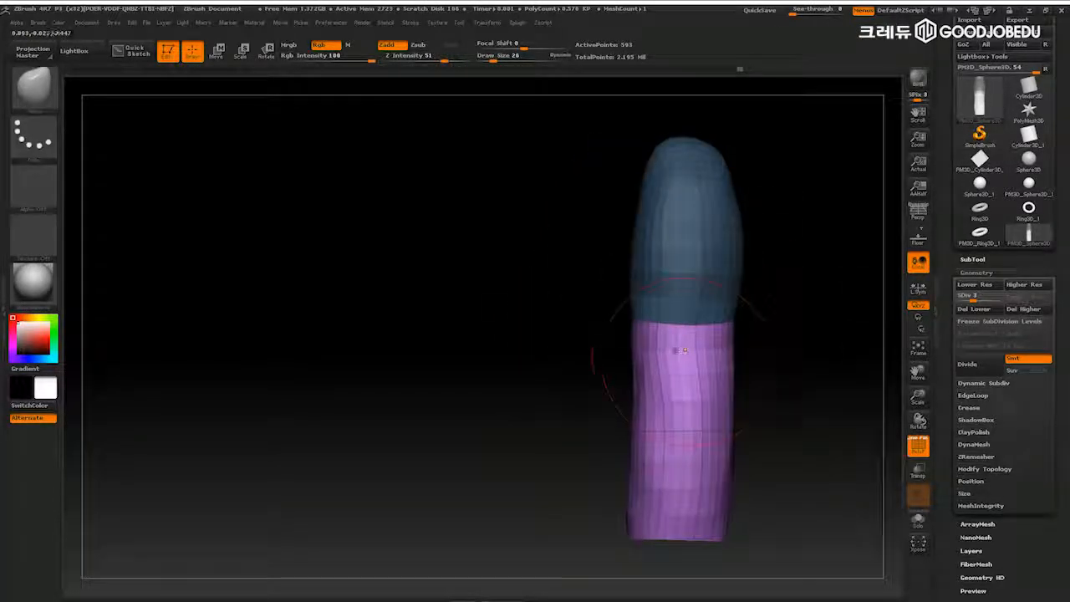
pyautogui.moveTo(785, 355); pyautogui.dragTo(889, 307)
# - Return the finger to subdivision level 6 and clear the mask
pyautogui.press('d')
pyautogui.press('d')
pyautogui.press('d')
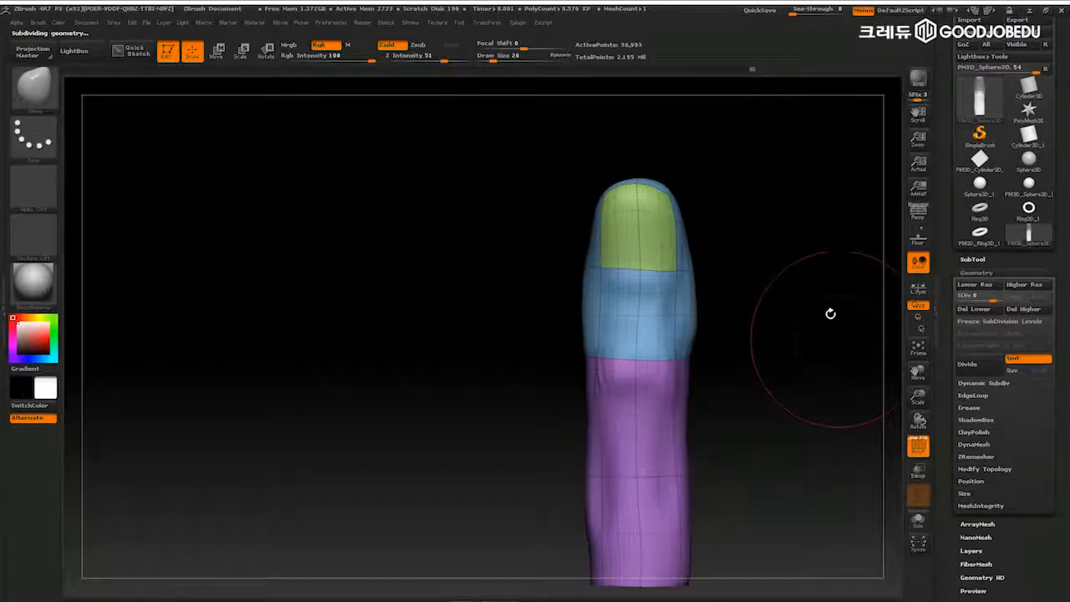
# - Mask everything except the green nail polygroup and rotate the nail so its tip tilts outward
pyautogui.keyDown('alt'); pyautogui.moveTo(842, 277); pyautogui.dragTo(811, 345); pyautogui.keyUp('alt')
pyautogui.press('w')
pyautogui.moveTo(652, 305); pyautogui.dragTo(799, 378)
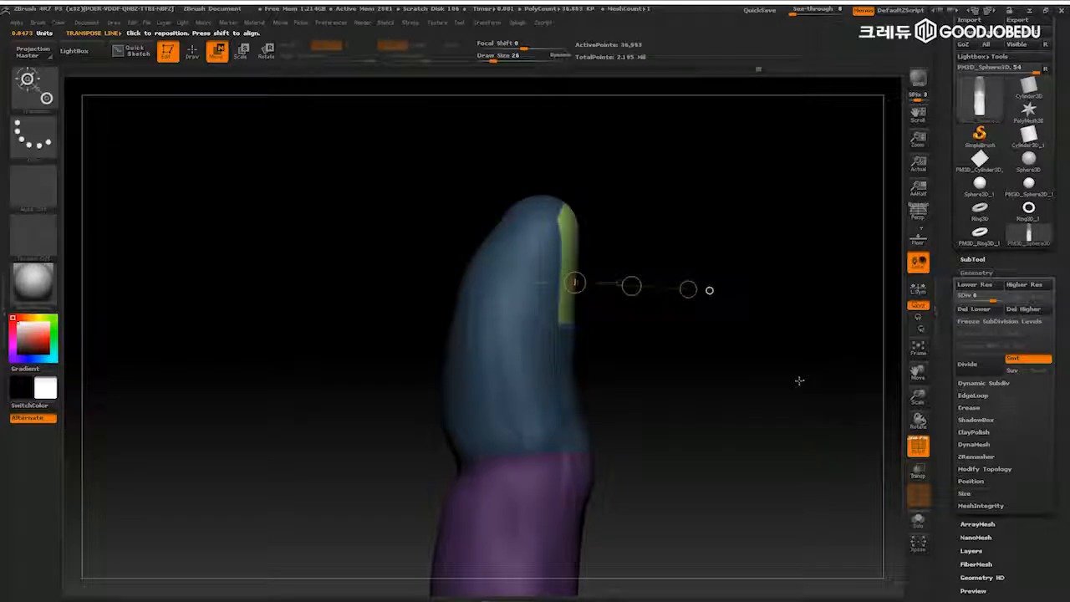
pyautogui.press('r')
pyautogui.moveTo(561, 318)
pyautogui.mouseDown()
pyautogui.moveTo(713, 314)
pyautogui.moveTo(711, 335)
pyautogui.mouseUp()
# - Reposition the tilted nail on the fingertip with the Move transpose line, and return to the Move brush
pyautogui.press('w')
pyautogui.moveTo(639, 315); pyautogui.dragTo(637, 316)
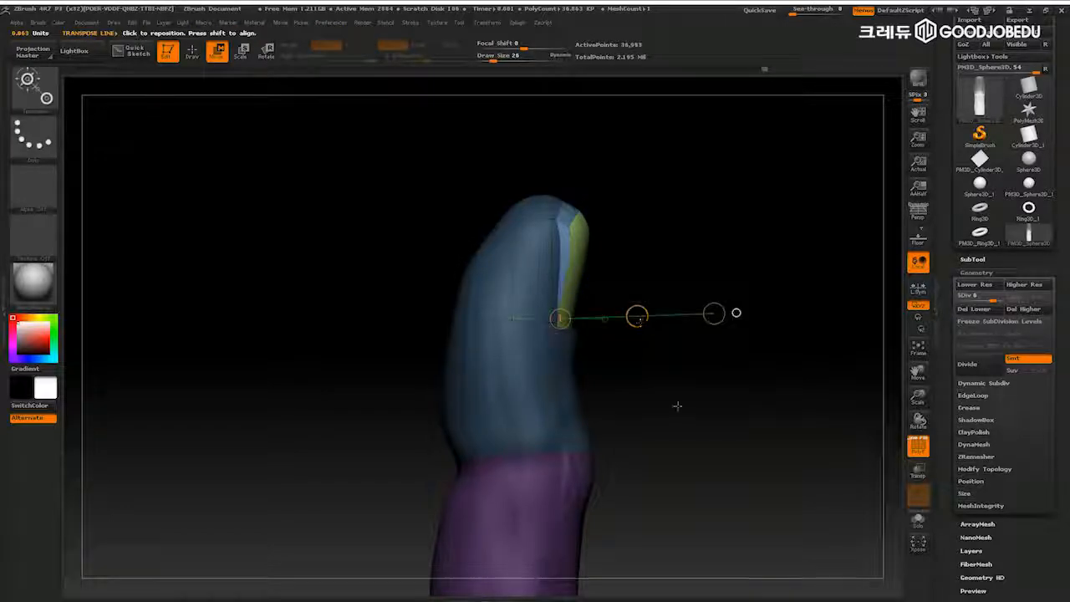
pyautogui.moveTo(568, 312)
pyautogui.mouseDown()
pyautogui.moveTo(591, 455)
pyautogui.moveTo(575, 479)
pyautogui.moveTo(565, 296)
pyautogui.moveTo(594, 126)
pyautogui.mouseUp()
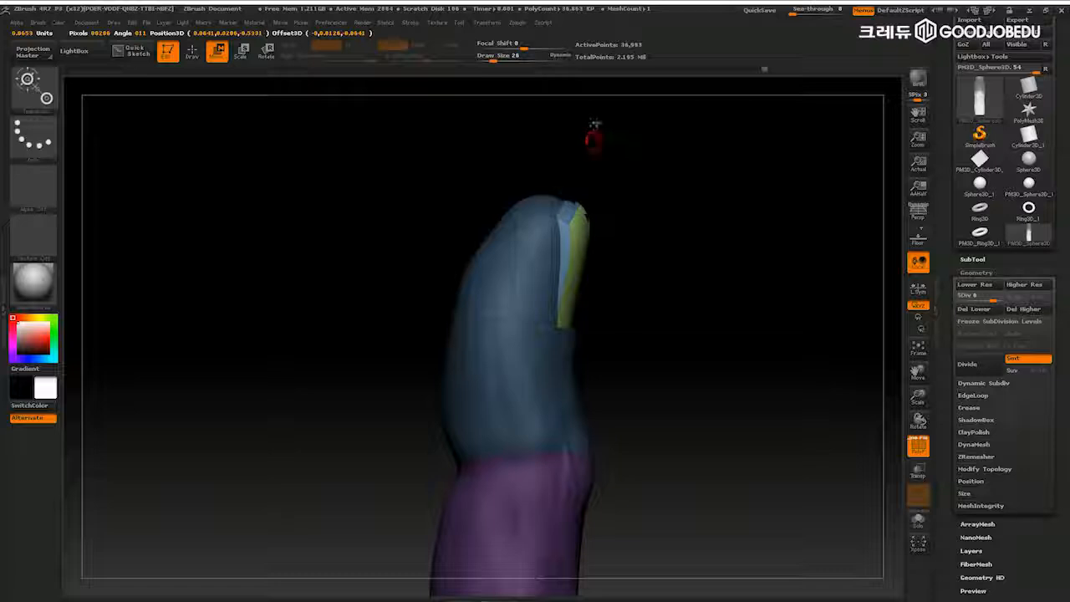
pyautogui.moveTo(733, 237)
pyautogui.mouseDown()
pyautogui.moveTo(685, 219)
pyautogui.moveTo(805, 275)
pyautogui.moveTo(808, 303)
pyautogui.moveTo(790, 303)
pyautogui.mouseUp()
pyautogui.press('q')
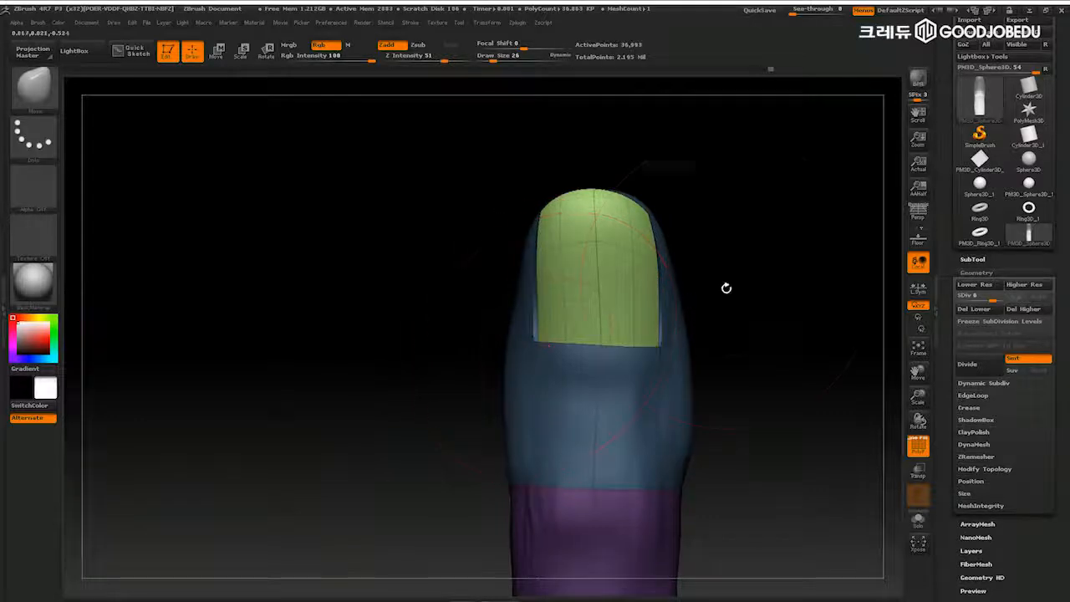
# - Adjust the nail's upper edge with a smaller Move brush and smooth the skin along both sides of the nail
pyautogui.moveTo(716, 238)
pyautogui.mouseDown()
pyautogui.moveTo(777, 255)
pyautogui.moveTo(769, 284)
pyautogui.moveTo(724, 306)
pyautogui.moveTo(740, 266)
pyautogui.mouseUp()
pyautogui.press('[')
pyautogui.moveTo(571, 235); pyautogui.dragTo(571, 232)
pyautogui.moveTo(765, 234)
pyautogui.mouseDown()
pyautogui.moveTo(719, 219)
pyautogui.moveTo(712, 203)
pyautogui.moveTo(802, 249)
pyautogui.moveTo(788, 223)
pyautogui.moveTo(752, 210)
pyautogui.moveTo(724, 276)
pyautogui.moveTo(627, 369)
pyautogui.moveTo(764, 306)
pyautogui.mouseUp()
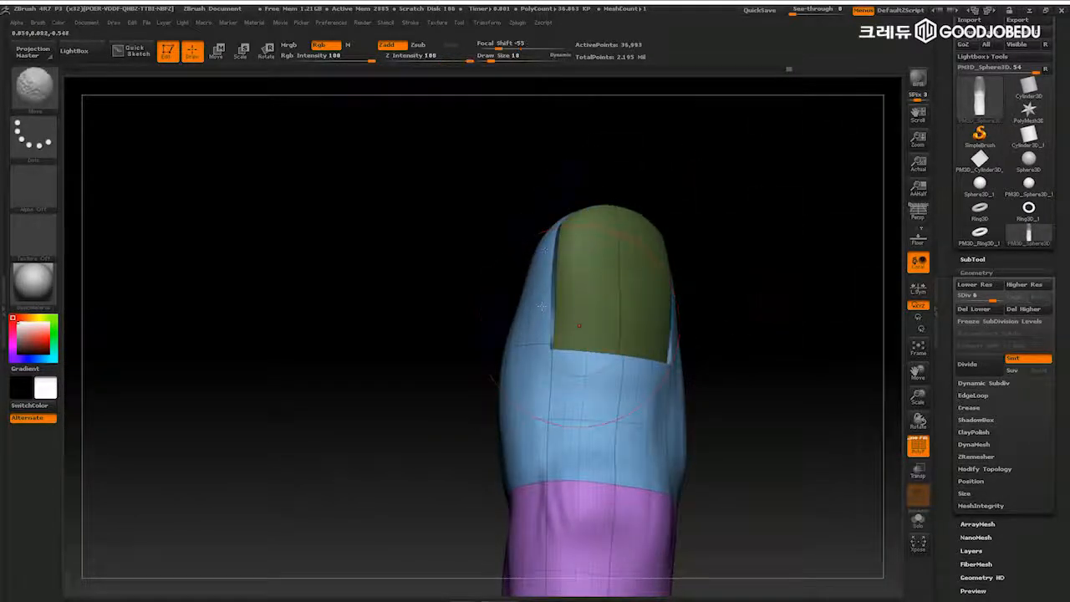
pyautogui.keyDown('shift'); pyautogui.moveTo(536, 336); pyautogui.dragTo(545, 350); pyautogui.keyUp('shift')
pyautogui.moveTo(809, 284); pyautogui.dragTo(764, 292)
pyautogui.moveTo(662, 335)
pyautogui.keyDown('shift'); pyautogui.mouseDown()
pyautogui.moveTo(616, 262)
pyautogui.moveTo(679, 293)
pyautogui.mouseUp(); pyautogui.keyUp('shift')
pyautogui.moveTo(801, 288)
pyautogui.mouseDown()
pyautogui.moveTo(775, 274)
pyautogui.moveTo(829, 303)
pyautogui.moveTo(794, 287)
pyautogui.moveTo(824, 317)
pyautogui.moveTo(831, 361)
pyautogui.moveTo(751, 326)
pyautogui.moveTo(652, 322)
pyautogui.mouseUp()
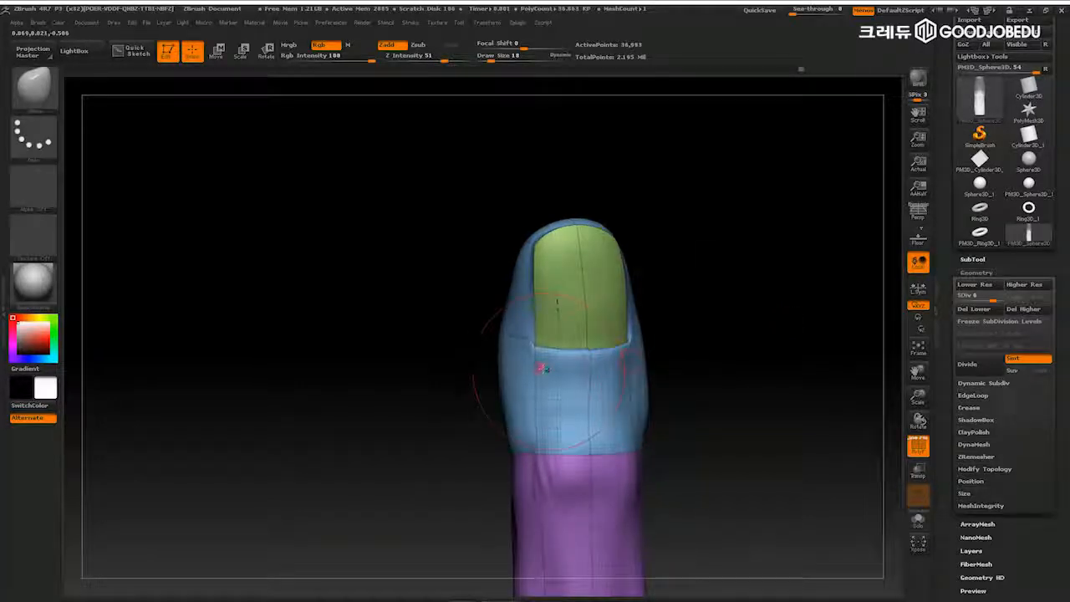
# - Refine the side of the fingertip beside the nail with a size 7 brush and smooth the skin along the nail's edge
pyautogui.moveTo(709, 288); pyautogui.dragTo(721, 310)
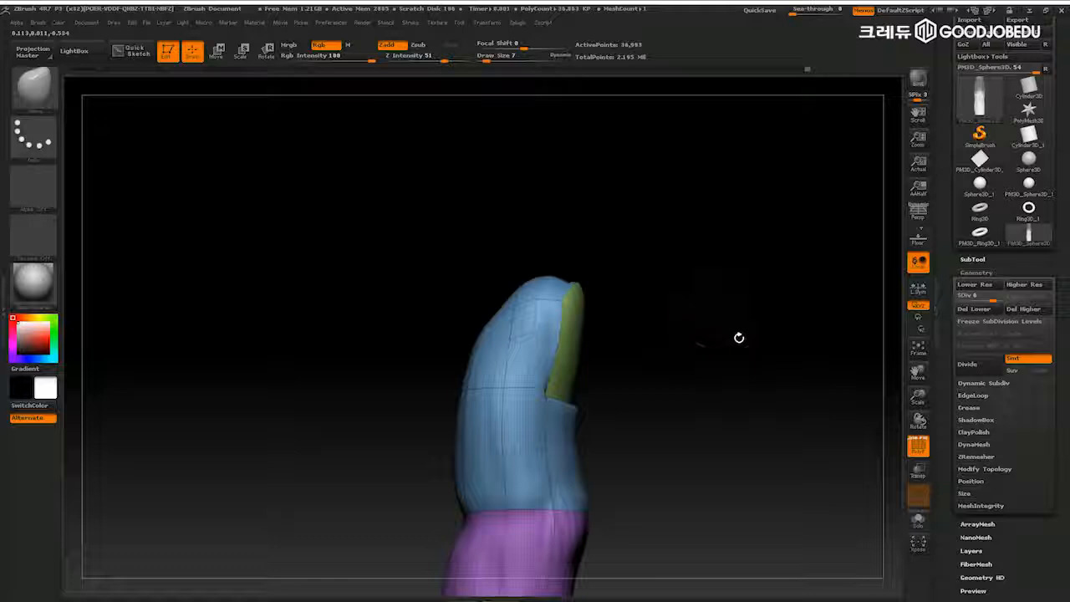
pyautogui.moveTo(734, 336); pyautogui.dragTo(641, 273)
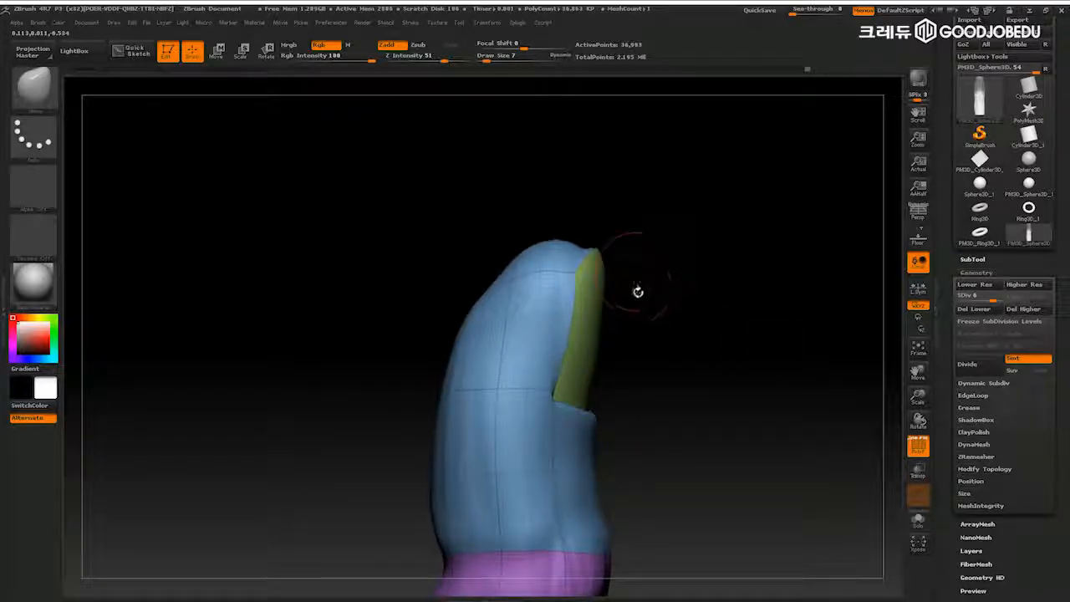
pyautogui.moveTo(611, 162); pyautogui.dragTo(734, 281)
pyautogui.moveTo(689, 235); pyautogui.dragTo(614, 237)
pyautogui.moveTo(687, 215)
pyautogui.mouseDown()
pyautogui.moveTo(651, 229)
pyautogui.moveTo(674, 212)
pyautogui.mouseUp()
pyautogui.keyDown('shift'); pyautogui.moveTo(610, 241); pyautogui.dragTo(584, 291); pyautogui.keyUp('shift')
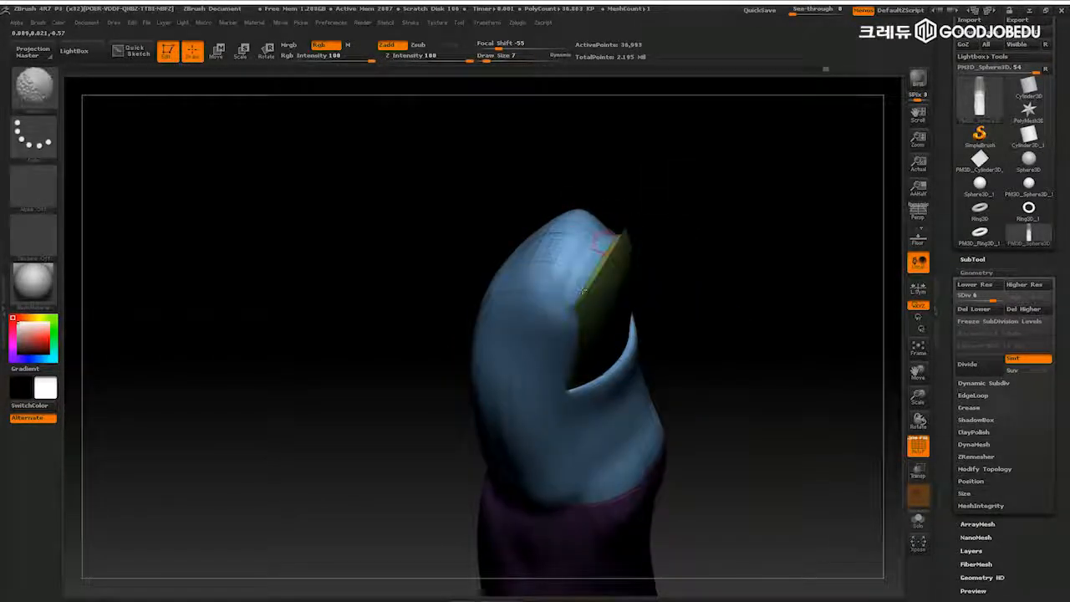
pyautogui.moveTo(719, 251)
pyautogui.mouseDown()
pyautogui.moveTo(777, 242)
pyautogui.moveTo(554, 289)
pyautogui.mouseUp()
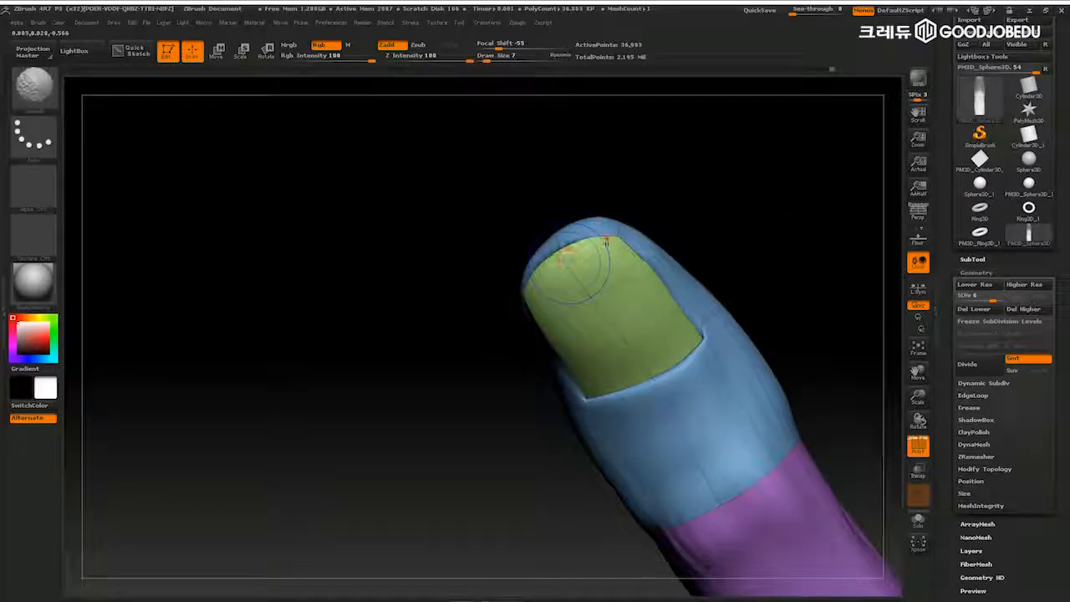
# - Raise the finger to subdivision level 7 and turn off the polygroup wireframe display
pyautogui.moveTo(800, 275); pyautogui.dragTo(795, 258)
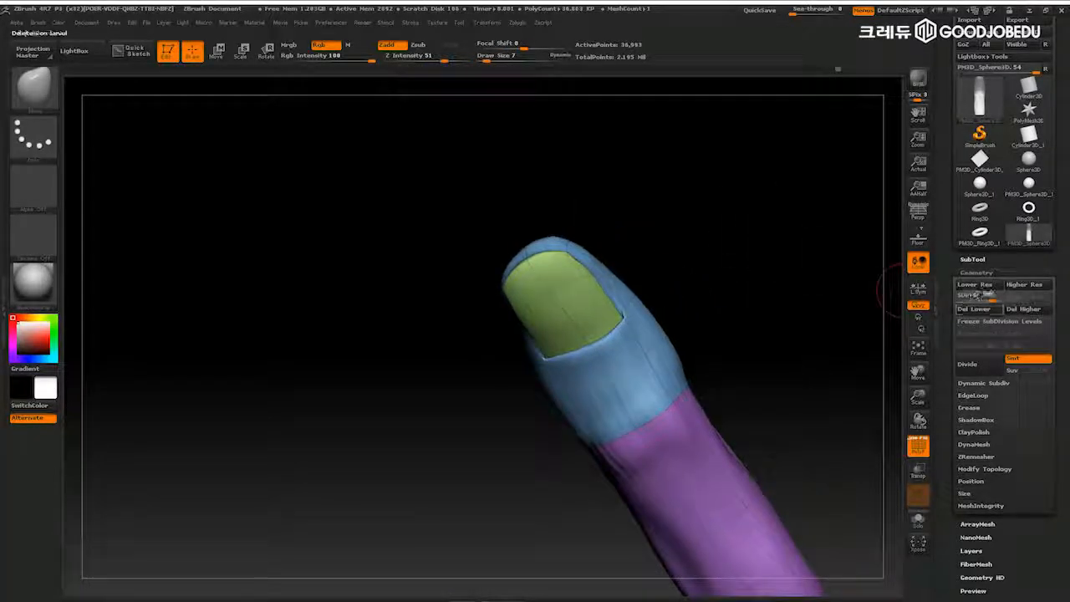
pyautogui.moveTo(818, 348); pyautogui.dragTo(819, 333)
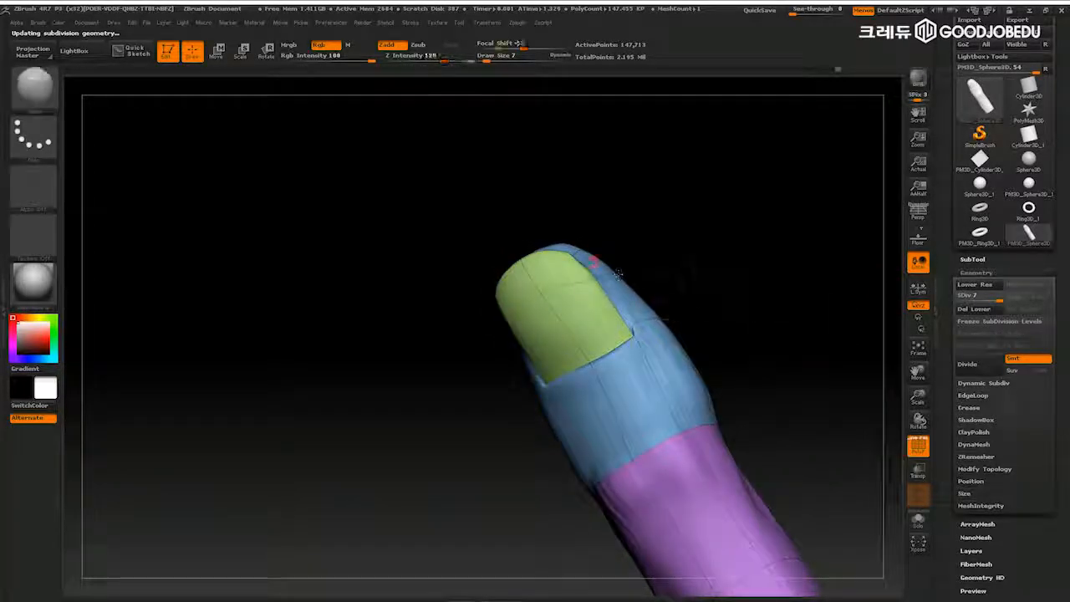
pyautogui.moveTo(764, 267)
pyautogui.mouseDown()
pyautogui.moveTo(831, 376)
pyautogui.moveTo(760, 317)
pyautogui.moveTo(795, 343)
pyautogui.moveTo(805, 326)
pyautogui.moveTo(824, 342)
pyautogui.moveTo(770, 349)
pyautogui.moveTo(767, 327)
pyautogui.mouseUp()
pyautogui.click(918, 445)
# - Smooth the side of the finger pad below the nail with the brush enlarged to size 14
pyautogui.press(']')
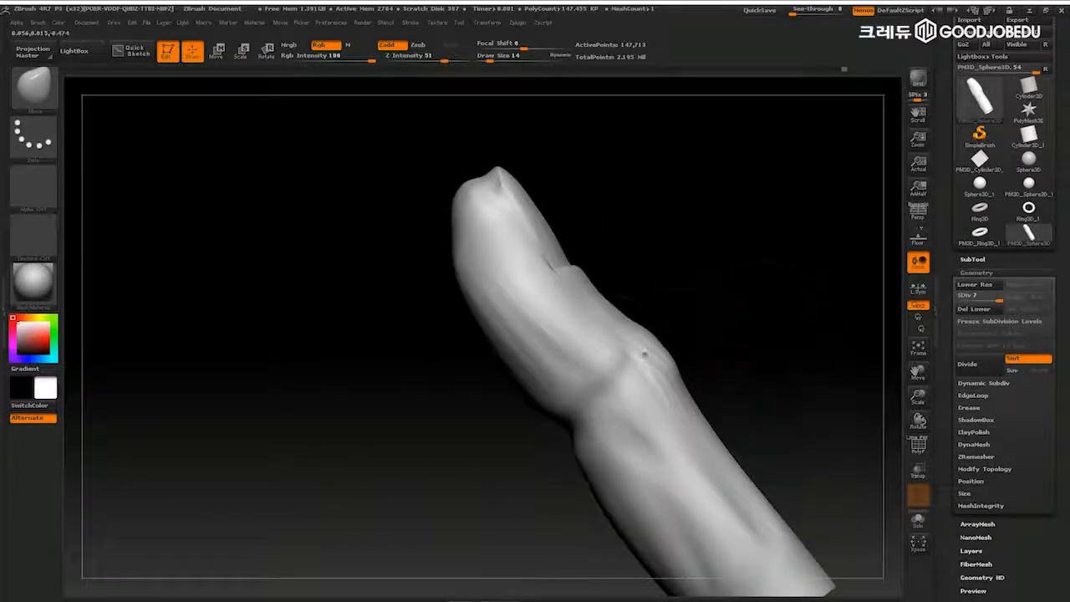
pyautogui.keyDown('shift'); pyautogui.moveTo(513, 318); pyautogui.dragTo(510, 334); pyautogui.keyUp('shift')
pyautogui.moveTo(764, 285)
pyautogui.mouseDown()
pyautogui.moveTo(707, 318)
pyautogui.moveTo(780, 275)
pyautogui.moveTo(855, 327)
pyautogui.moveTo(780, 297)
pyautogui.moveTo(810, 313)
pyautogui.mouseUp()
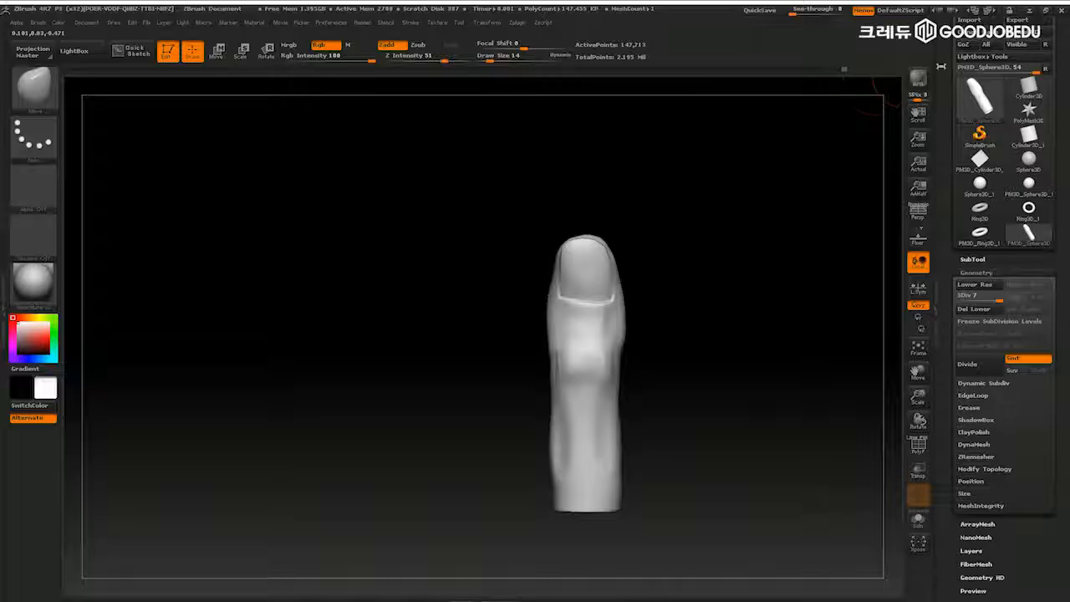
# - Switch to the web browser and open google.com
pyautogui.click(1027, 14)
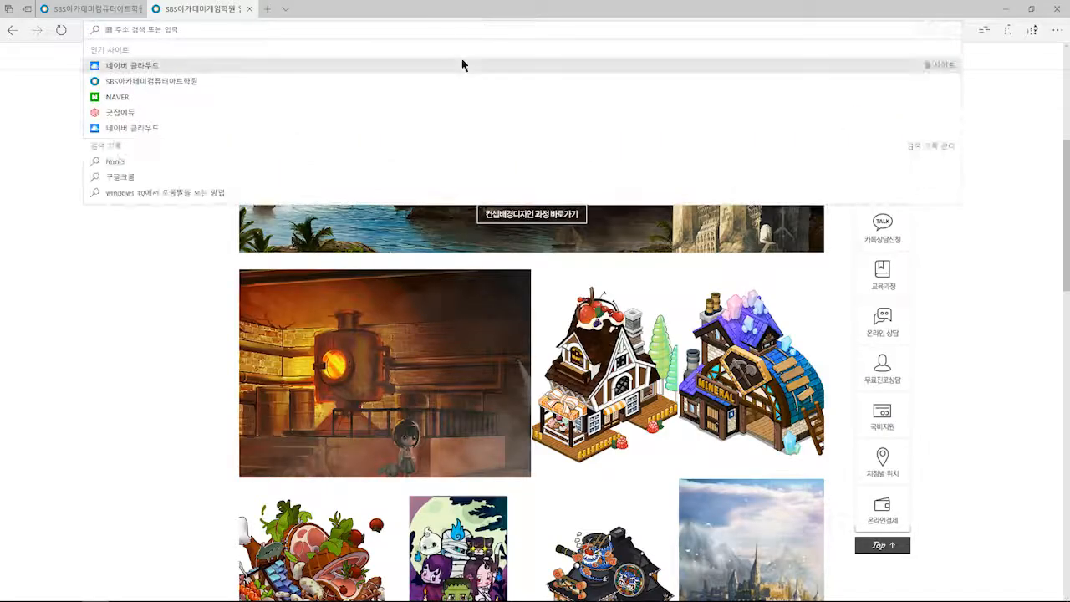
pyautogui.write('google')
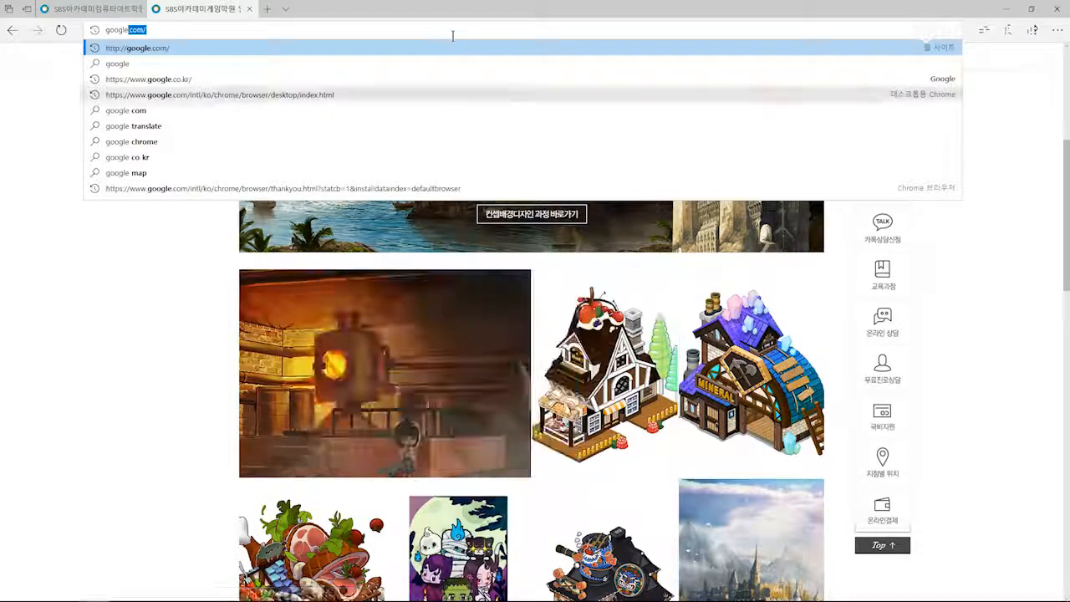
pyautogui.press('Return')
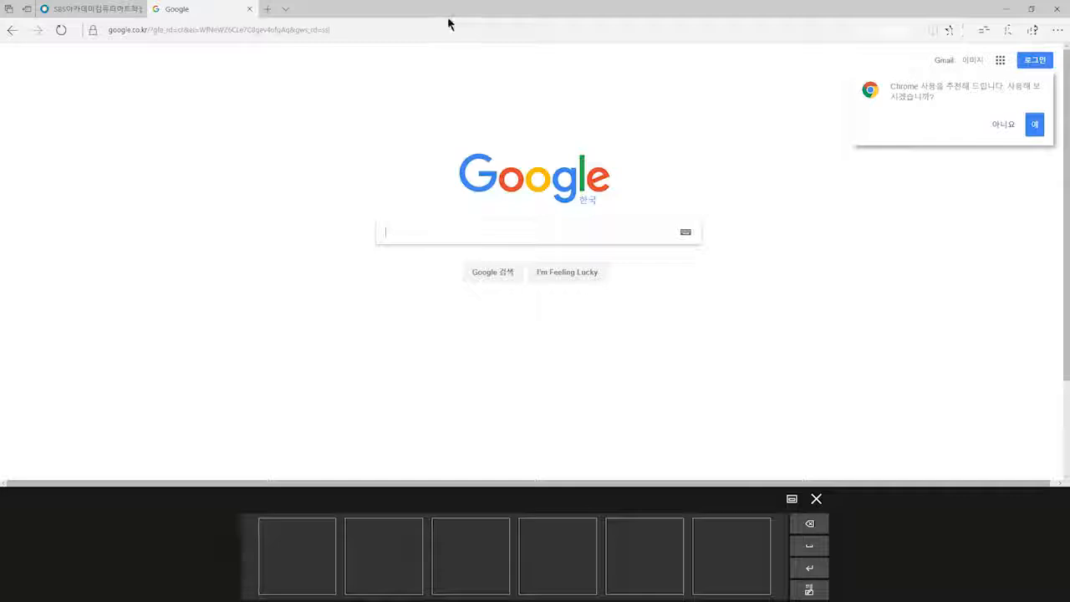
# - Search Google for "zbrush hand alpha texture" and show the image results
pyautogui.write('zbrush')
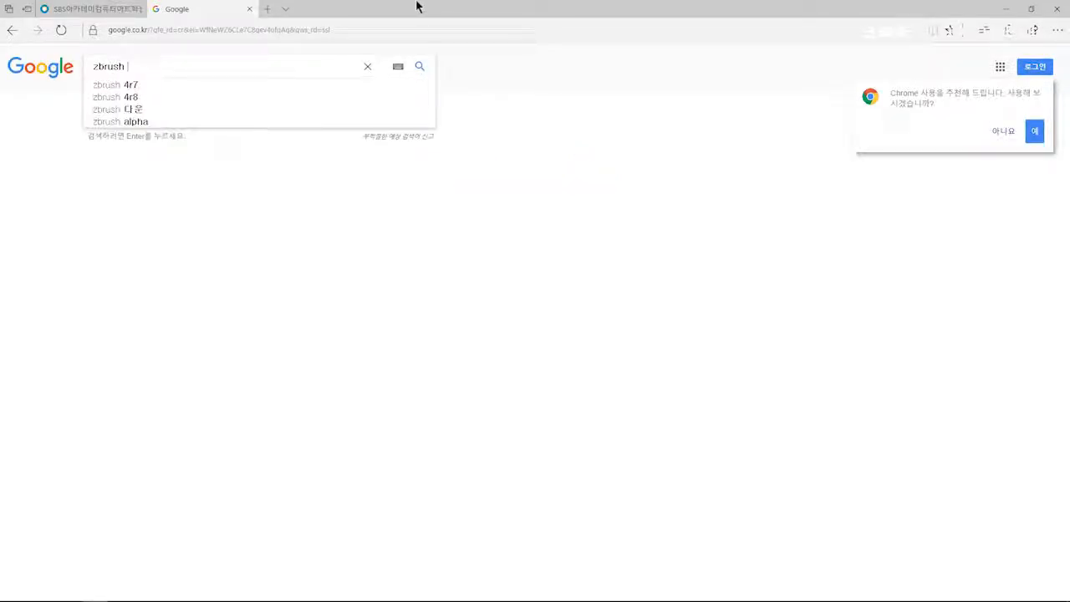
pyautogui.write('hand')
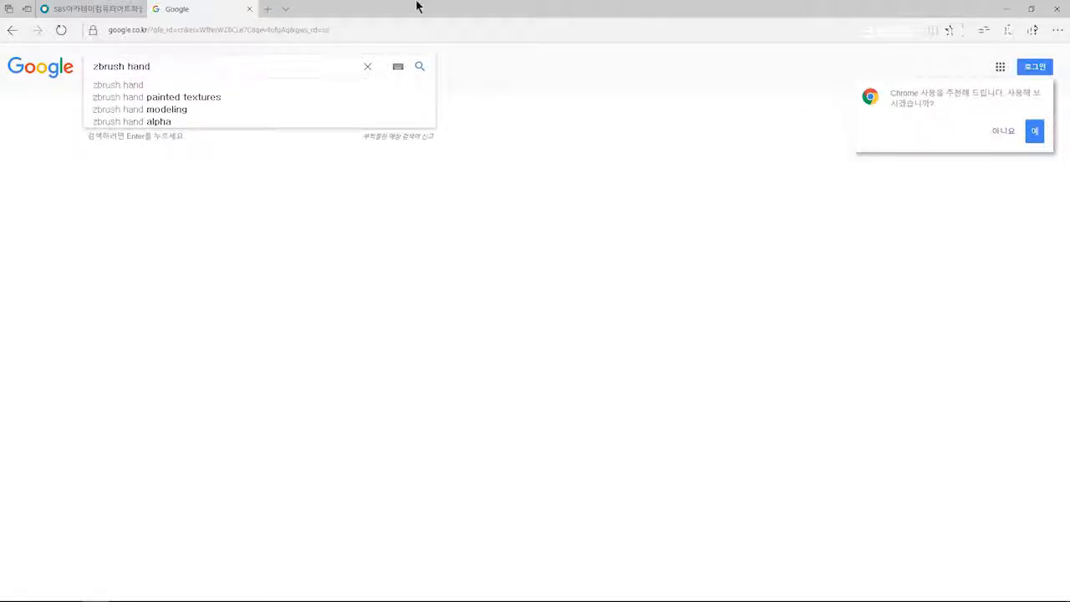
pyautogui.write(' alpha')
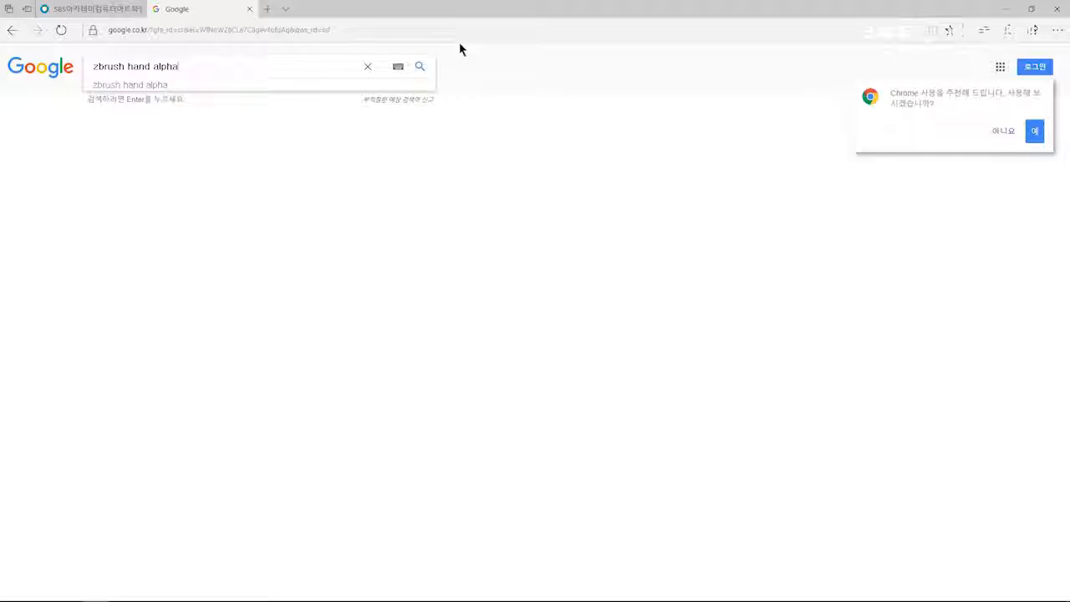
pyautogui.write('texture')
pyautogui.press('Return')
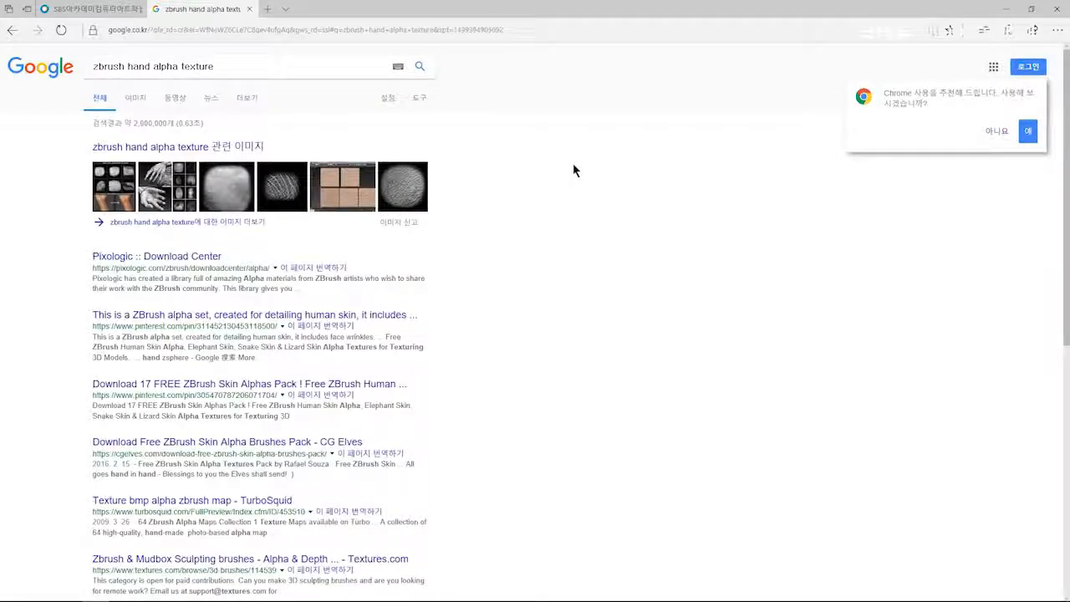
pyautogui.click(136, 98)
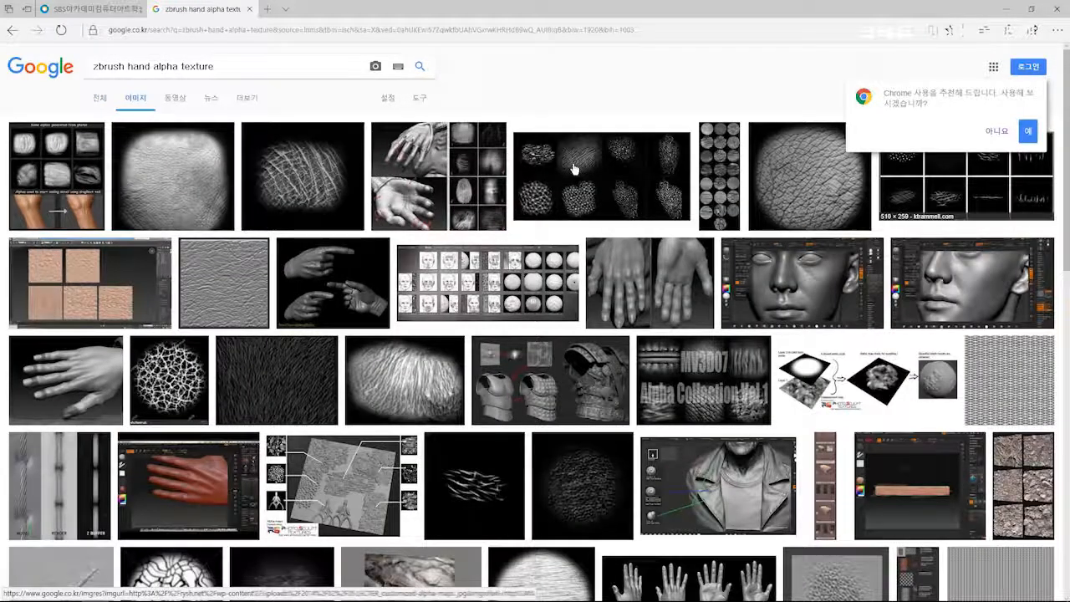
# - Browse the image results for suitable skin alphas and preview the customized alpha maps and the neighbouring circular texture sheet
pyautogui.scroll(-2, 573, 170)
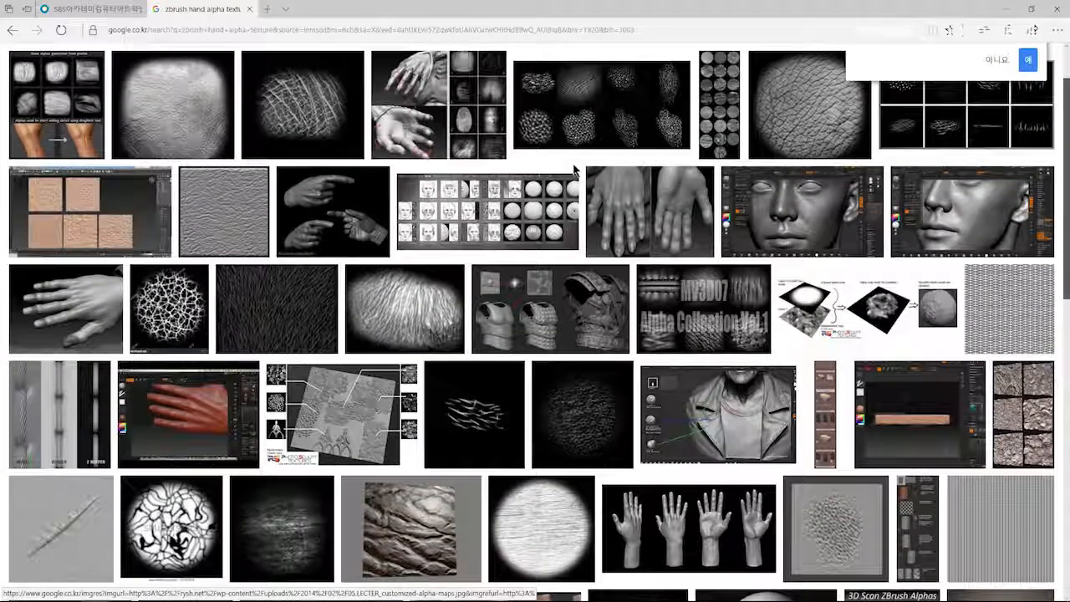
pyautogui.scroll(-2, 573, 170)
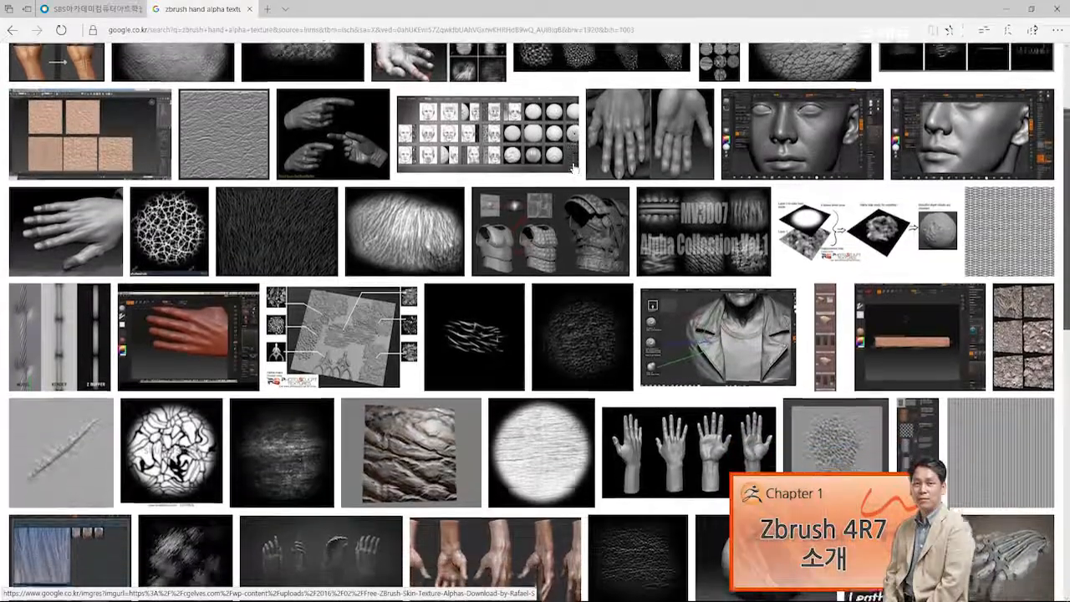
pyautogui.scroll(-5, 573, 170)
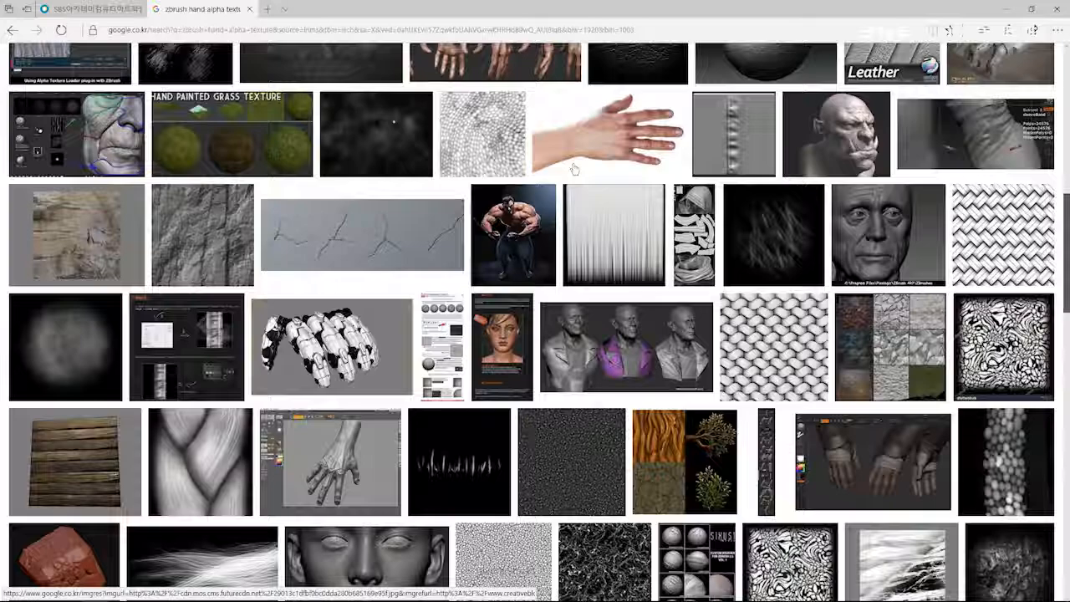
pyautogui.scroll(-1, 574, 170)
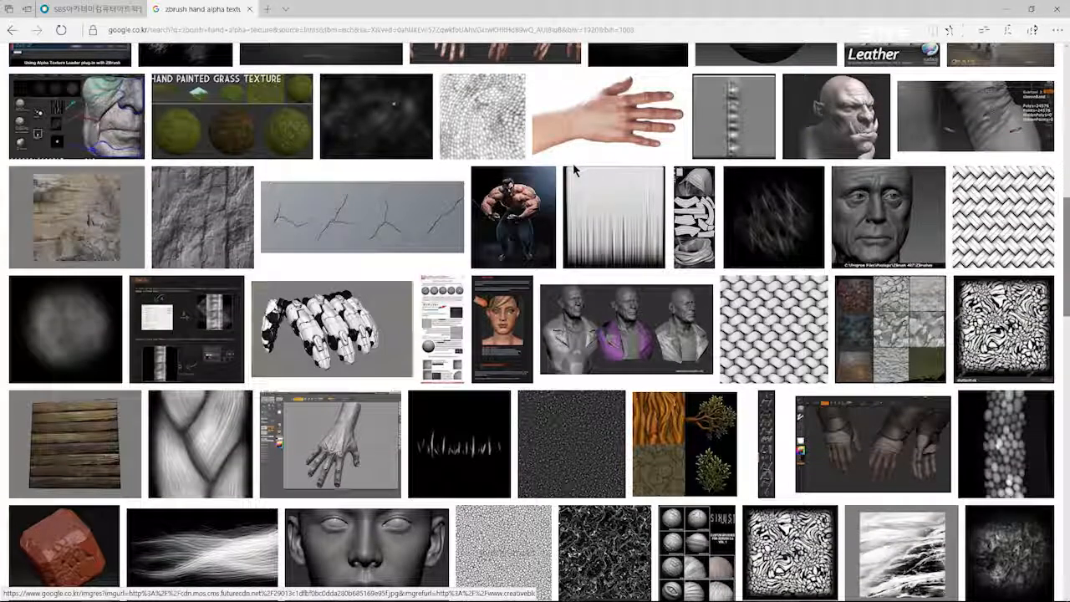
pyautogui.scroll(3, 573, 169)
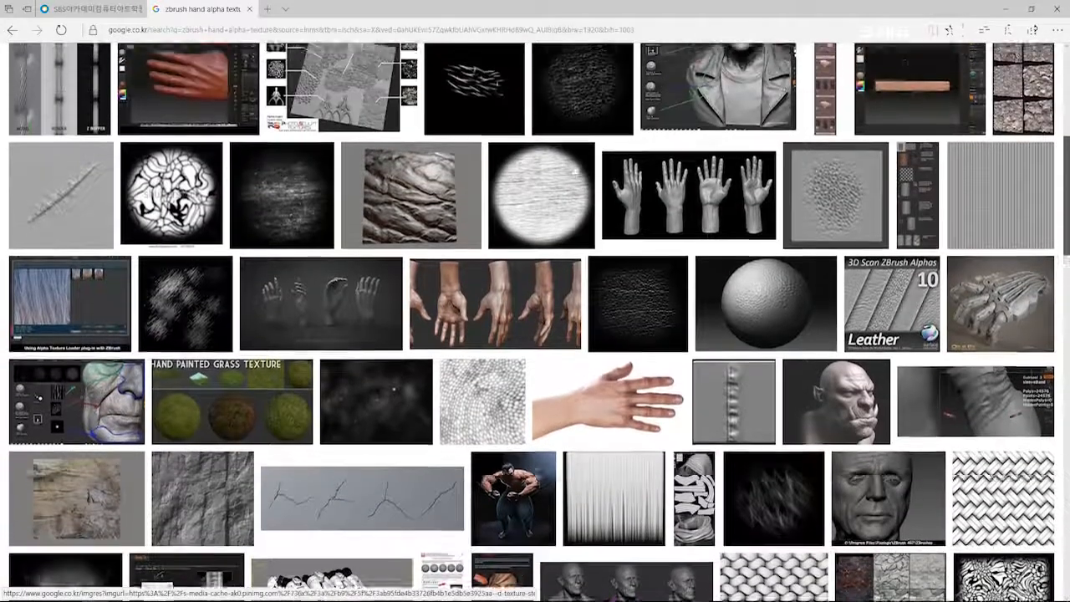
pyautogui.scroll(5, 573, 170)
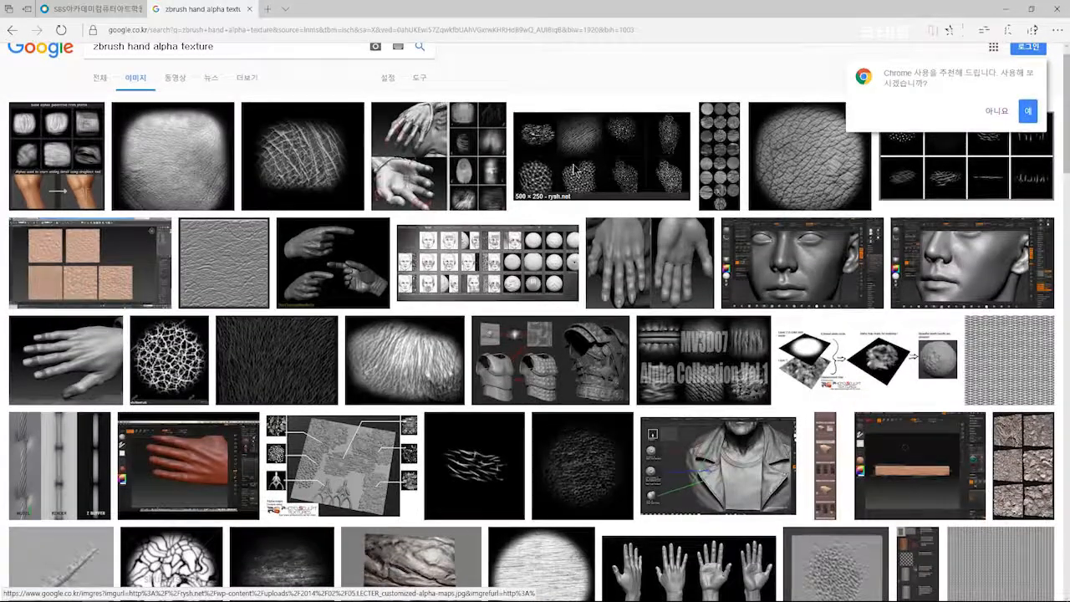
pyautogui.click(573, 170)
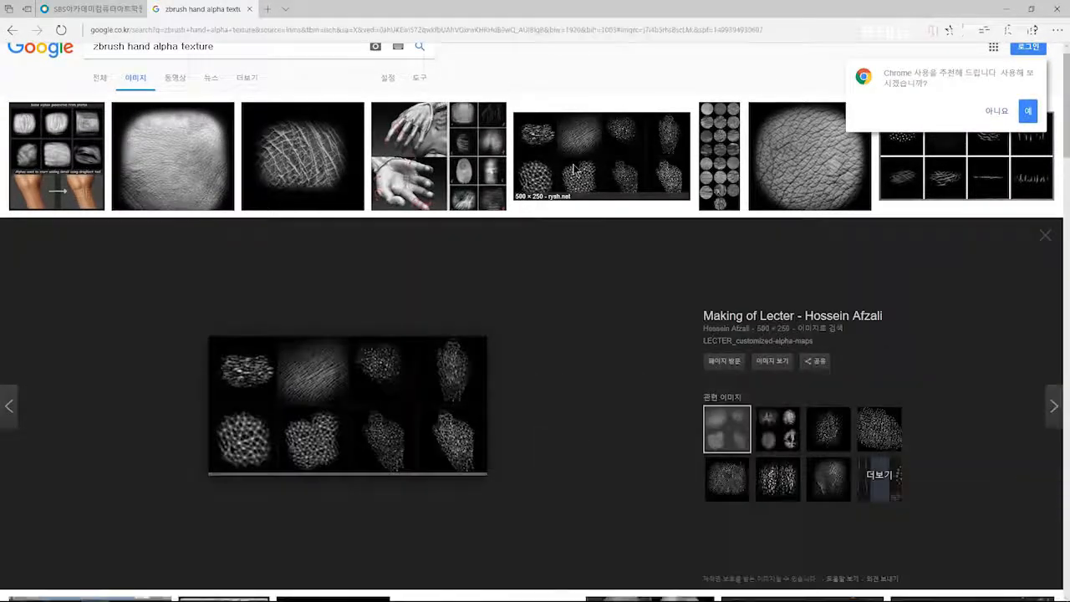
pyautogui.press('Right')
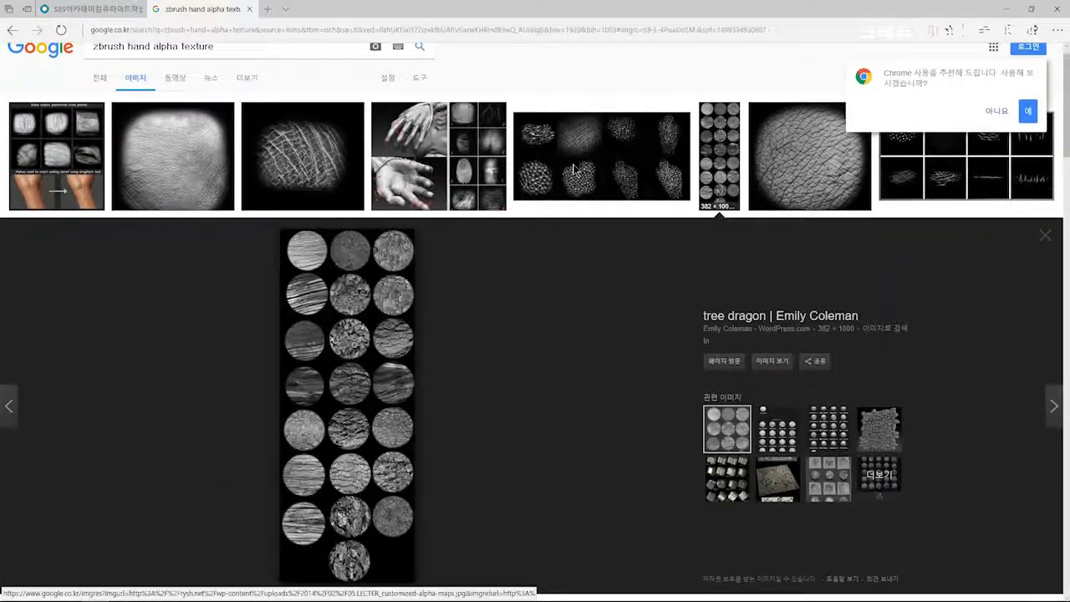
pyautogui.click(574, 170)
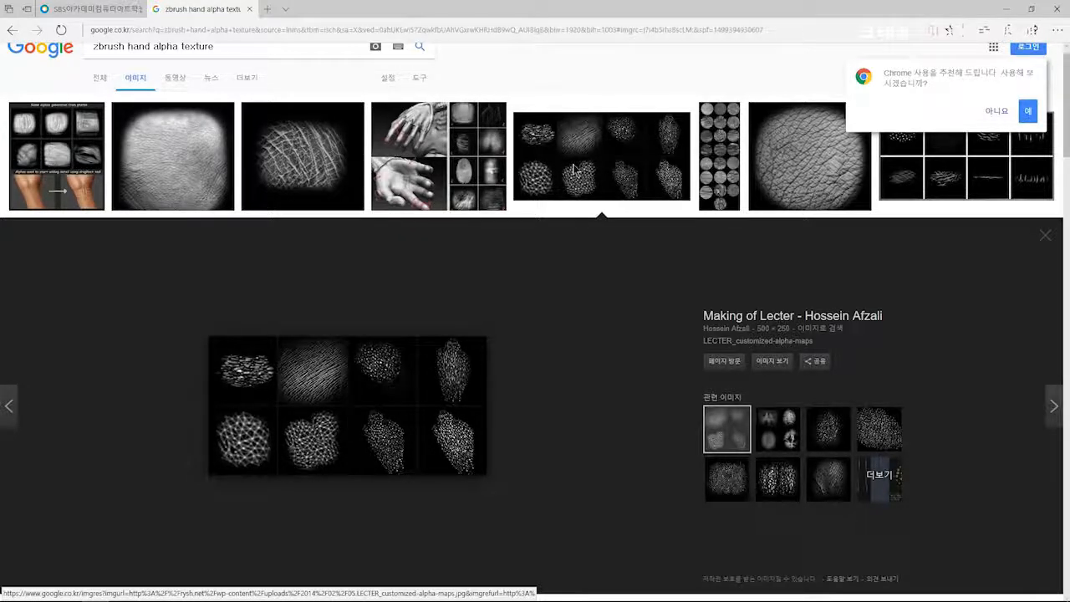
# - Preview the crisscross elephant skin alpha and list more images related to it
pyautogui.click(303, 157)
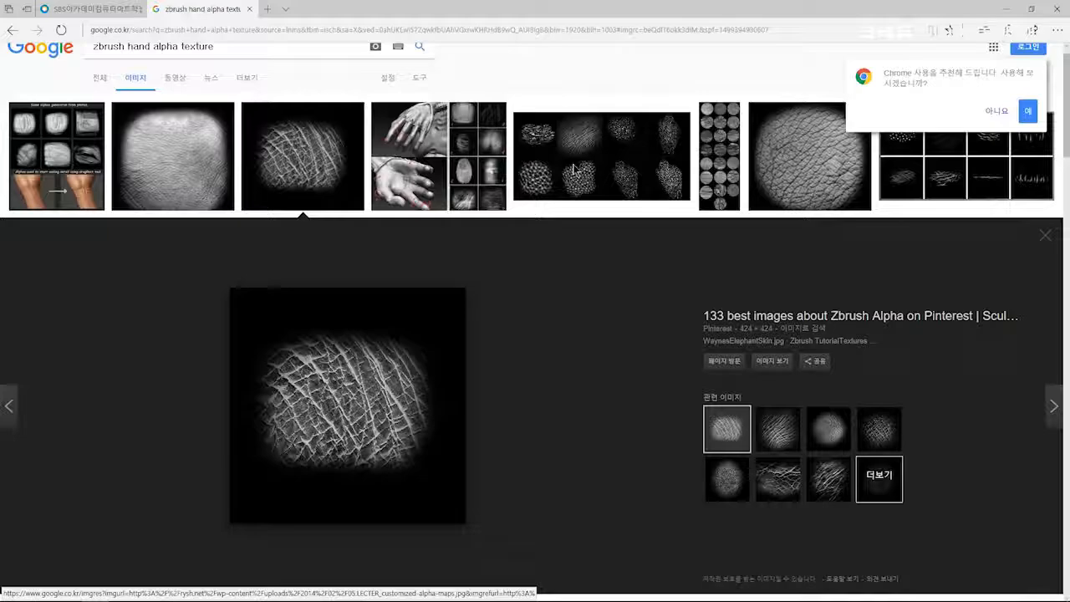
pyautogui.click(878, 474)
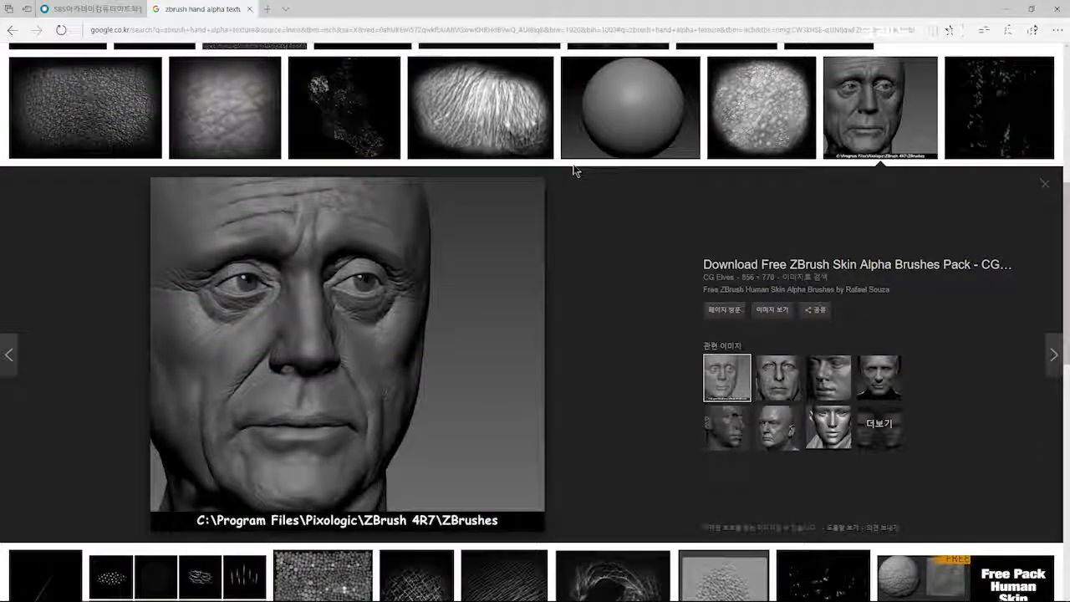
pyautogui.scroll(5, 574, 169)
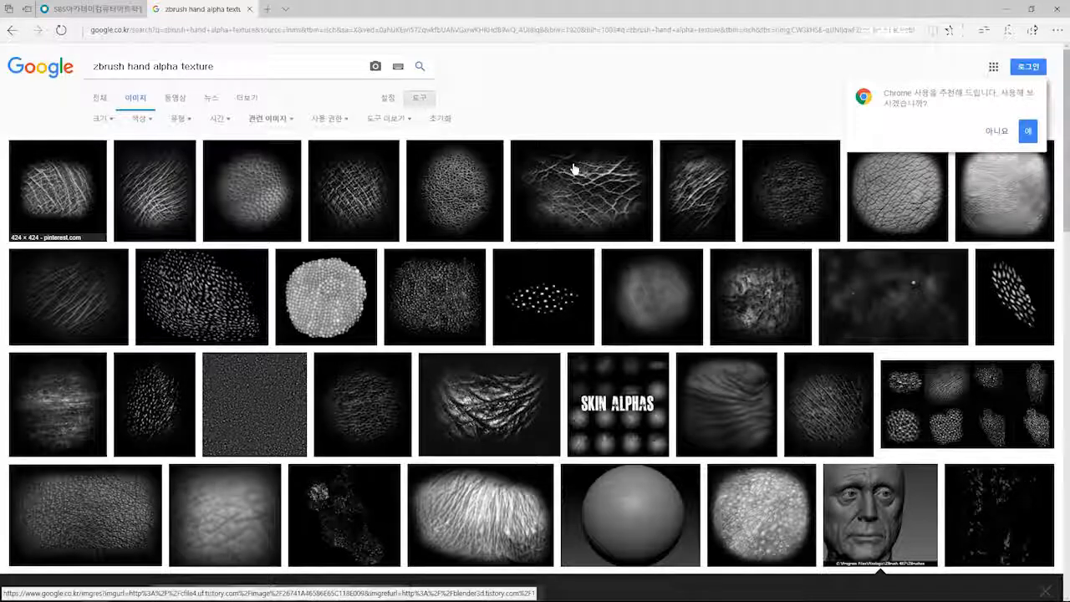
# - Preview WaynesElephantSkin.jpg from the related images and start saving the picture to disk
pyautogui.click(58, 190)
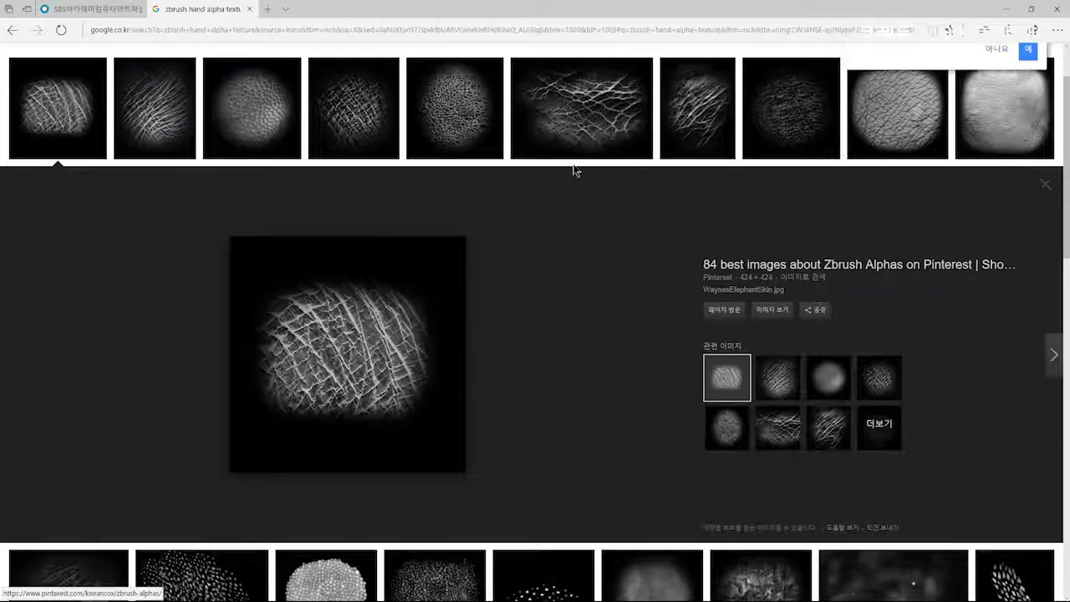
pyautogui.rightClick(377, 351)
pyautogui.click(429, 454)
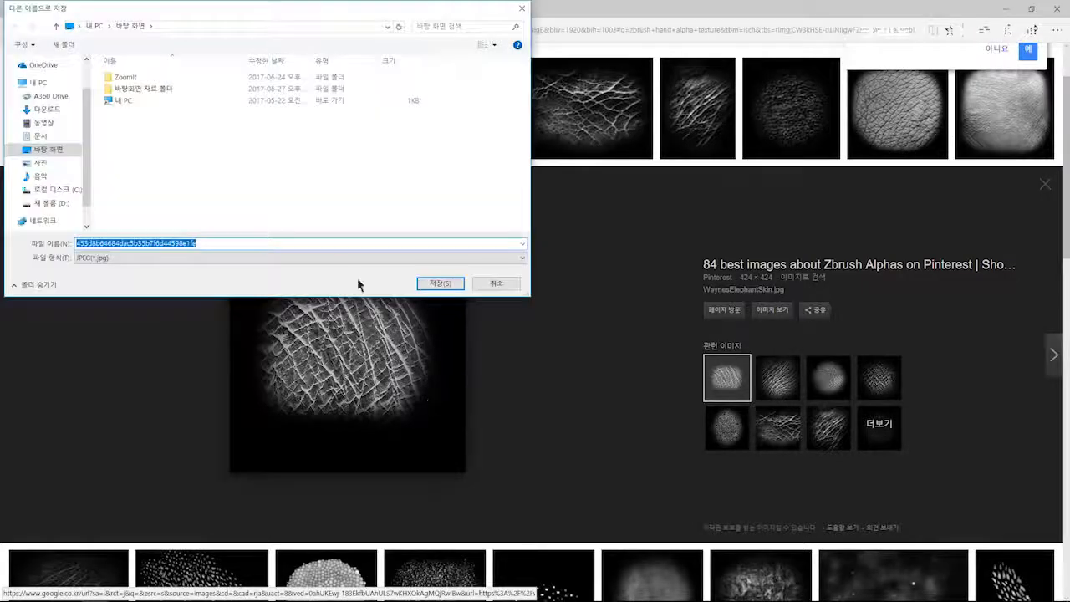
# - Create a new folder named "hand" on the desktop and open it
pyautogui.click(46, 151)
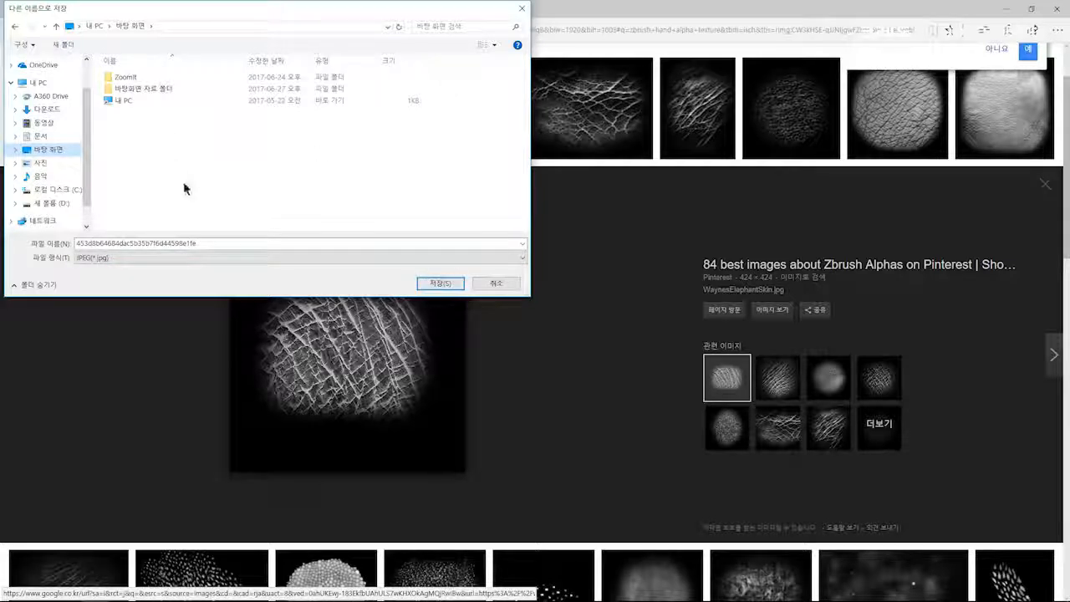
pyautogui.rightClick(178, 154)
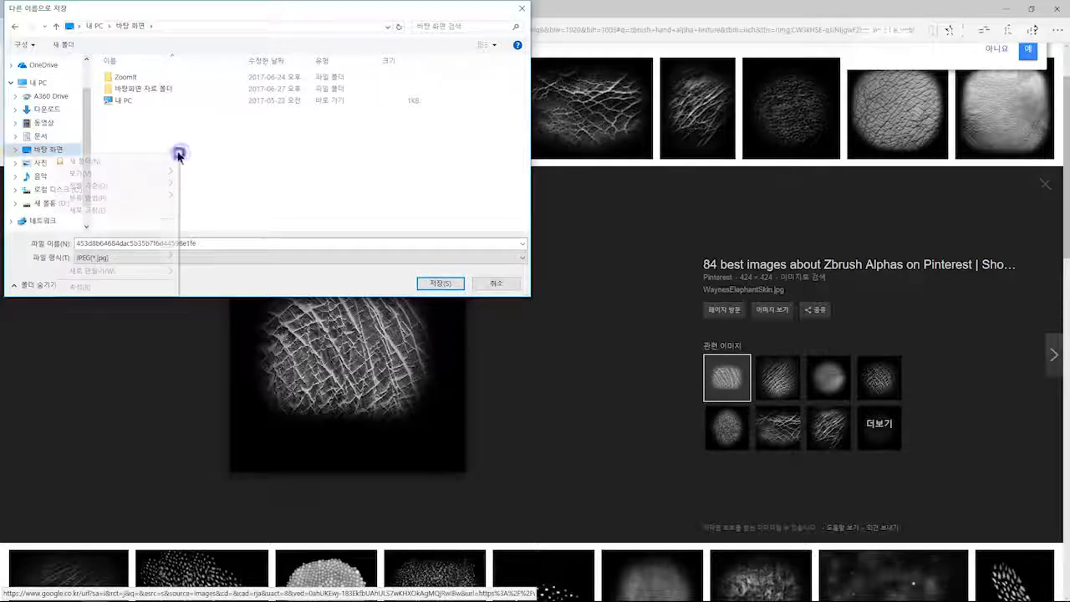
pyautogui.click(139, 163)
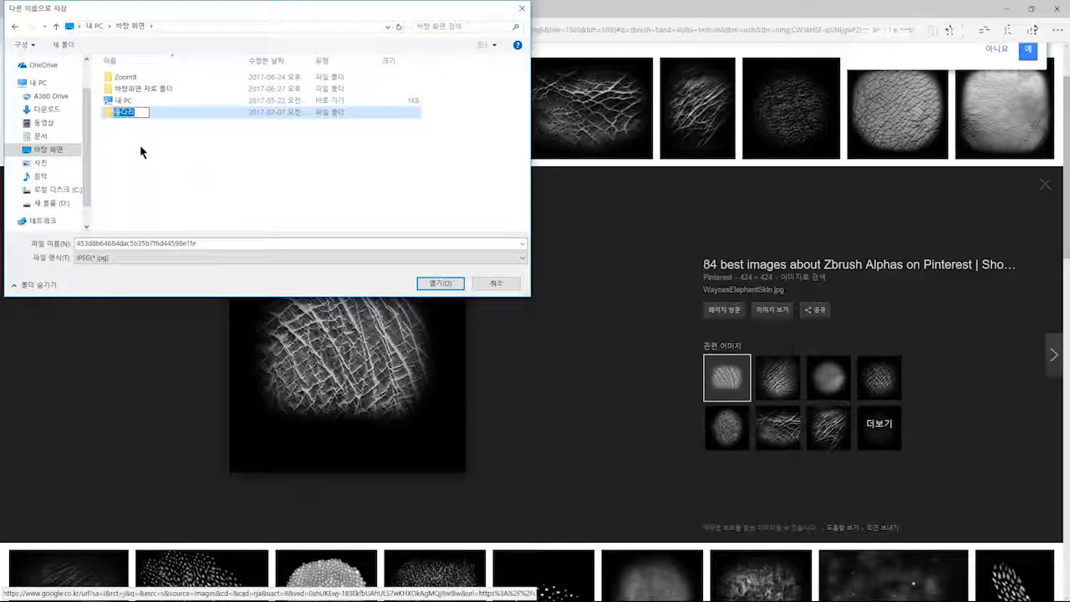
pyautogui.write('hand')
pyautogui.press('Return')
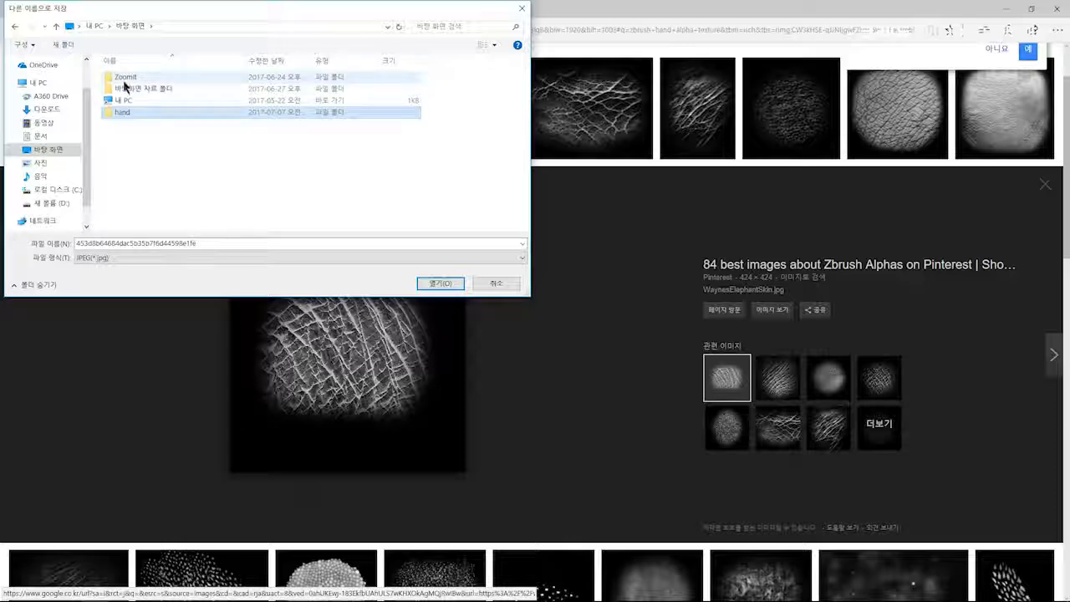
pyautogui.press('Return')
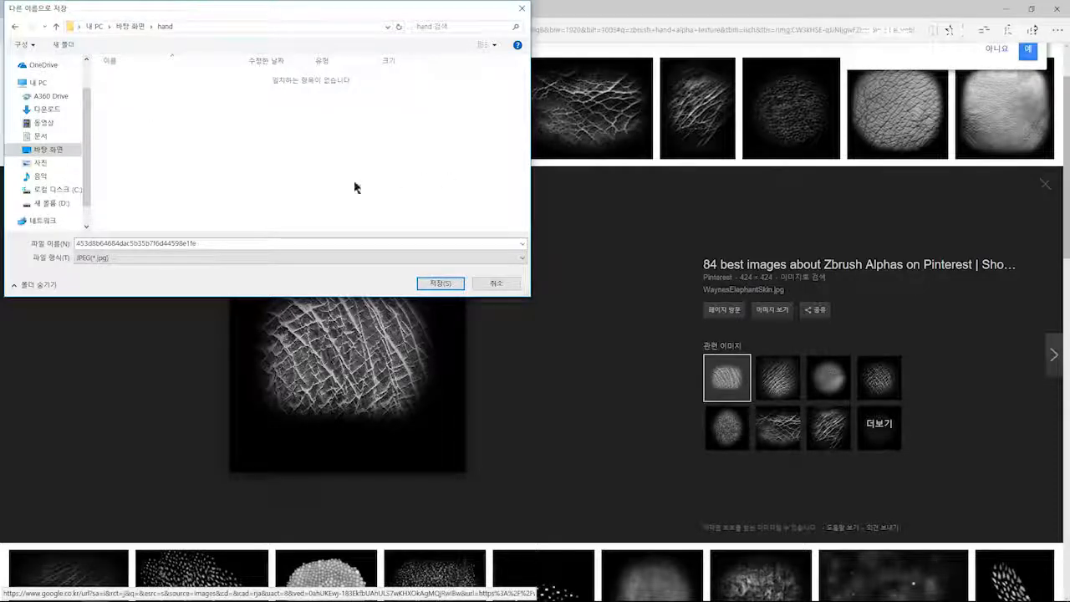
# - Add a "modeling" subfolder inside the hand folder and open it
pyautogui.rightClick(209, 117)
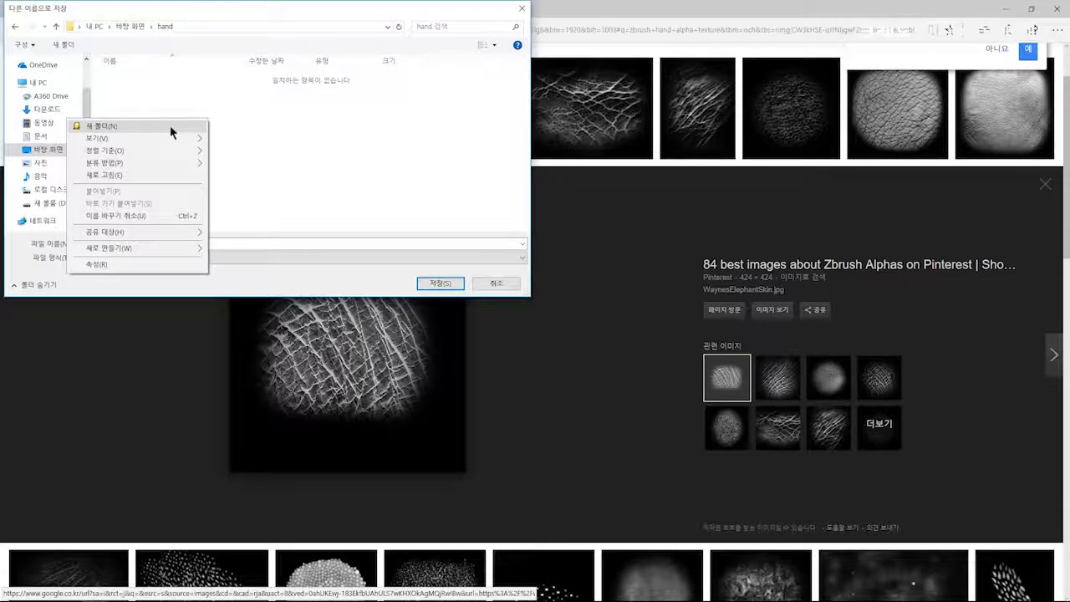
pyautogui.click(173, 126)
pyautogui.write('m')
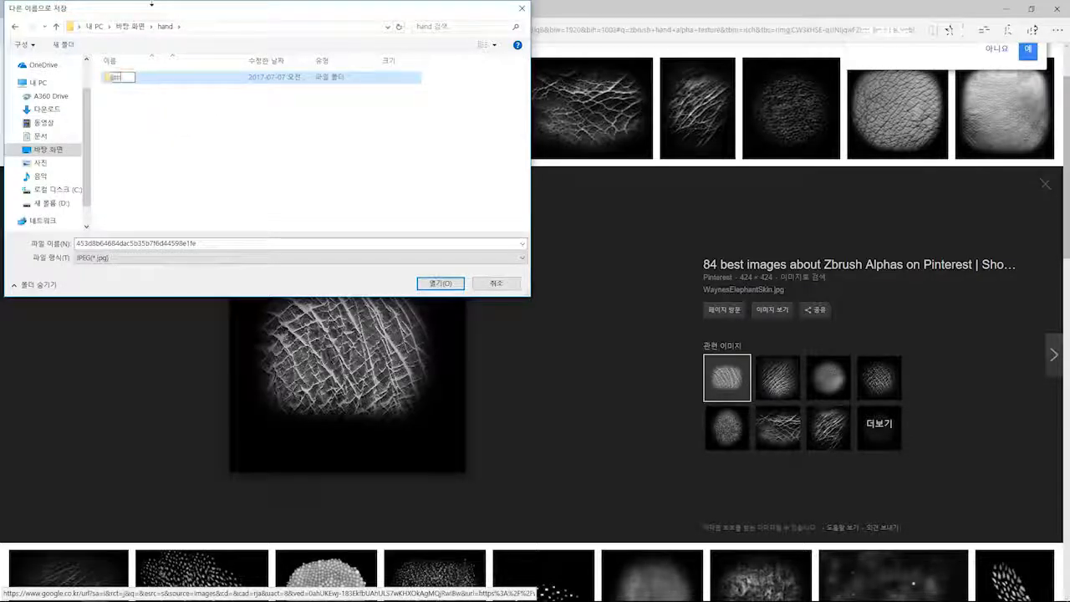
pyautogui.write('odeling')
pyautogui.press('Return')
pyautogui.press('Return')
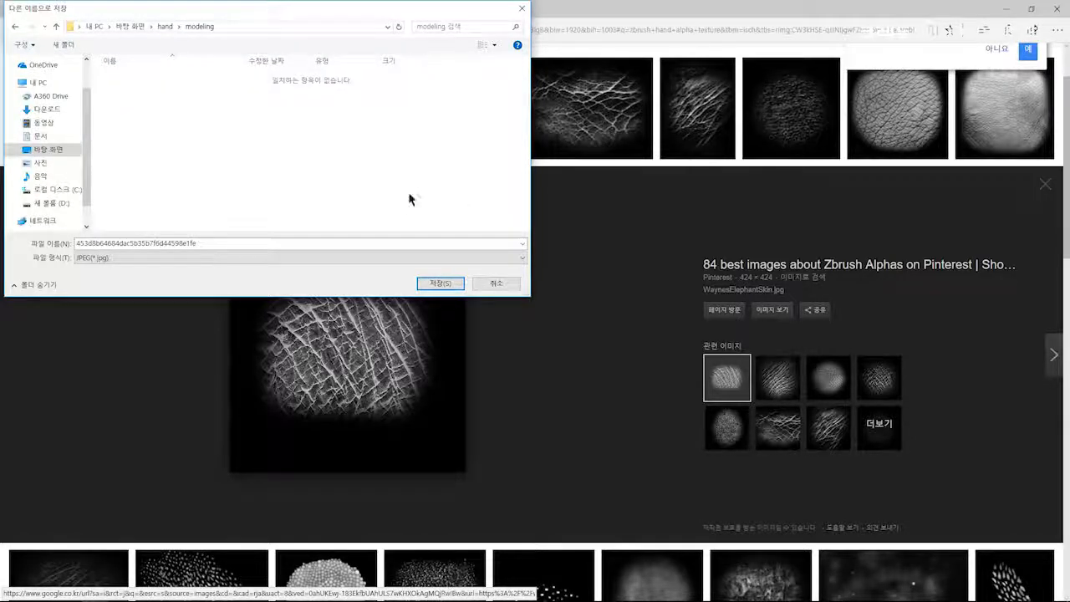
# - Create two subfolders named "zbrush" and "obj" inside the modeling folder
pyautogui.rightClick(214, 159)
pyautogui.click(174, 164)
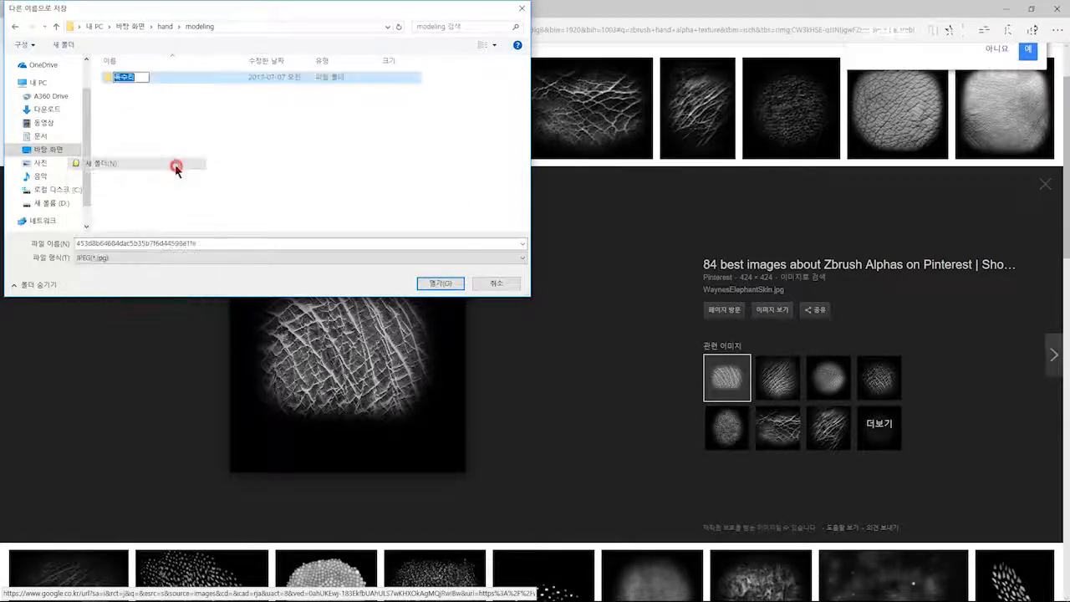
pyautogui.write('zbrush')
pyautogui.press('Return')
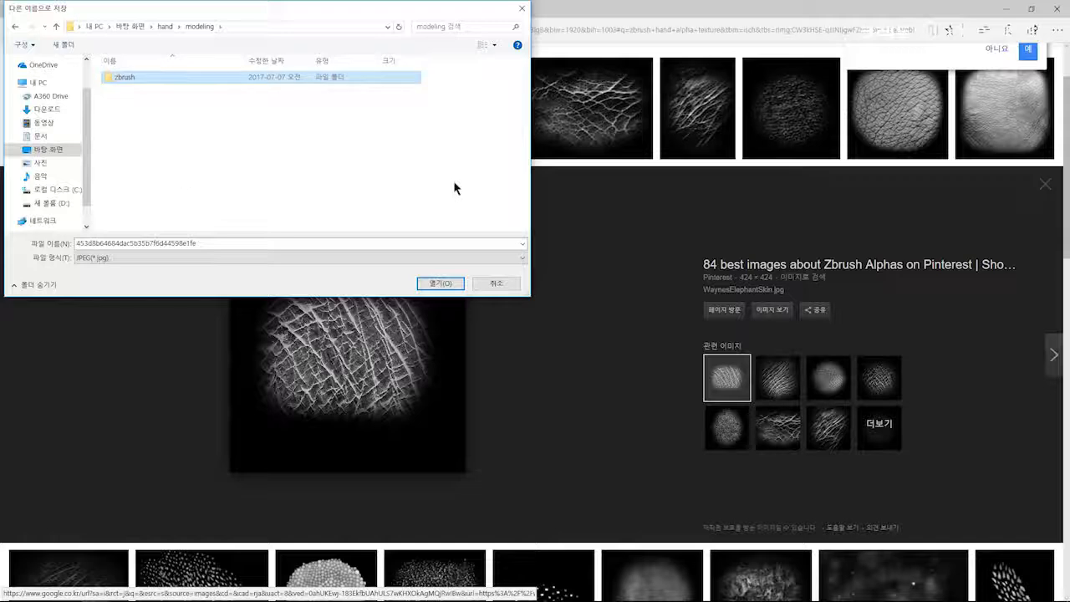
pyautogui.rightClick(233, 151)
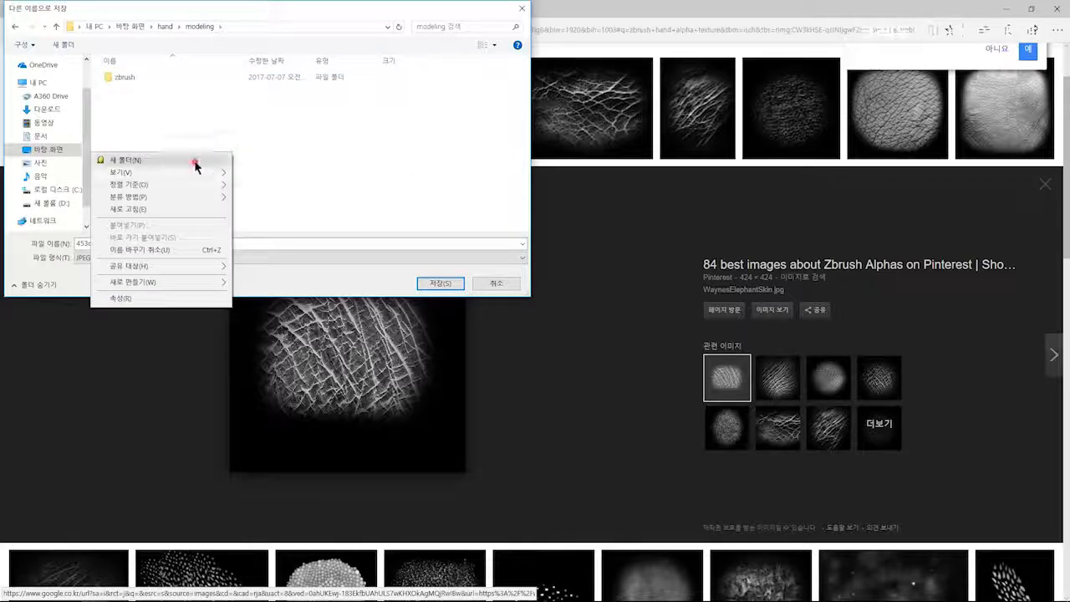
pyautogui.click(193, 159)
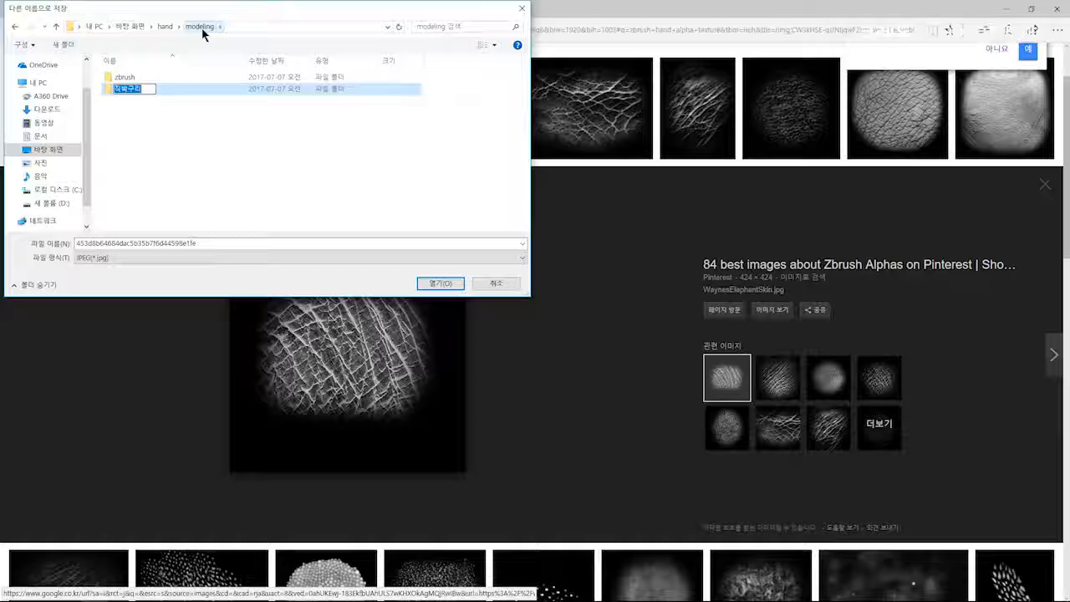
pyautogui.write('obj')
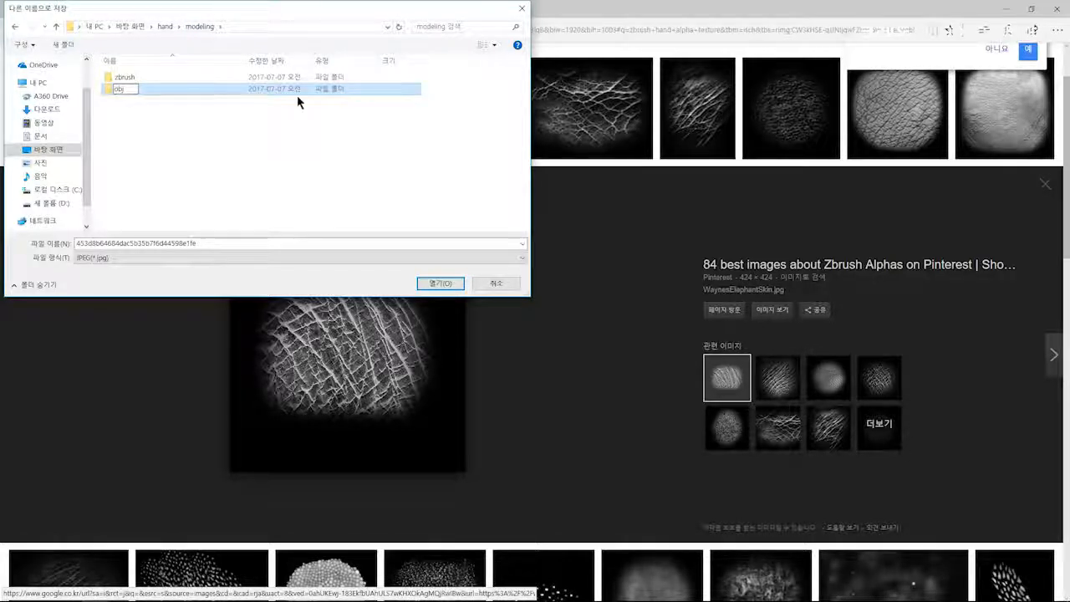
pyautogui.press('Return')
# - Add a third subfolder named "FBX" to the modeling folder
pyautogui.rightClick(192, 136)
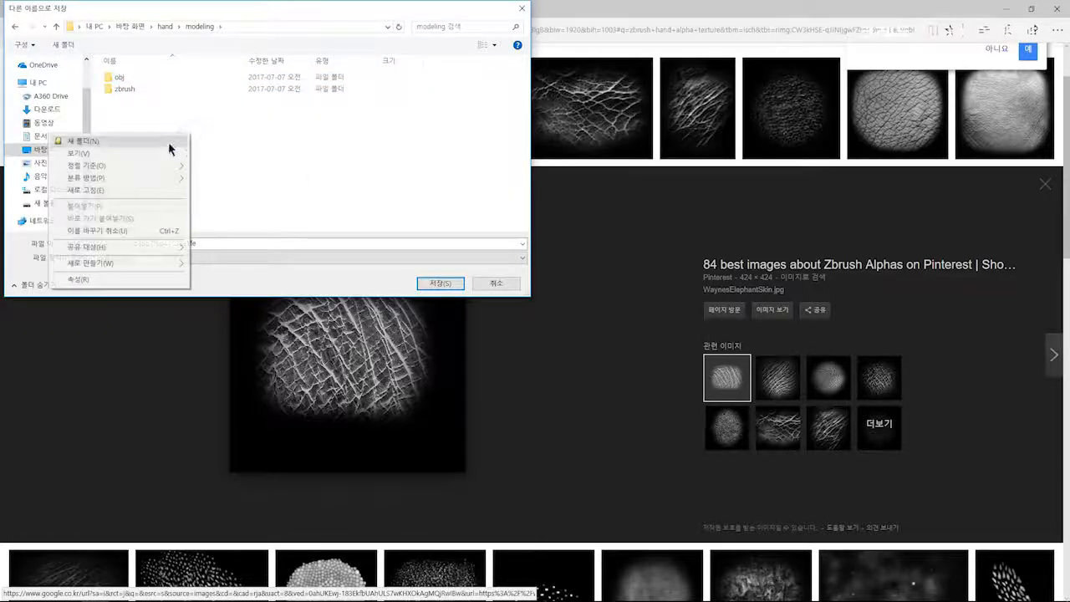
pyautogui.click(162, 138)
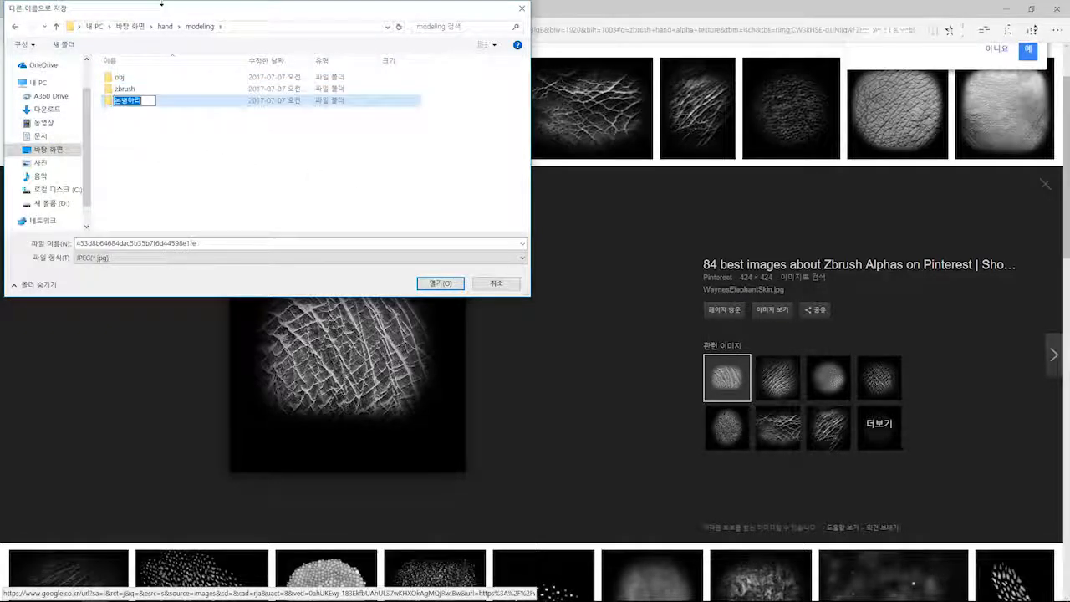
pyautogui.write('a')
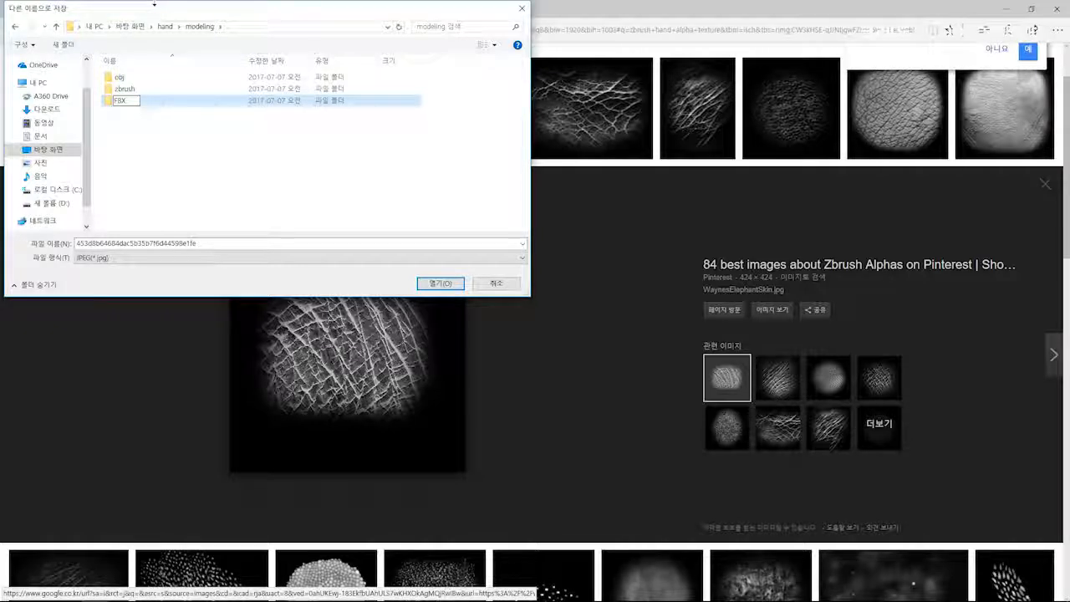
pyautogui.press('Return')
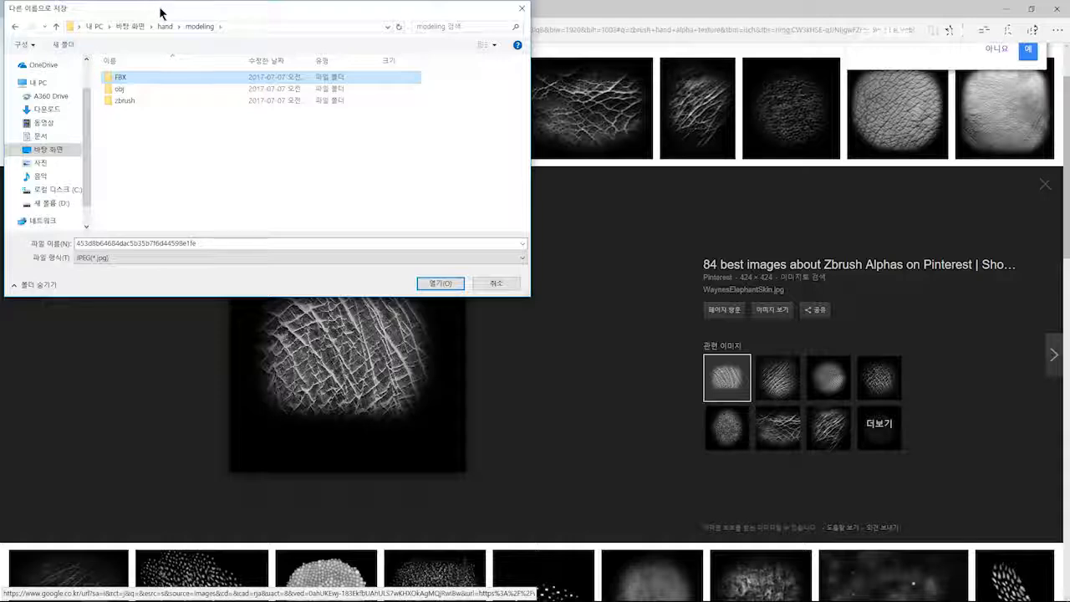
# - Return to the hand folder, create a "texture" subfolder there and open it
pyautogui.click(163, 26)
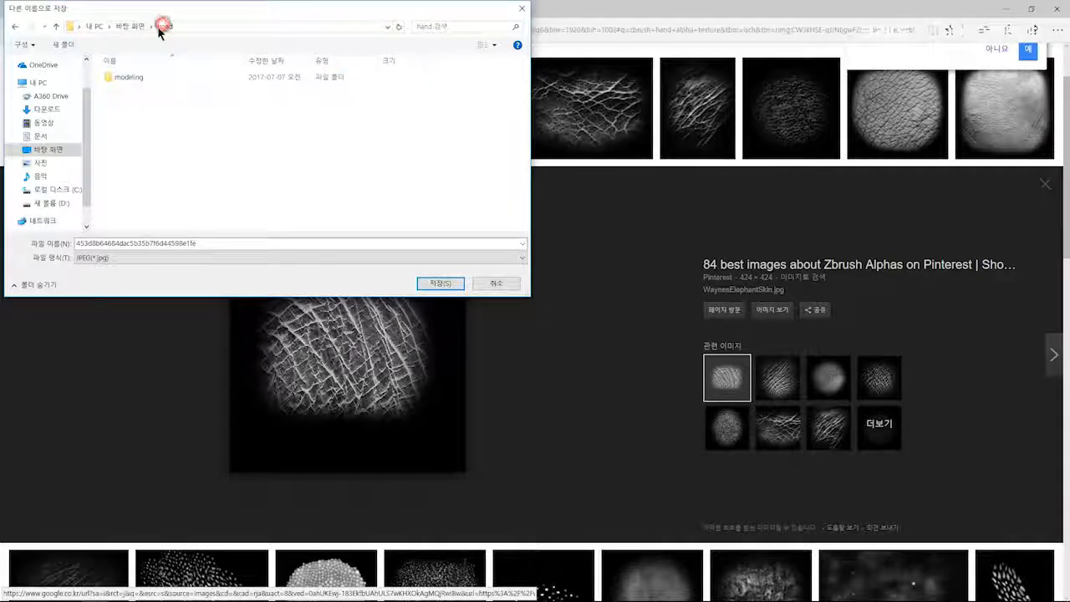
pyautogui.rightClick(138, 124)
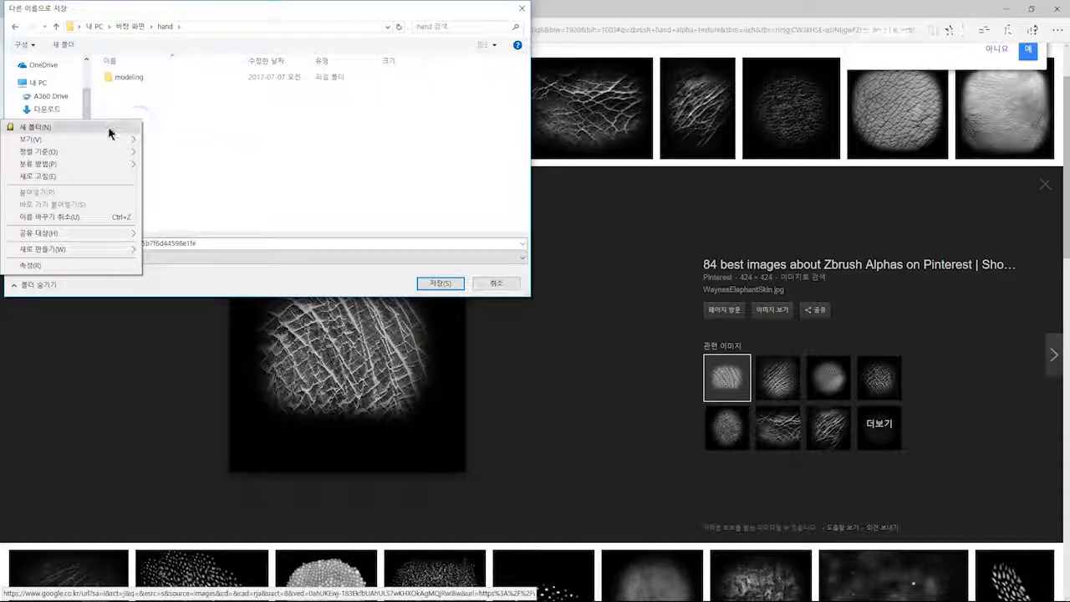
pyautogui.click(110, 132)
pyautogui.write('t')
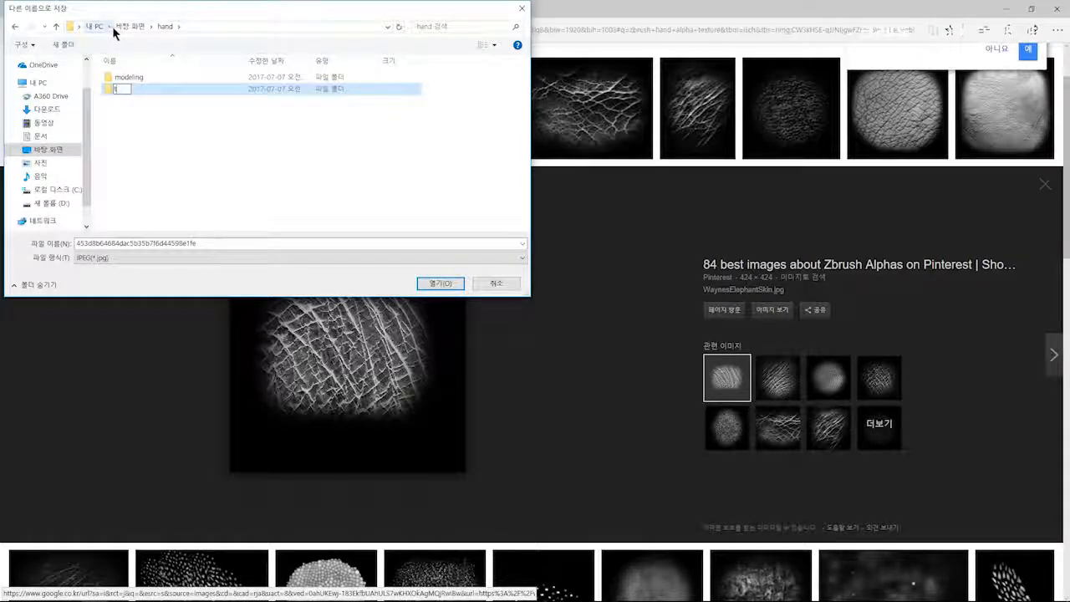
pyautogui.write('exture')
pyautogui.press('Return')
pyautogui.doubleClick(182, 89)
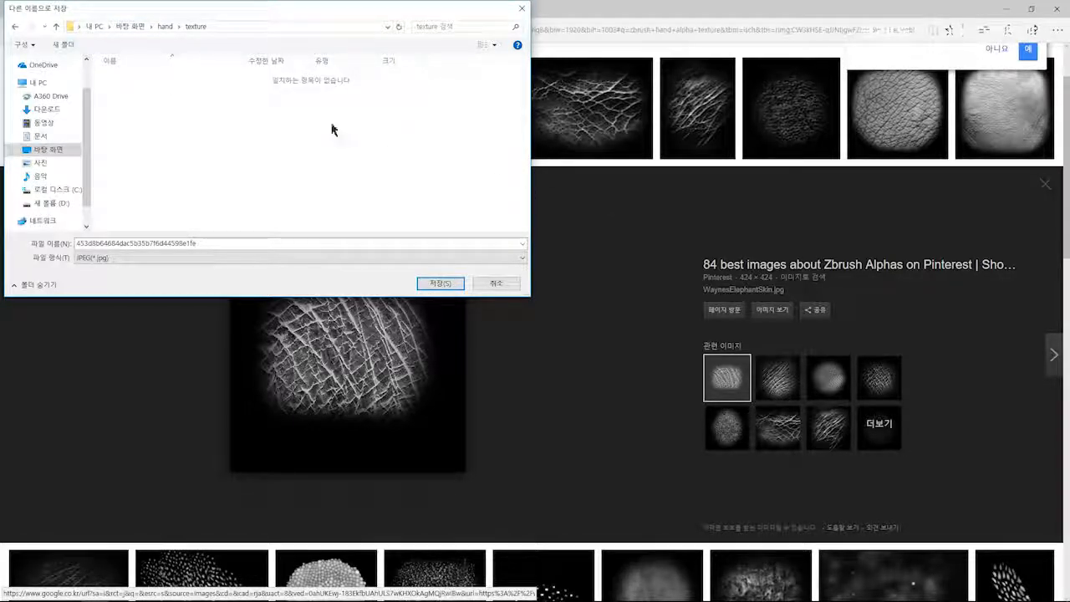
# - Create a subfolder named "PSD" inside the texture folder
pyautogui.rightClick(243, 117)
pyautogui.click(199, 133)
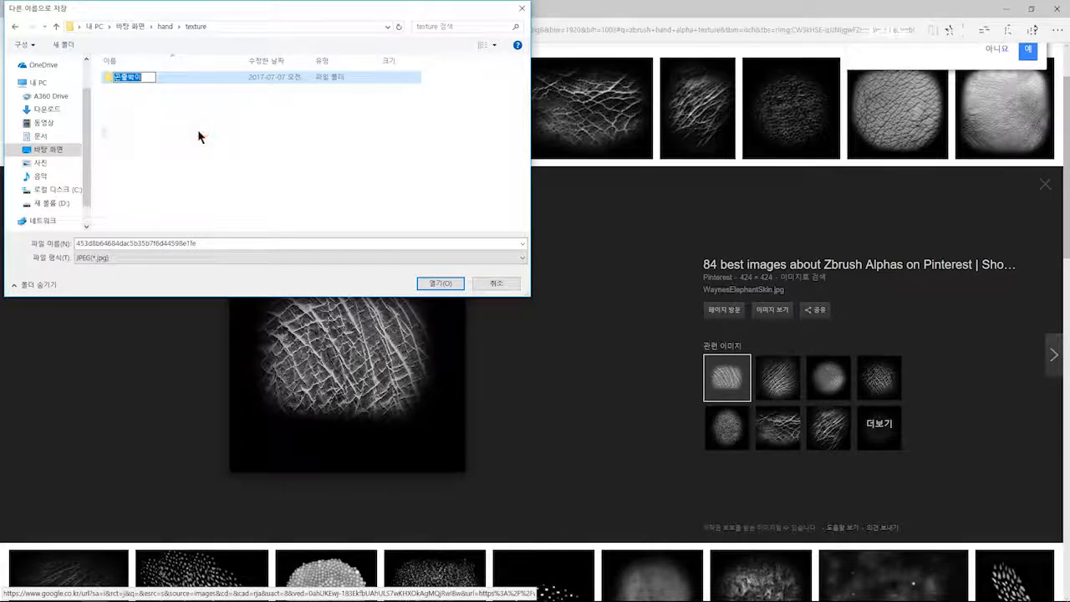
pyautogui.write('머')
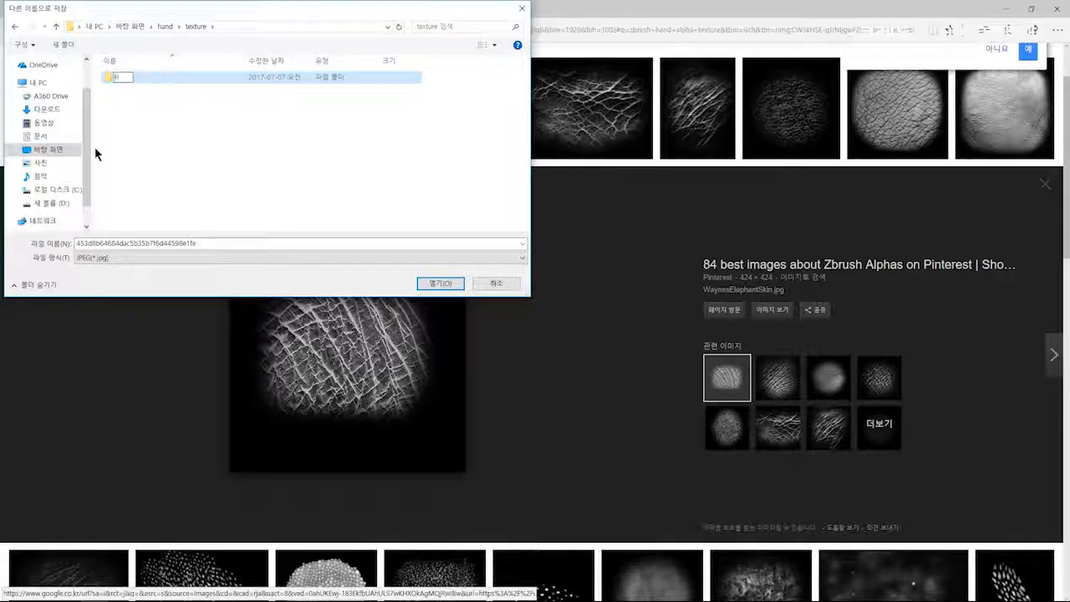
pyautogui.write('S')
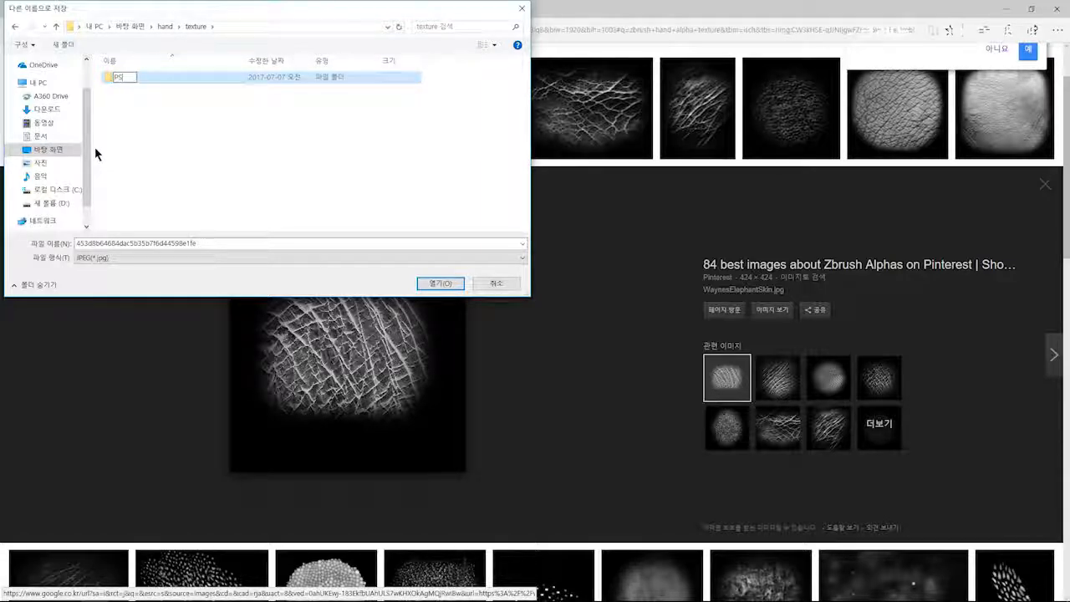
pyautogui.write('D')
pyautogui.press('Return')
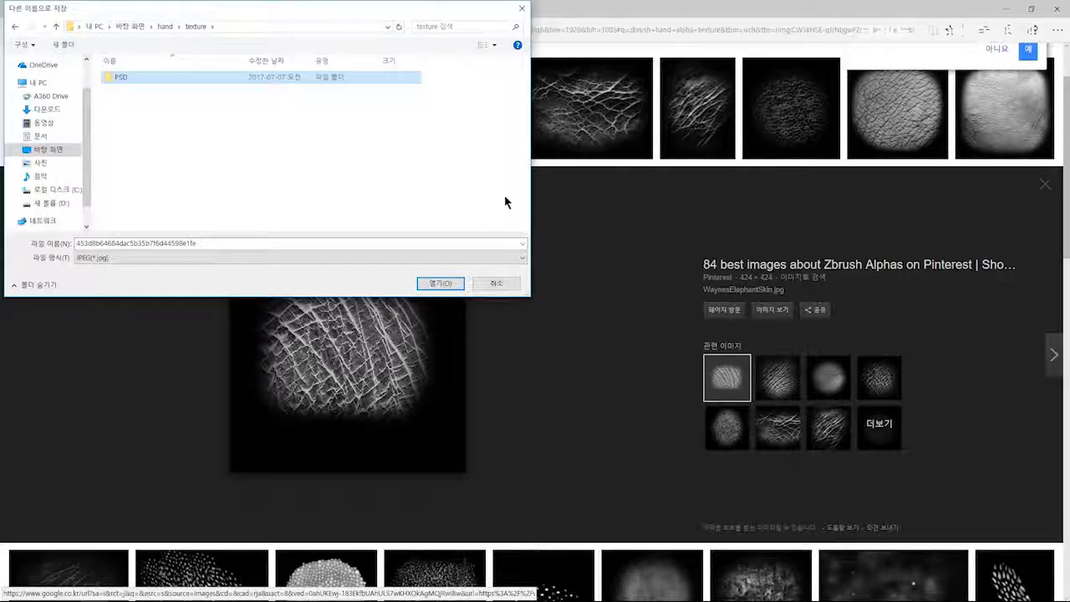
# - Add a second subfolder named "Substance painter" to the texture folder
pyautogui.rightClick(166, 125)
pyautogui.click(143, 132)
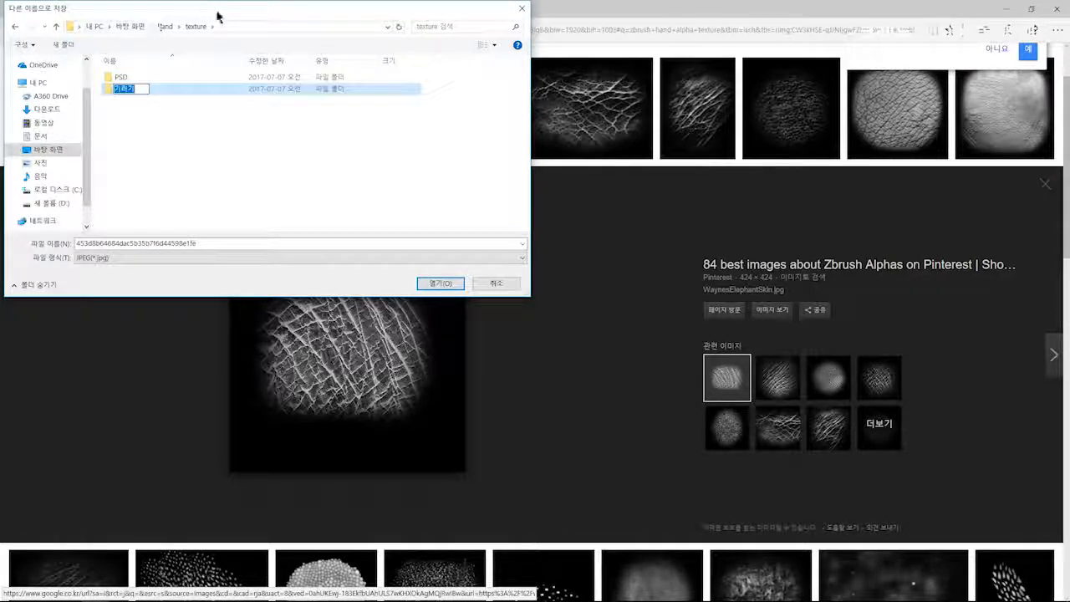
pyautogui.write('Su')
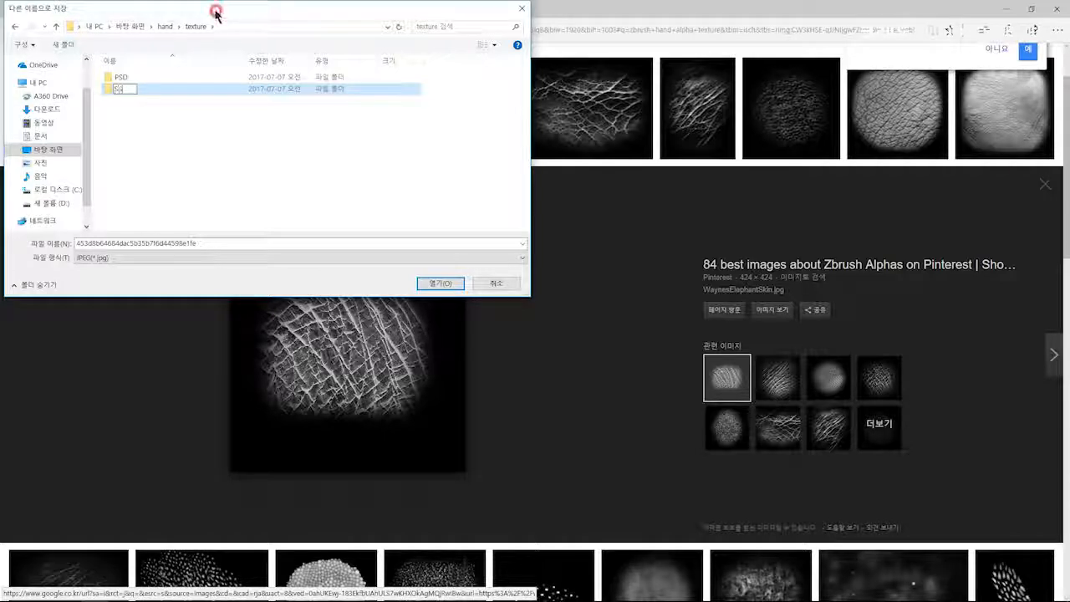
pyautogui.moveTo(217, 14); pyautogui.dragTo(243, 57)
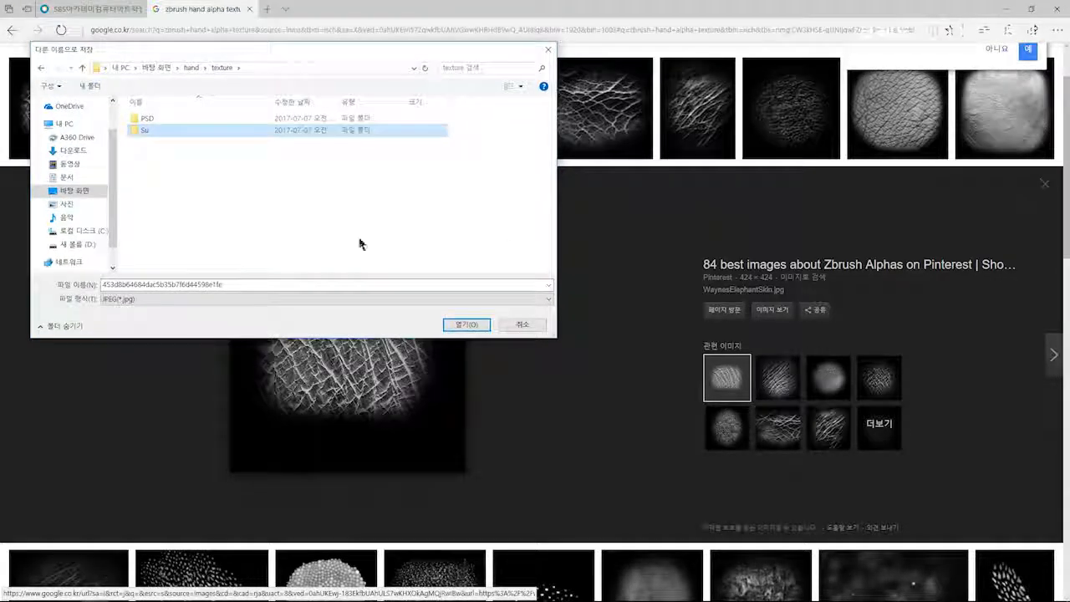
pyautogui.click(147, 132)
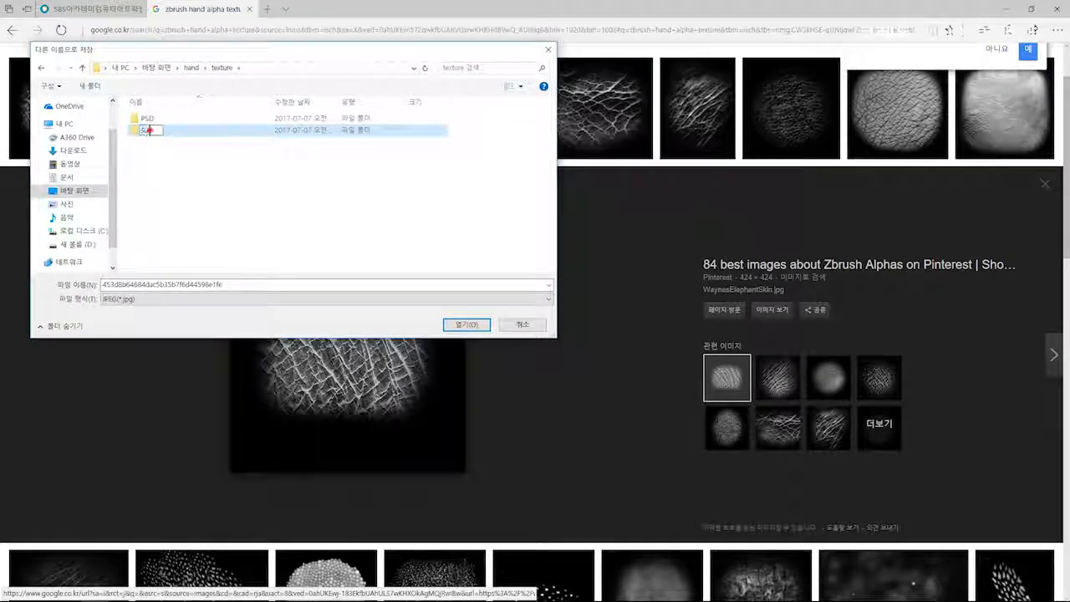
pyautogui.write('b')
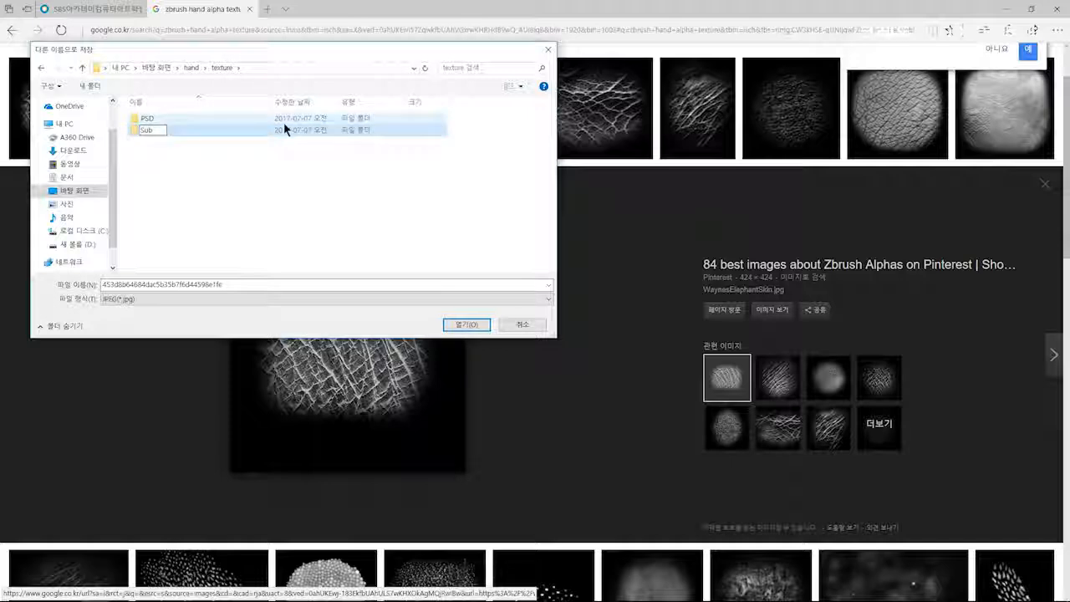
pyautogui.write('stan')
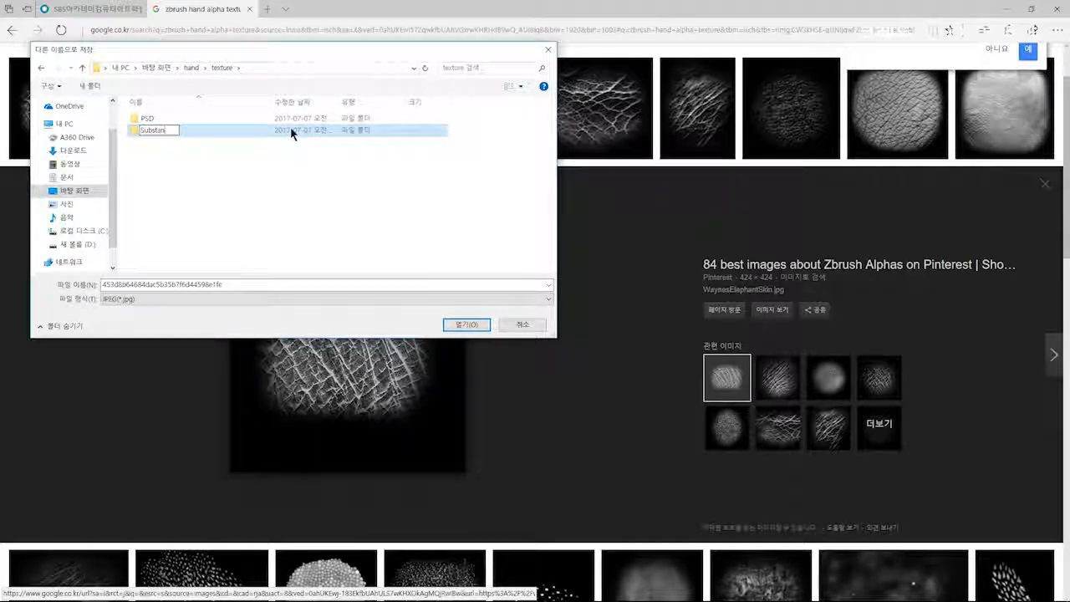
pyautogui.press('BackSpace')
pyautogui.press('BackSpace')
pyautogui.press('BackSpace')
pyautogui.write('nce ')
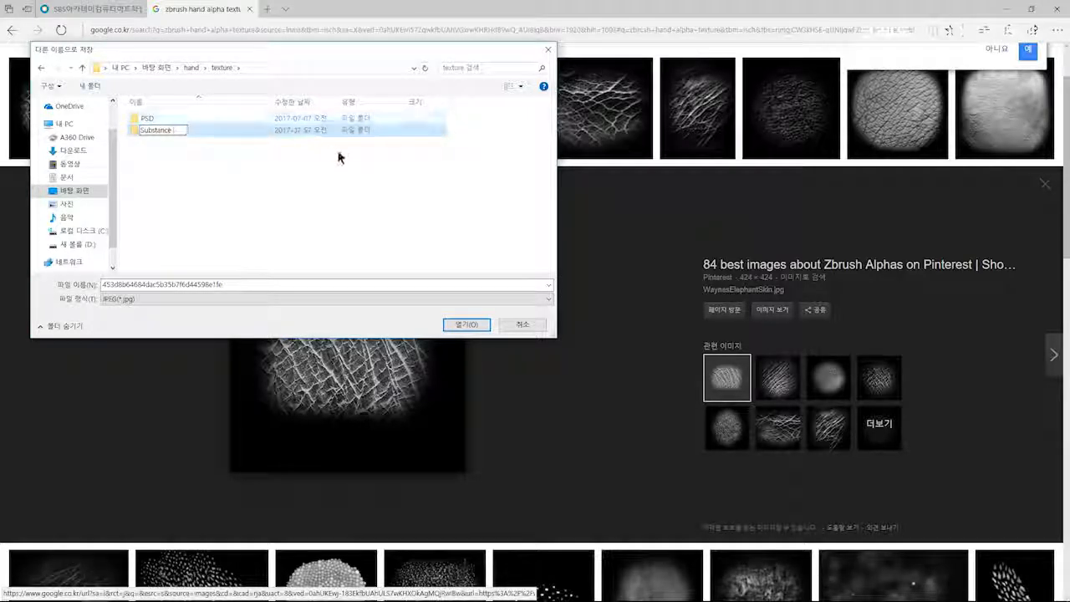
pyautogui.write('paint')
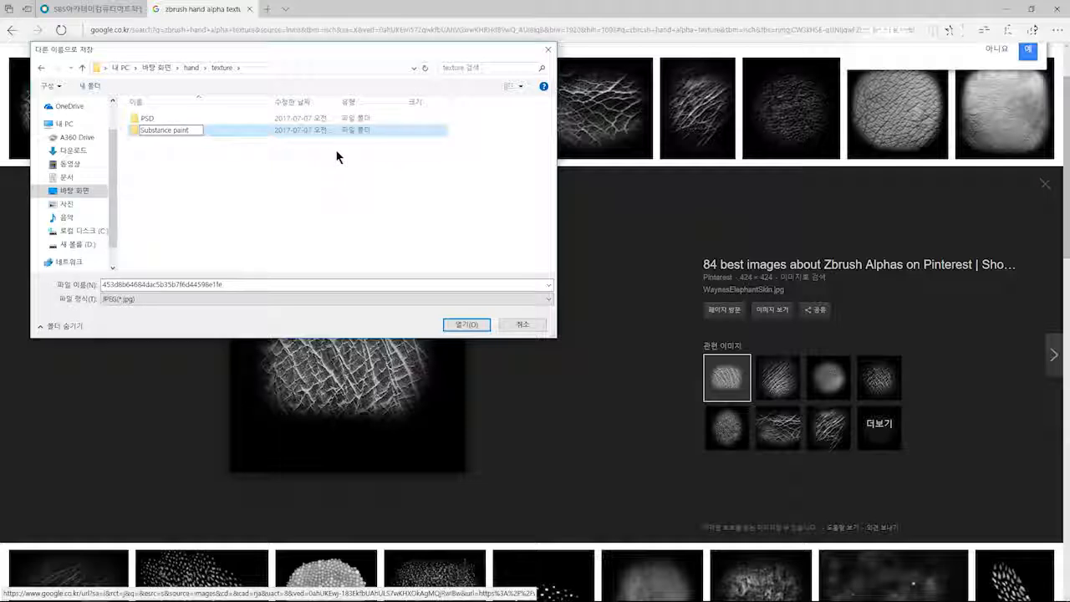
pyautogui.write('er')
pyautogui.press('Return')
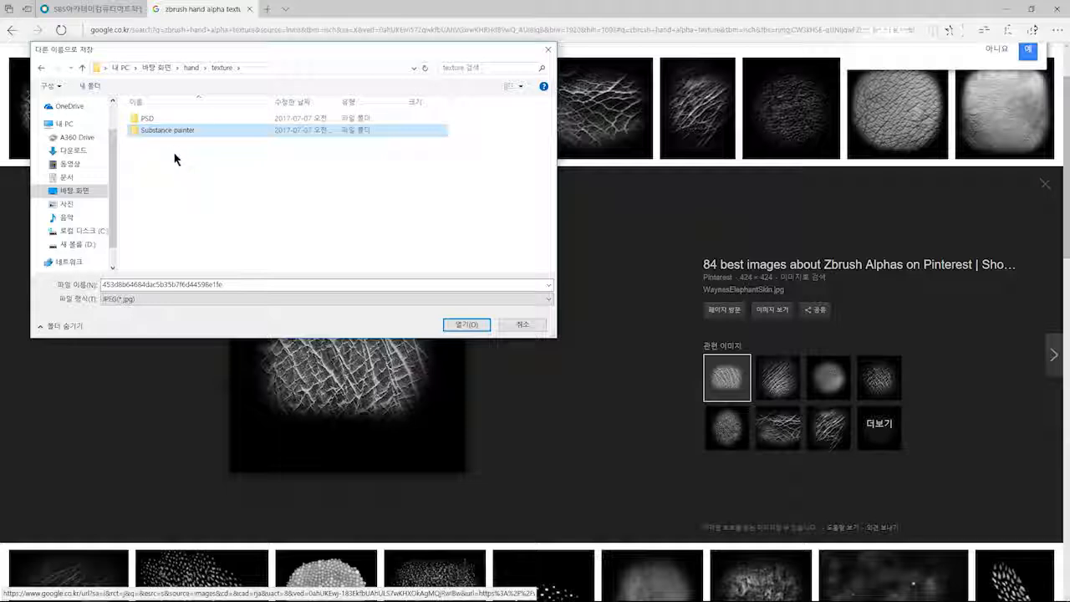
# - Add a third subfolder named "source" to the texture folder
pyautogui.rightClick(175, 159)
pyautogui.click(136, 165)
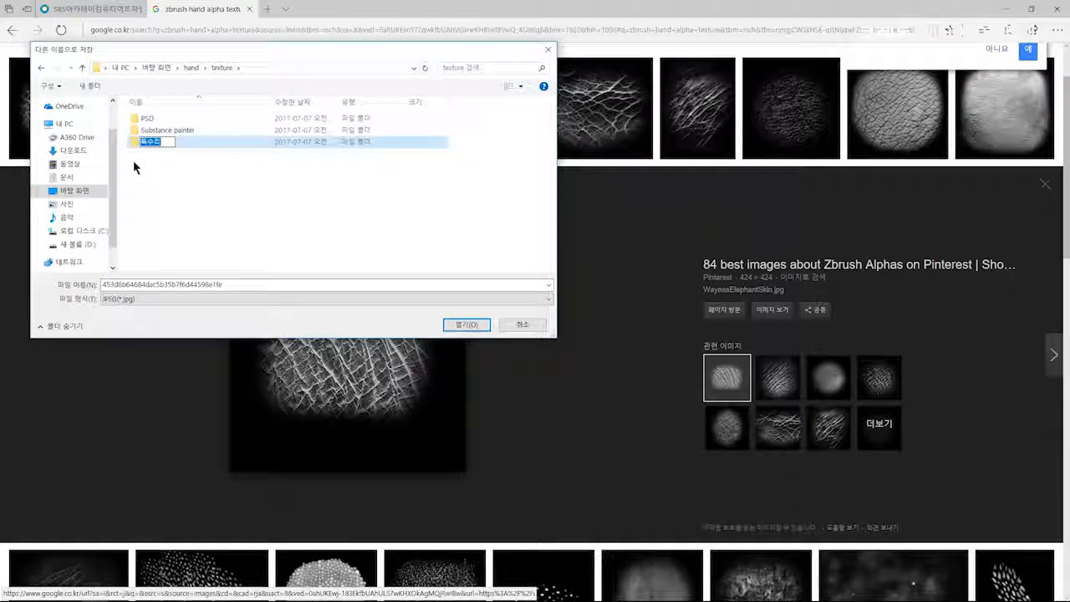
pyautogui.write('ㅎ')
pyautogui.write('ource')
pyautogui.press('Return')
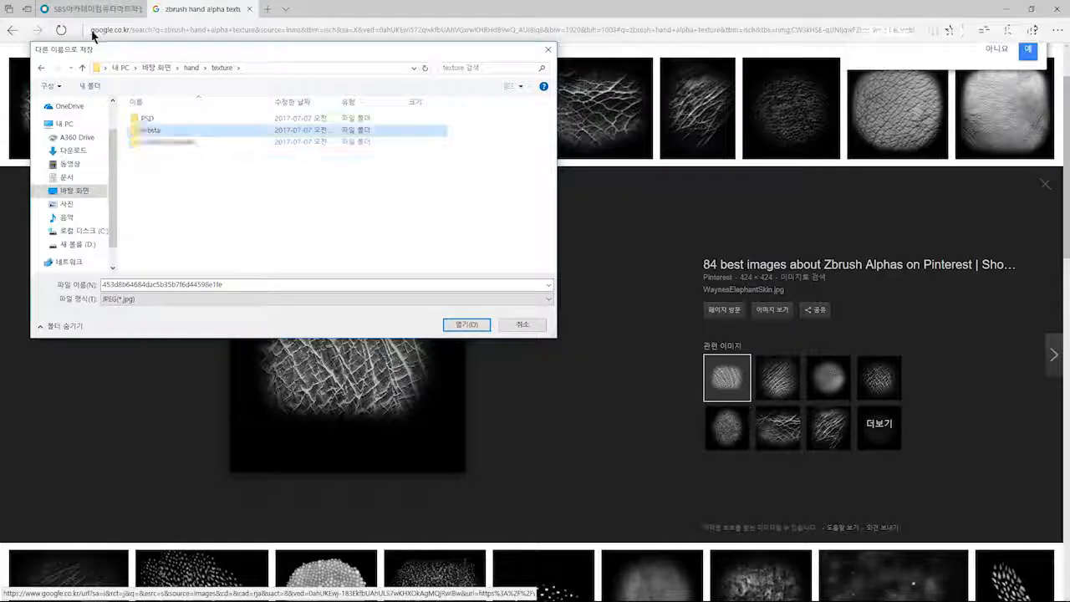
# - Return to the hand folder and create a subfolder named "alpha source" there
pyautogui.click(191, 68)
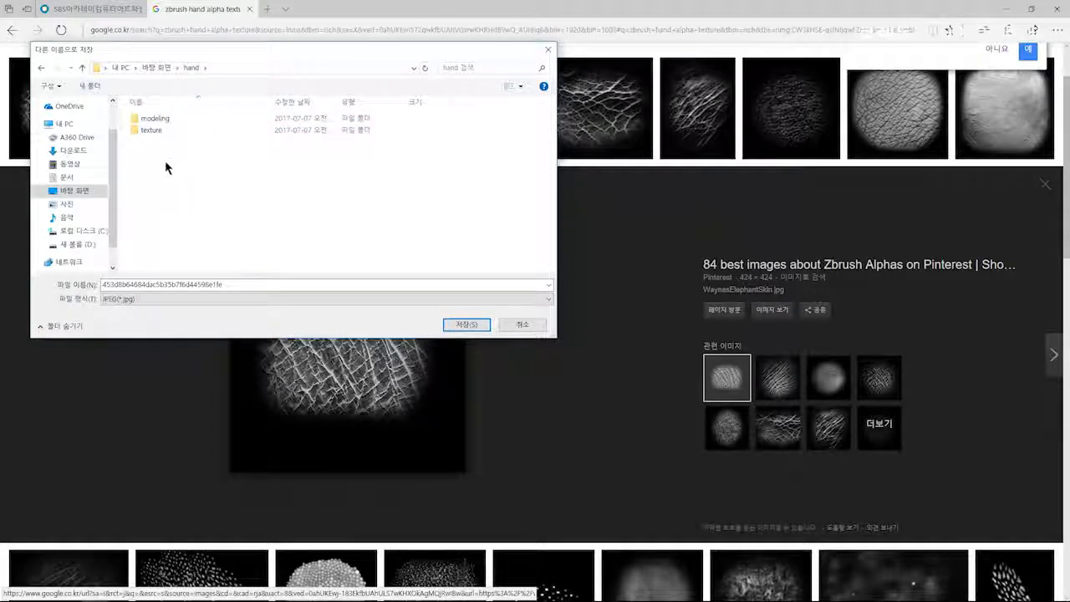
pyautogui.rightClick(159, 166)
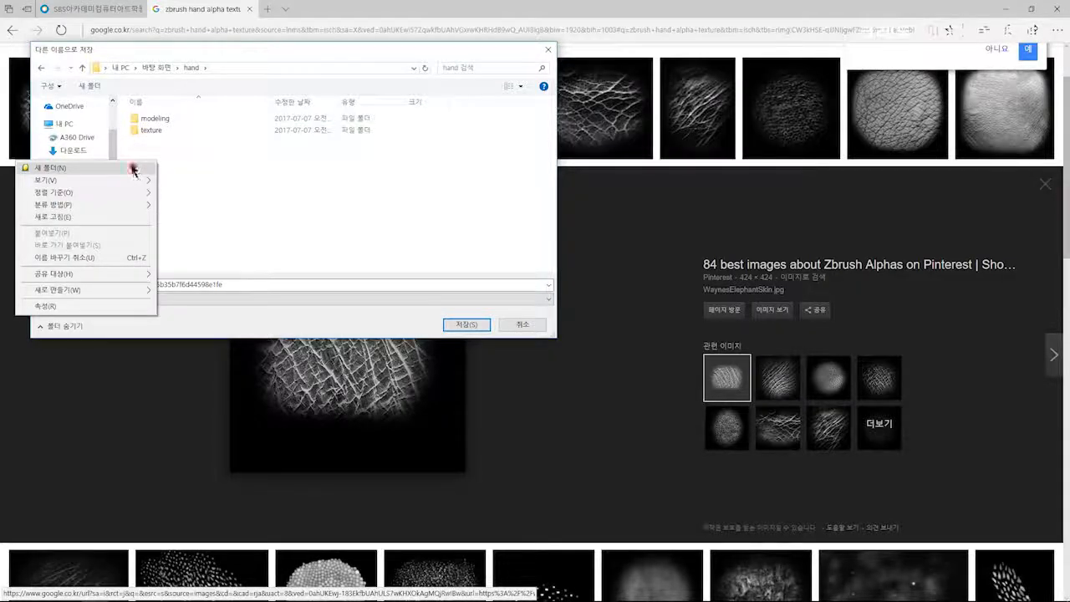
pyautogui.click(140, 168)
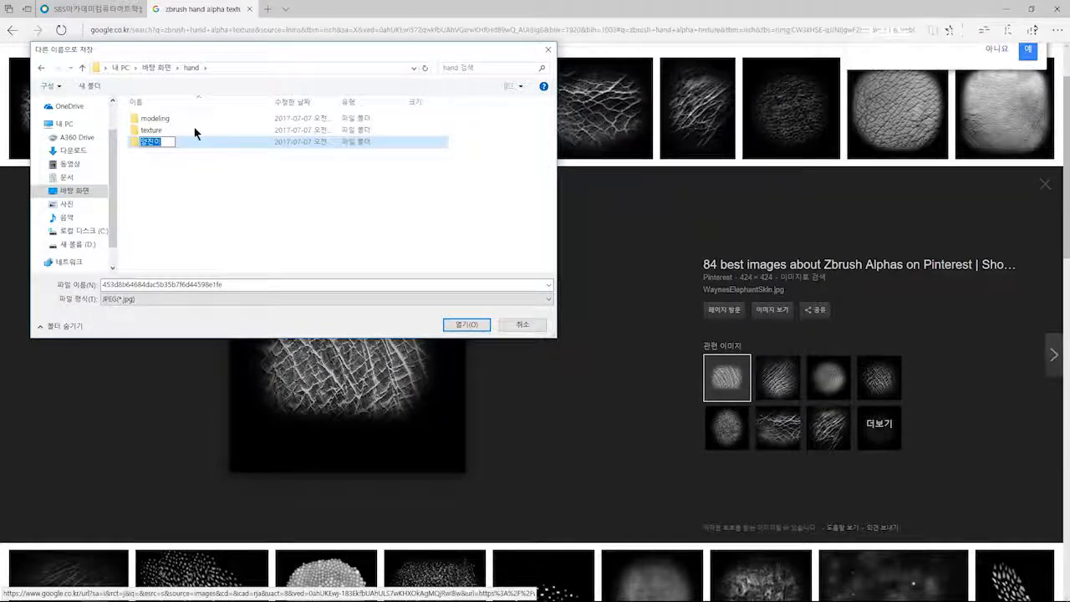
pyautogui.write('alpha')
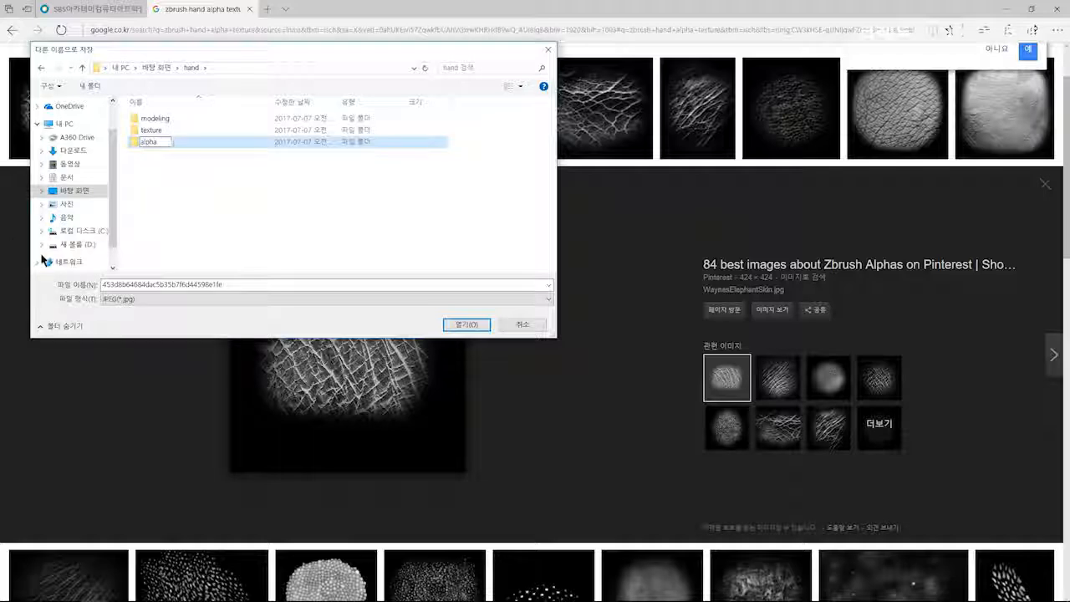
pyautogui.write(' source')
pyautogui.press('Return')
# - Open the alpha source folder and save the skin alpha image in it as a JPEG
pyautogui.press('Return')
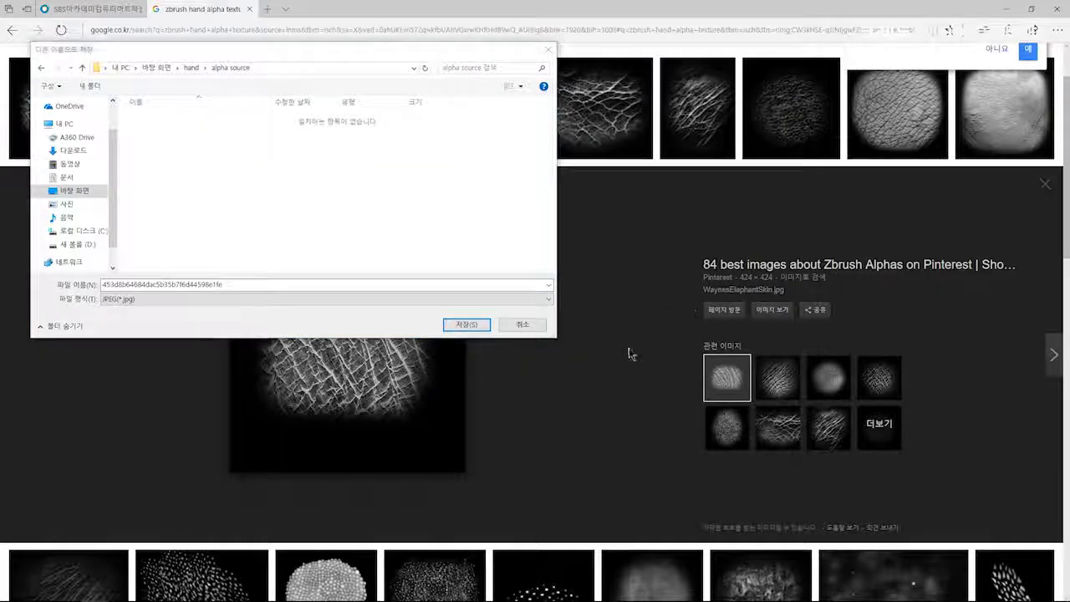
pyautogui.click(476, 328)
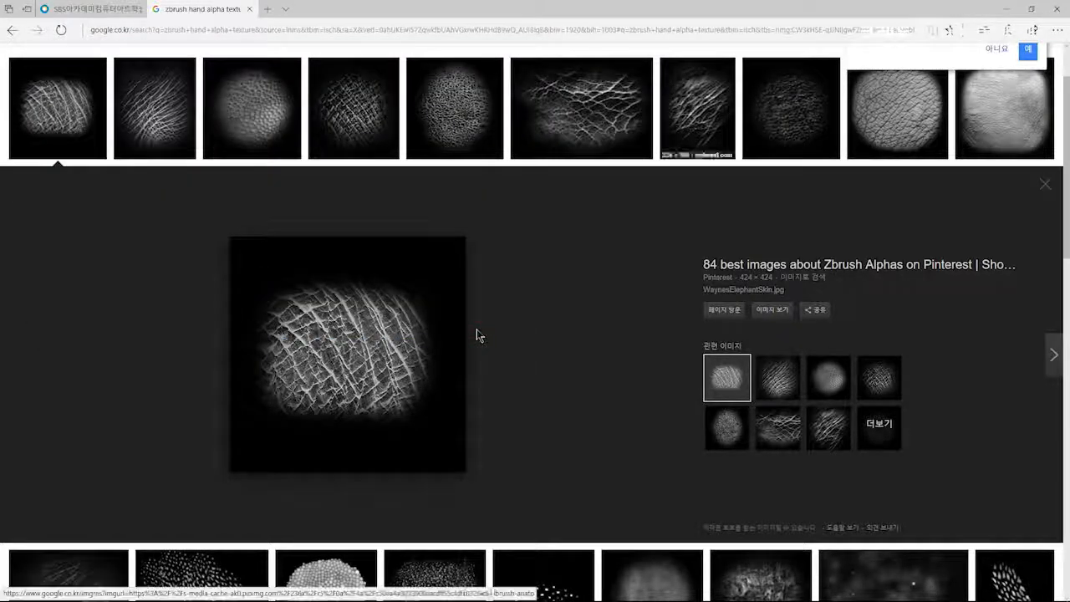
# - Switch to ZBrush, unhide the whole hand mesh and bring it fully into view
pyautogui.click(1007, 12)
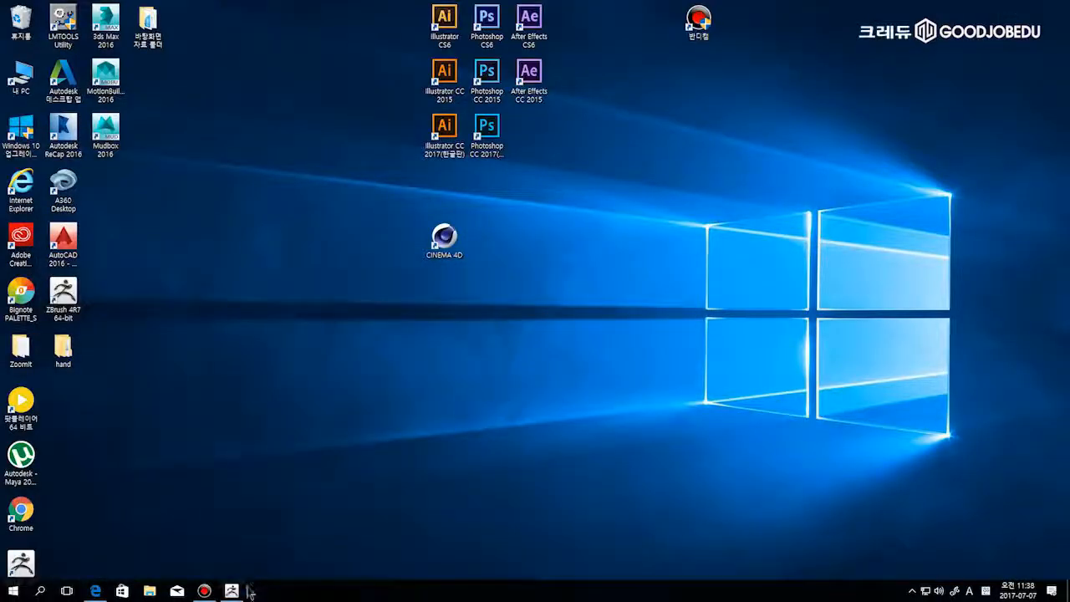
pyautogui.click(242, 590)
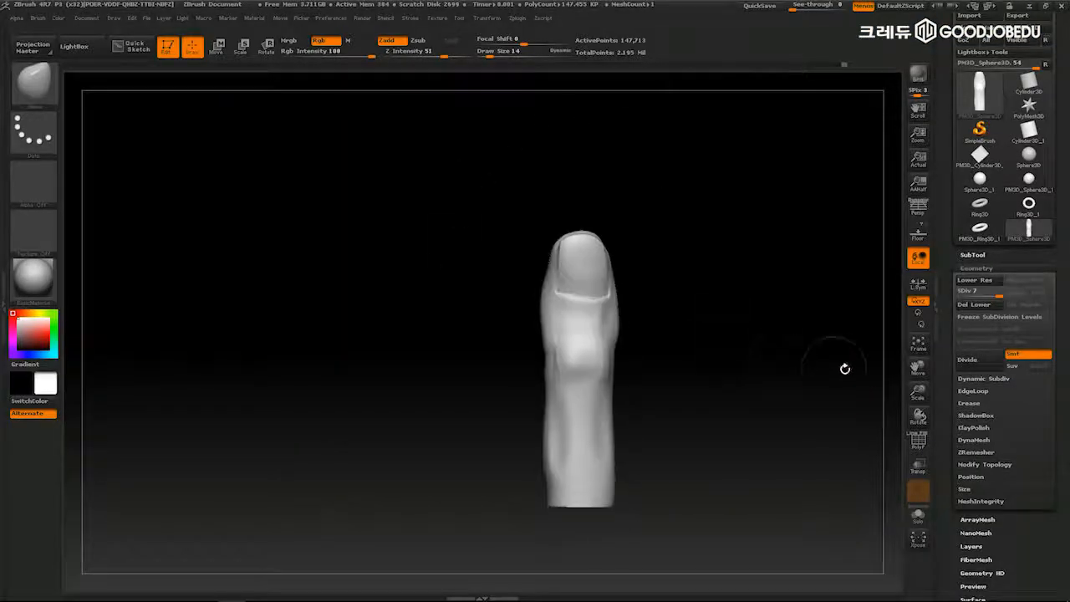
pyautogui.keyDown('alt'); pyautogui.moveTo(817, 370); pyautogui.dragTo(688, 300); pyautogui.keyUp('alt')
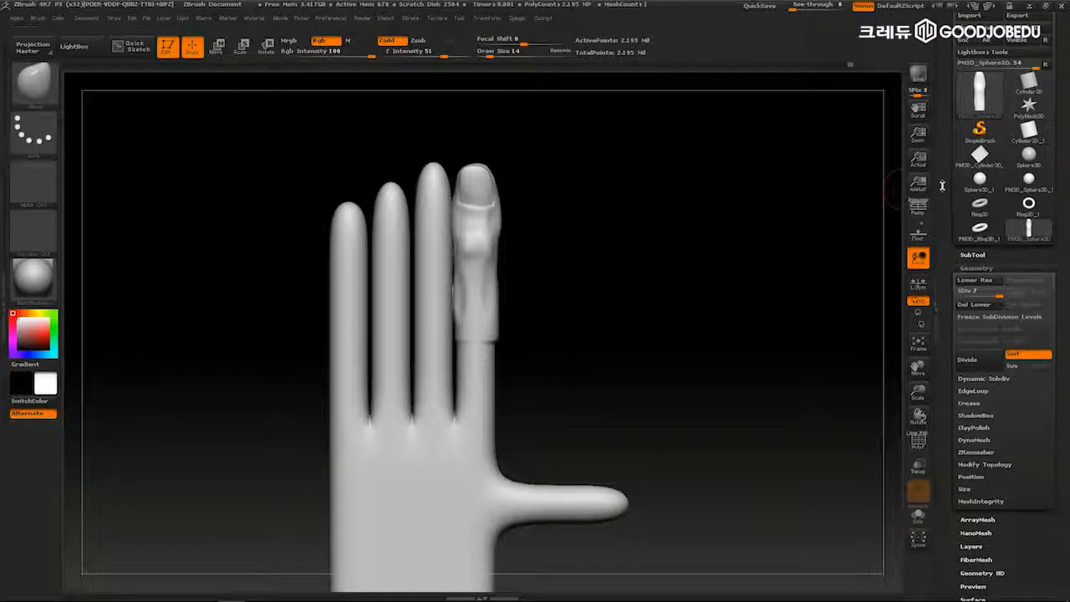
pyautogui.scroll(2, 963, 200)
pyautogui.moveTo(735, 307); pyautogui.dragTo(897, 324)
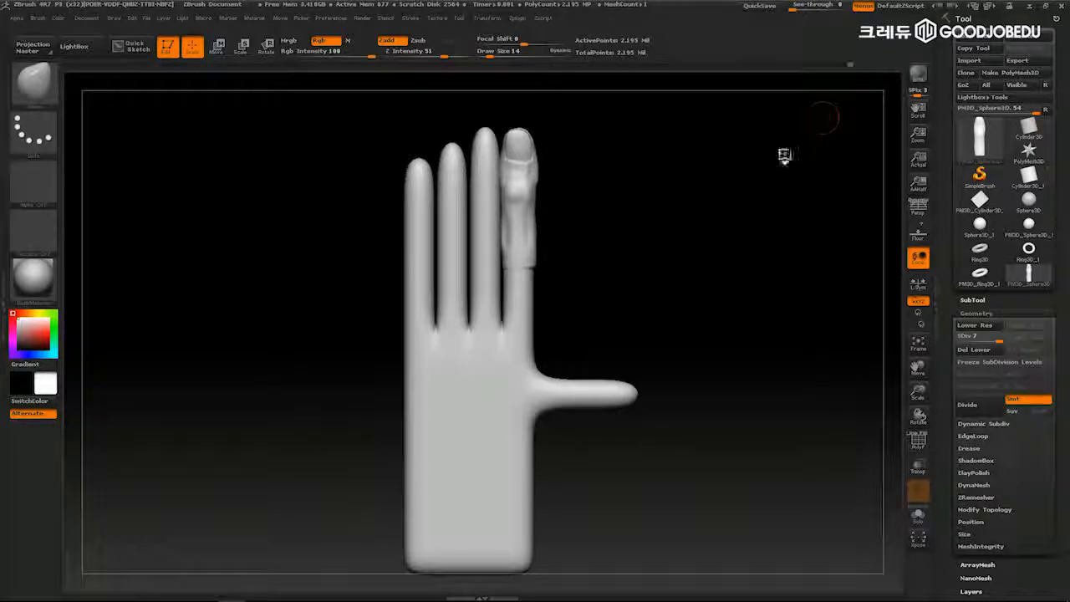
pyautogui.click(90, 17)
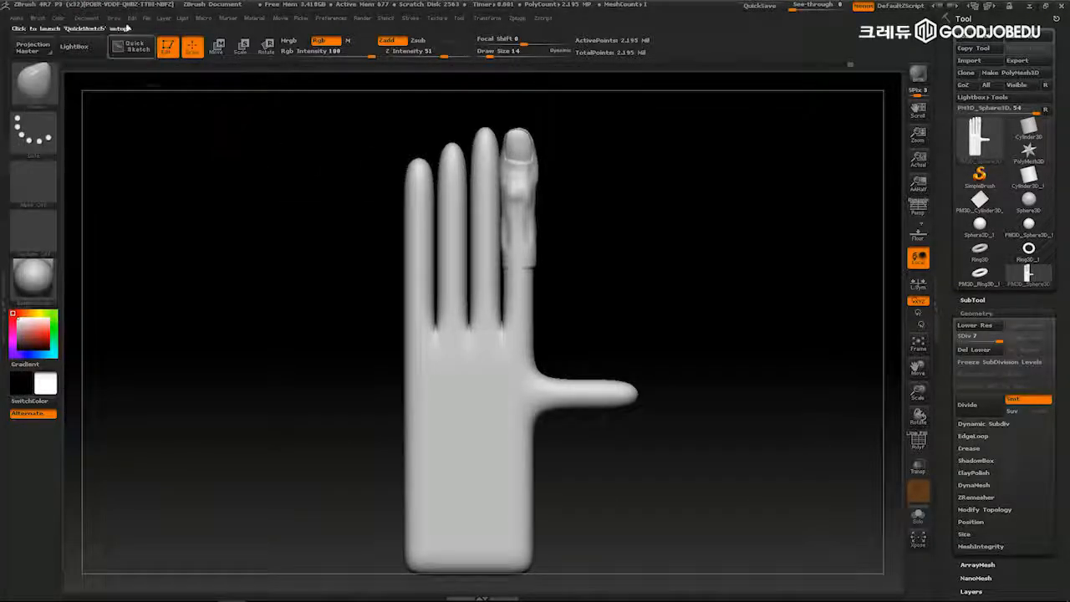
pyautogui.click(146, 19)
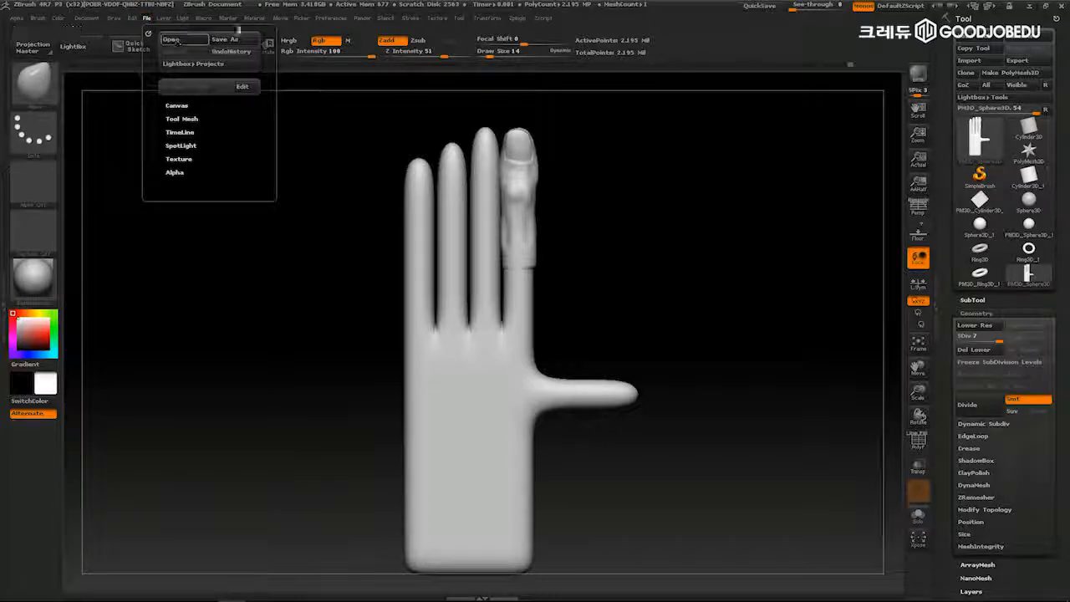
pyautogui.moveTo(774, 159); pyautogui.dragTo(728, 239)
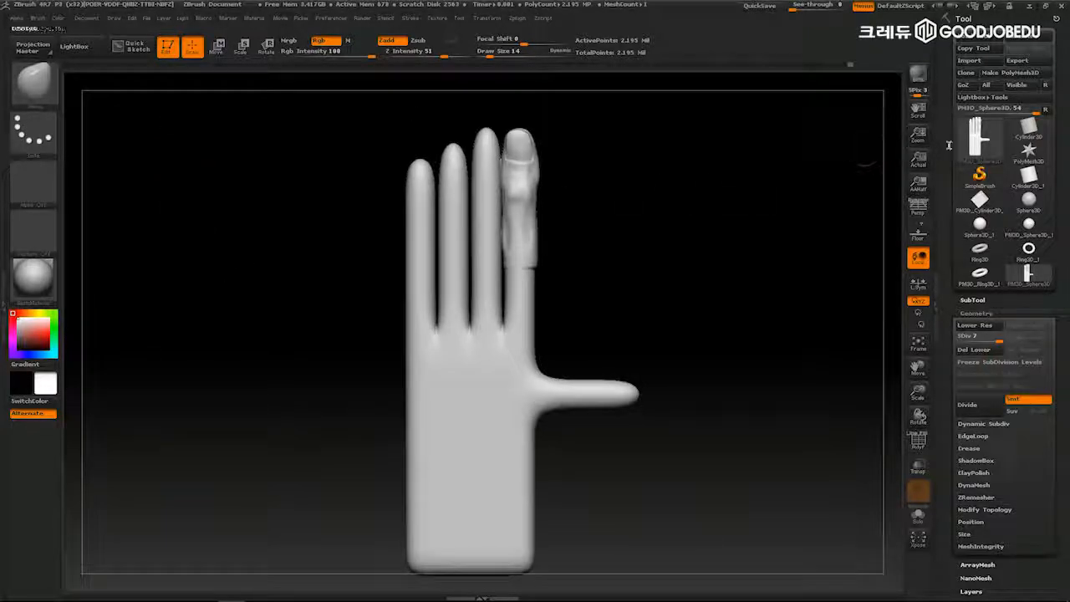
pyautogui.scroll(-1, 950, 175)
pyautogui.moveTo(950, 176); pyautogui.dragTo(950, 181)
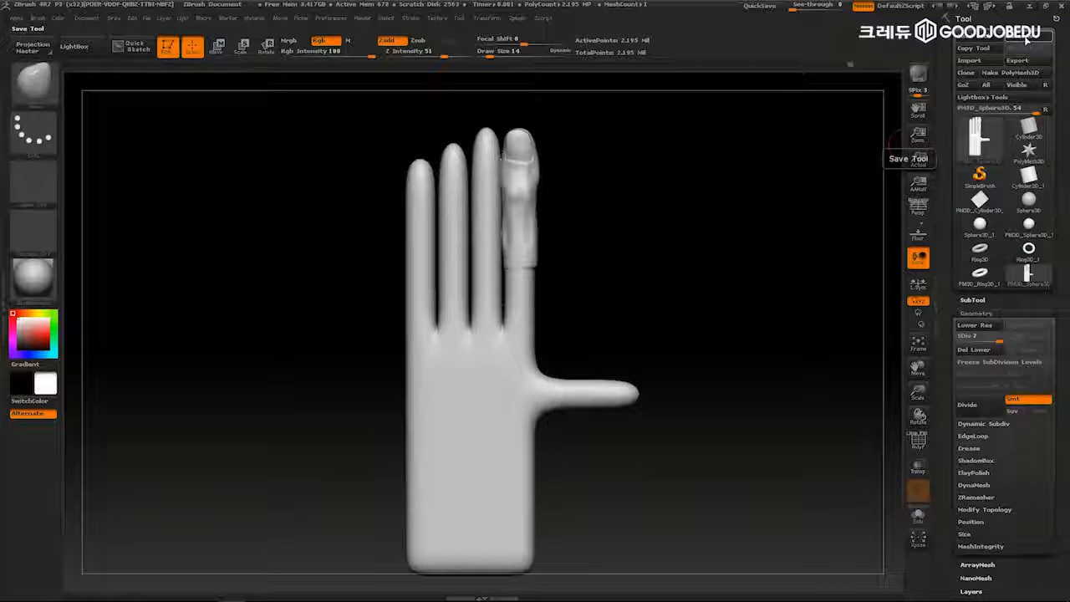
pyautogui.click(1027, 38)
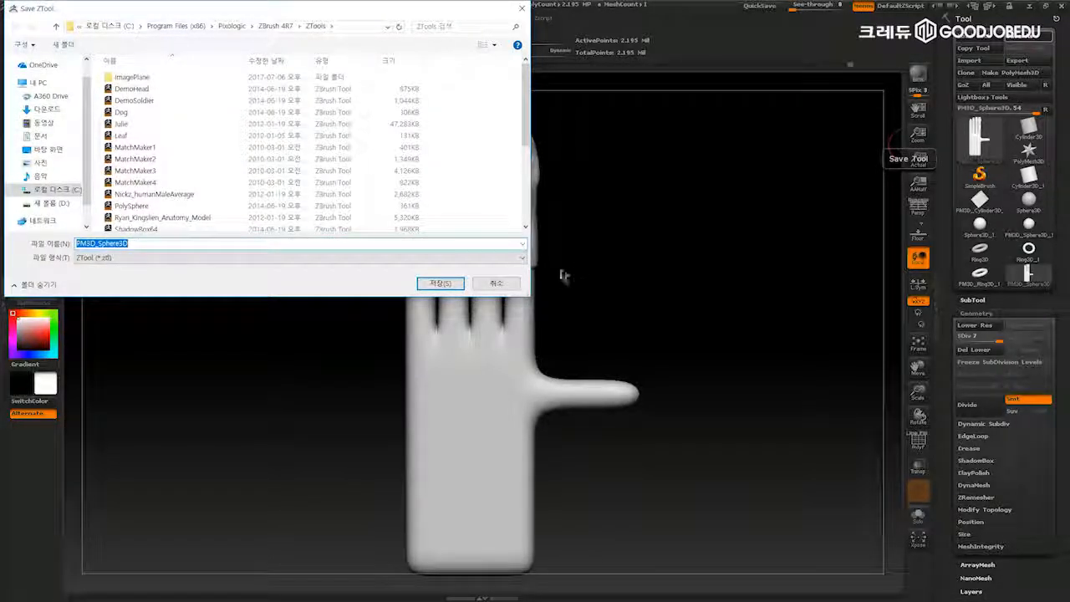
pyautogui.click(497, 284)
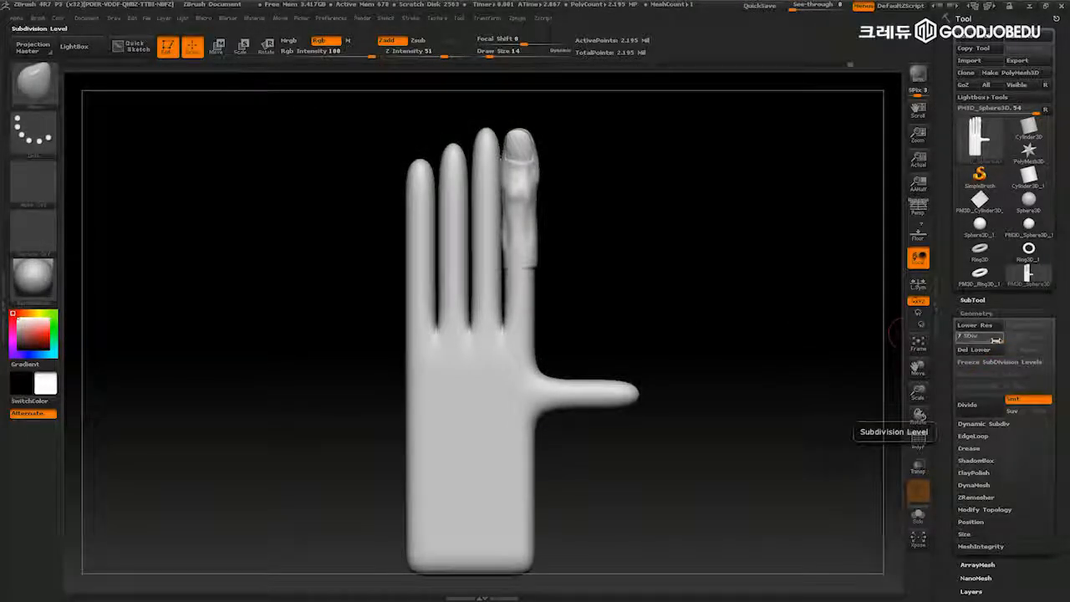
# - Lower the hand to subdivision level 1 and start saving the tool in the desktop's hand/modeling/zbrush folder
pyautogui.moveTo(997, 340); pyautogui.dragTo(947, 354)
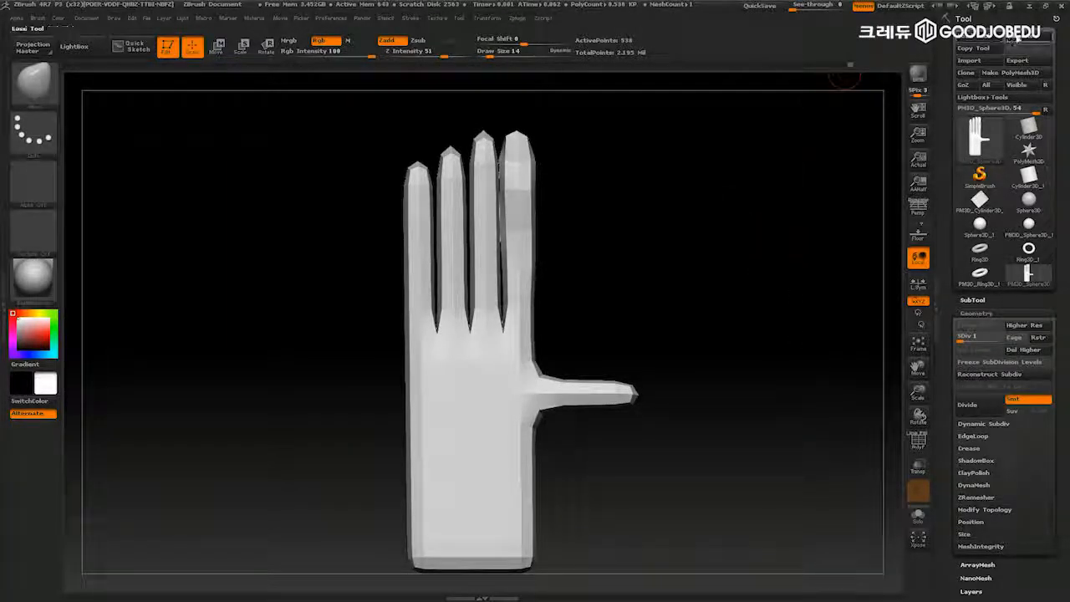
pyautogui.click(1014, 37)
pyautogui.click(48, 148)
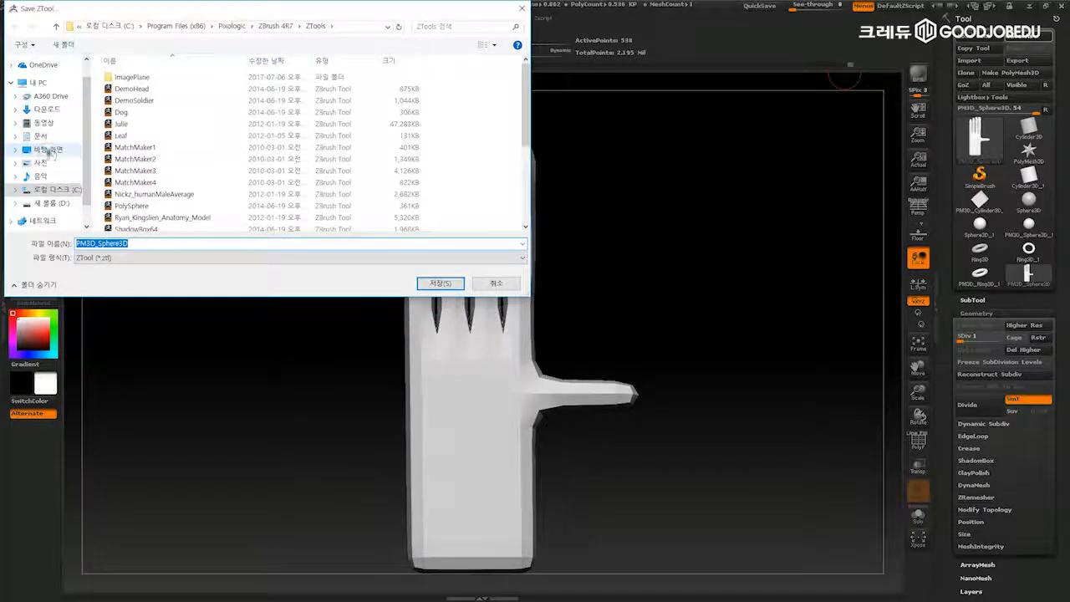
pyautogui.doubleClick(119, 78)
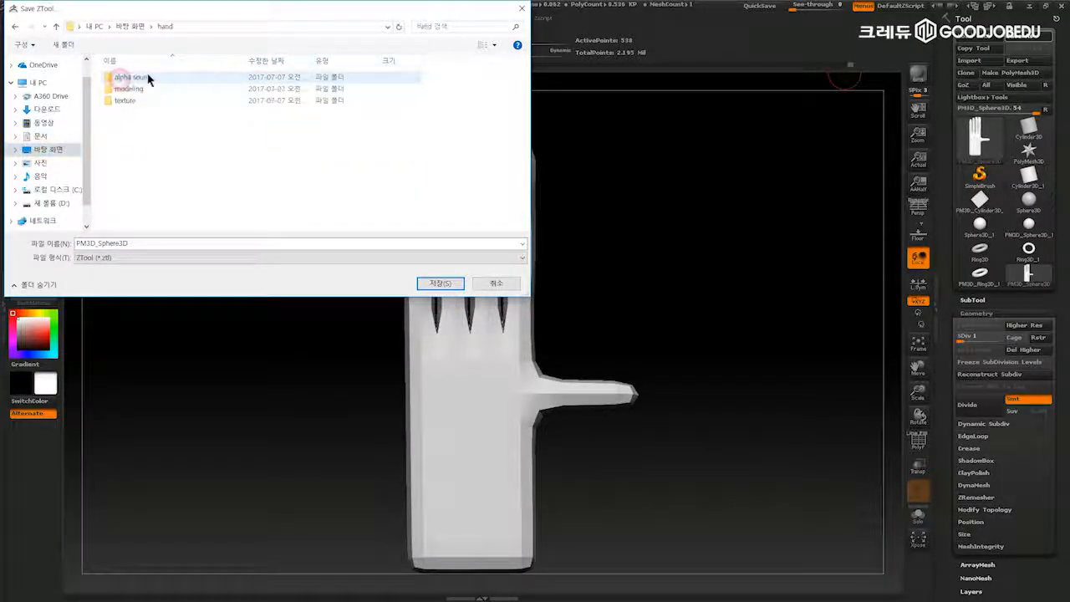
pyautogui.doubleClick(125, 88)
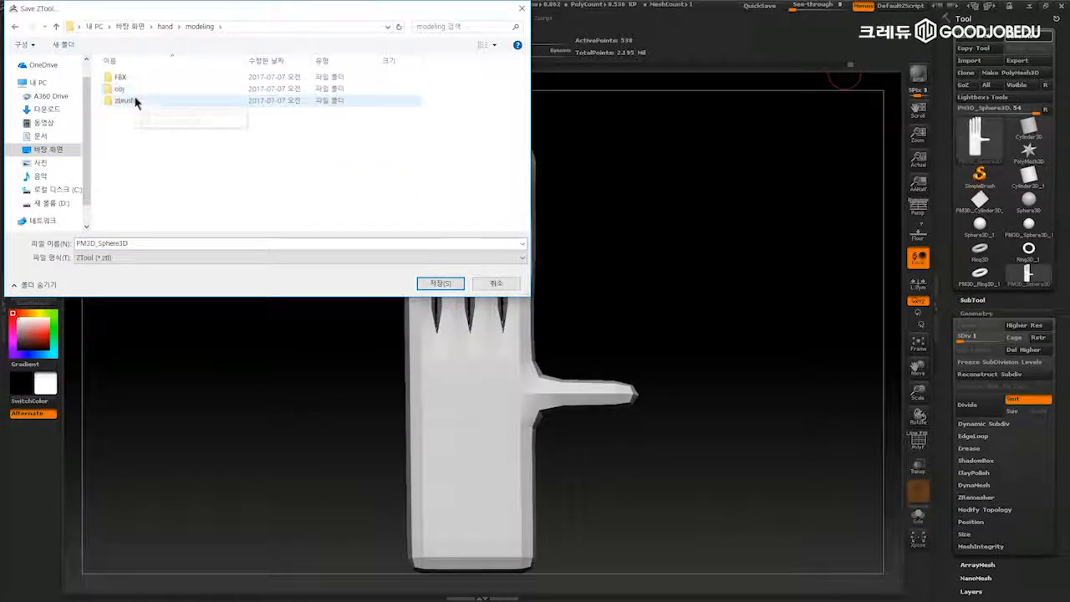
pyautogui.doubleClick(127, 101)
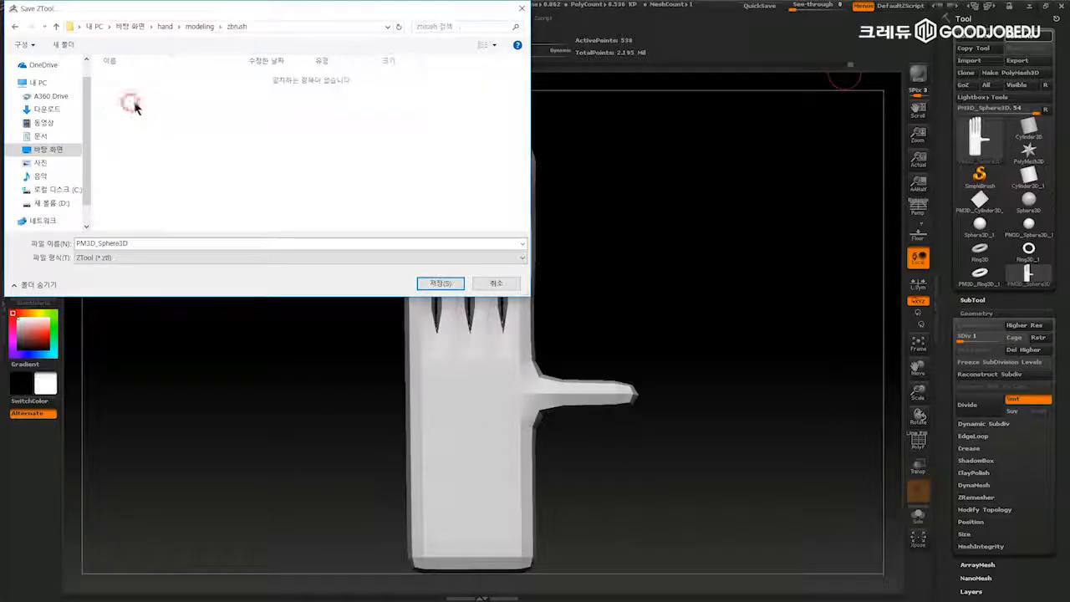
# - Name the ZTool file hand_20170707_01 and save it
pyautogui.doubleClick(140, 243)
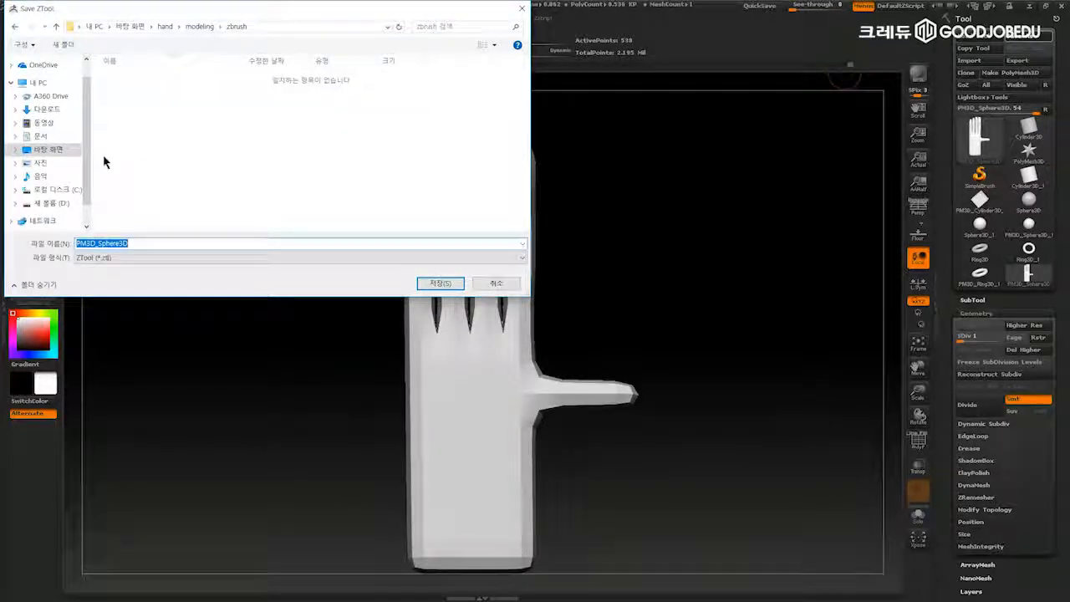
pyautogui.write('hand')
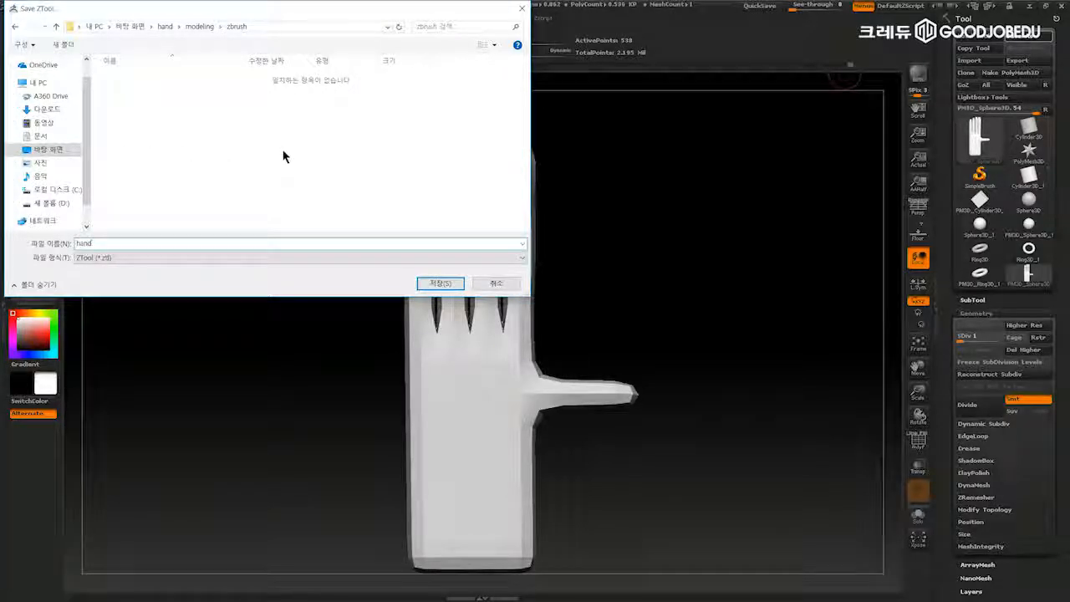
pyautogui.write('_2017')
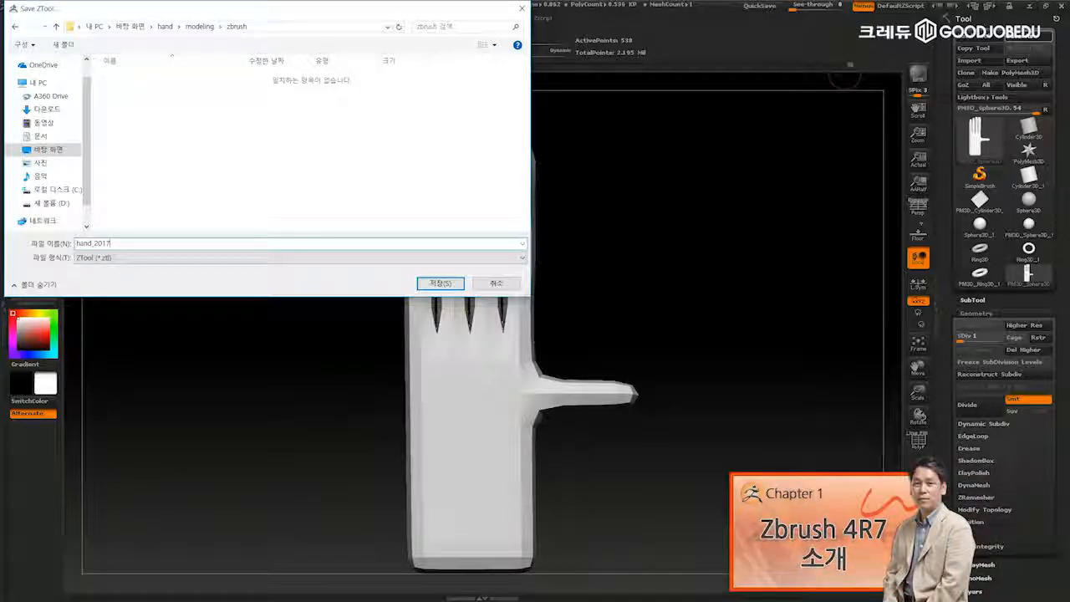
pyautogui.write('0707')
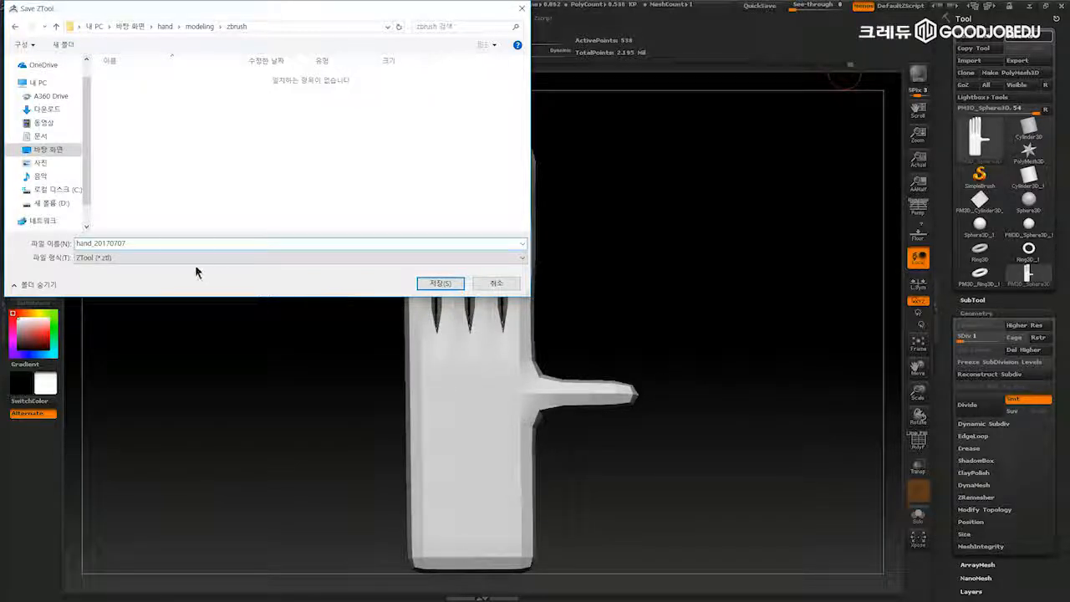
pyautogui.click(165, 245)
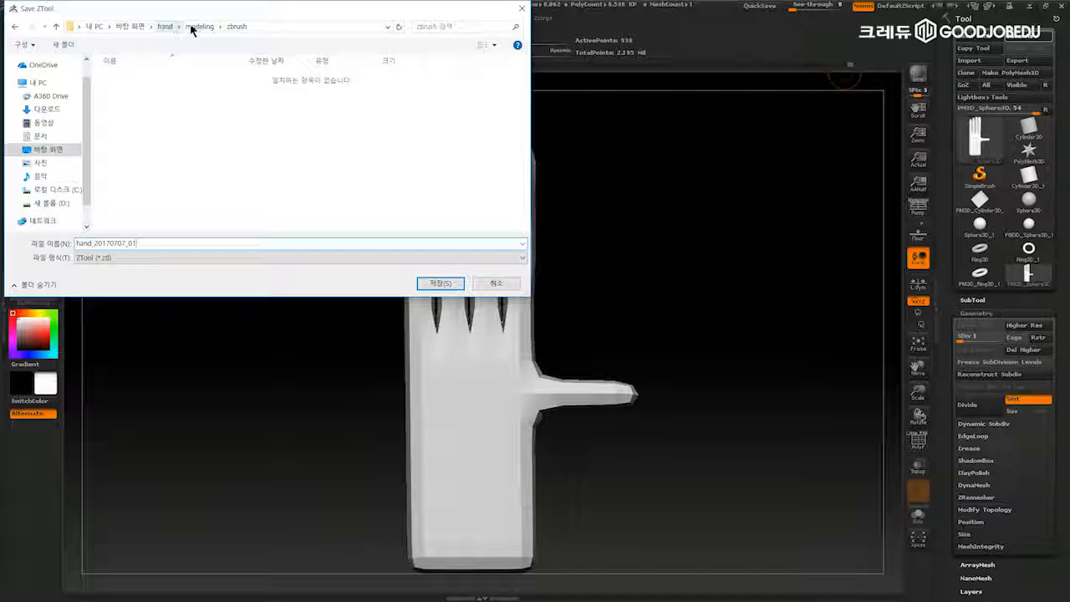
pyautogui.click(435, 283)
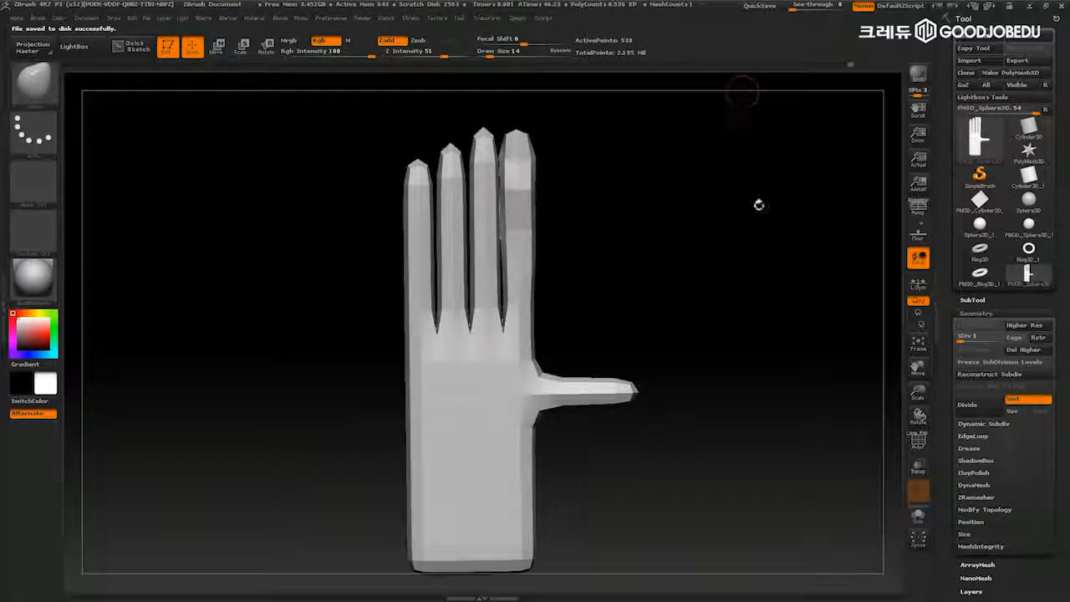
# - Raise the hand mesh back up to subdivision level 7
pyautogui.press('d')
pyautogui.press('d')
pyautogui.press('d')
pyautogui.press('d')
pyautogui.press('d')
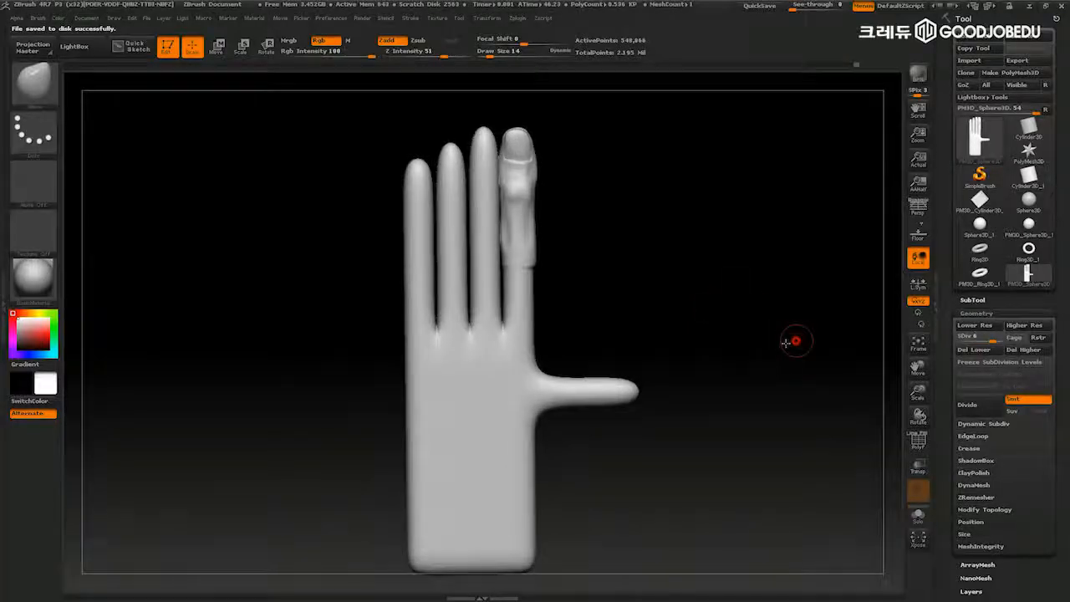
pyautogui.moveTo(823, 221); pyautogui.dragTo(822, 289)
pyautogui.hotkey('ctrl', 'd')
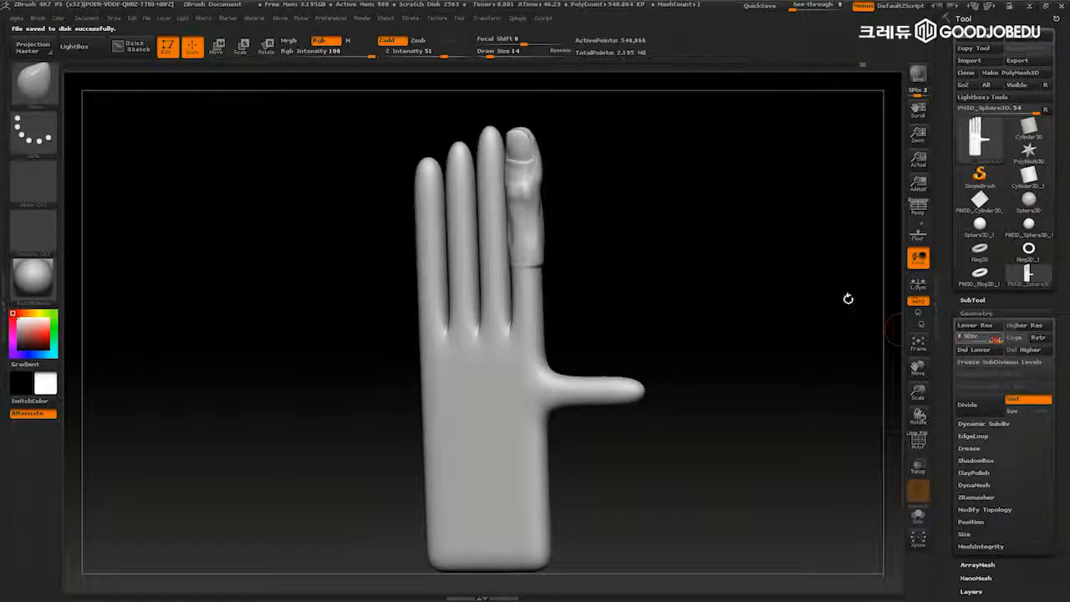
# - With the polyframe shown, isolate the index finger's nail, fingertip and middle-section polygroups, and turn the polyframe off again
pyautogui.click(920, 440)
pyautogui.moveTo(755, 268)
pyautogui.keyDown('alt'); pyautogui.mouseDown()
pyautogui.moveTo(766, 286)
pyautogui.moveTo(684, 234)
pyautogui.mouseUp(); pyautogui.keyUp('alt')
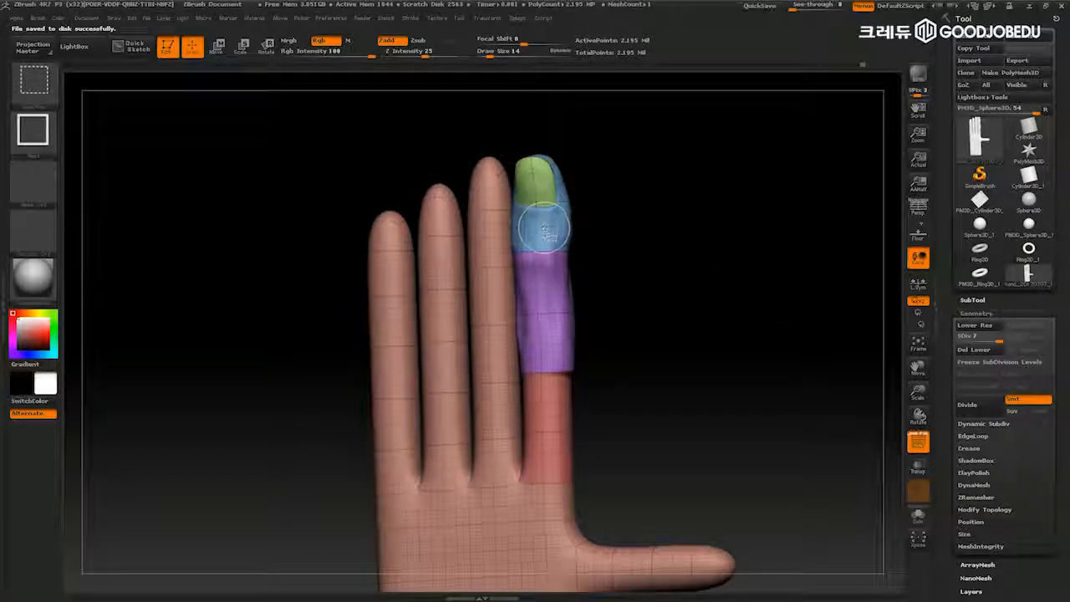
pyautogui.keyDown('ctrl'); pyautogui.keyDown('shift'); pyautogui.click(536, 182); pyautogui.keyUp('shift'); pyautogui.keyUp('ctrl')
pyautogui.keyDown('ctrl'); pyautogui.keyDown('shift'); pyautogui.moveTo(617, 181); pyautogui.dragTo(757, 361); pyautogui.keyUp('shift'); pyautogui.keyUp('ctrl')
pyautogui.keyDown('ctrl'); pyautogui.keyDown('alt'); pyautogui.keyDown('shift'); pyautogui.click(553, 233); pyautogui.keyUp('shift'); pyautogui.keyUp('alt'); pyautogui.keyUp('ctrl')
pyautogui.keyDown('ctrl'); pyautogui.keyDown('alt'); pyautogui.keyDown('shift'); pyautogui.click(548, 309); pyautogui.keyUp('shift'); pyautogui.keyUp('alt'); pyautogui.keyUp('ctrl')
pyautogui.press('f')
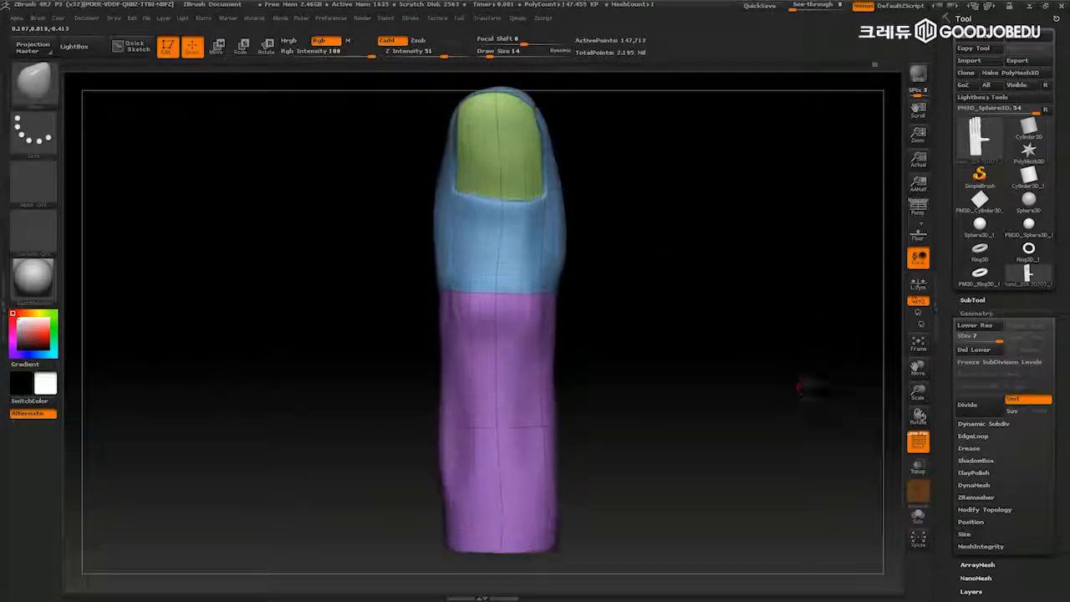
pyautogui.click(918, 441)
pyautogui.moveTo(744, 282); pyautogui.dragTo(651, 237)
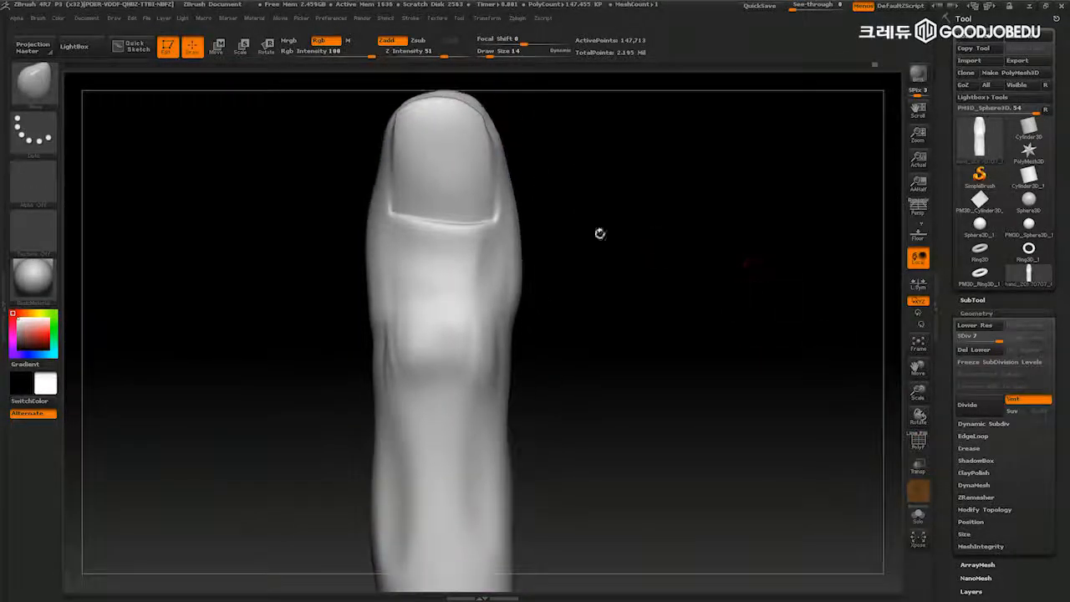
# - Switch to the Standard brush and give it the DragRect stroke
pyautogui.click(34, 82)
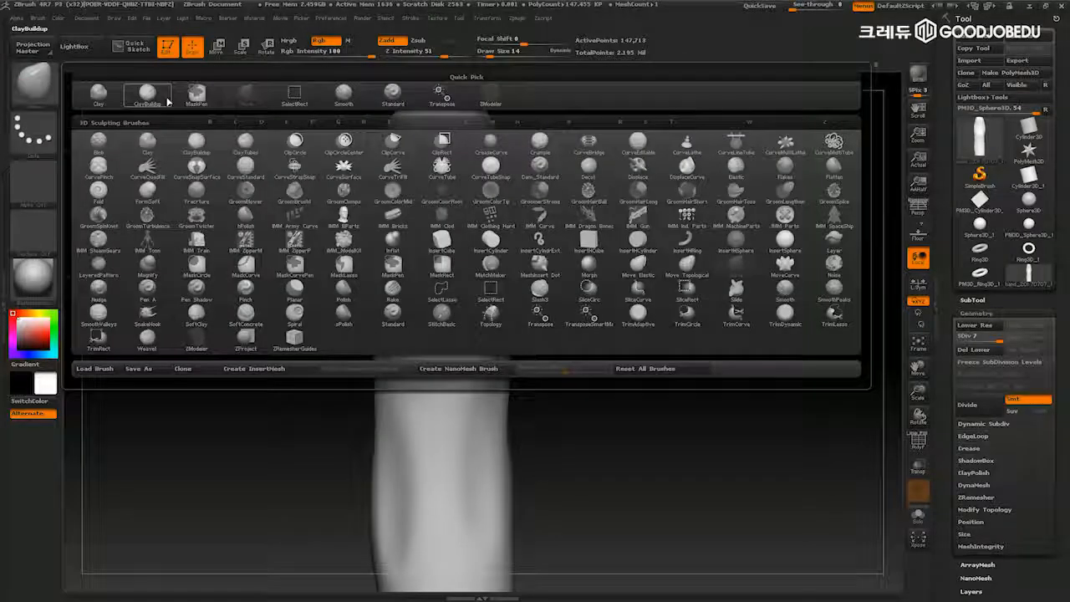
pyautogui.click(393, 94)
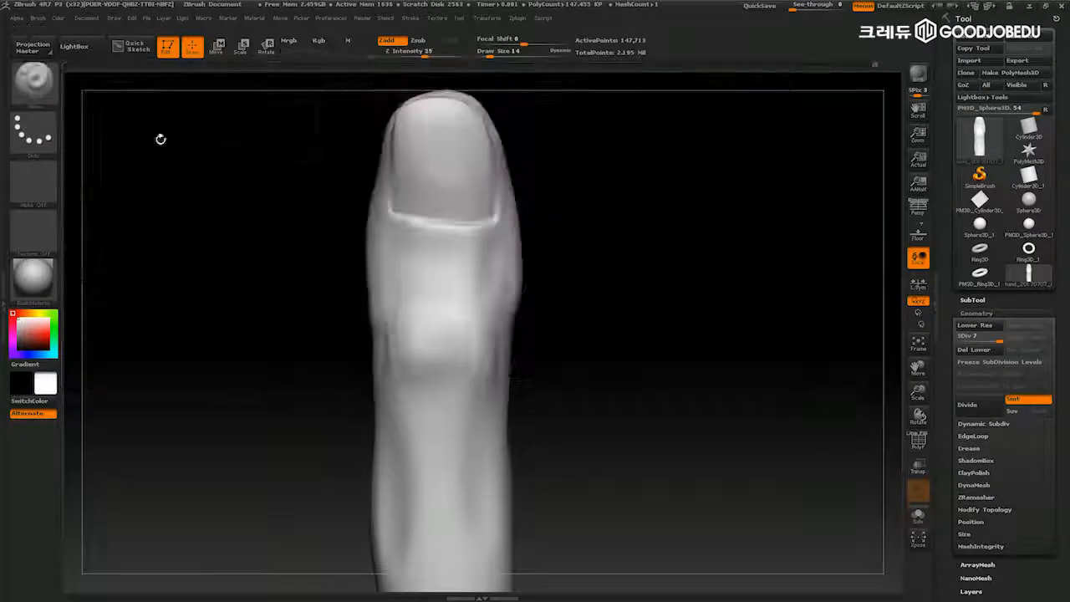
pyautogui.click(48, 145)
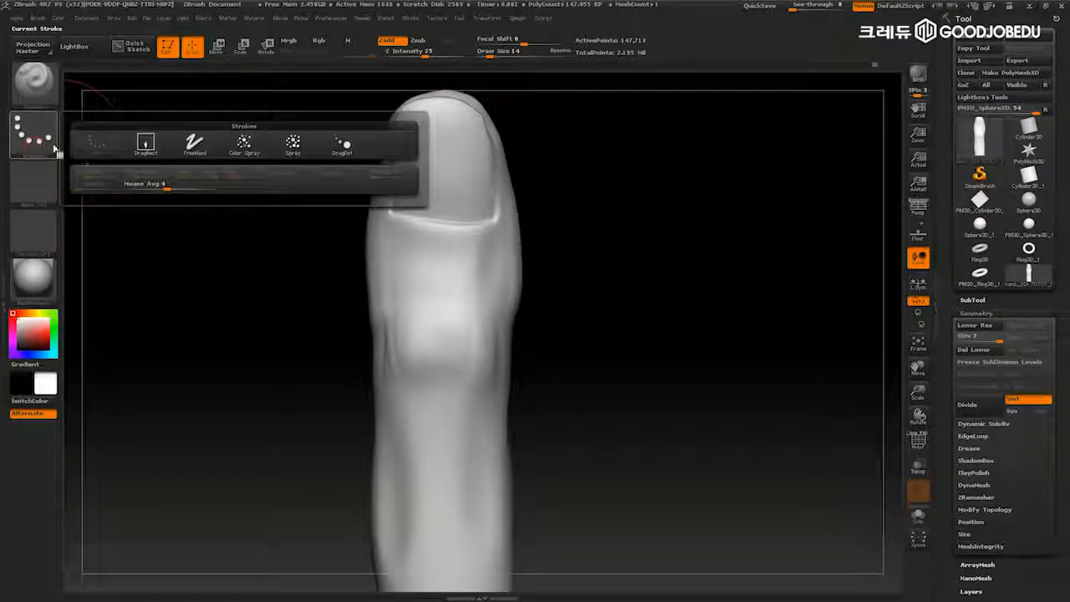
pyautogui.click(146, 146)
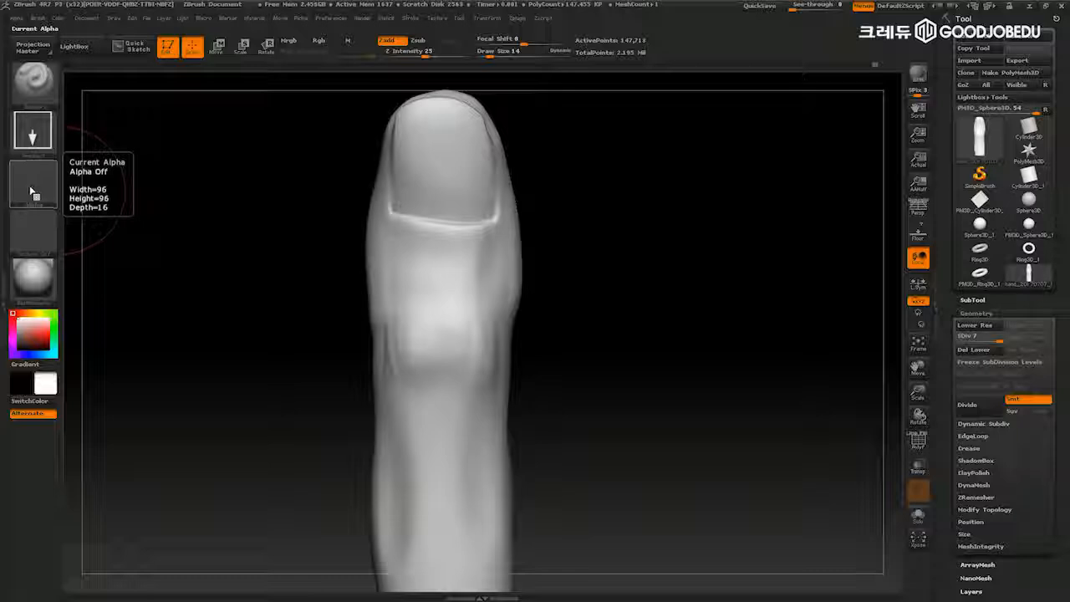
pyautogui.click(32, 191)
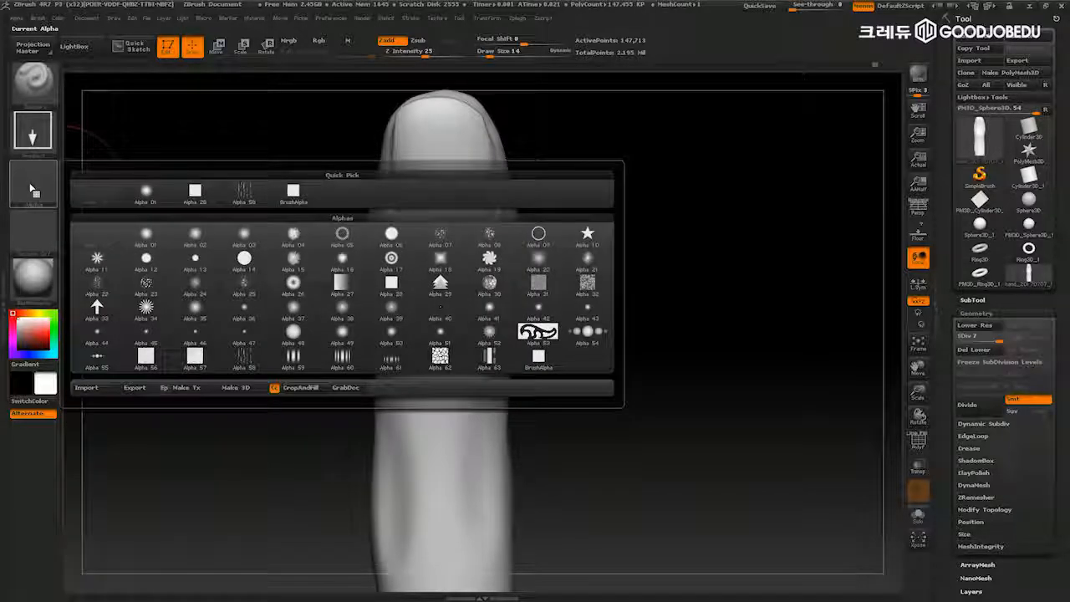
pyautogui.click(31, 130)
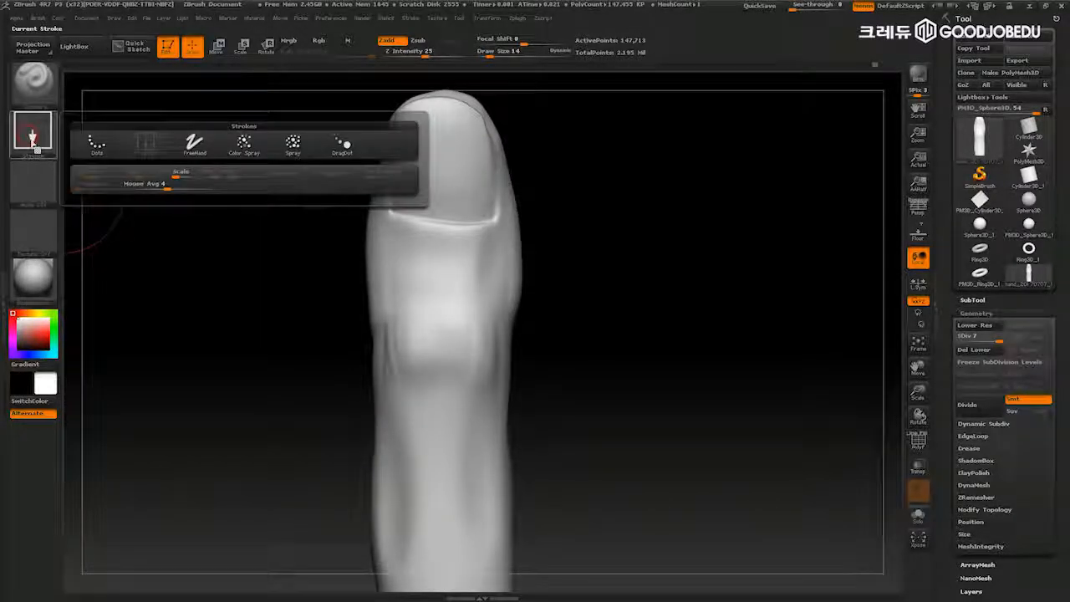
pyautogui.click(46, 240)
pyautogui.click(53, 278)
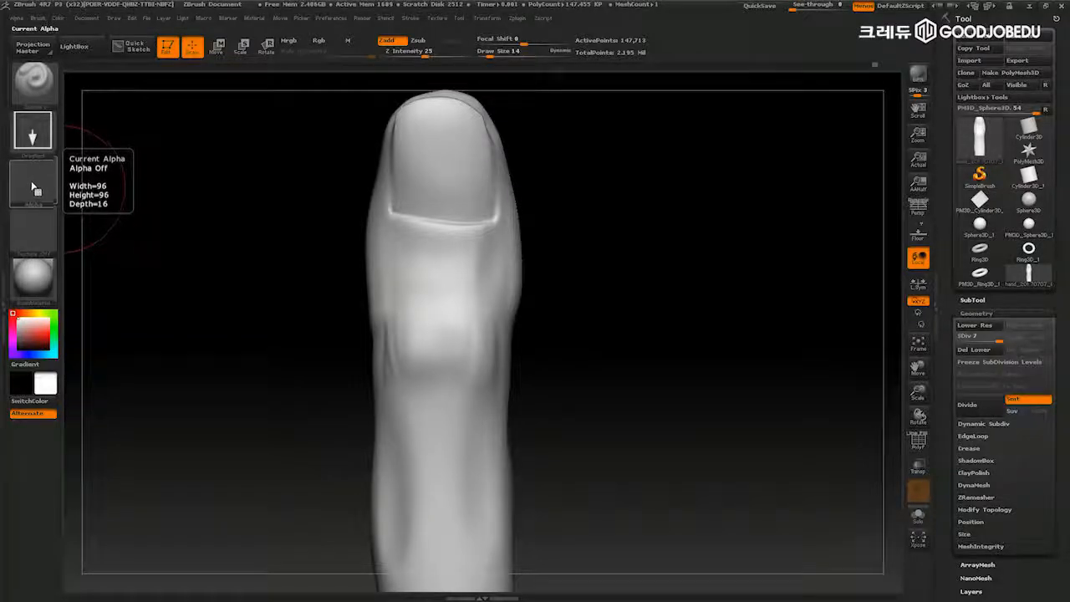
# - Import the skin wrinkle image from the desktop's hand/alpha source folder as the brush alpha
pyautogui.click(33, 188)
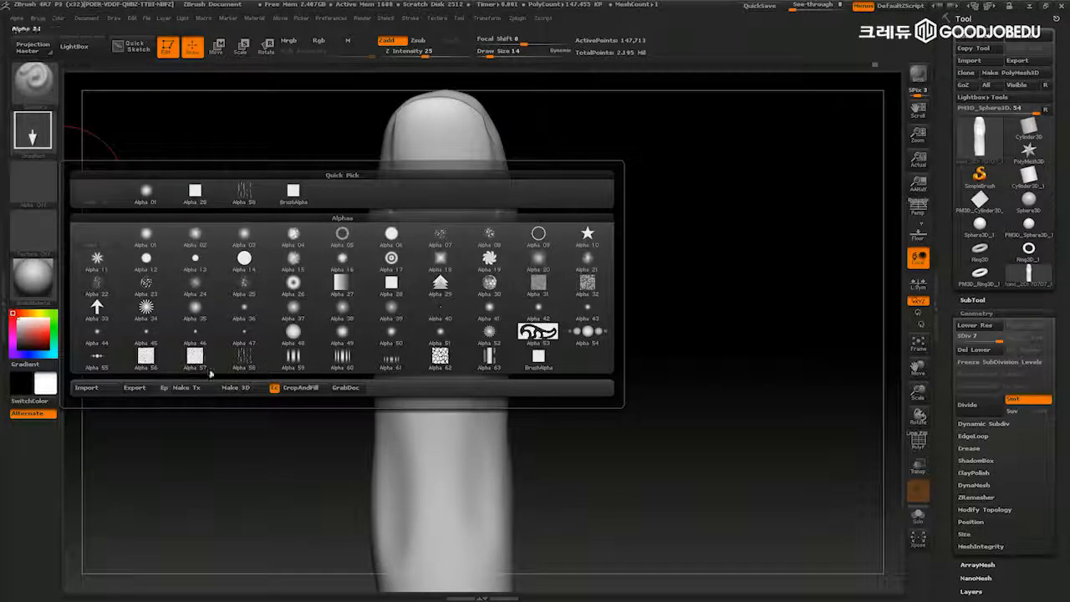
pyautogui.click(35, 188)
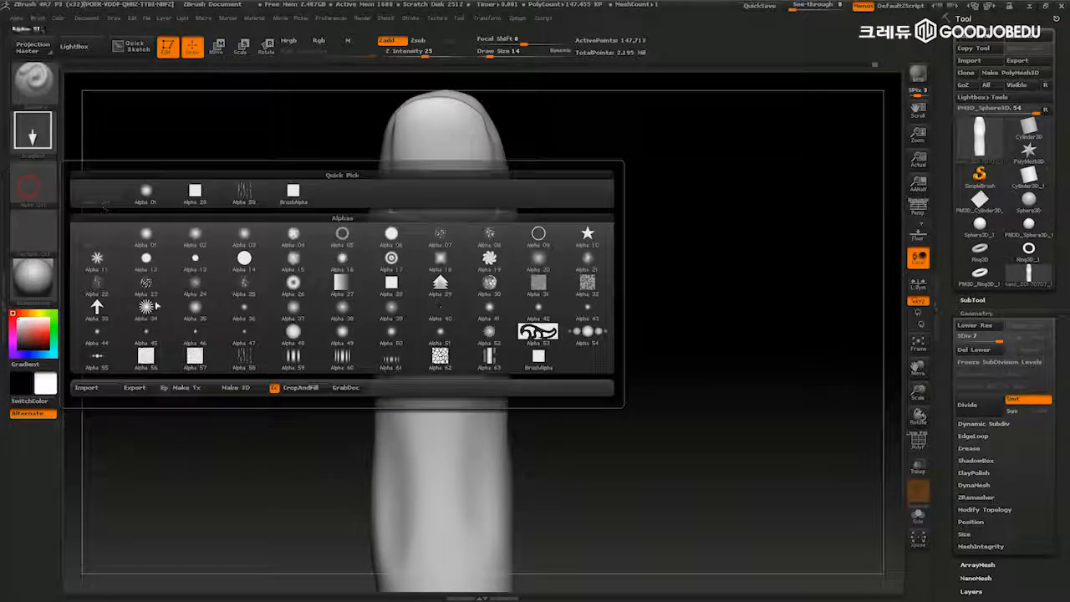
pyautogui.click(87, 389)
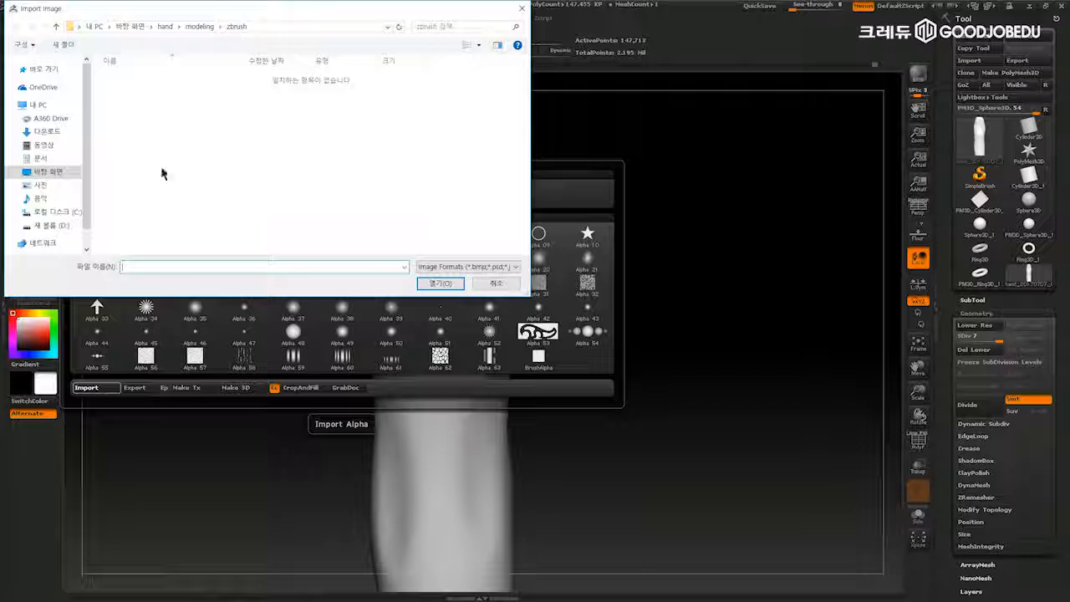
pyautogui.click(165, 30)
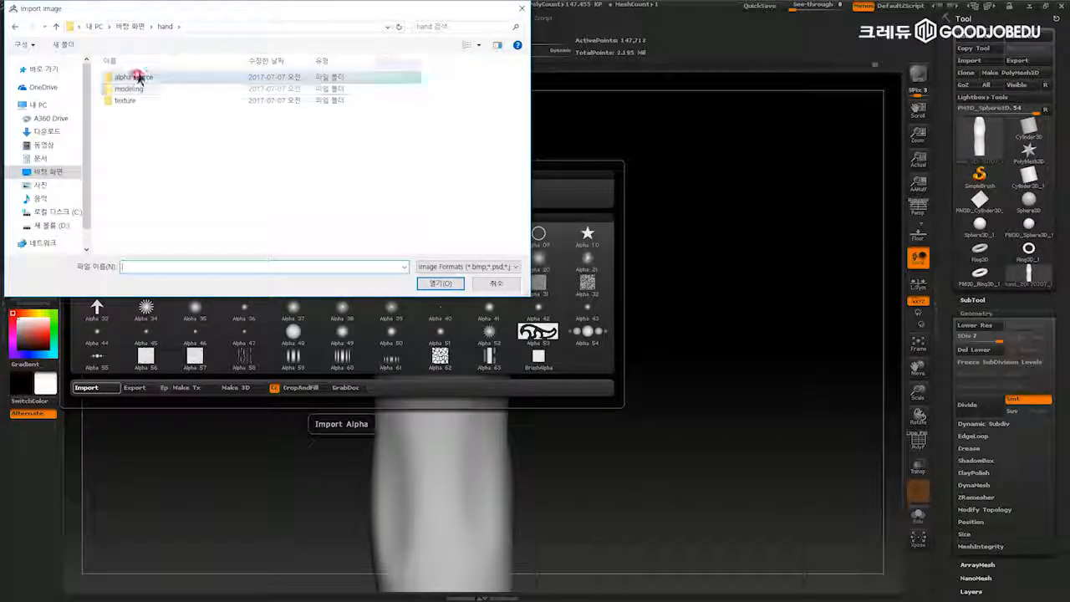
pyautogui.doubleClick(148, 76)
pyautogui.click(134, 98)
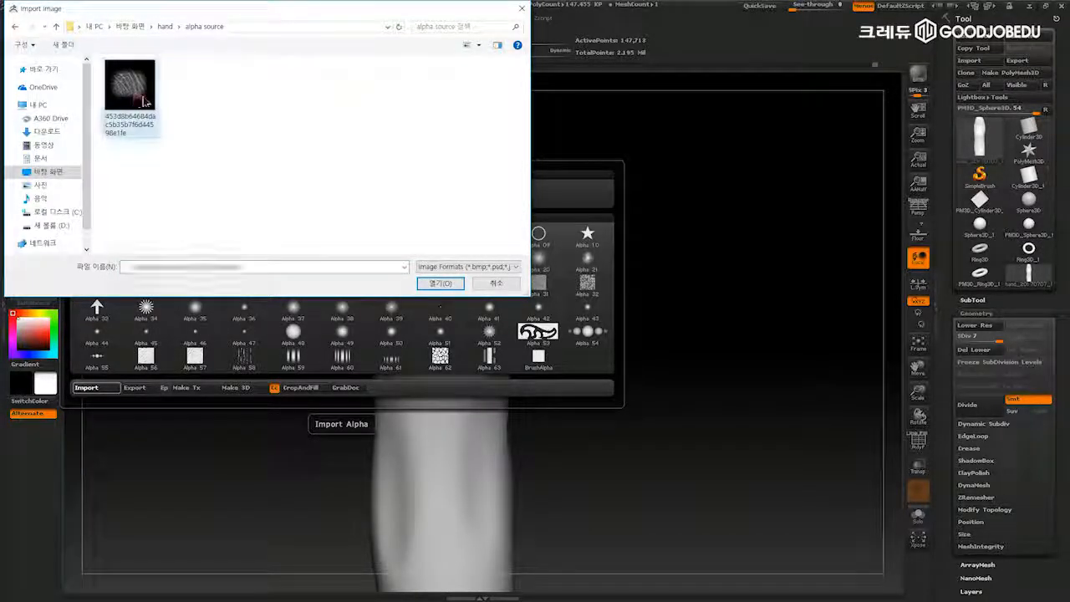
pyautogui.click(436, 283)
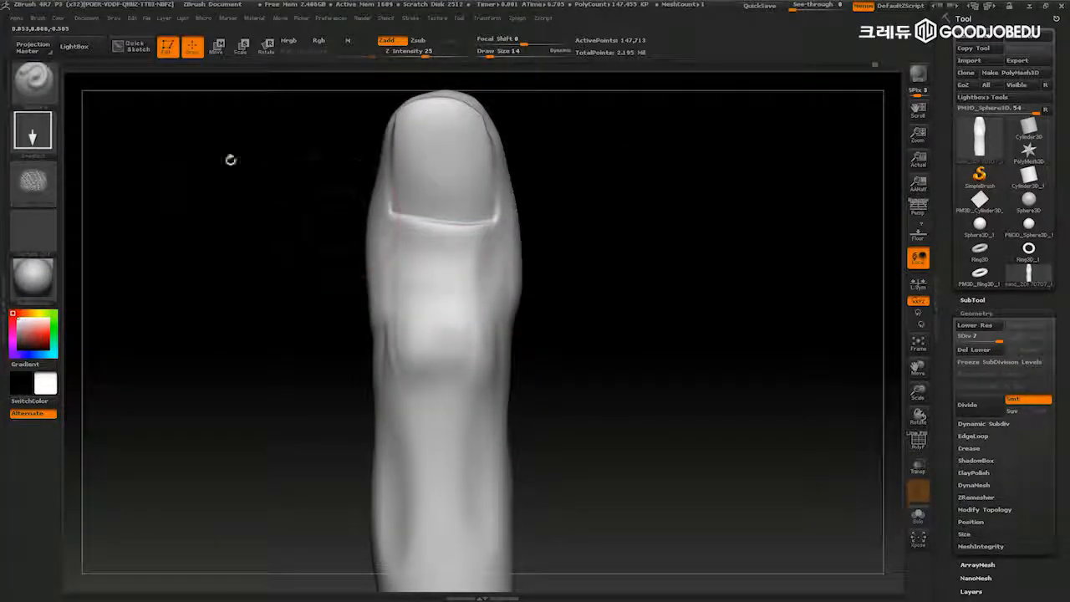
# - Try stamping the skin alpha over the index finger's upper knuckle and undo the stamp
pyautogui.moveTo(27, 203)
pyautogui.moveTo(645, 306); pyautogui.dragTo(737, 280)
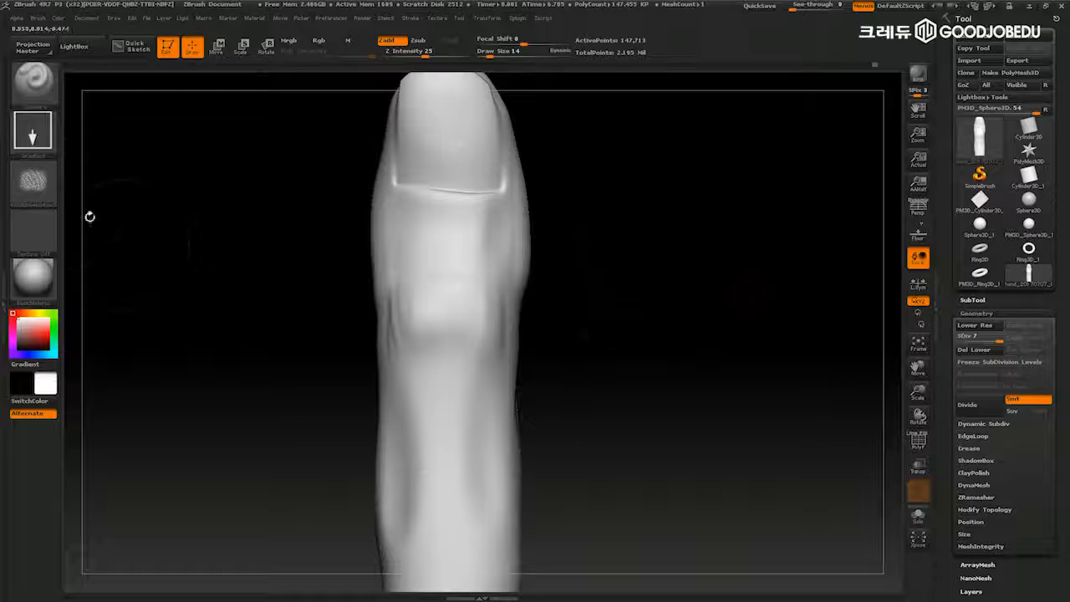
pyautogui.moveTo(32, 179)
pyautogui.moveTo(633, 247); pyautogui.dragTo(637, 279)
pyautogui.moveTo(449, 315); pyautogui.dragTo(289, 318)
pyautogui.hotkey('ctrl', 'z')
# - Reduce the brush's draw size slightly and set its Z Intensity to 10
pyautogui.moveTo(741, 301)
pyautogui.mouseDown()
pyautogui.moveTo(746, 328)
pyautogui.moveTo(709, 319)
pyautogui.mouseUp()
pyautogui.press('[')
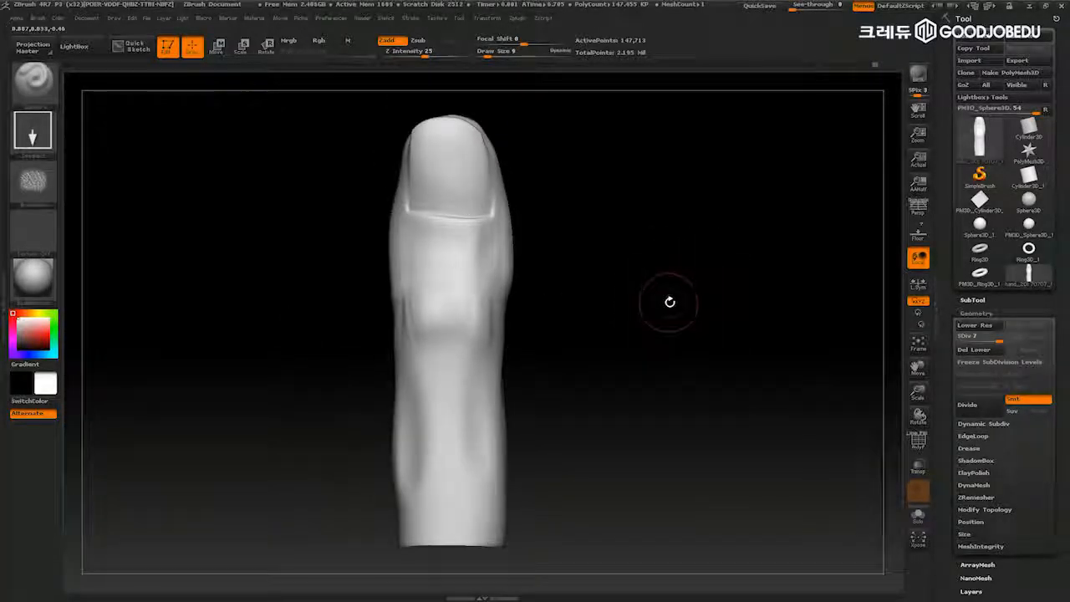
pyautogui.click(424, 54)
pyautogui.write('10')
pyautogui.press('Return')
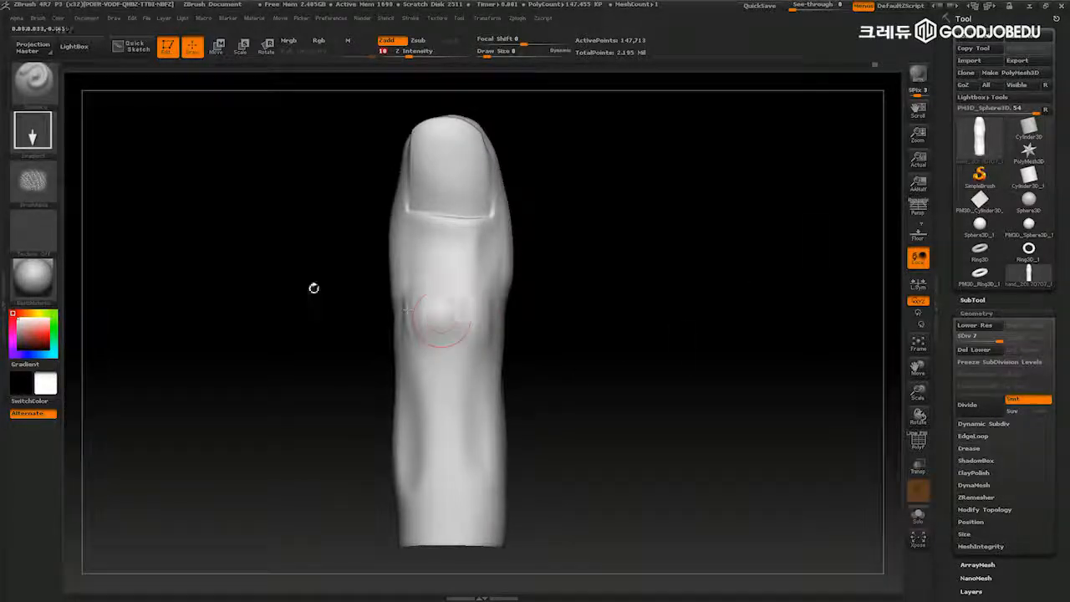
# - Stamp the imported skin wrinkle alpha across the back of the index finger's upper knuckle
pyautogui.moveTo(35, 186)
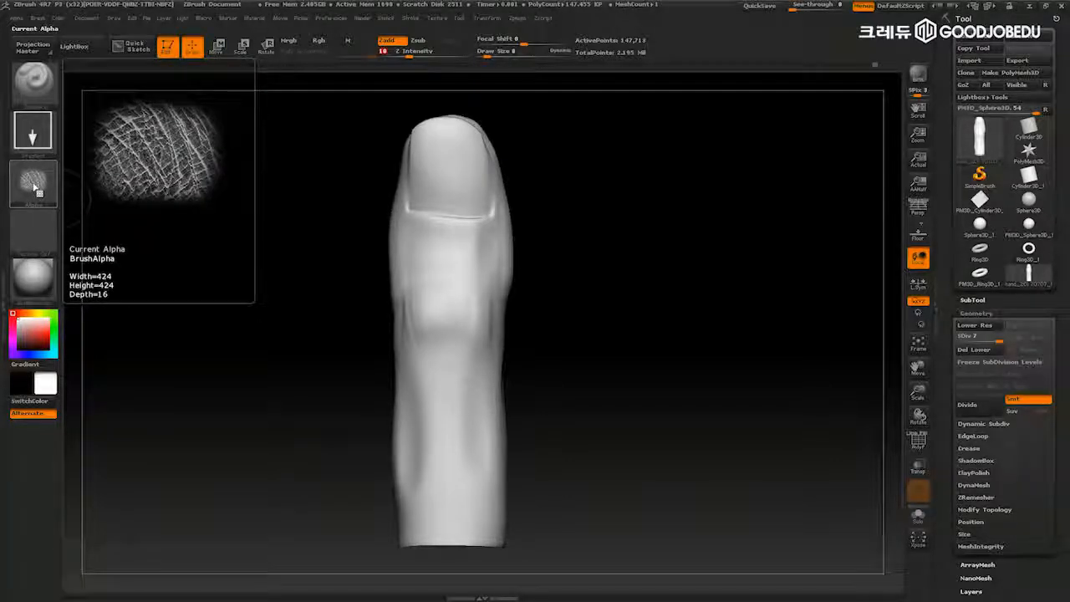
pyautogui.moveTo(648, 310); pyautogui.dragTo(533, 340)
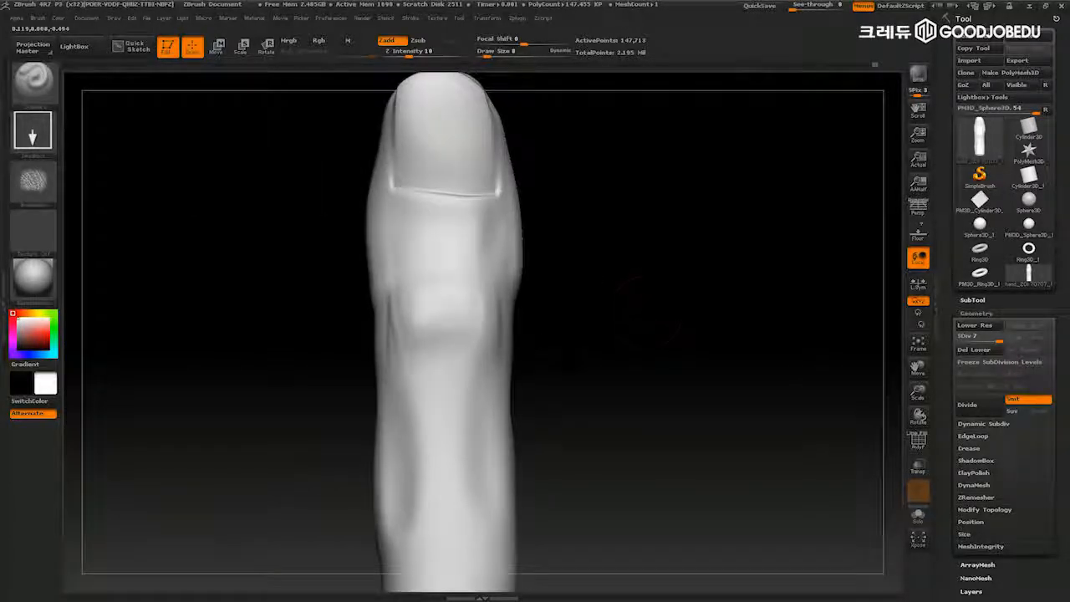
pyautogui.moveTo(338, 421); pyautogui.dragTo(324, 319)
pyautogui.moveTo(630, 323)
pyautogui.mouseDown()
pyautogui.moveTo(607, 326)
pyautogui.moveTo(638, 335)
pyautogui.moveTo(630, 306)
pyautogui.moveTo(645, 358)
pyautogui.moveTo(668, 377)
pyautogui.moveTo(632, 338)
pyautogui.moveTo(660, 328)
pyautogui.moveTo(631, 321)
pyautogui.moveTo(625, 304)
pyautogui.mouseUp()
pyautogui.keyDown('shift'); pyautogui.moveTo(388, 195); pyautogui.dragTo(382, 204); pyautogui.keyUp('shift')
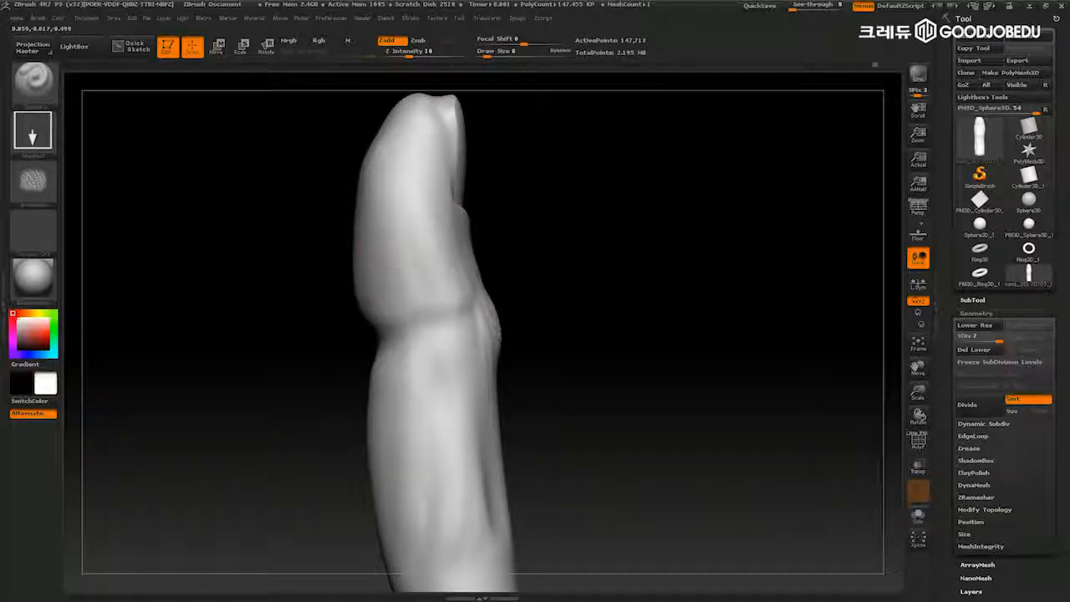
pyautogui.moveTo(694, 301); pyautogui.dragTo(583, 213)
pyautogui.moveTo(575, 200)
pyautogui.mouseDown()
pyautogui.moveTo(569, 181)
pyautogui.moveTo(538, 205)
pyautogui.moveTo(600, 205)
pyautogui.moveTo(726, 272)
pyautogui.moveTo(707, 242)
pyautogui.moveTo(721, 280)
pyautogui.moveTo(724, 270)
pyautogui.moveTo(769, 301)
pyautogui.moveTo(716, 305)
pyautogui.moveTo(769, 293)
pyautogui.mouseUp()
pyautogui.press('w')
pyautogui.keyDown('ctrl'); pyautogui.click(488, 198); pyautogui.keyUp('ctrl')
pyautogui.press('q')
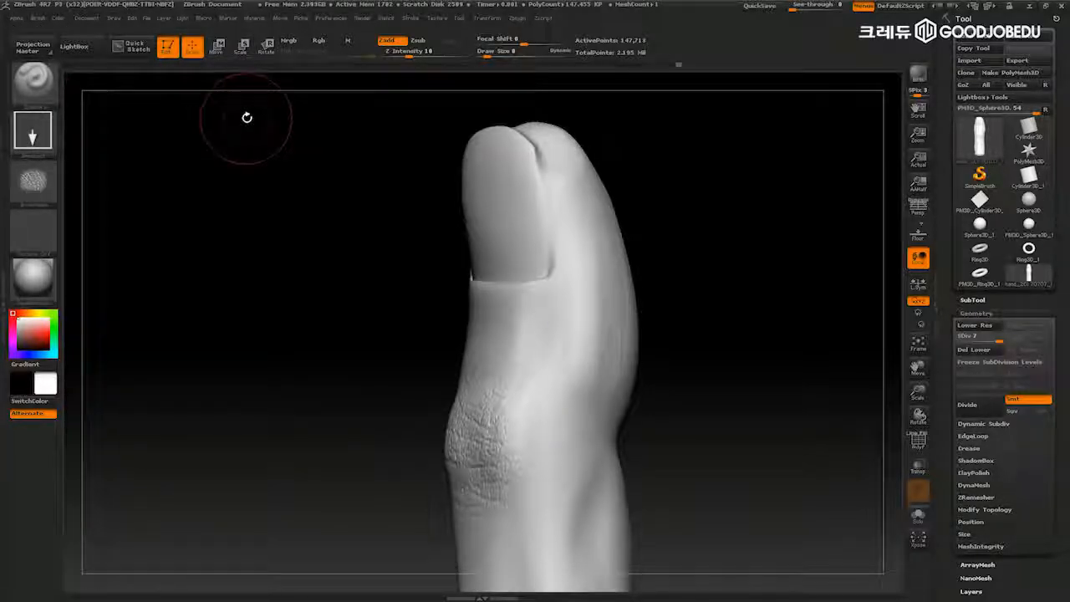
pyautogui.press('w')
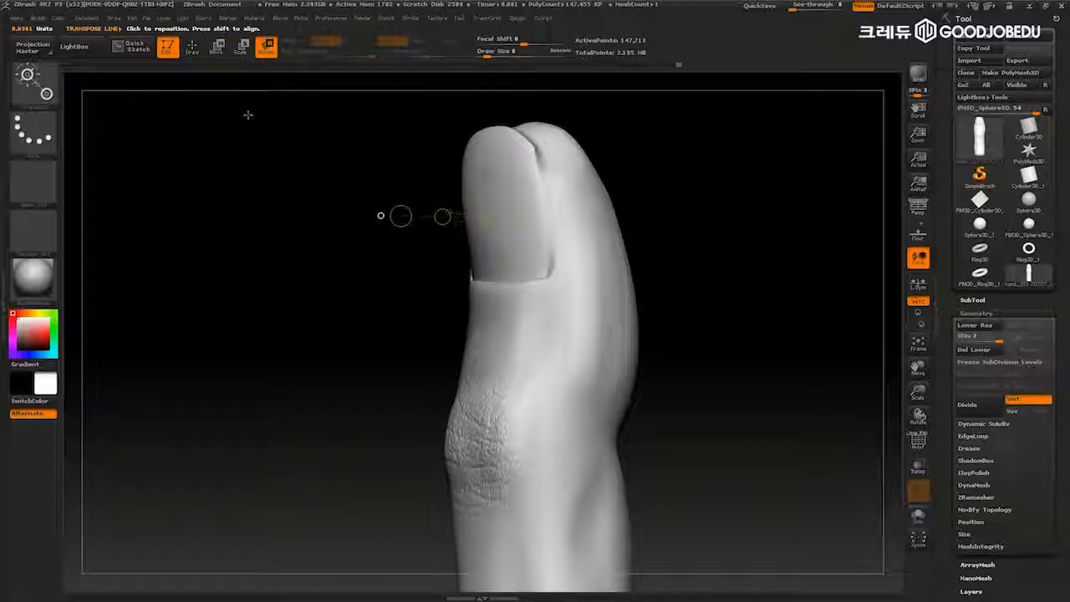
pyautogui.press('q')
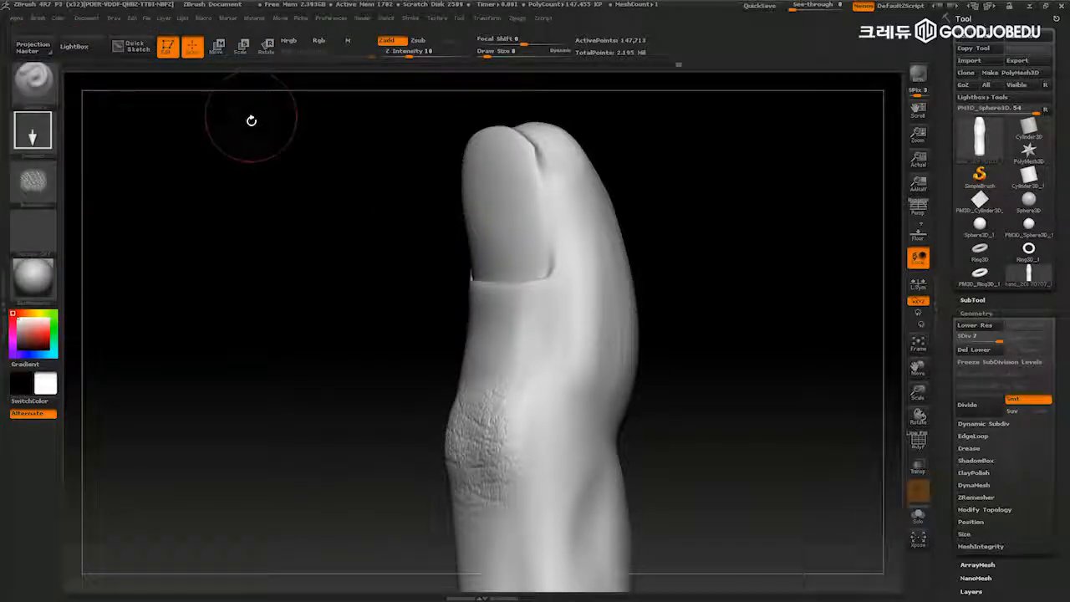
# - Show the polyframe to check the polygroups around the textured knuckle, and turn it off again
pyautogui.moveTo(262, 227); pyautogui.dragTo(335, 226)
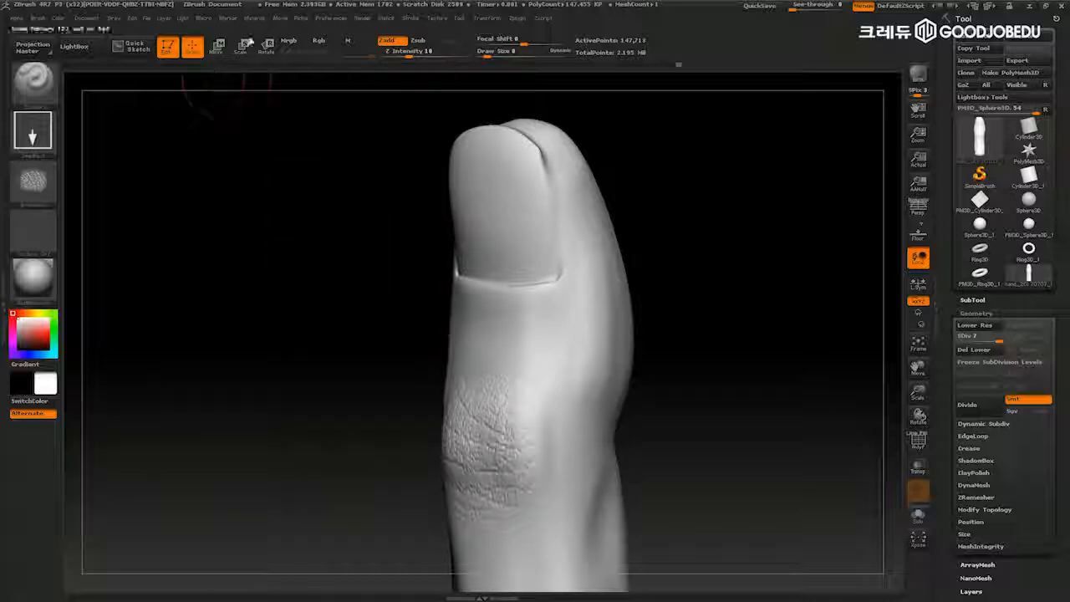
pyautogui.moveTo(287, 233); pyautogui.dragTo(259, 234)
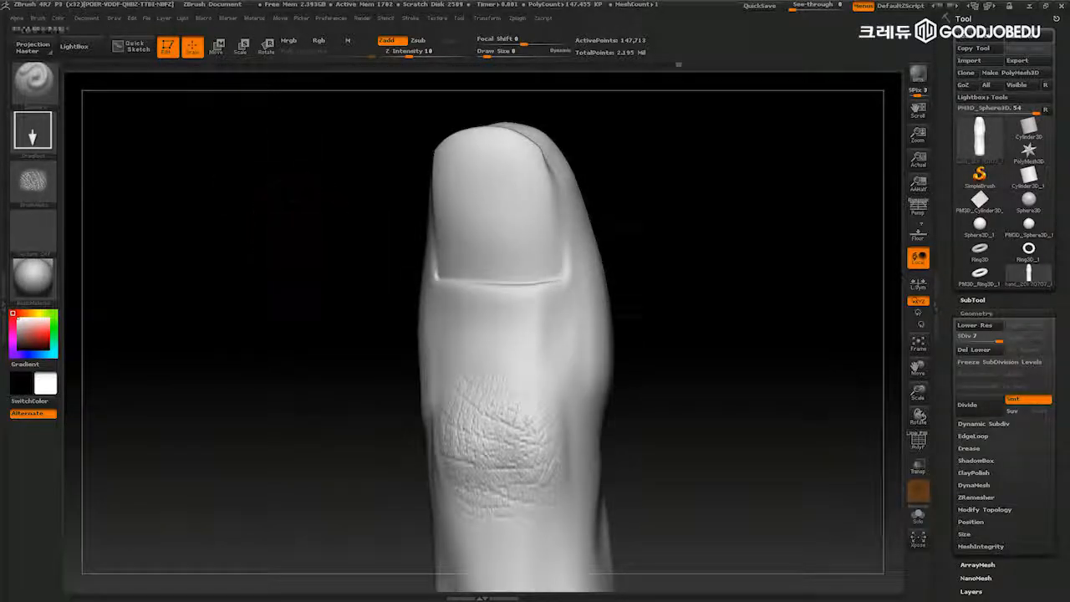
pyautogui.click(918, 441)
pyautogui.moveTo(809, 427); pyautogui.dragTo(823, 455)
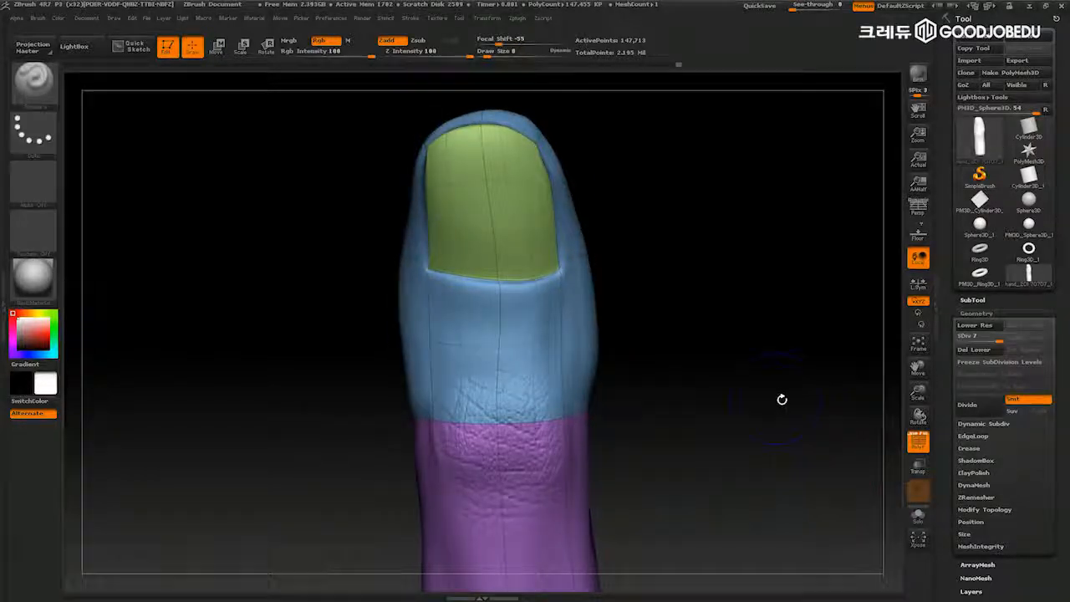
pyautogui.moveTo(777, 398); pyautogui.dragTo(812, 410)
pyautogui.keyDown('alt'); pyautogui.moveTo(831, 454); pyautogui.dragTo(864, 437); pyautogui.keyUp('alt')
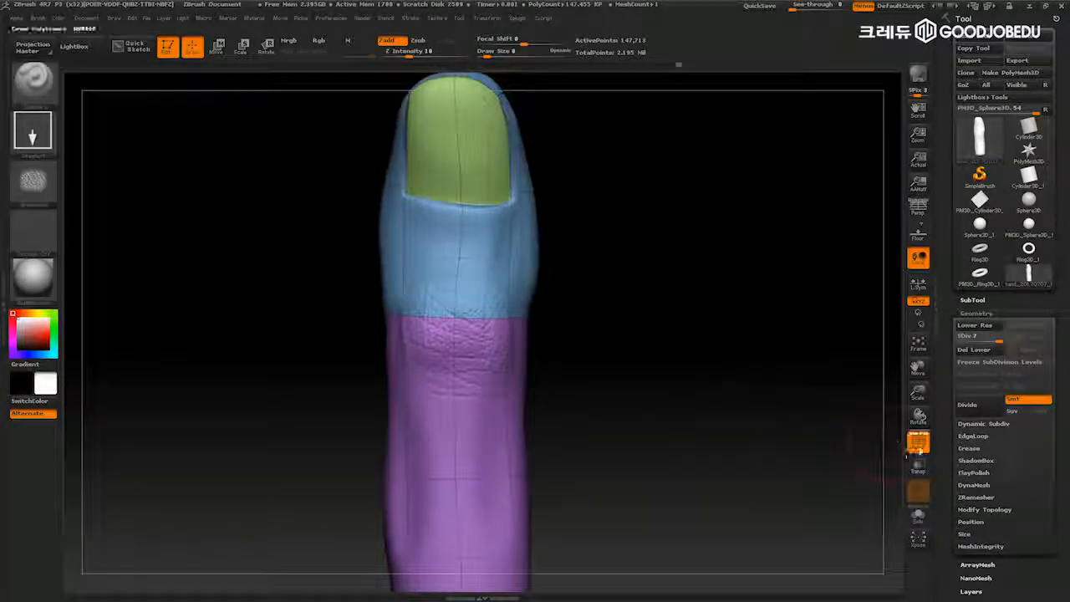
pyautogui.click(911, 449)
# - Unhide the whole hand and lower its mesh to subdivision level 1
pyautogui.keyDown('alt'); pyautogui.moveTo(795, 463); pyautogui.dragTo(781, 405); pyautogui.keyUp('alt')
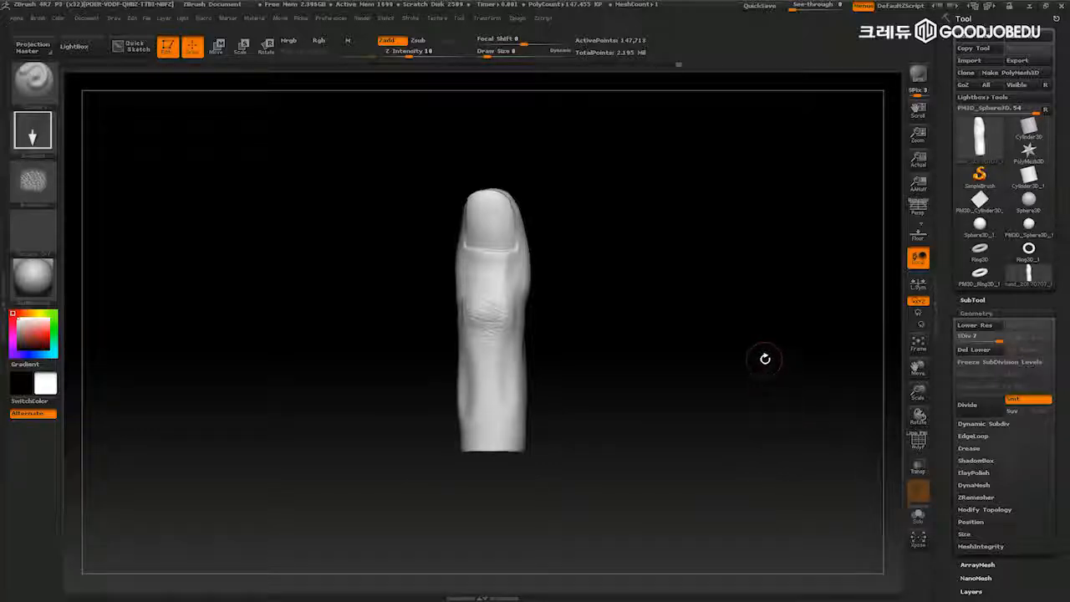
pyautogui.moveTo(771, 386); pyautogui.dragTo(776, 379)
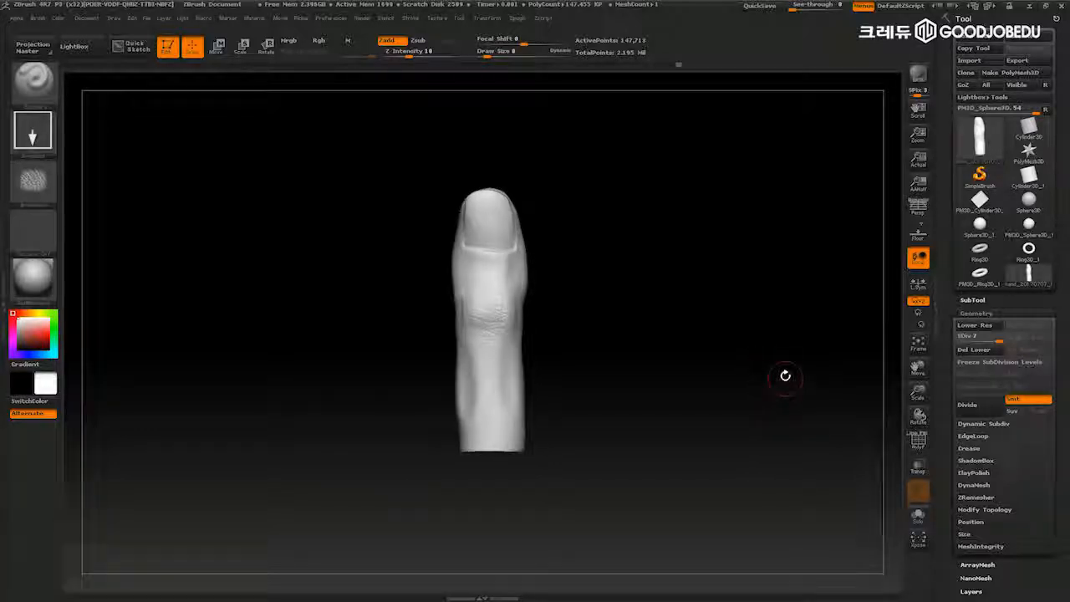
pyautogui.keyDown('ctrl'); pyautogui.keyDown('shift'); pyautogui.click(788, 370); pyautogui.keyUp('shift'); pyautogui.keyUp('ctrl')
pyautogui.moveTo(774, 401)
pyautogui.keyDown('alt'); pyautogui.mouseDown()
pyautogui.moveTo(766, 346)
pyautogui.moveTo(778, 370)
pyautogui.mouseUp(); pyautogui.keyUp('alt')
pyautogui.hotkey('shift', 'd')
pyautogui.hotkey('shift', 'd')
pyautogui.hotkey('shift', 'd')
pyautogui.hotkey('shift', 'd')
pyautogui.hotkey('shift', 'd')
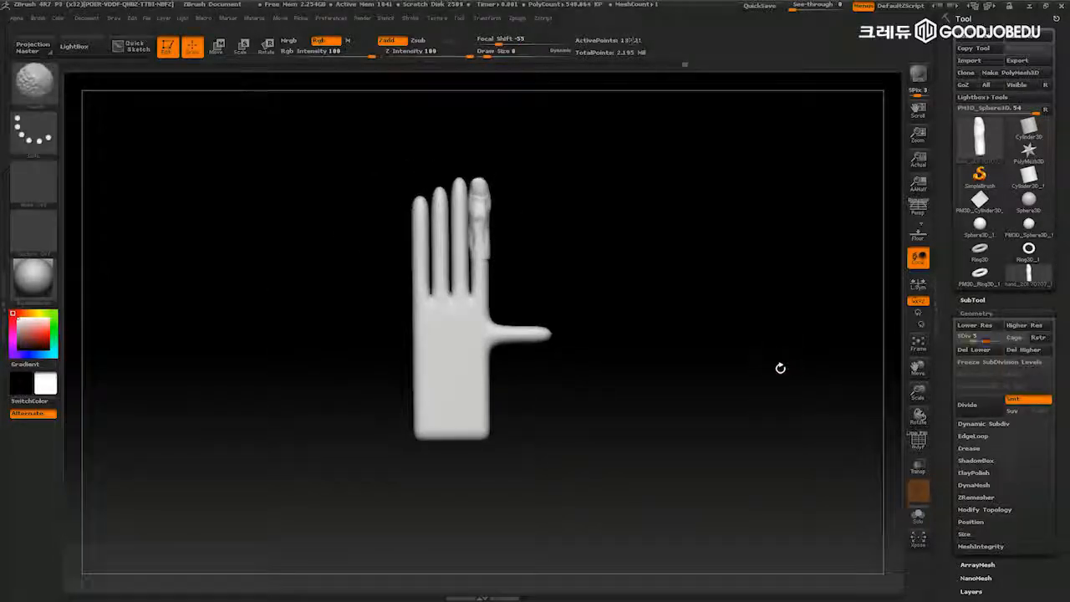
pyautogui.hotkey('shift', 'd')
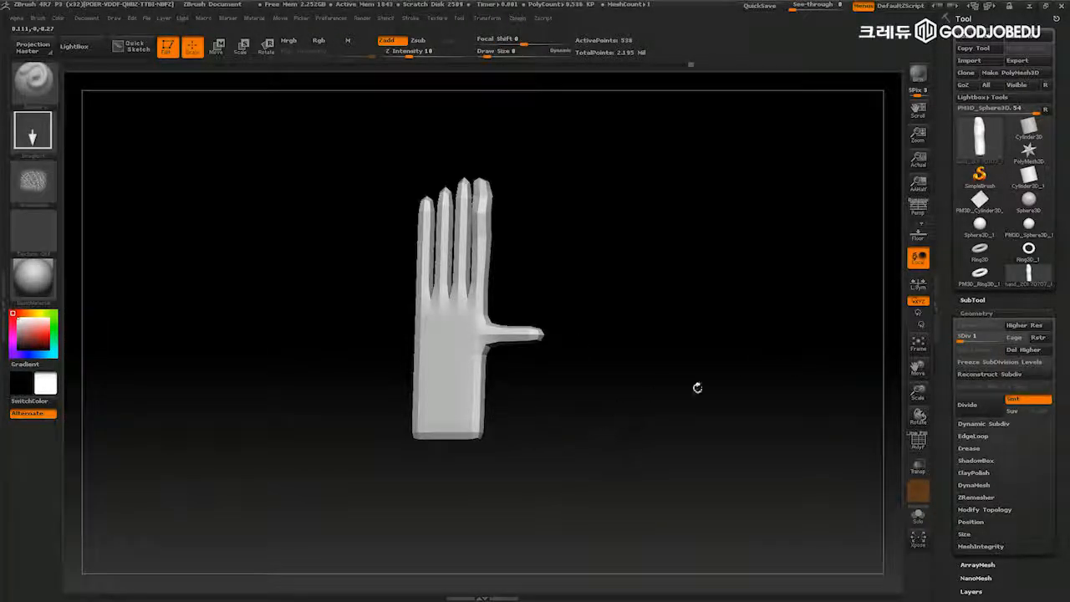
# - Raise the hand mesh to subdivision level 5
pyautogui.press('d')
pyautogui.press('d')
pyautogui.press('d')
pyautogui.press('d')
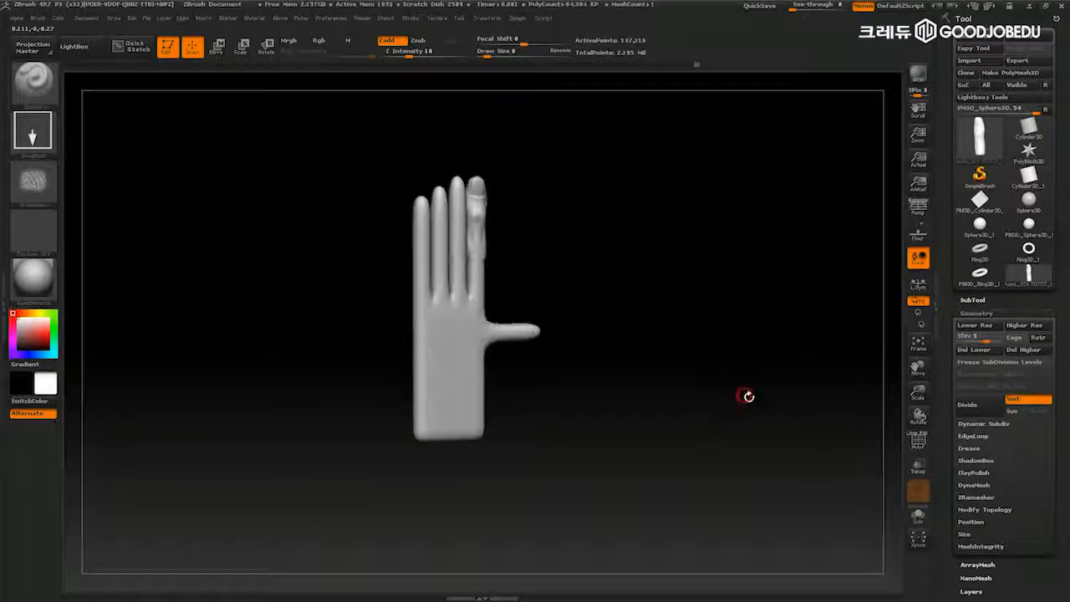
pyautogui.keyDown('ctrl'); pyautogui.moveTo(767, 342); pyautogui.dragTo(803, 353, button='right'); pyautogui.keyUp('ctrl')
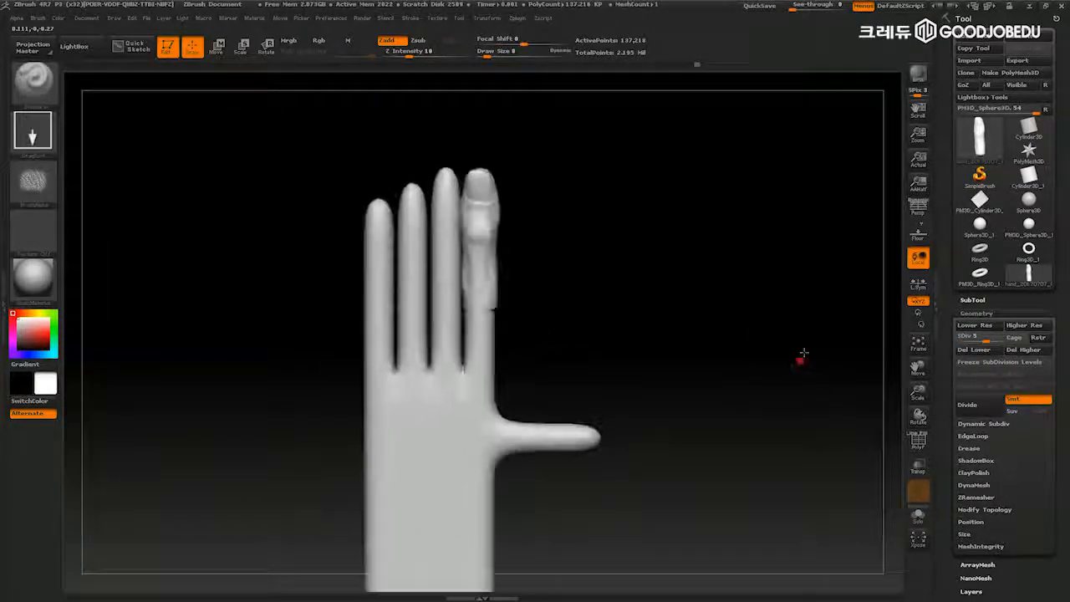
pyautogui.moveTo(803, 353); pyautogui.dragTo(729, 311)
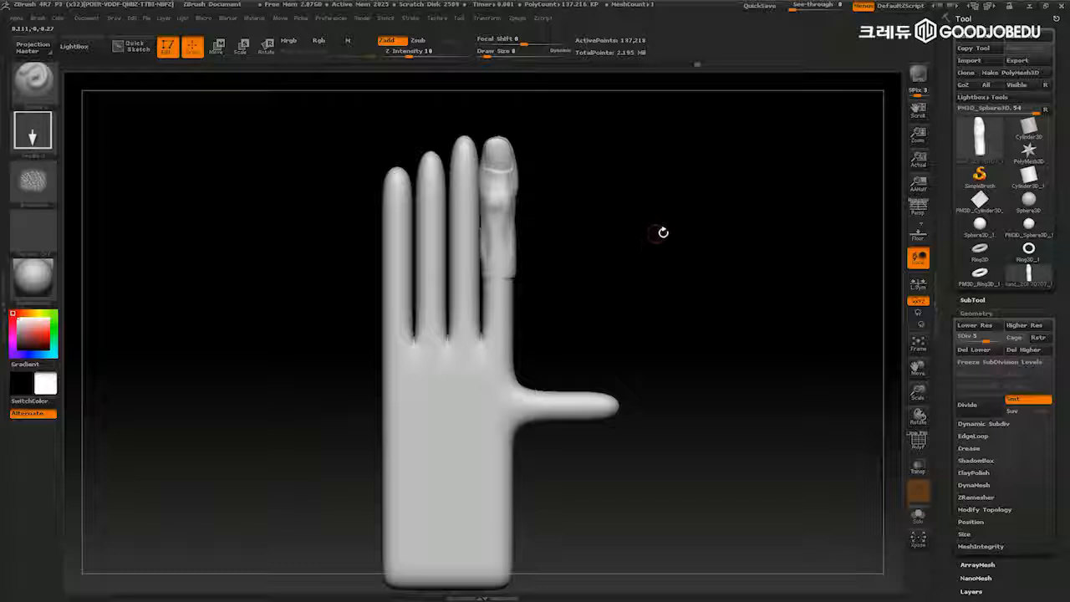
pyautogui.moveTo(665, 243)
pyautogui.mouseDown()
pyautogui.moveTo(664, 270)
pyautogui.moveTo(635, 227)
pyautogui.moveTo(680, 260)
pyautogui.moveTo(669, 301)
pyautogui.moveTo(689, 272)
pyautogui.mouseUp()
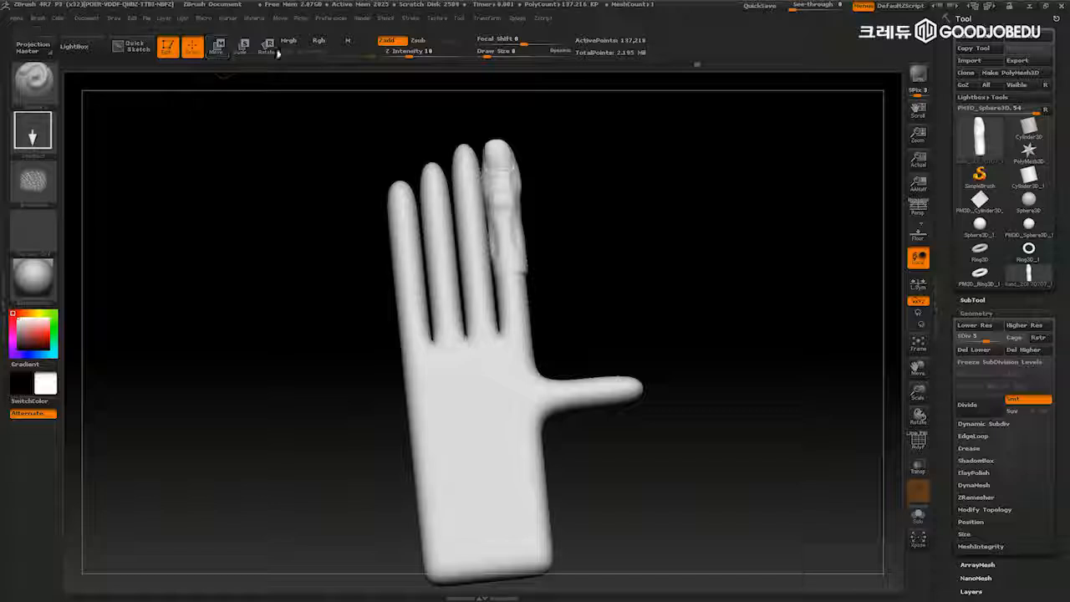
pyautogui.moveTo(714, 220); pyautogui.dragTo(789, 310)
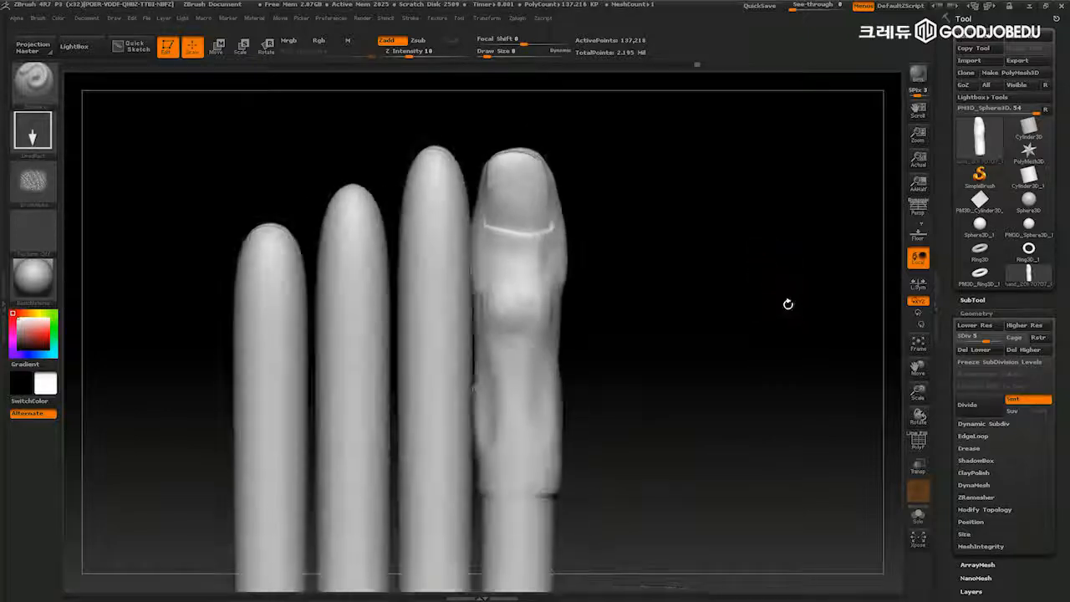
# - Compare the whole hand mesh at subdivision levels 7 and 1, ending at level 7
pyautogui.press('d')
pyautogui.moveTo(768, 289); pyautogui.dragTo(748, 150)
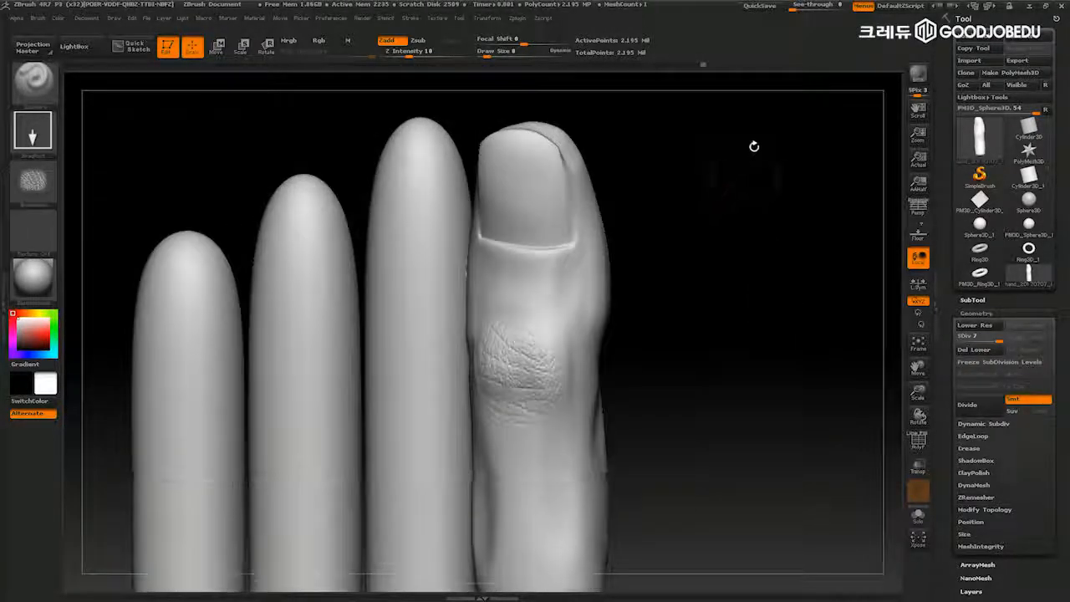
pyautogui.moveTo(996, 336); pyautogui.dragTo(961, 337)
pyautogui.moveTo(985, 146)
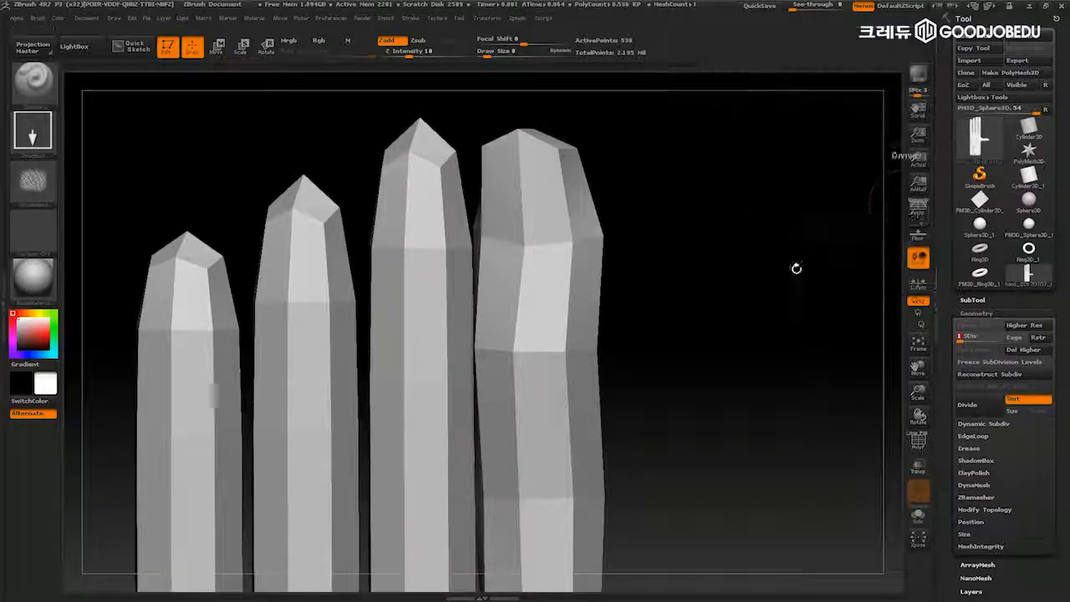
pyautogui.keyDown('alt'); pyautogui.moveTo(776, 373); pyautogui.dragTo(817, 284); pyautogui.keyUp('alt')
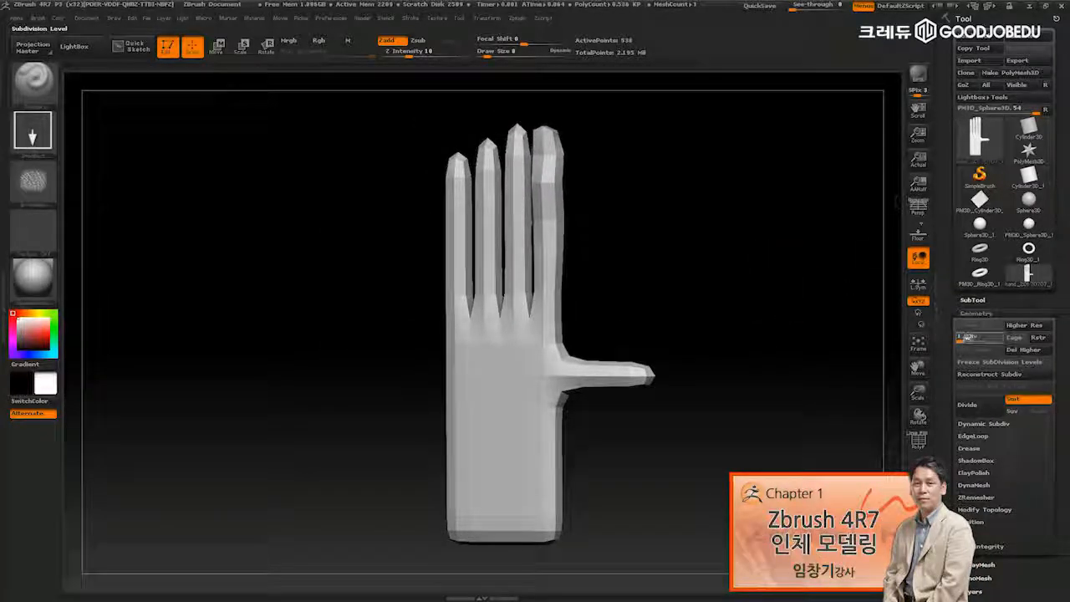
pyautogui.click(999, 338)
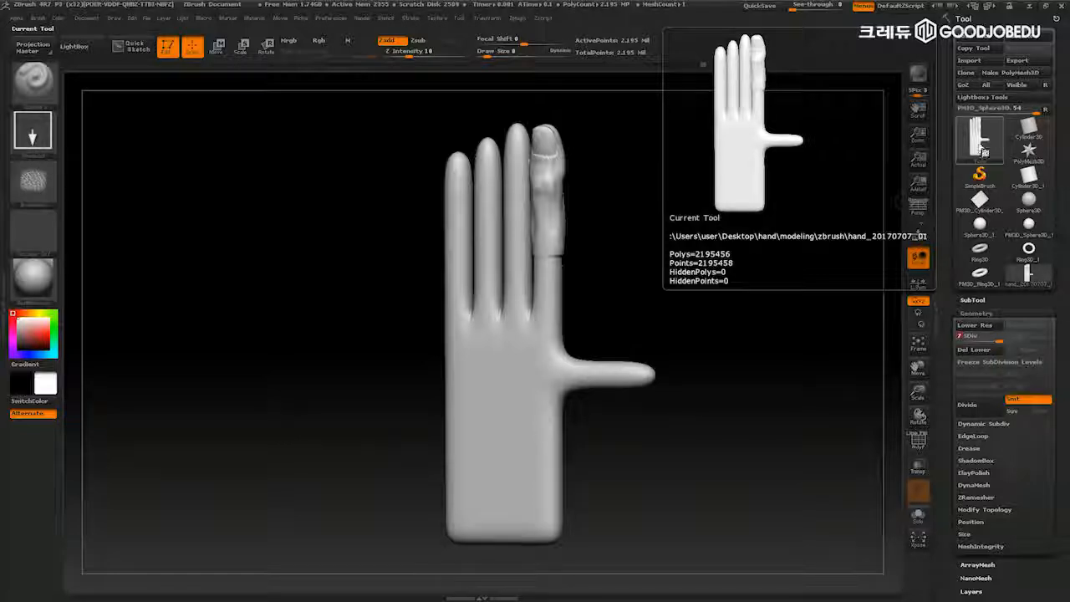
pyautogui.keyDown('alt'); pyautogui.moveTo(777, 255); pyautogui.dragTo(799, 368); pyautogui.keyUp('alt')
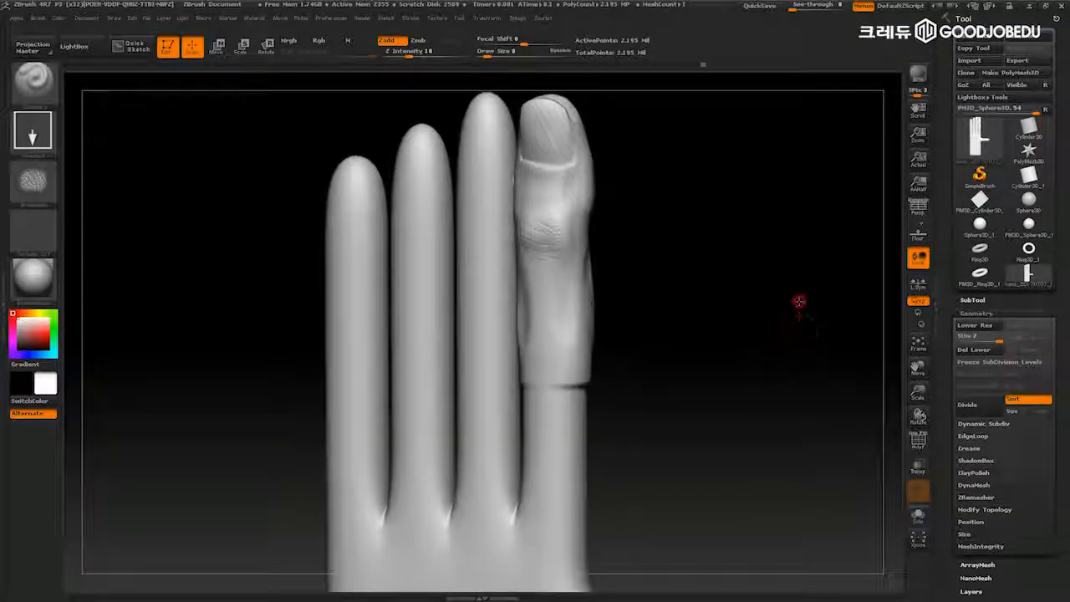
pyautogui.keyDown('alt'); pyautogui.moveTo(797, 303); pyautogui.dragTo(778, 308); pyautogui.keyUp('alt')
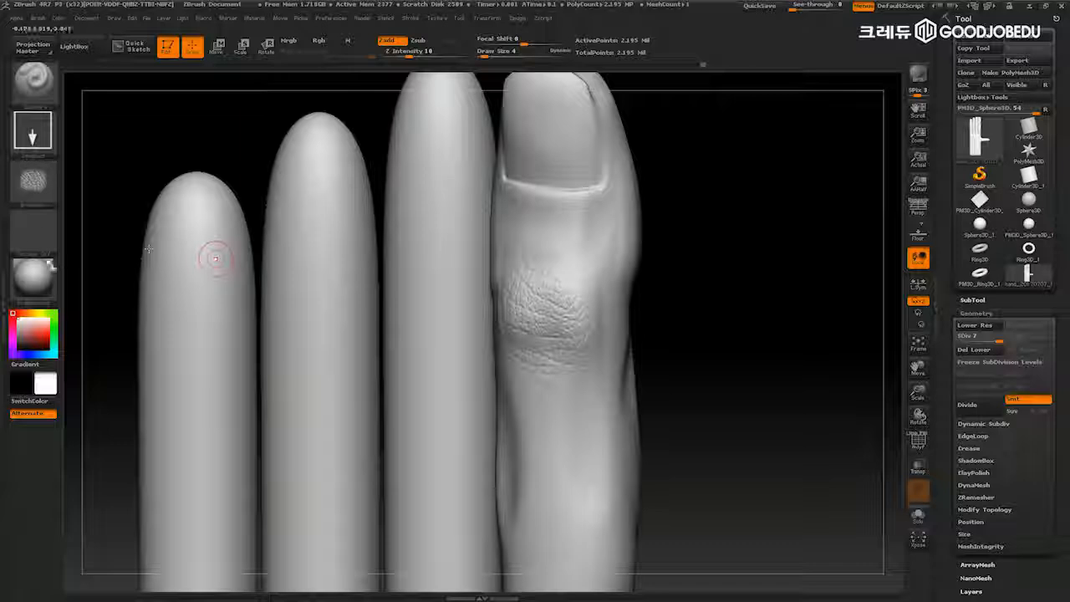
# - Turn off the brush's skin alpha and set its stroke type to Dots
pyautogui.click(33, 180)
pyautogui.click(97, 188)
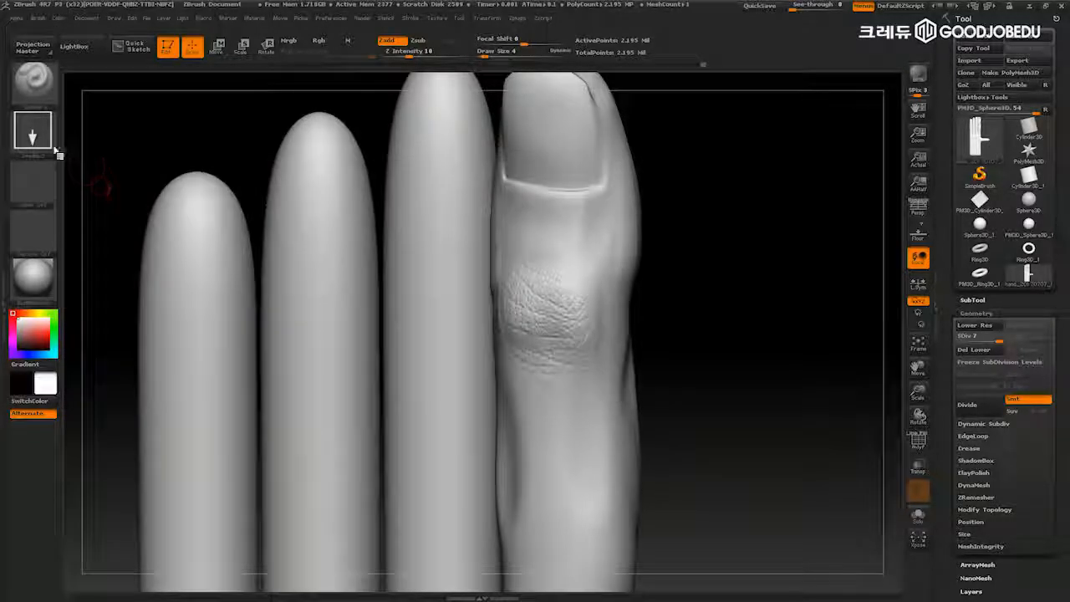
pyautogui.click(34, 128)
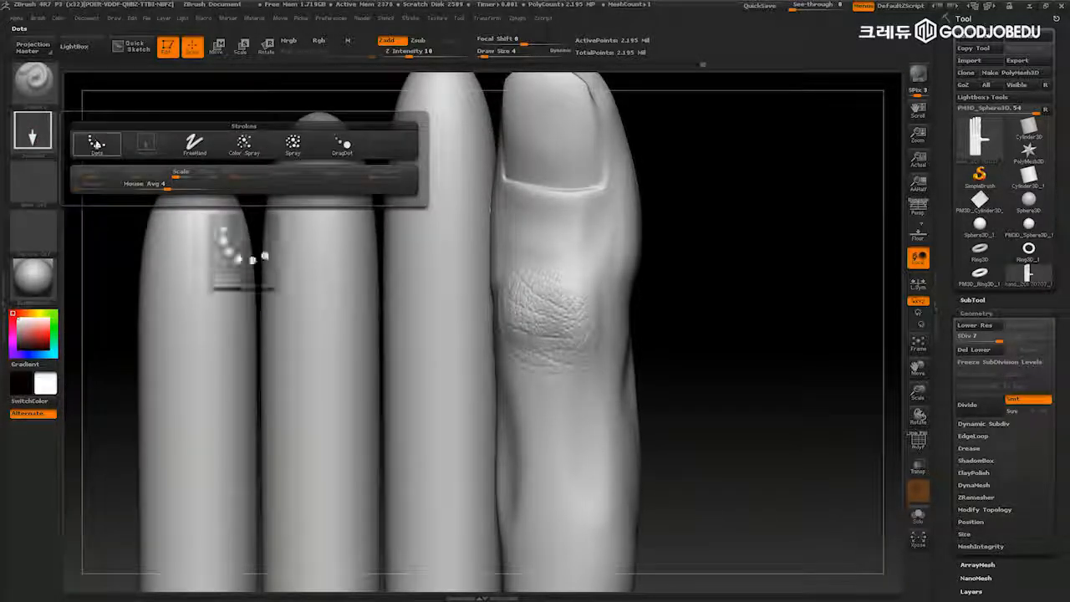
pyautogui.click(97, 144)
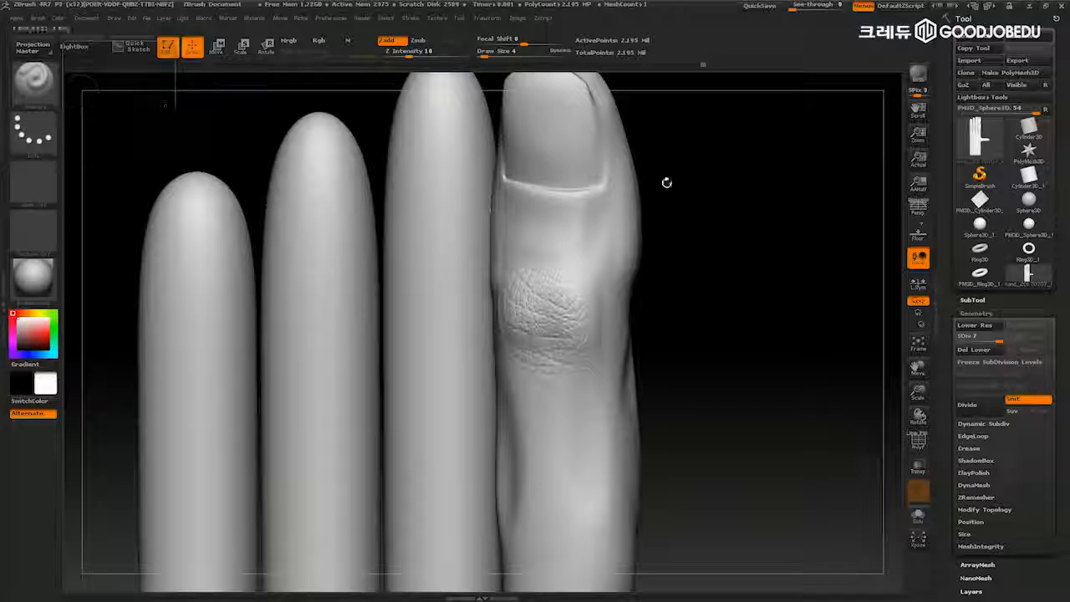
# - Examine the index finger's nail fold and textured knuckle up close, from the side and within the whole hand
pyautogui.moveTo(705, 210); pyautogui.dragTo(705, 173)
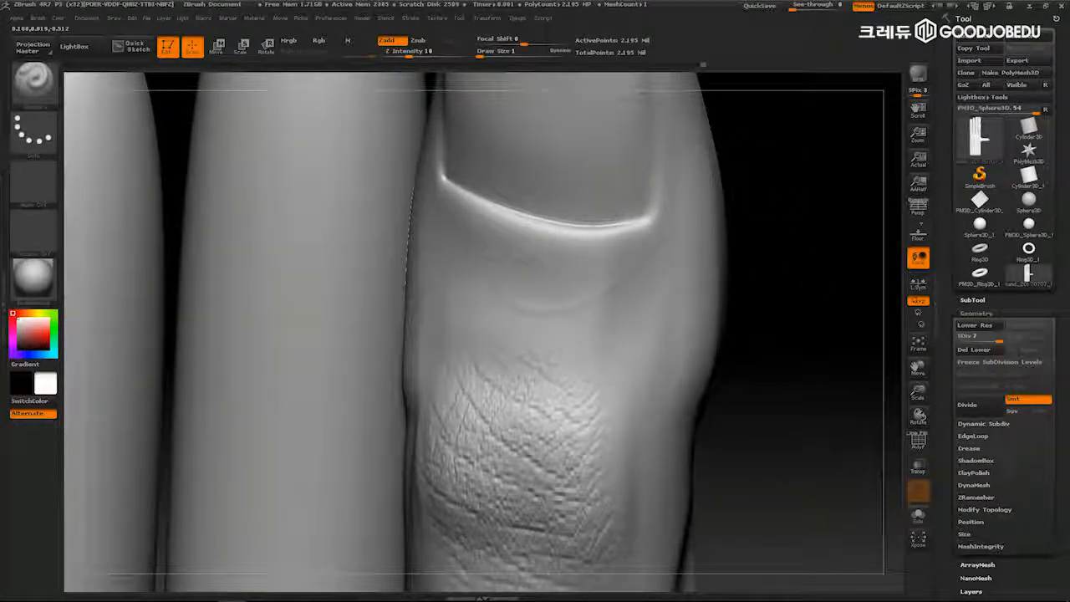
pyautogui.moveTo(779, 298); pyautogui.dragTo(755, 263)
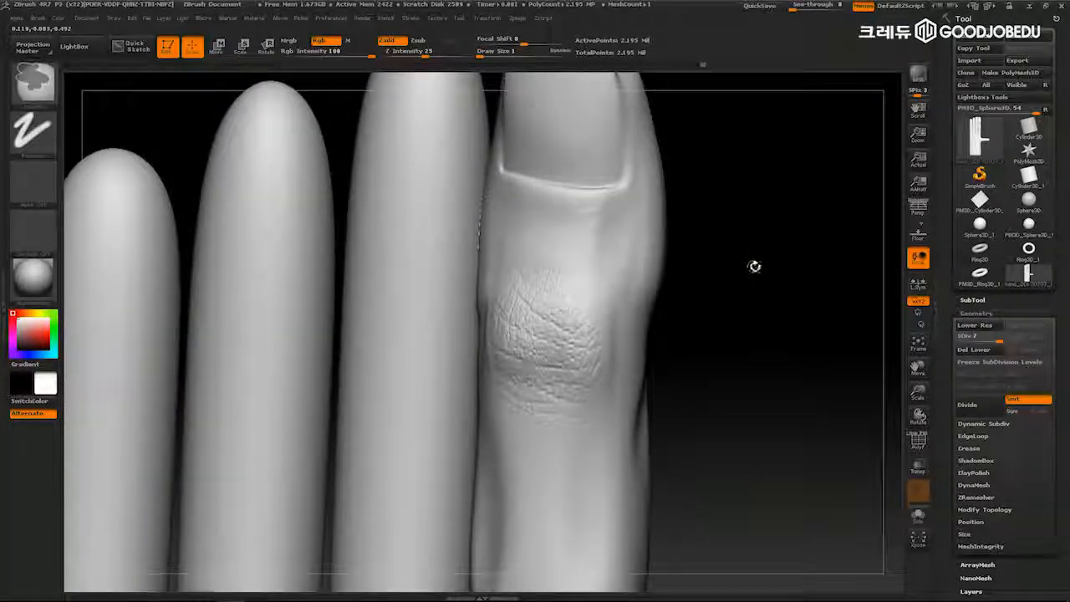
pyautogui.moveTo(773, 313); pyautogui.dragTo(690, 251)
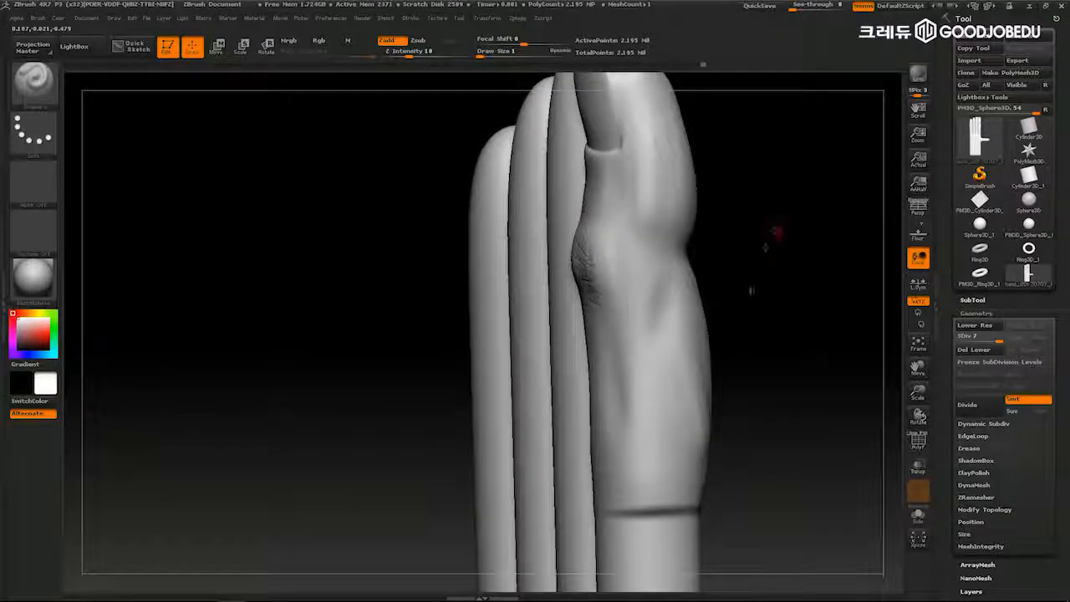
pyautogui.moveTo(765, 247); pyautogui.dragTo(748, 297)
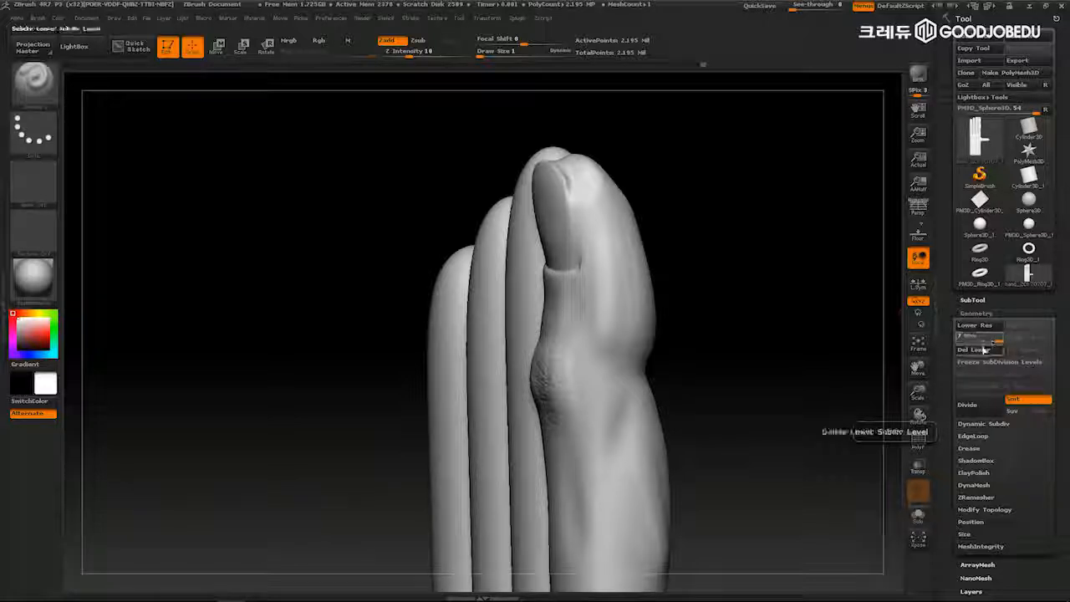
pyautogui.moveTo(812, 380); pyautogui.dragTo(661, 325)
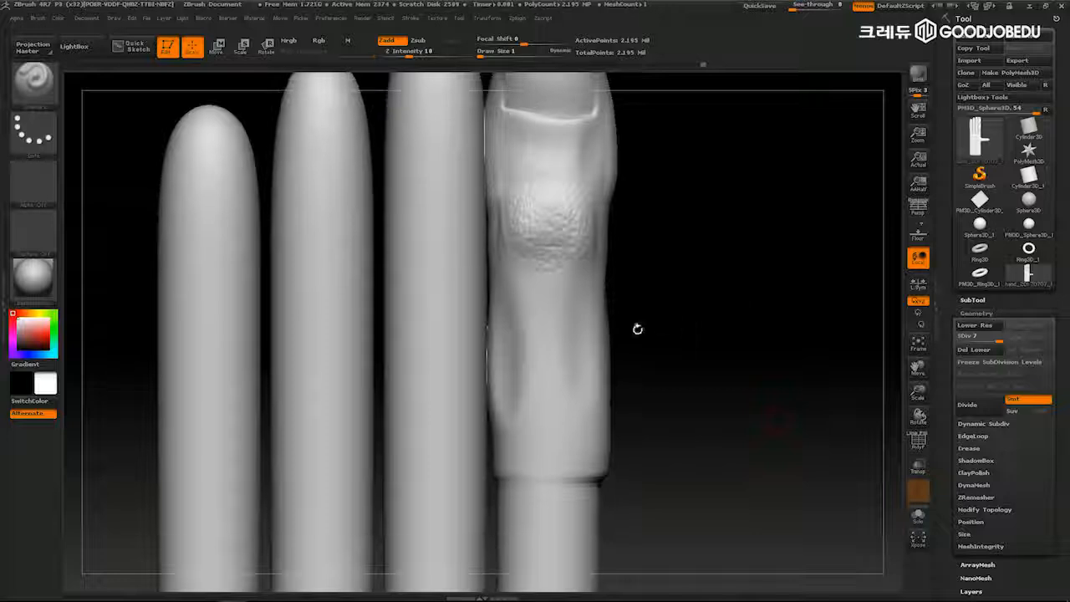
pyautogui.keyDown('alt'); pyautogui.moveTo(758, 356); pyautogui.dragTo(724, 246); pyautogui.keyUp('alt')
pyautogui.moveTo(756, 322)
pyautogui.keyDown('alt'); pyautogui.mouseDown()
pyautogui.moveTo(729, 244)
pyautogui.moveTo(735, 316)
pyautogui.mouseUp(); pyautogui.keyUp('alt')
pyautogui.keyDown('alt'); pyautogui.moveTo(729, 240); pyautogui.dragTo(668, 177); pyautogui.keyUp('alt')
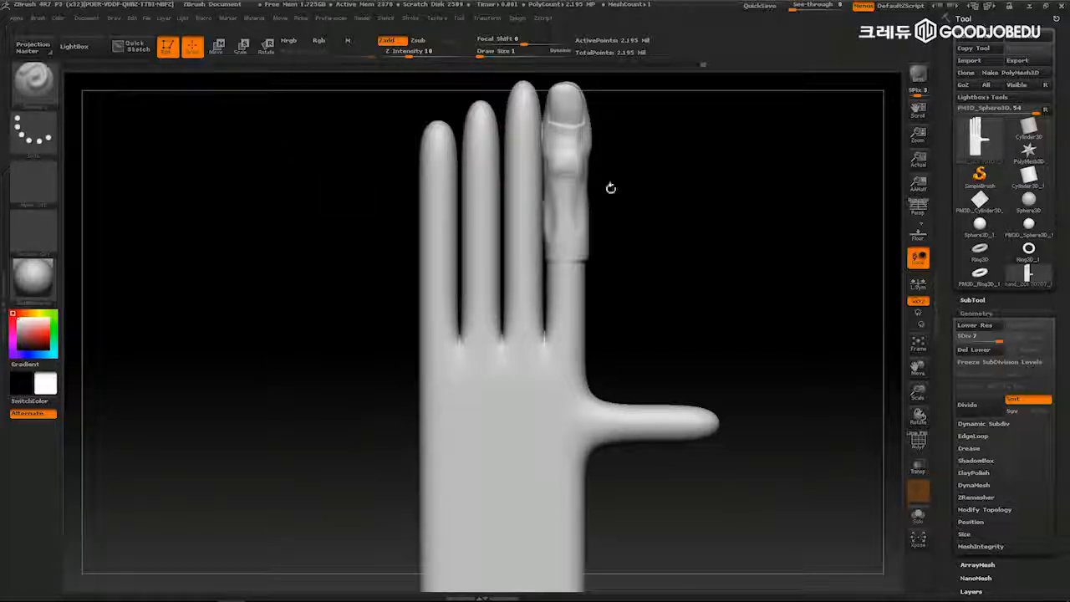
pyautogui.moveTo(783, 273); pyautogui.dragTo(795, 277)
# - Show the polyframe on the hand and lower its mesh to subdivision level 3
pyautogui.click(918, 443)
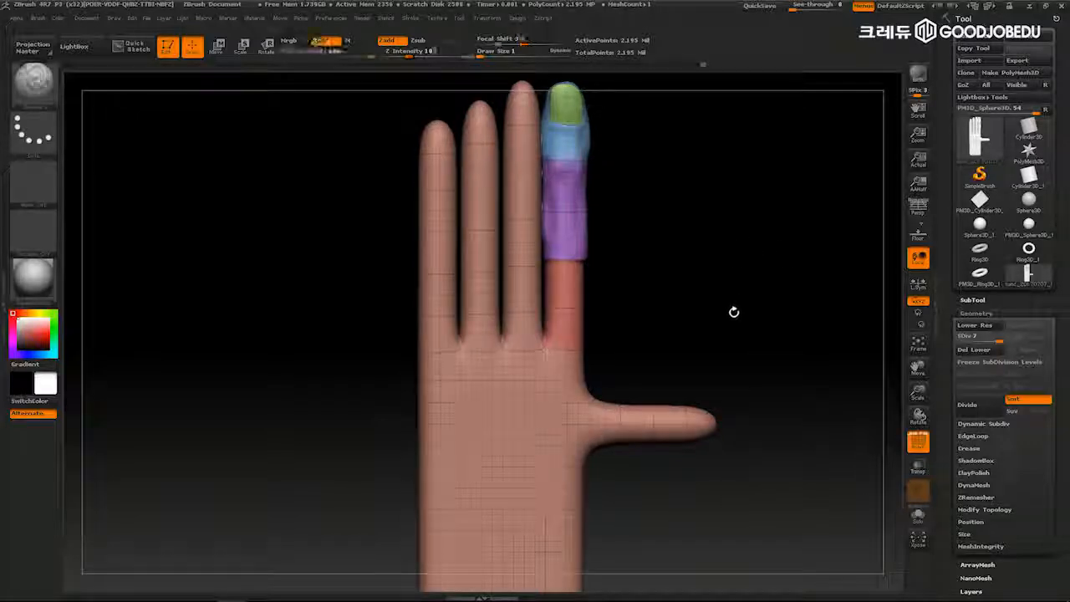
pyautogui.hotkey('shift', 'd')
pyautogui.hotkey('shift', 'd')
pyautogui.hotkey('shift', 'd')
pyautogui.hotkey('shift', 'd')
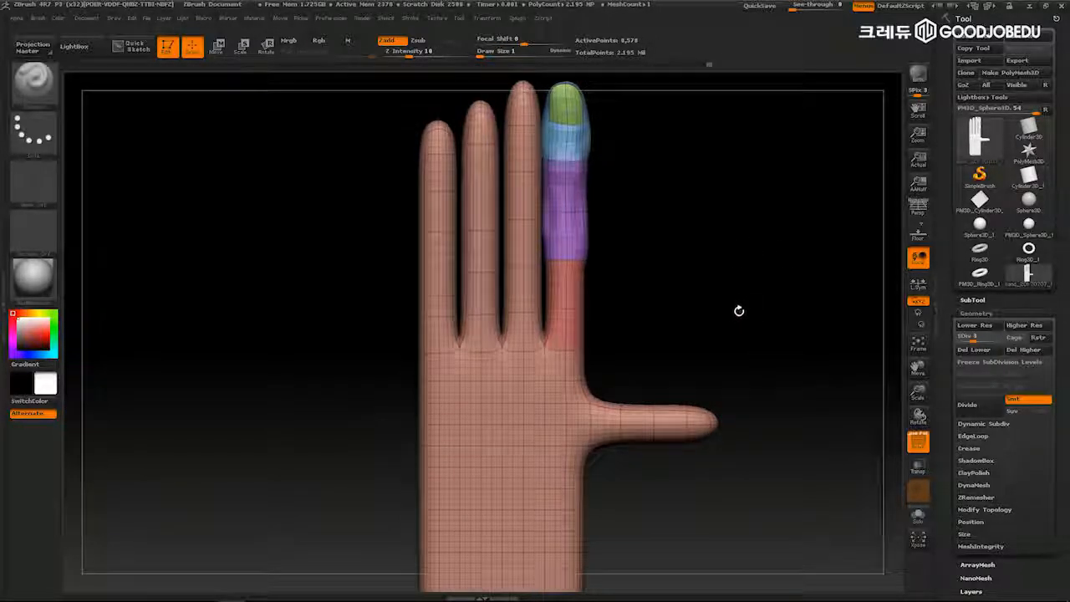
# - Isolate the index finger's segment polygroups and the rest of the hand in turn, unhiding the whole hand after each check
pyautogui.keyDown('ctrl'); pyautogui.keyDown('shift'); pyautogui.moveTo(715, 189); pyautogui.dragTo(737, 208); pyautogui.keyUp('shift'); pyautogui.keyUp('ctrl')
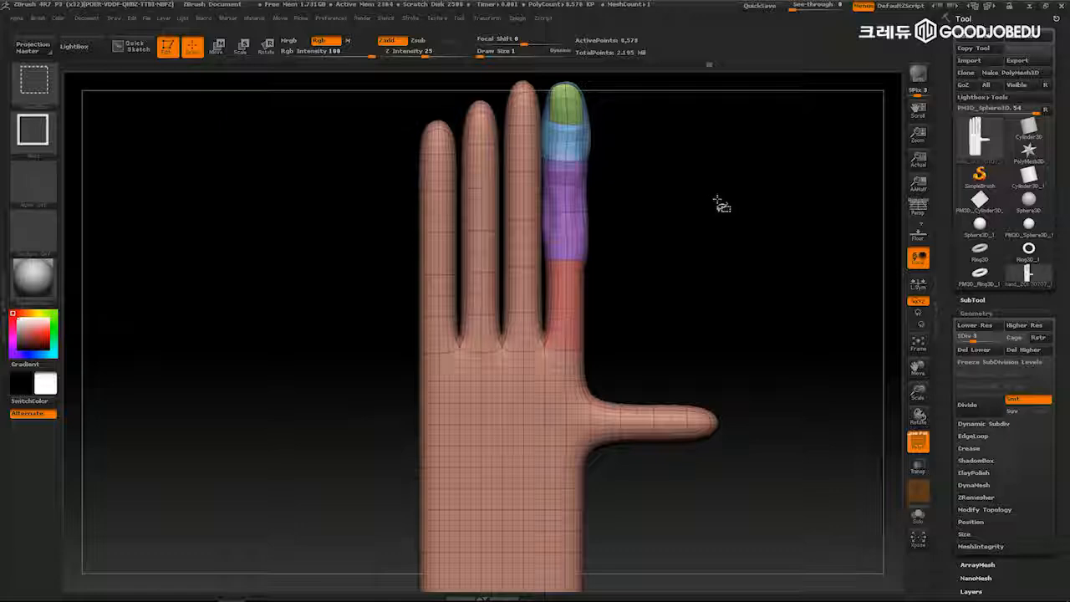
pyautogui.press('ctrl')
pyautogui.hotkey('ctrl', 'shift')
pyautogui.keyDown('ctrl'); pyautogui.keyDown('shift'); pyautogui.click(581, 150); pyautogui.keyUp('shift'); pyautogui.keyUp('ctrl')
pyautogui.keyDown('ctrl'); pyautogui.keyDown('shift'); pyautogui.click(658, 136); pyautogui.keyUp('shift'); pyautogui.keyUp('ctrl')
pyautogui.keyDown('ctrl'); pyautogui.keyDown('shift'); pyautogui.click(582, 205); pyautogui.keyUp('shift'); pyautogui.keyUp('ctrl')
pyautogui.keyDown('ctrl'); pyautogui.keyDown('shift'); pyautogui.moveTo(674, 162); pyautogui.dragTo(708, 209); pyautogui.keyUp('shift'); pyautogui.keyUp('ctrl')
pyautogui.keyDown('ctrl'); pyautogui.keyDown('shift'); pyautogui.click(700, 293); pyautogui.keyUp('shift'); pyautogui.keyUp('ctrl')
pyautogui.keyDown('ctrl'); pyautogui.keyDown('shift'); pyautogui.click(567, 309); pyautogui.keyUp('shift'); pyautogui.keyUp('ctrl')
pyautogui.keyDown('ctrl'); pyautogui.keyDown('shift'); pyautogui.click(694, 280); pyautogui.keyUp('shift'); pyautogui.keyUp('ctrl')
pyautogui.keyDown('ctrl'); pyautogui.keyDown('shift'); pyautogui.click(624, 411); pyautogui.keyUp('shift'); pyautogui.keyUp('ctrl')
pyautogui.keyDown('ctrl'); pyautogui.keyDown('shift'); pyautogui.click(737, 304); pyautogui.keyUp('shift'); pyautogui.keyUp('ctrl')
pyautogui.moveTo(780, 312)
pyautogui.mouseDown()
pyautogui.moveTo(778, 330)
pyautogui.moveTo(764, 275)
pyautogui.moveTo(788, 342)
pyautogui.moveTo(772, 253)
pyautogui.moveTo(783, 282)
pyautogui.moveTo(777, 310)
pyautogui.moveTo(767, 288)
pyautogui.moveTo(804, 340)
pyautogui.moveTo(826, 327)
pyautogui.moveTo(827, 310)
pyautogui.mouseUp()
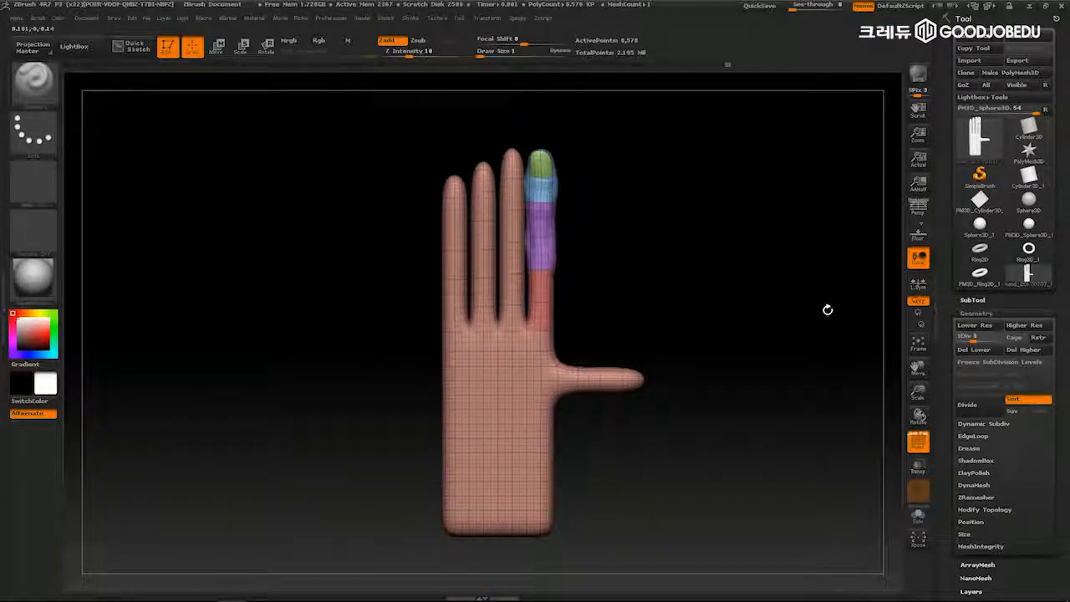